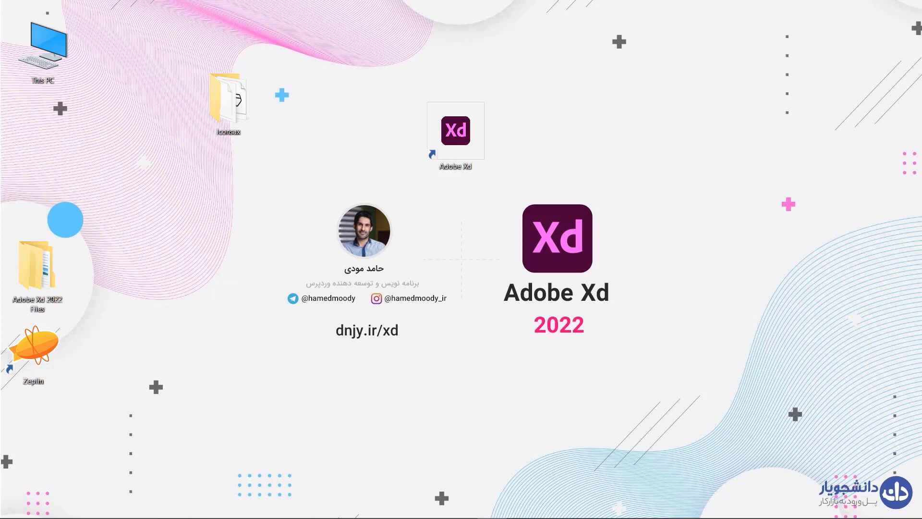
- Bring the Adobe XD window with the Glass Music Player design to the front from the taskbar
mouse_move(414, 516)
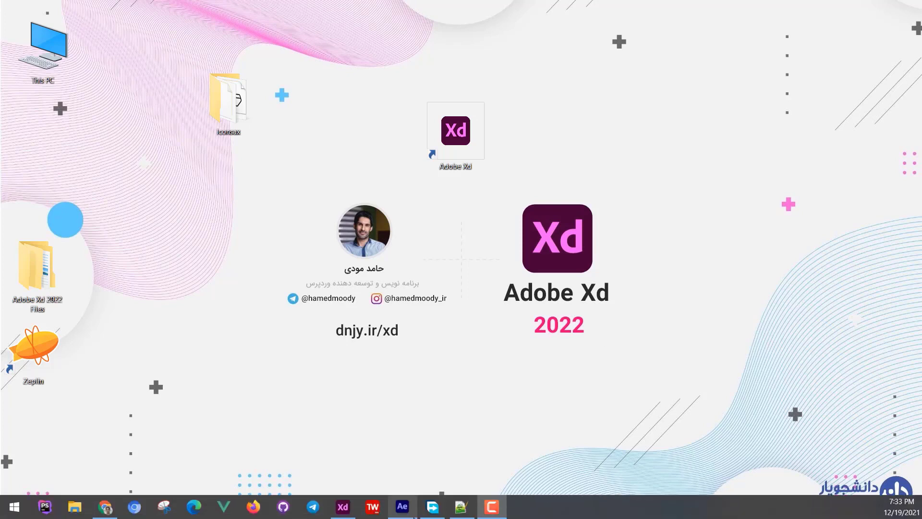
click(337, 511)
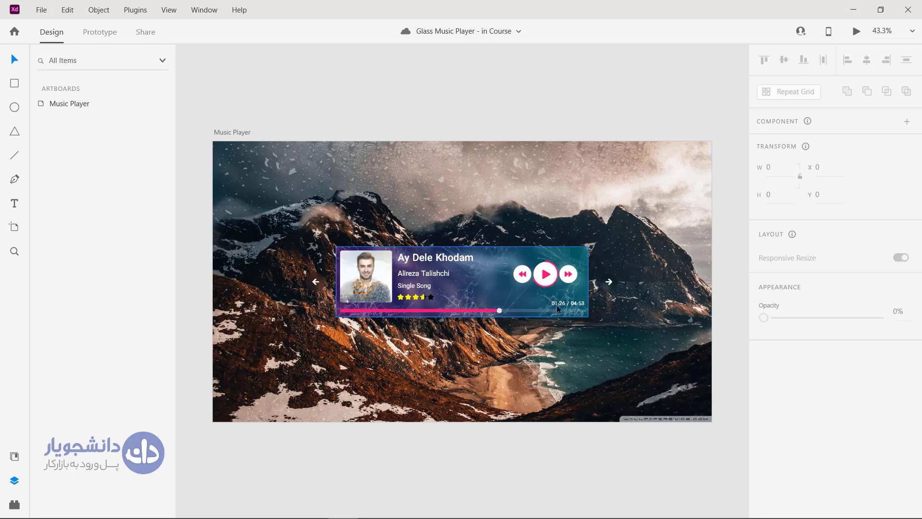
scroll(559, 302, up, 3)
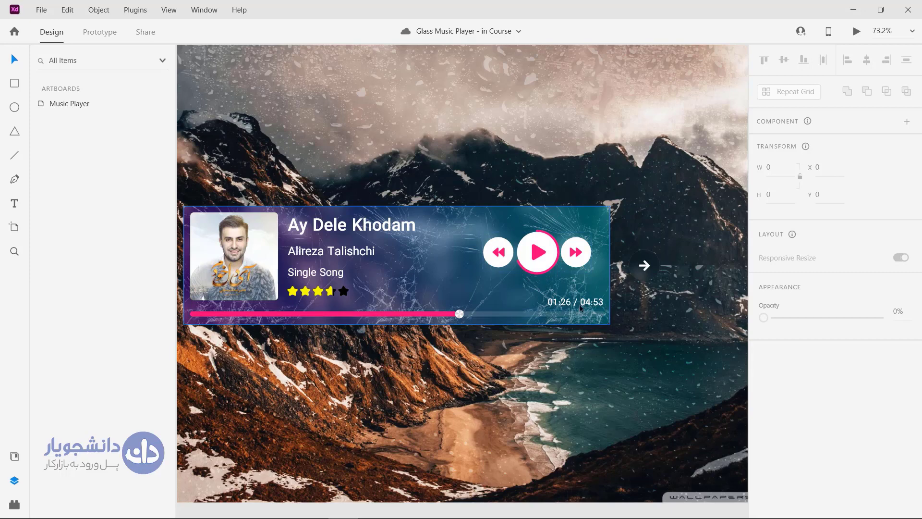
click(501, 357)
mouse_move(500, 357)
mouse_down()
mouse_move(589, 383)
mouse_move(608, 376)
mouse_up()
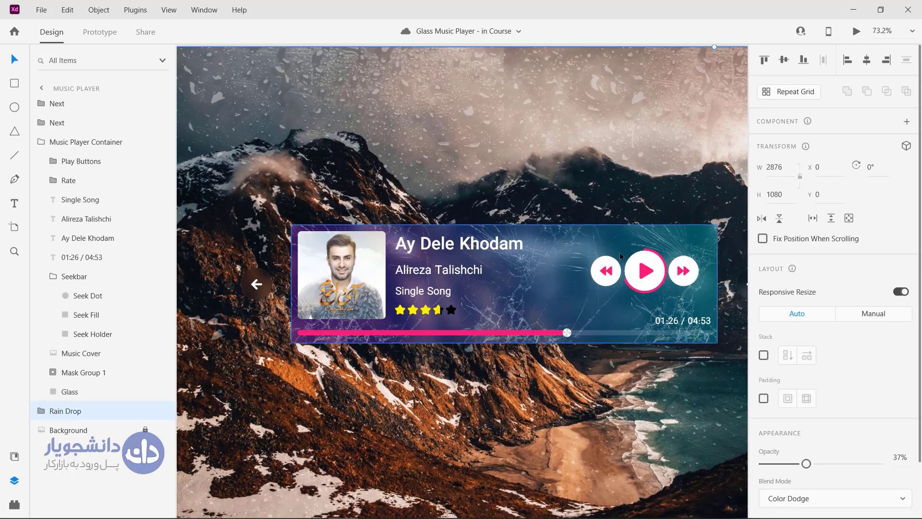
scroll(619, 256, down, 1)
scroll(619, 255, down, 2)
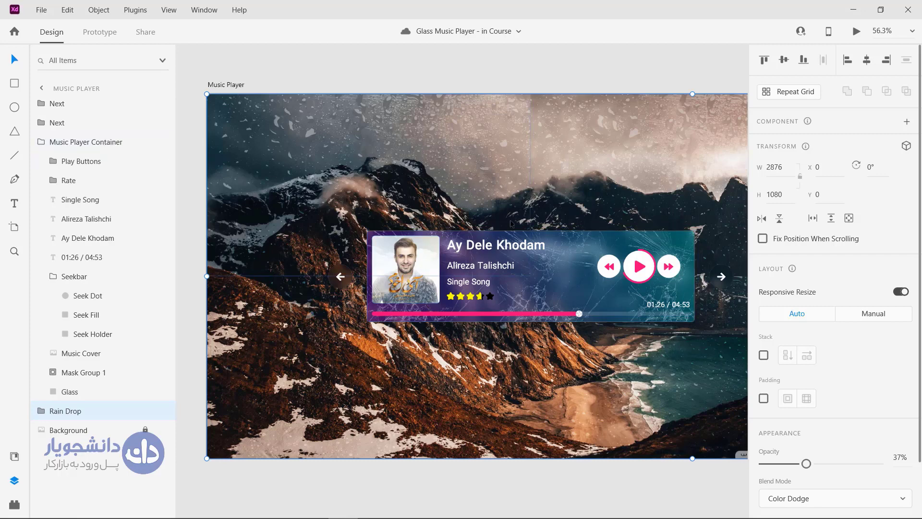
- Select the Music Player artboard and export it with File > Export > After Effects
click(562, 243)
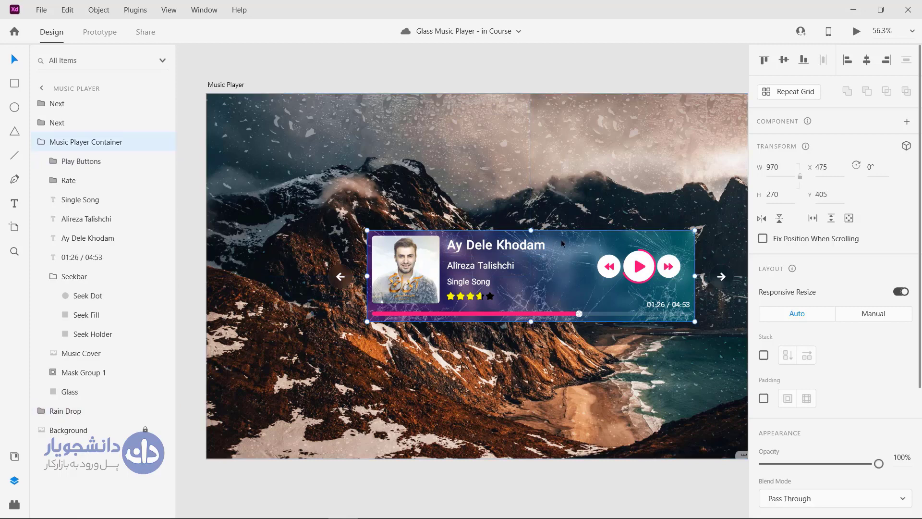
click(230, 86)
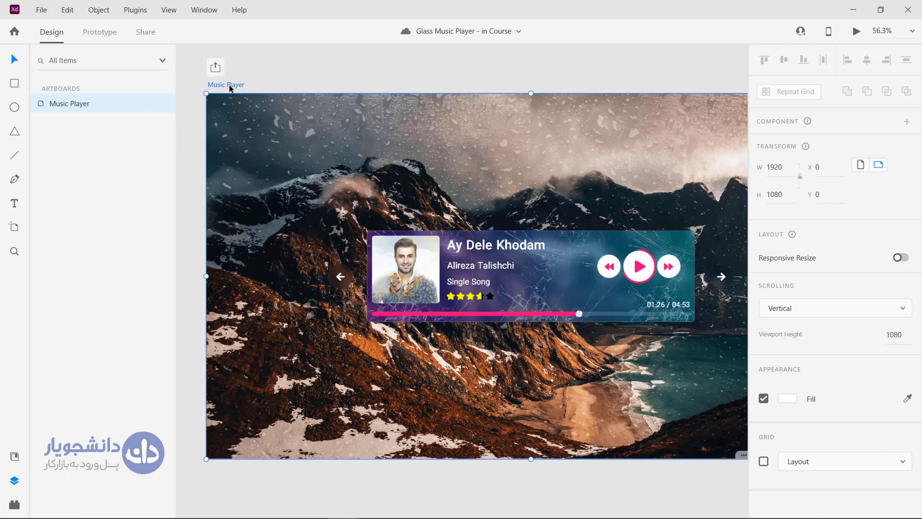
click(41, 10)
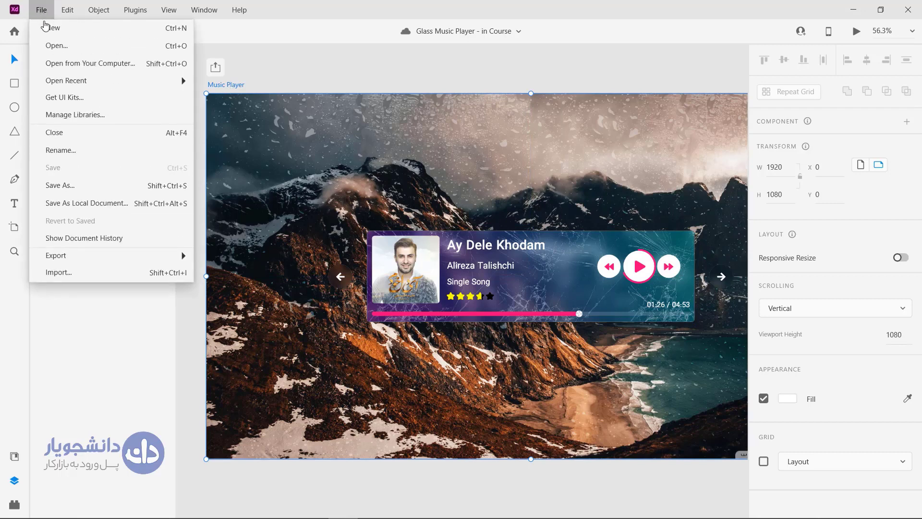
click(401, 508)
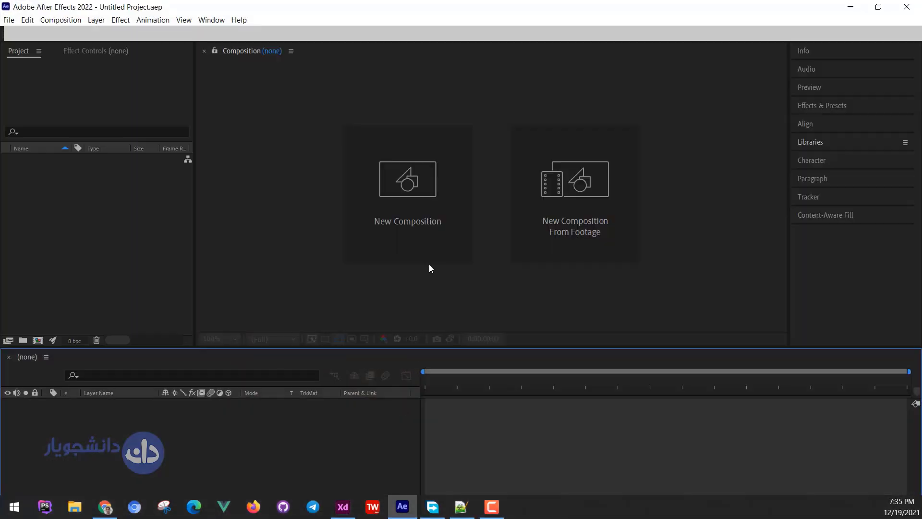
click(850, 7)
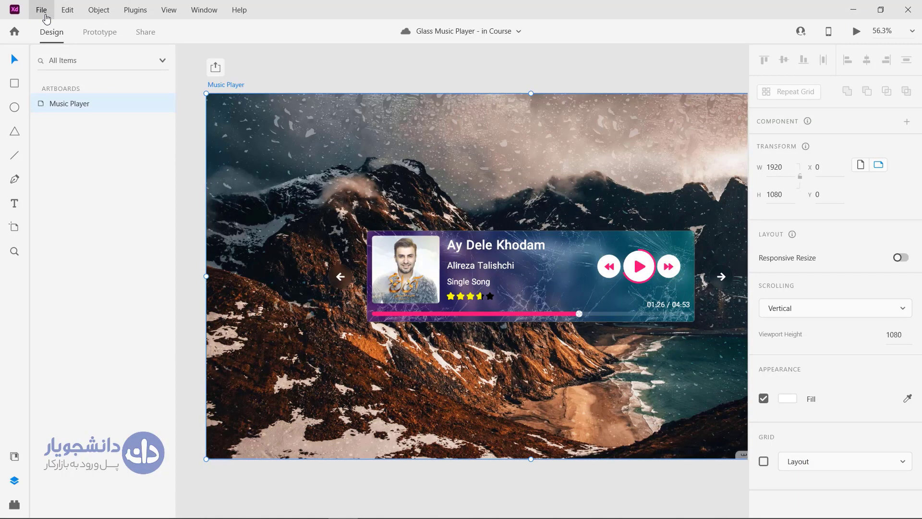
click(42, 10)
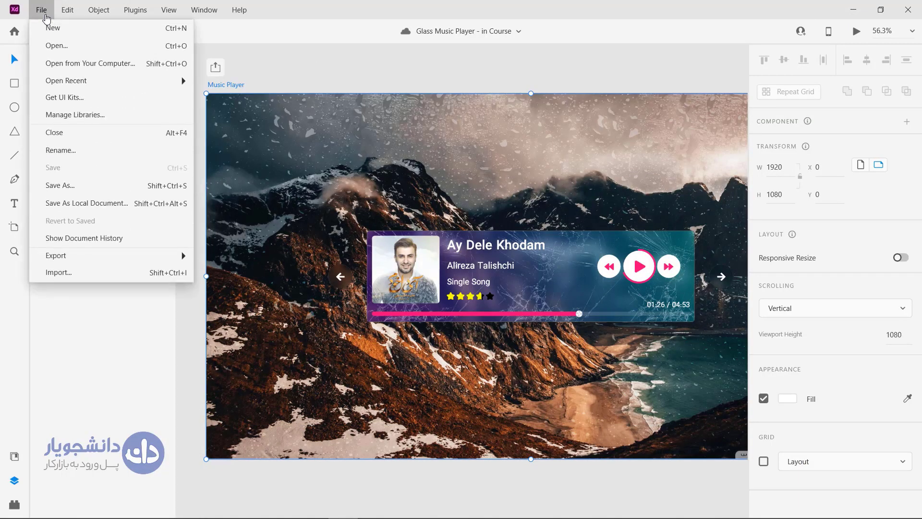
mouse_move(101, 259)
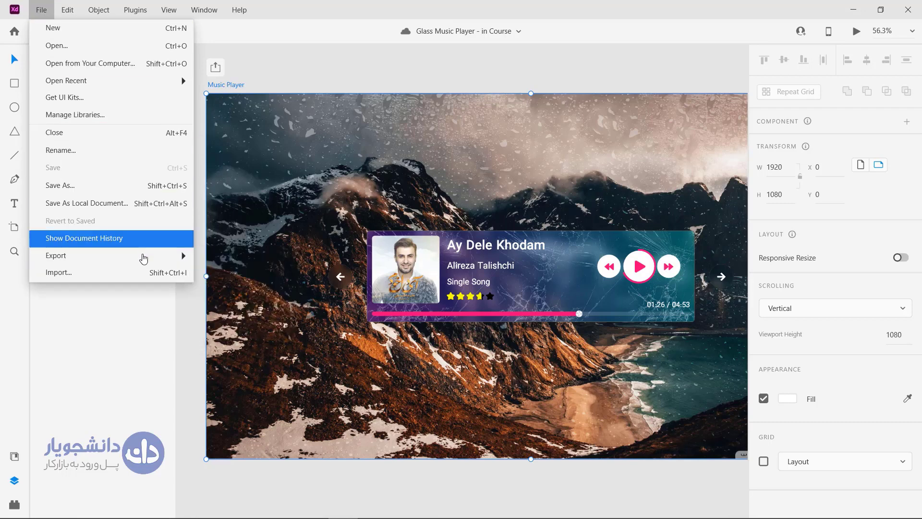
mouse_move(144, 258)
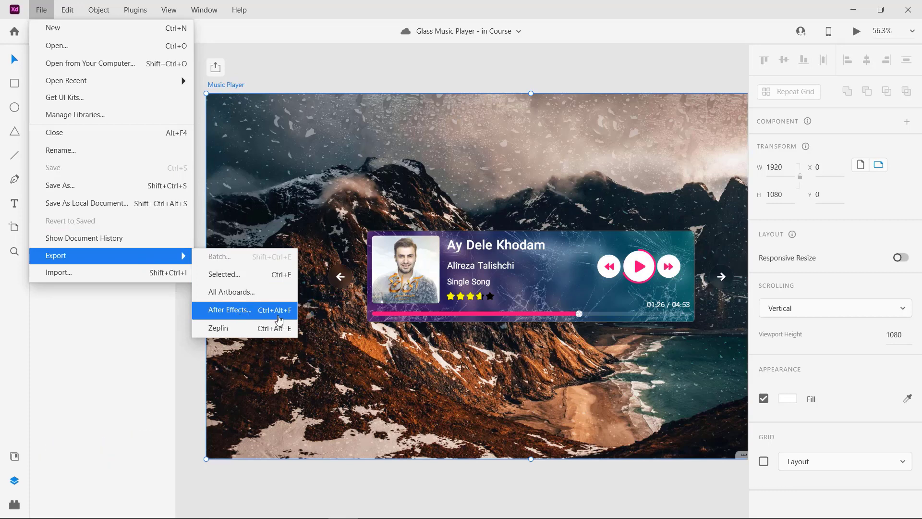
click(279, 319)
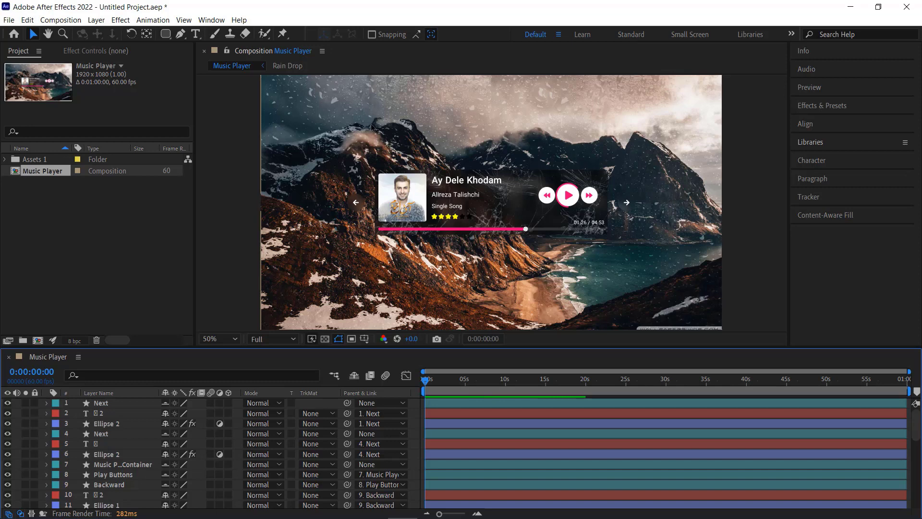
- Close the Music Player timeline and delete the Music Player composition from the project
click(520, 188)
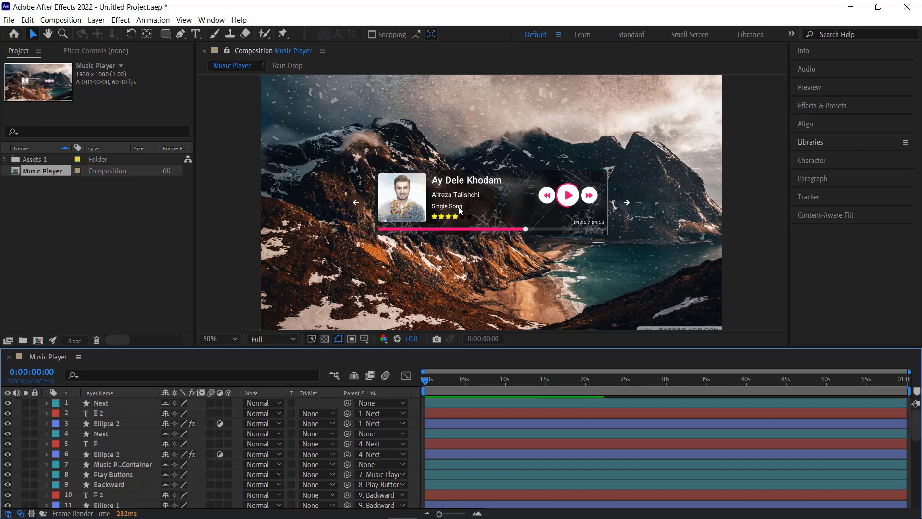
click(215, 155)
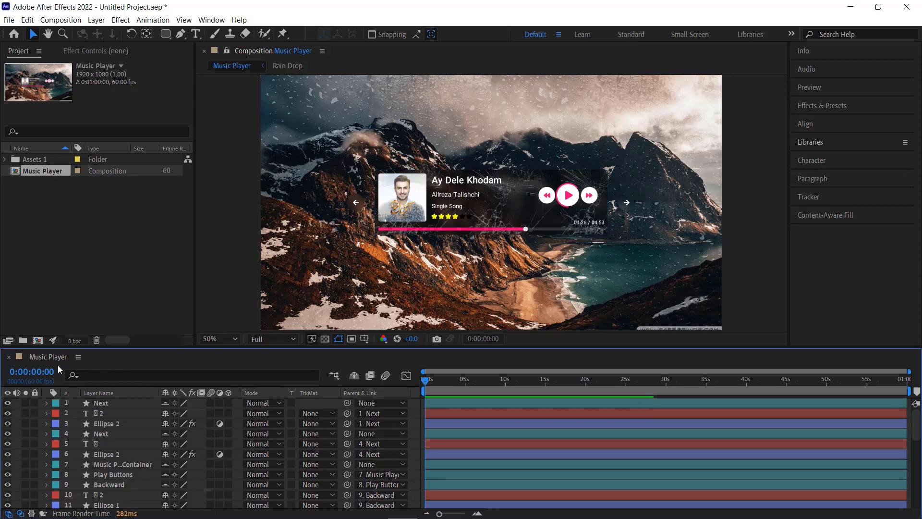
click(9, 357)
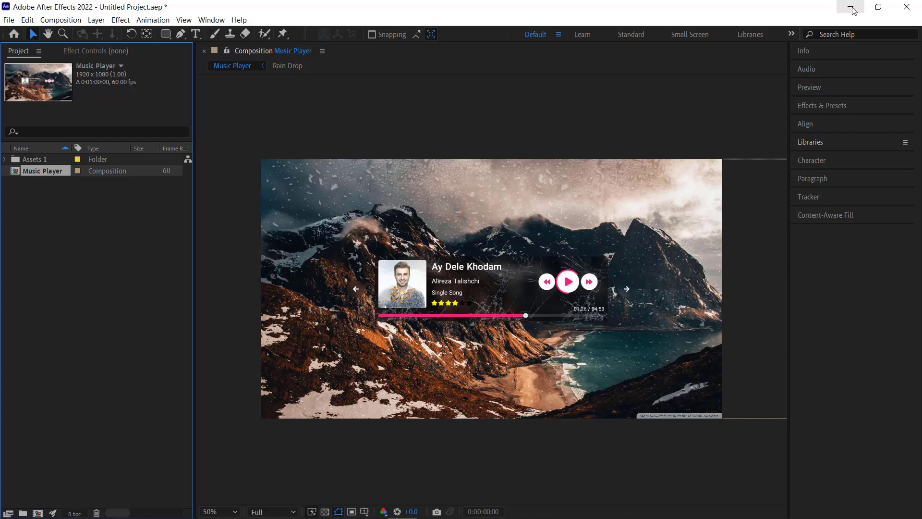
right_click(30, 171)
click(84, 233)
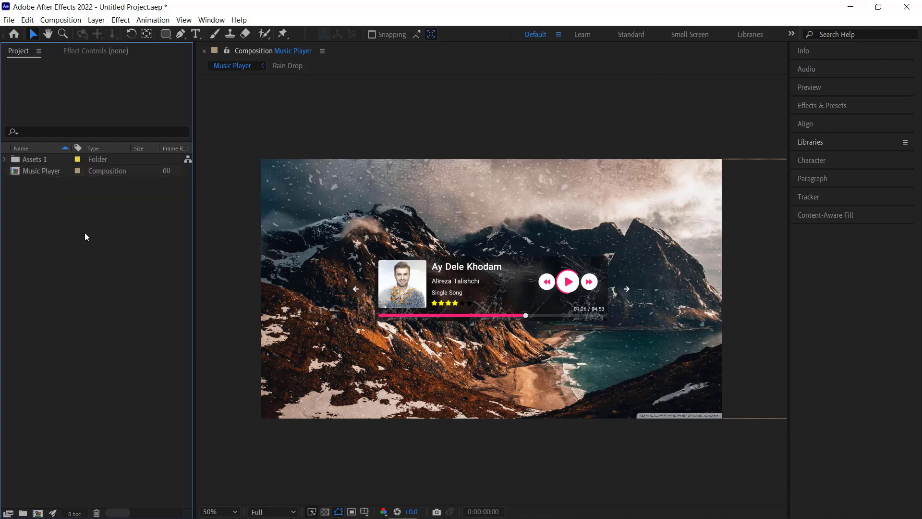
click(50, 171)
key(Delete)
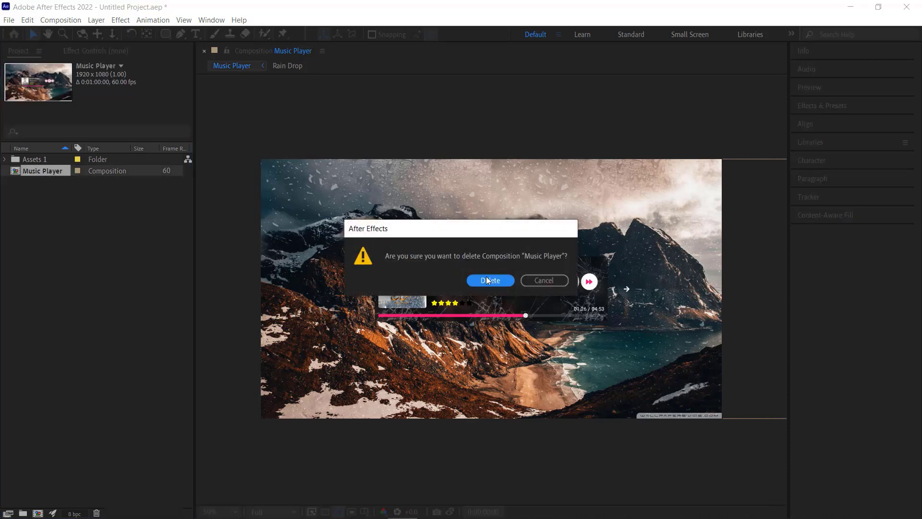
click(491, 280)
- Delete the Assets 1 folder and minimize After Effects
click(52, 159)
key(Delete)
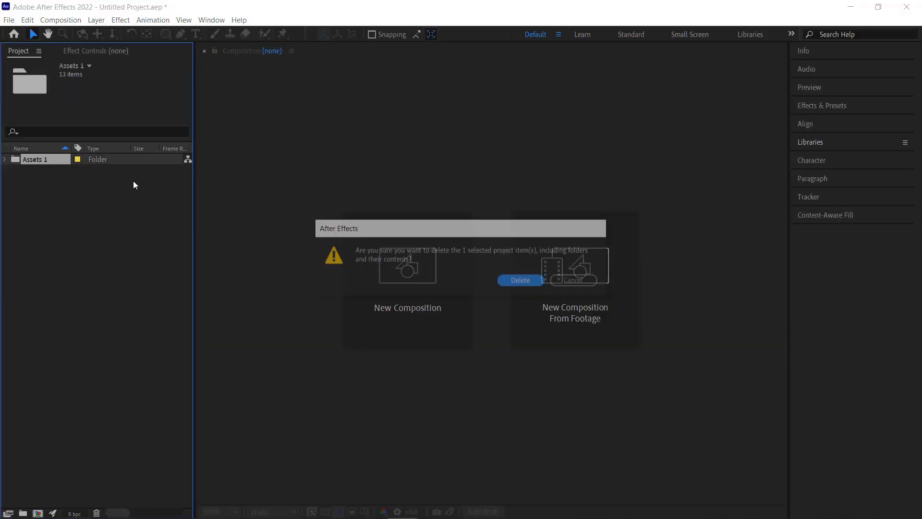
click(528, 282)
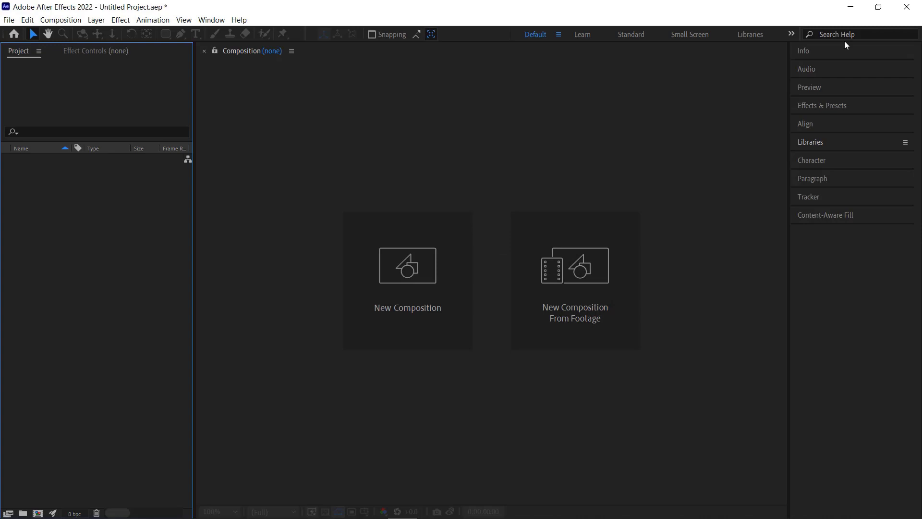
click(854, 9)
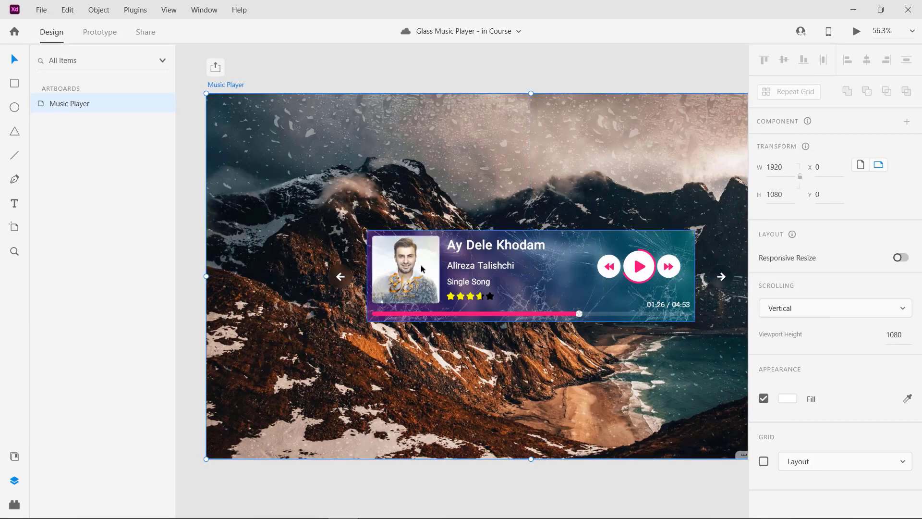
- Open Adobe Xd 2022 Files > Images and drag the Negrane Mani picture toward Adobe XD
click(853, 10)
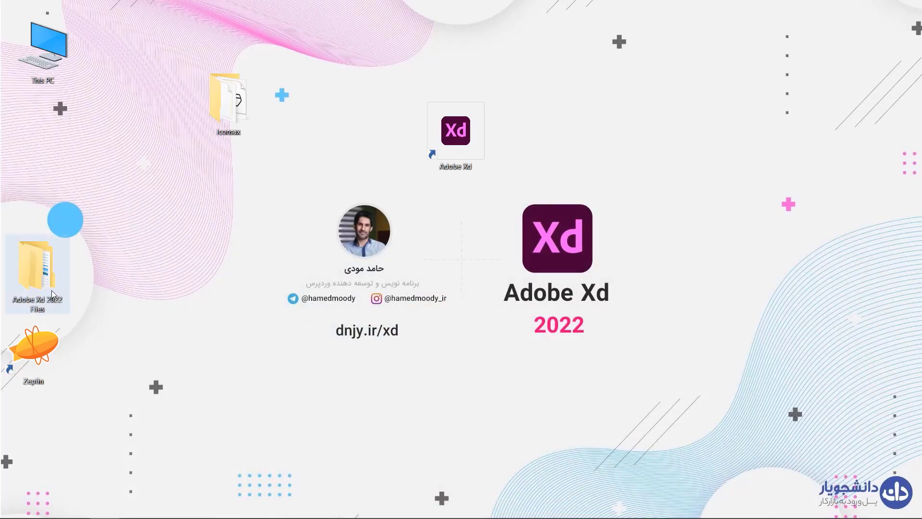
double_click(44, 279)
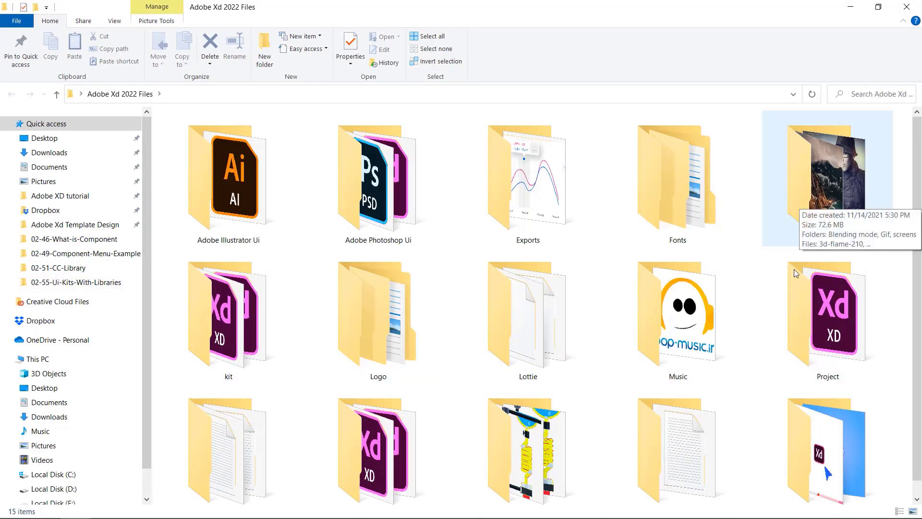
double_click(827, 183)
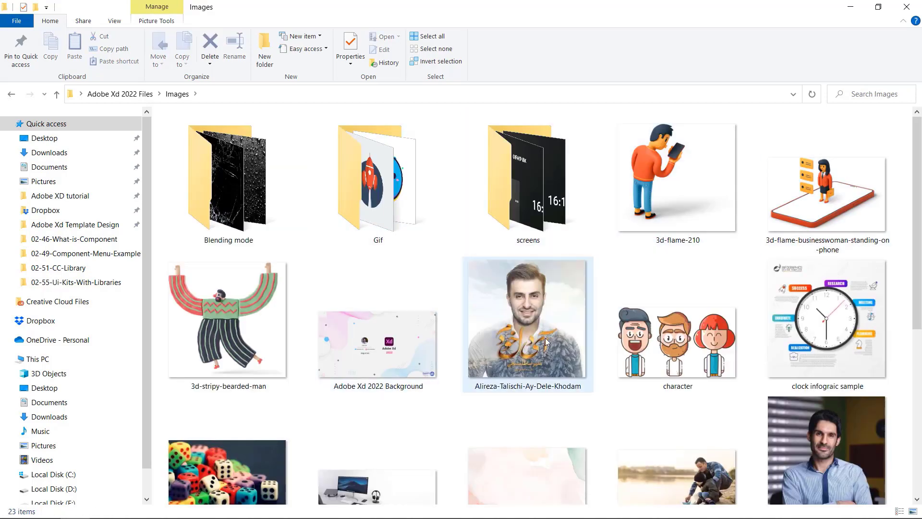
scroll(549, 331, down, 1)
scroll(553, 365, down, 3)
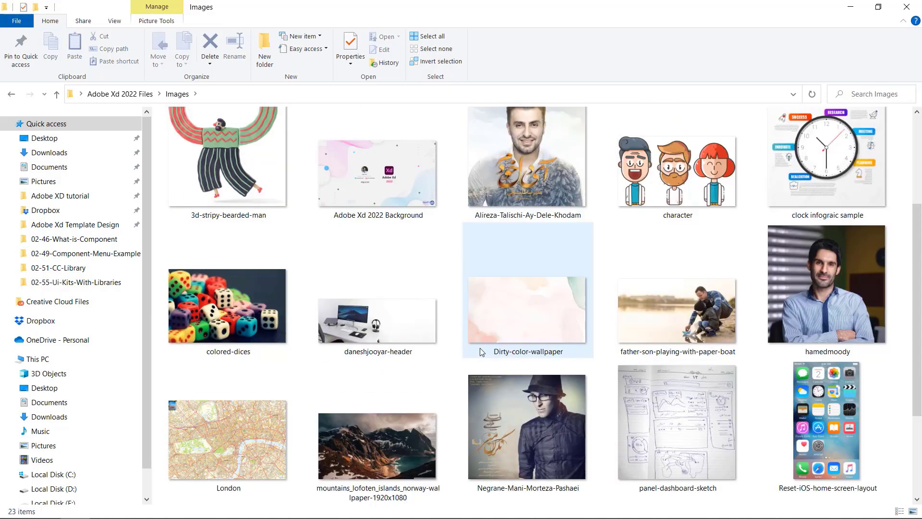
click(526, 433)
drag(515, 439, 567, 440)
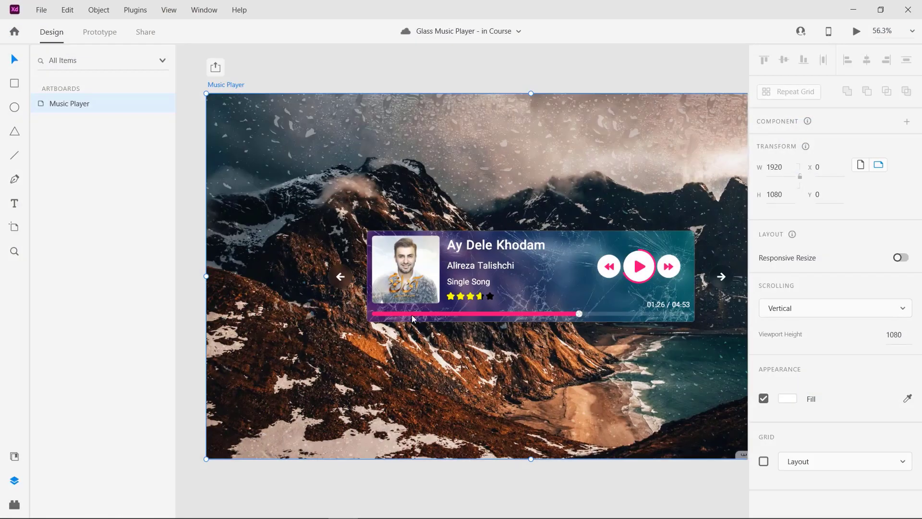
- Drop the picture onto the album cover and retitle the song 'Negarane Mani'
drag(567, 436, 410, 278)
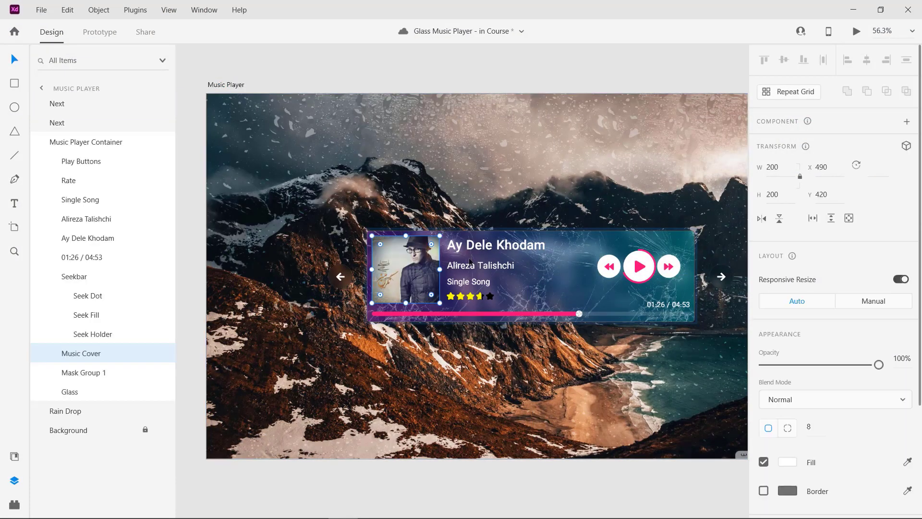
double_click(485, 247)
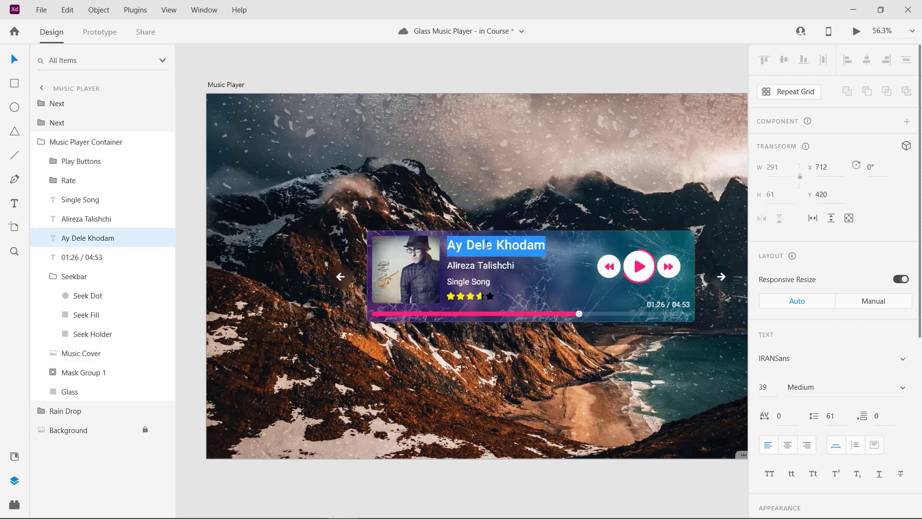
text(N)
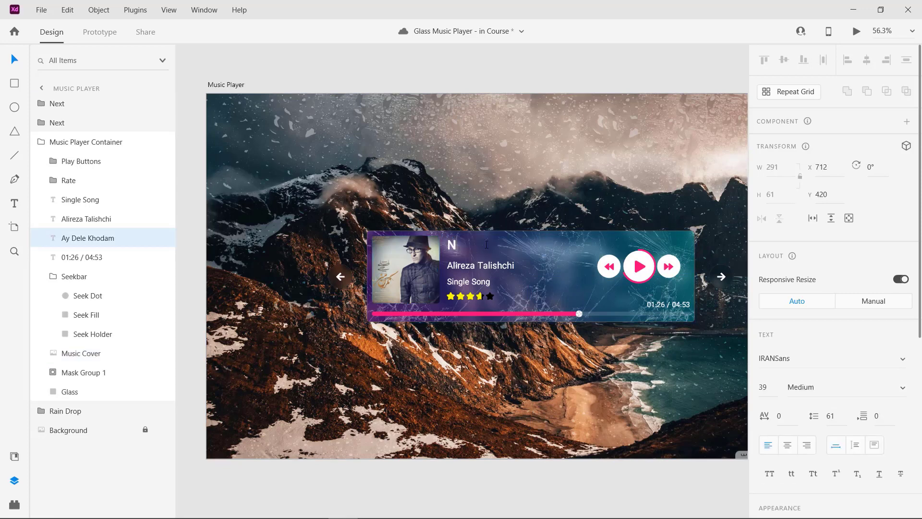
text(egr)
key(BackSpace)
text(arane)
text( Mani)
key(Escape)
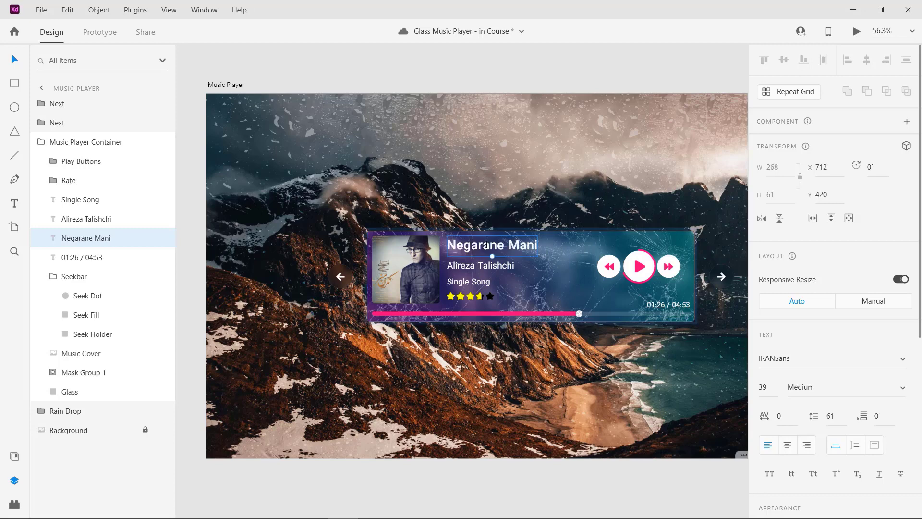
- Replace the artist line under the title with the singer's name
click(487, 266)
double_click(486, 268)
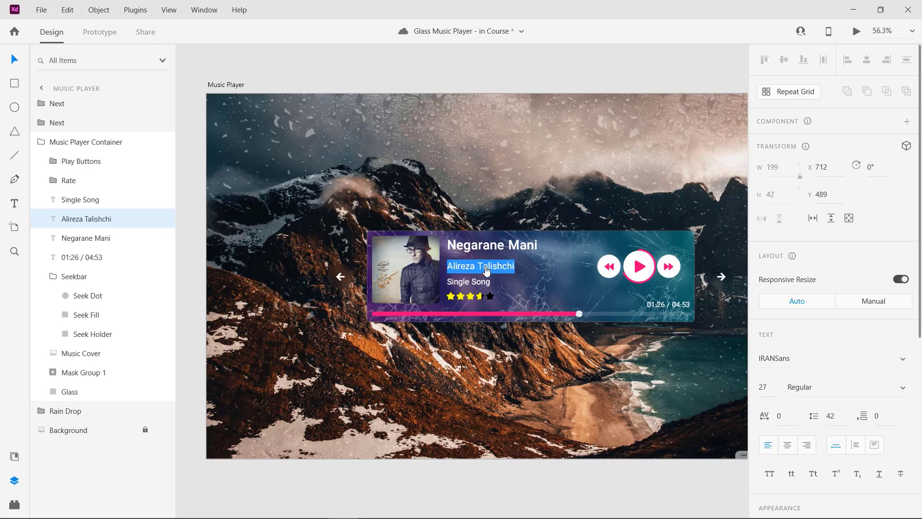
text(Mortez)
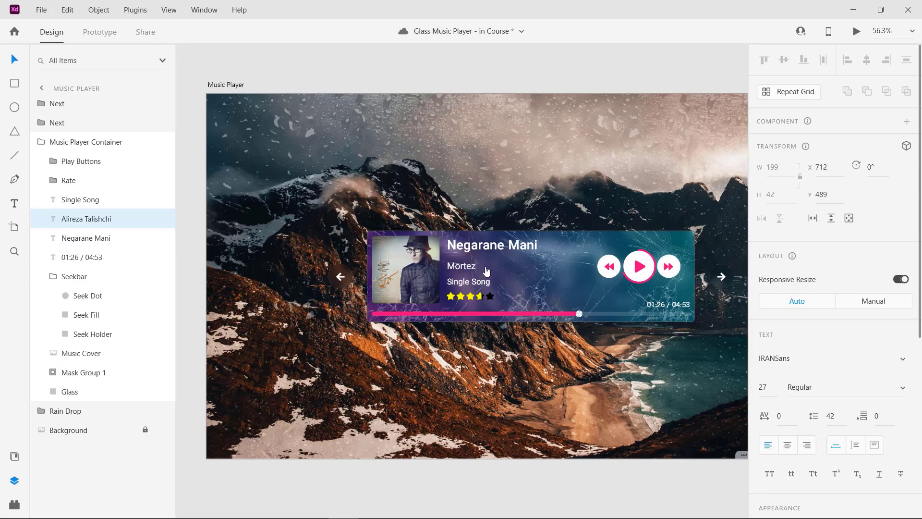
text(a Pash)
text(aei)
key(Escape)
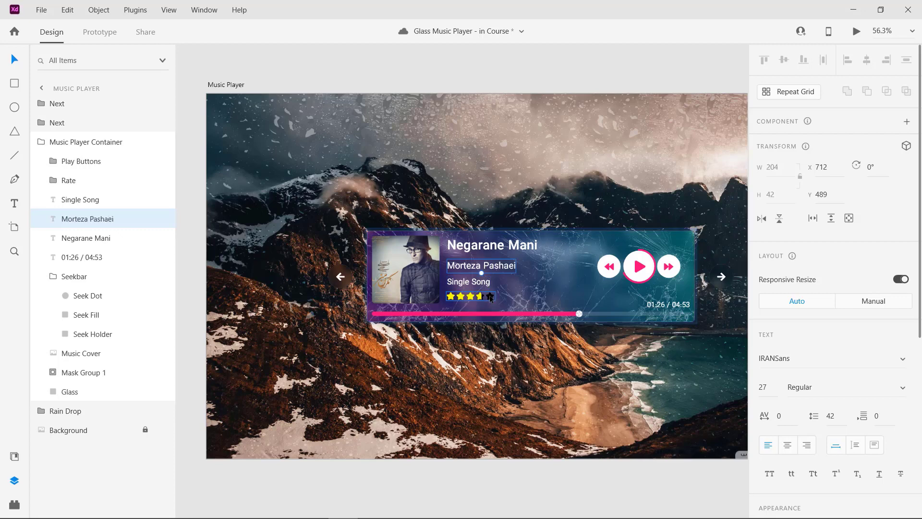
- Select the Star Holder grid, try Ungroup Grid, and undo it
ctrl+click(489, 294)
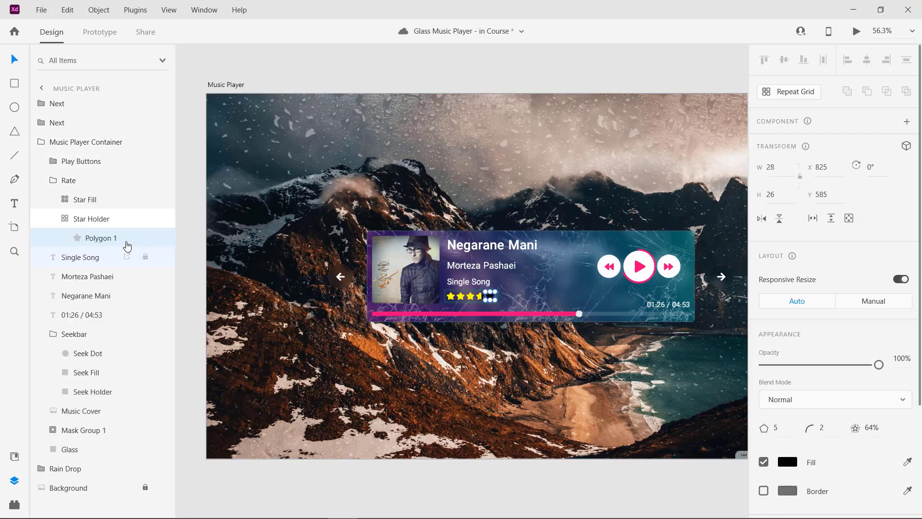
click(84, 219)
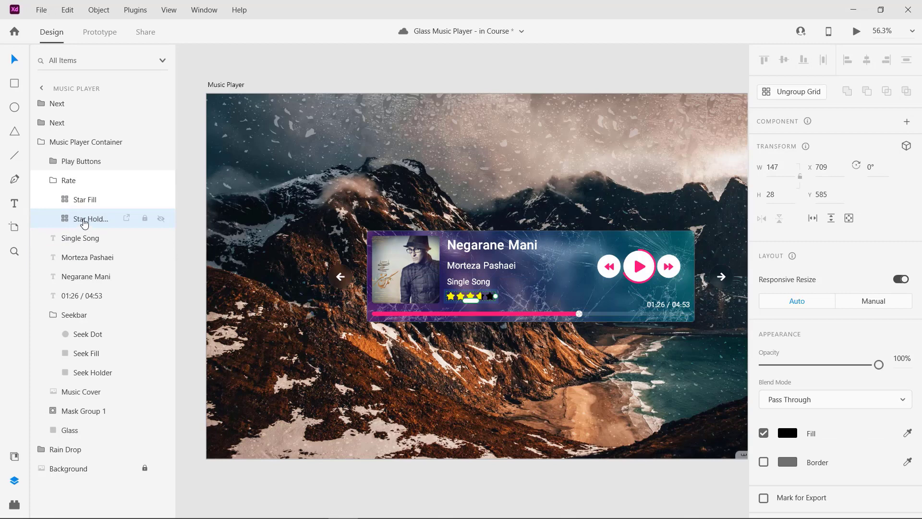
right_click(84, 220)
click(119, 207)
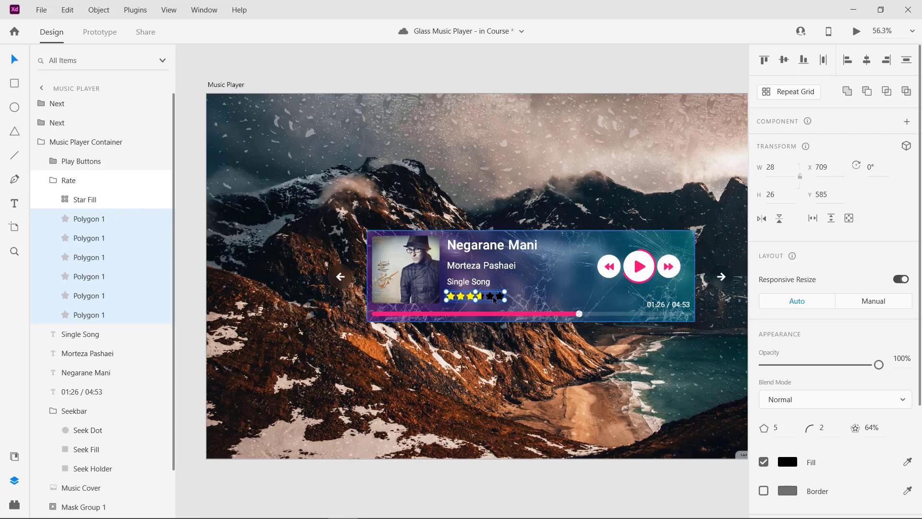
key(ctrl+z)
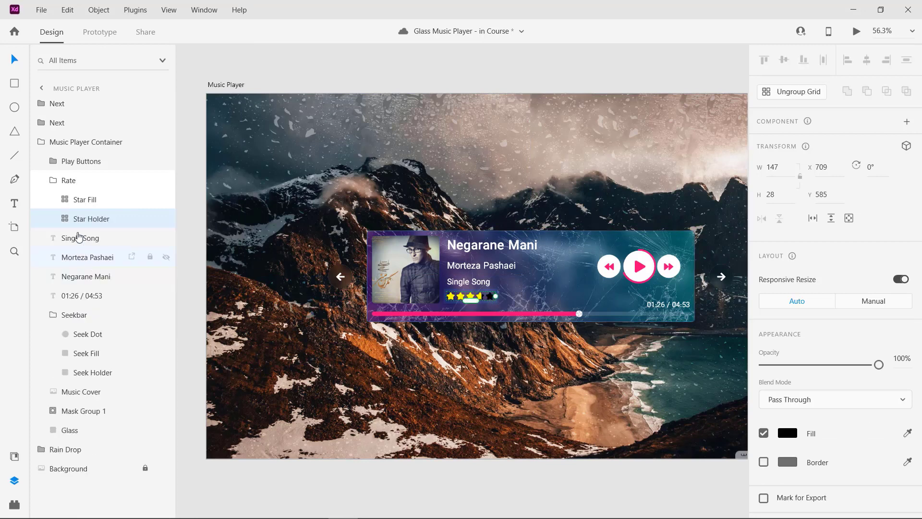
- Narrow the Star Holder grid from its right edge to width 143, comparing with Star Fill
scroll(485, 307, up, 5)
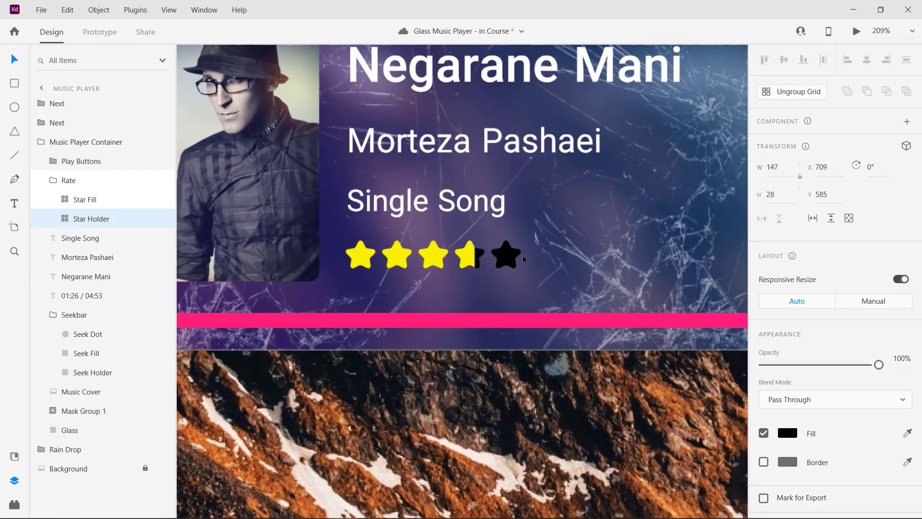
scroll(524, 260, up, 3)
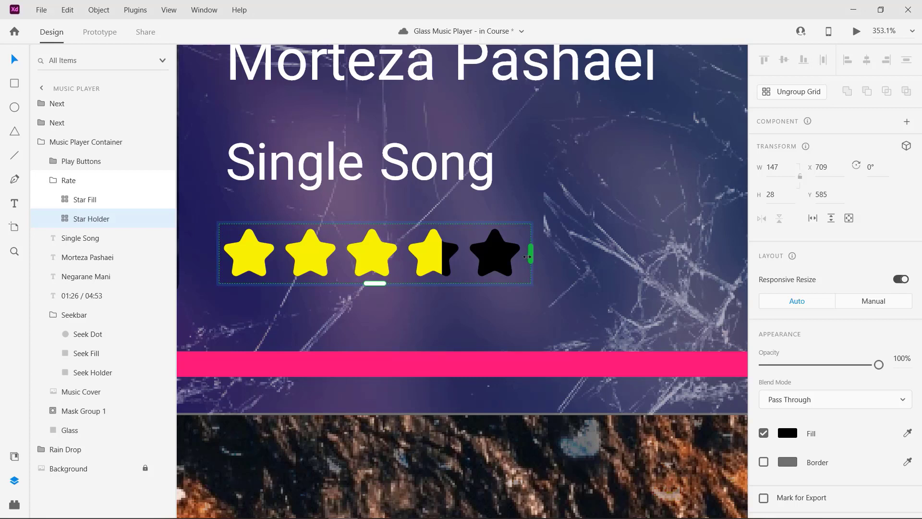
drag(527, 256, 525, 256)
click(85, 199)
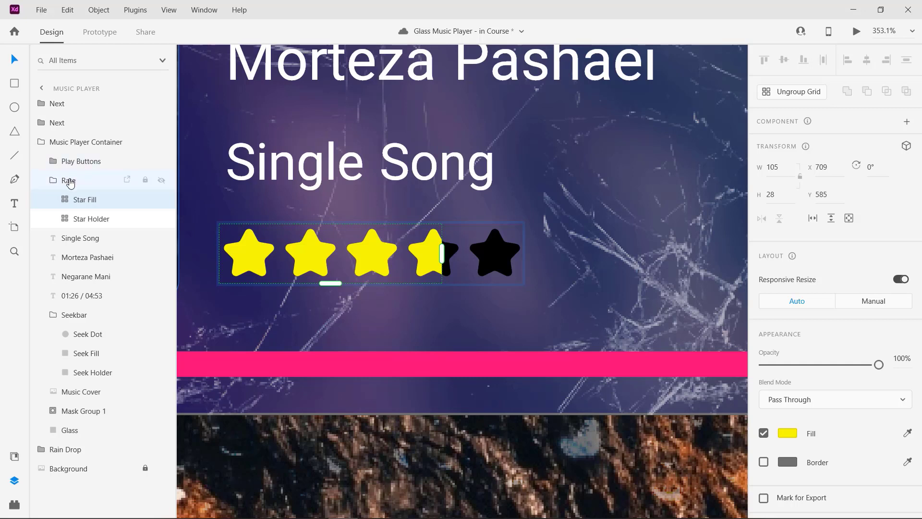
- Retry and undo Ungroup Grid on Star Holder, then select the Music Player artboard
click(79, 220)
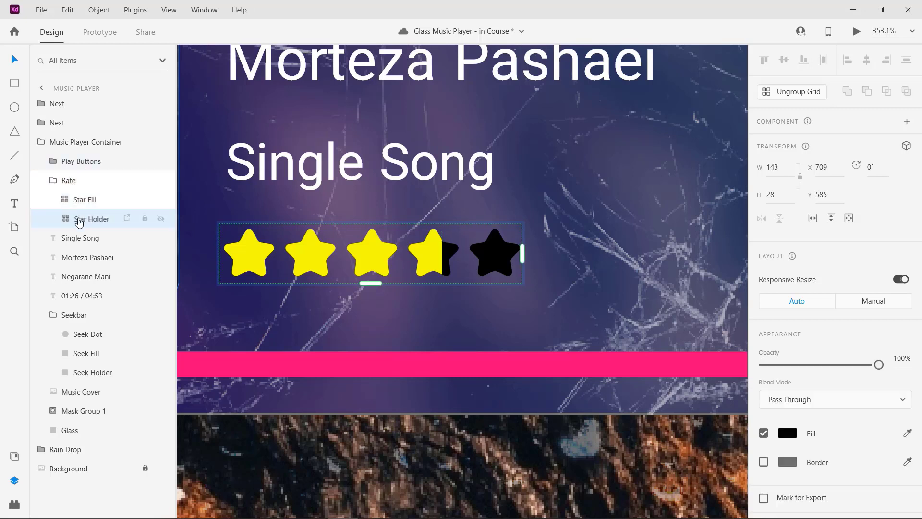
right_click(79, 221)
click(103, 201)
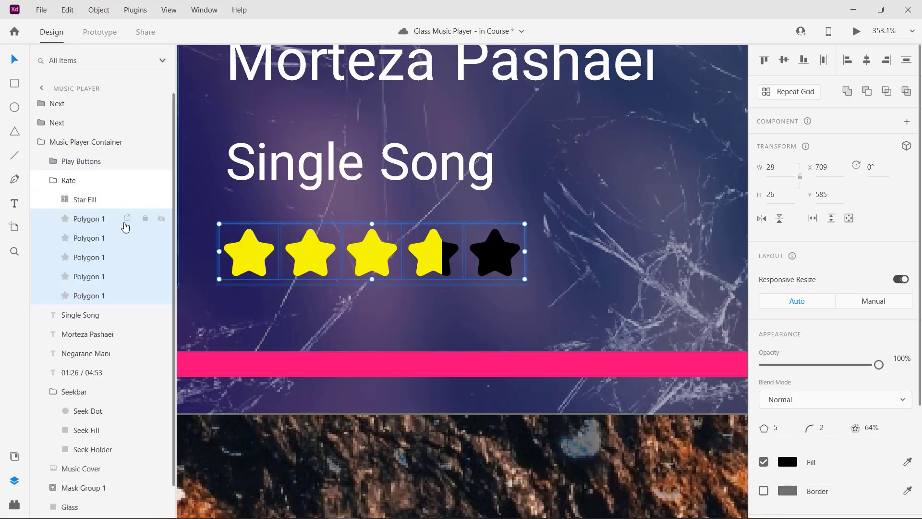
key(ctrl+z)
scroll(382, 243, down, 10)
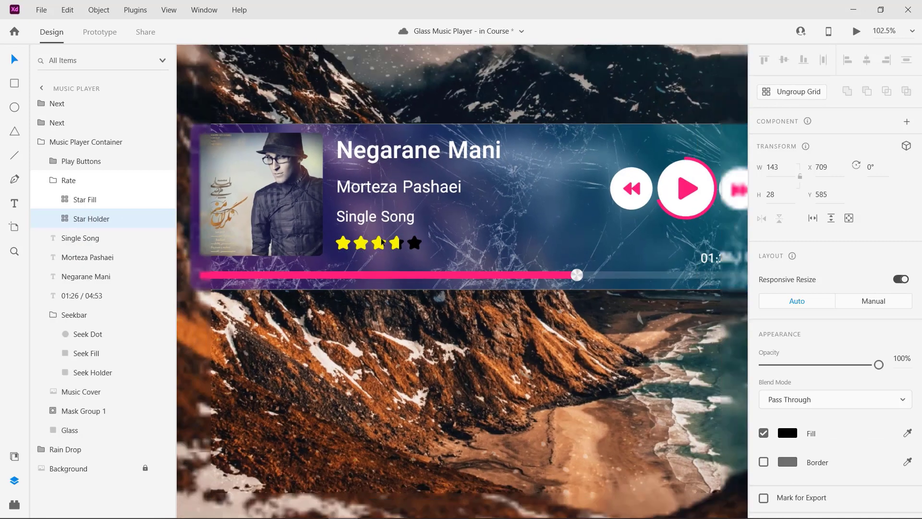
scroll(382, 242, down, 2)
scroll(547, 266, down, 2)
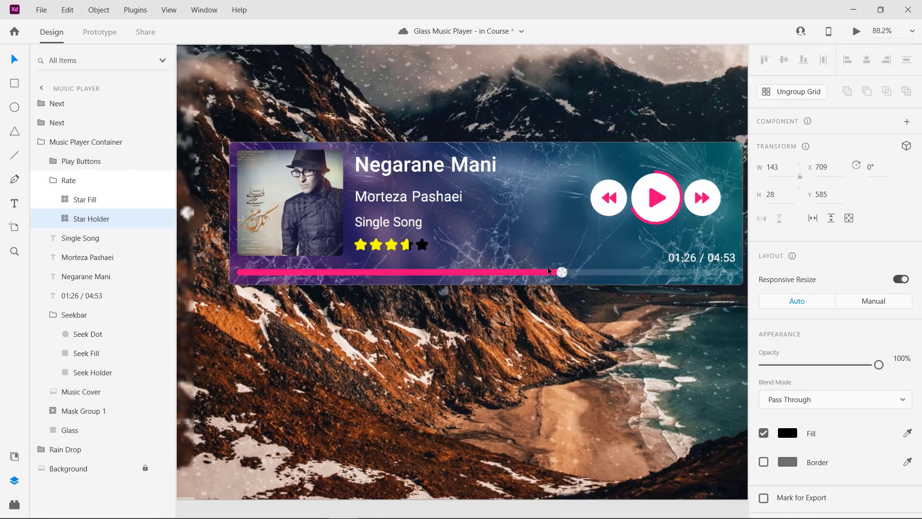
scroll(547, 270, down, 2)
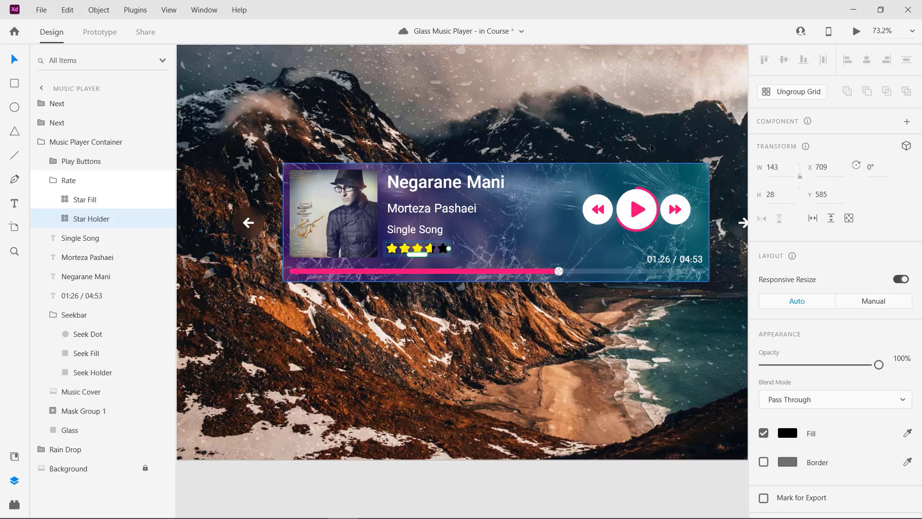
scroll(451, 214, down, 2)
scroll(452, 217, down, 1)
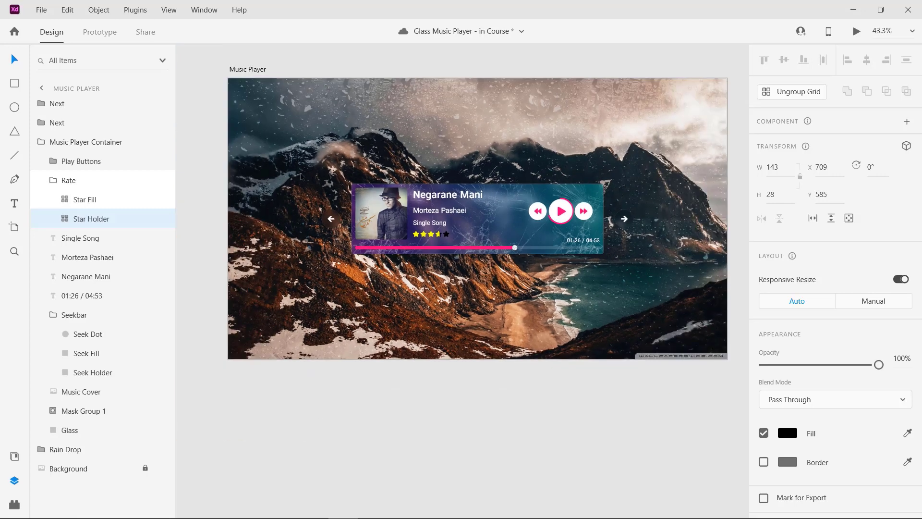
scroll(336, 169, up, 1)
click(249, 114)
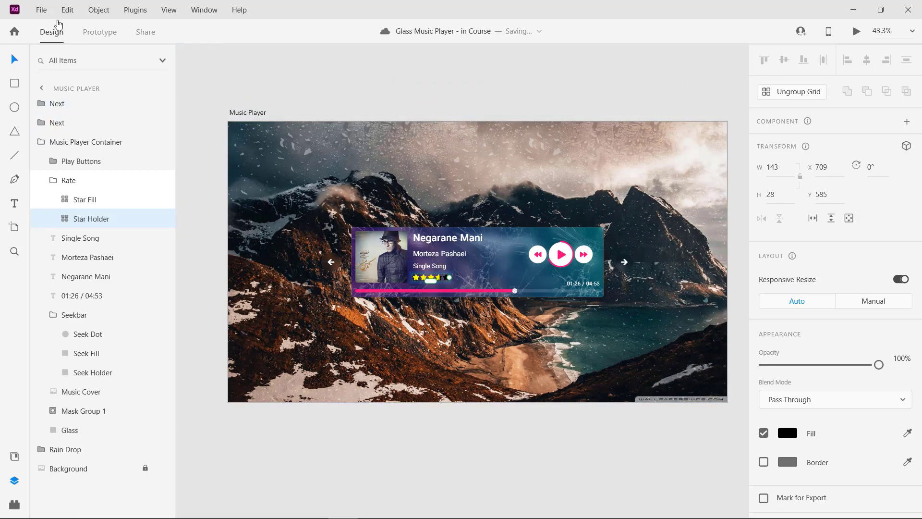
- Export the Music Player artboard via File > Export > After Effects, then minimize both apps
click(47, 12)
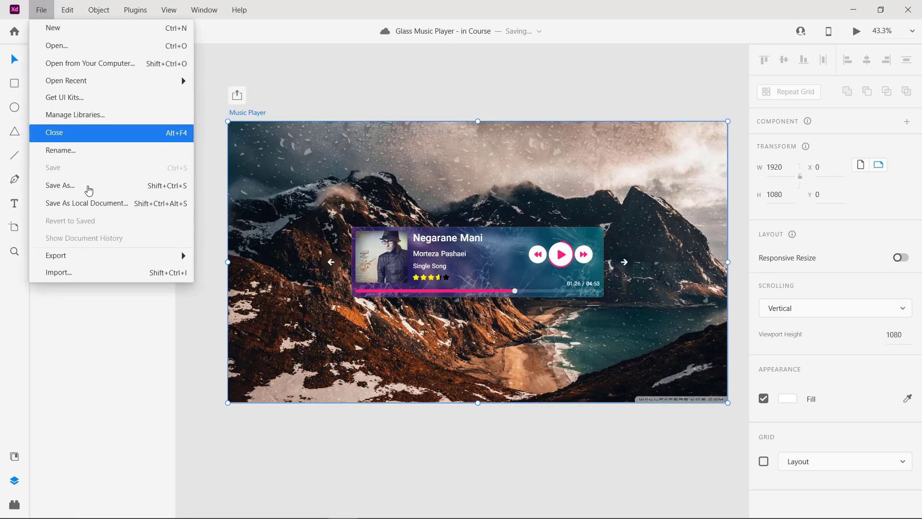
mouse_move(85, 260)
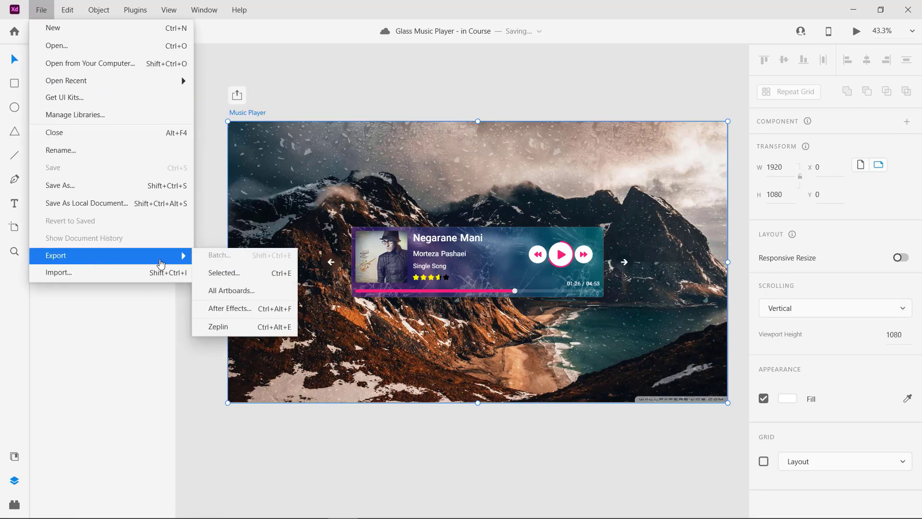
click(233, 310)
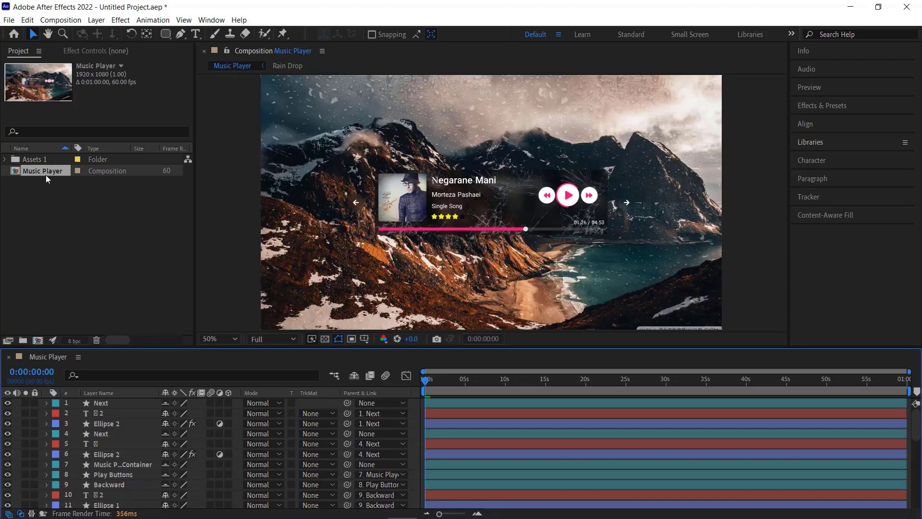
click(851, 6)
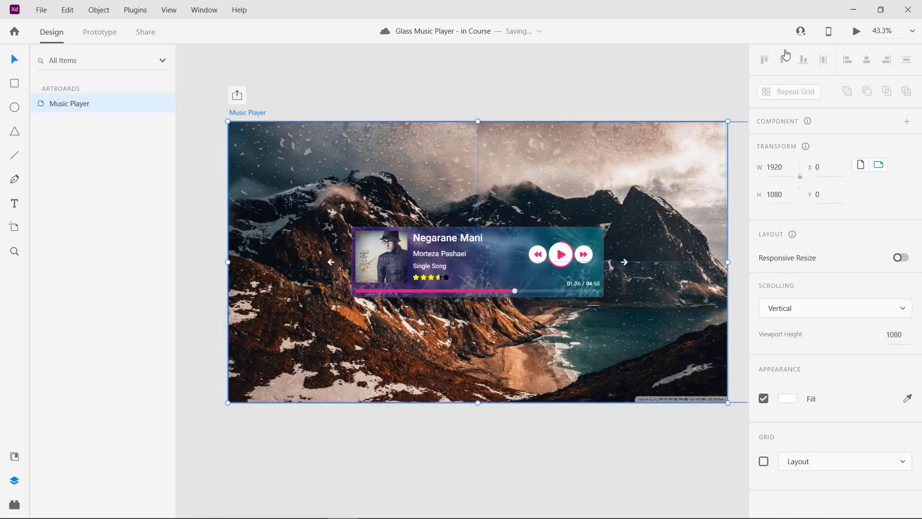
click(853, 10)
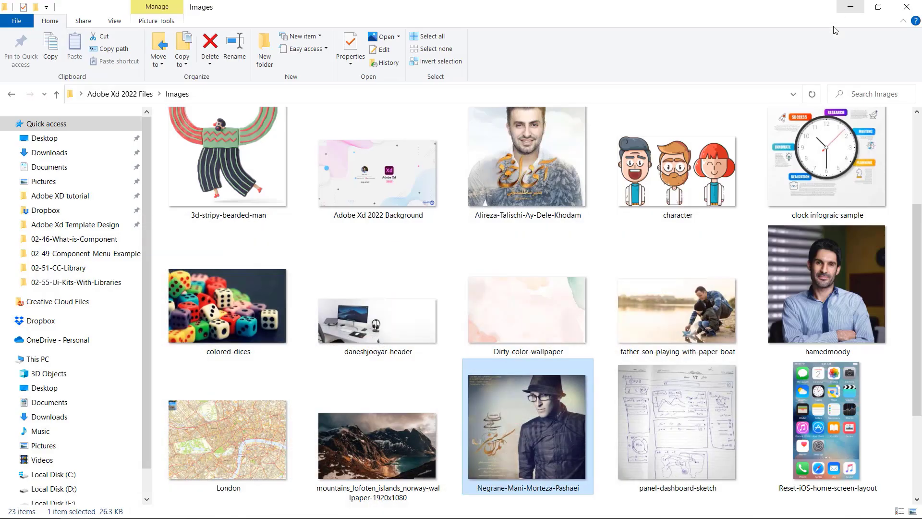
- In Adobe Xd 2022 Files > Music, widen the Name column, select the song's MP3, and close Explorer
click(137, 94)
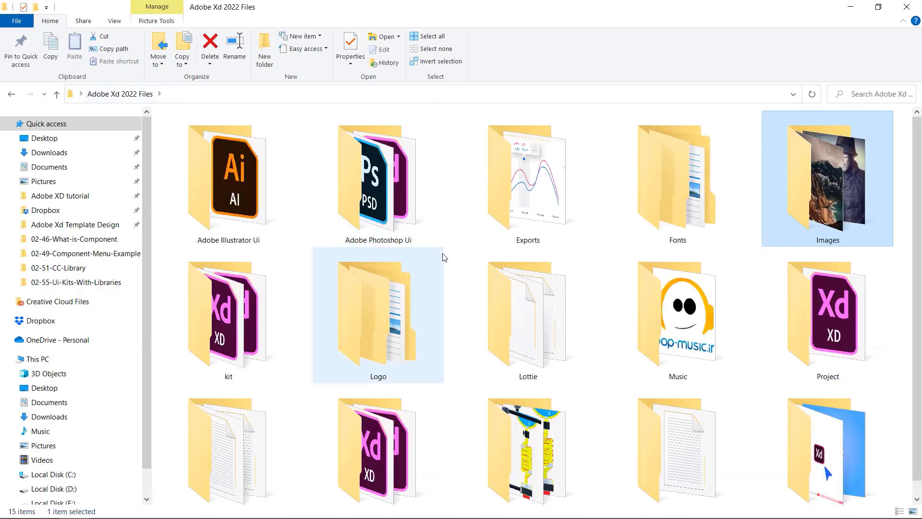
double_click(677, 315)
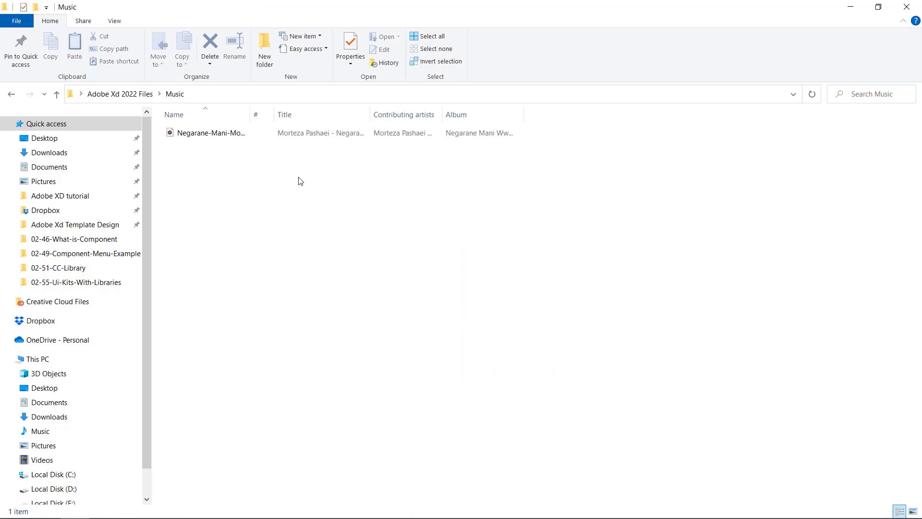
drag(250, 116, 300, 116)
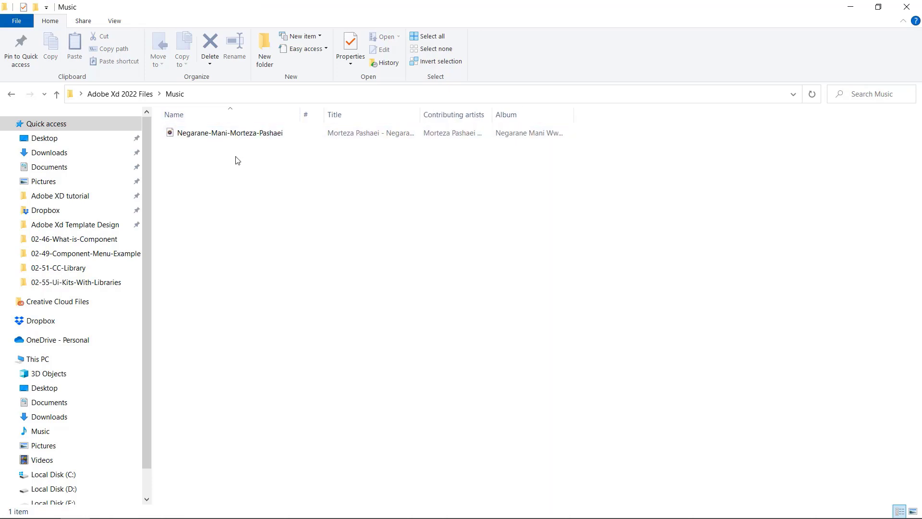
click(234, 134)
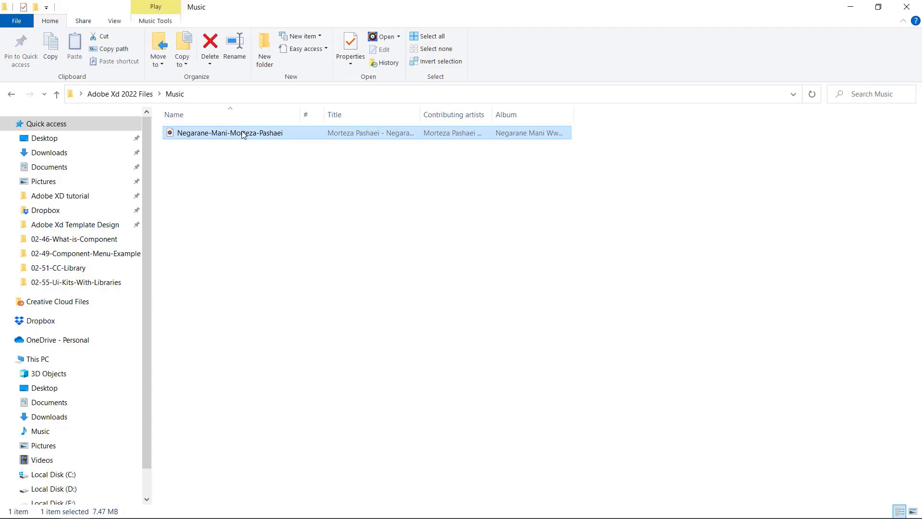
mouse_move(242, 134)
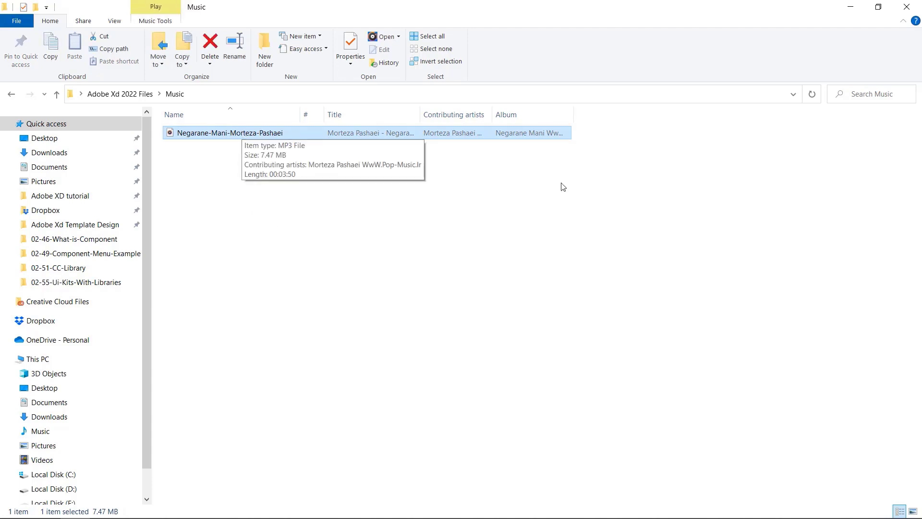
click(906, 7)
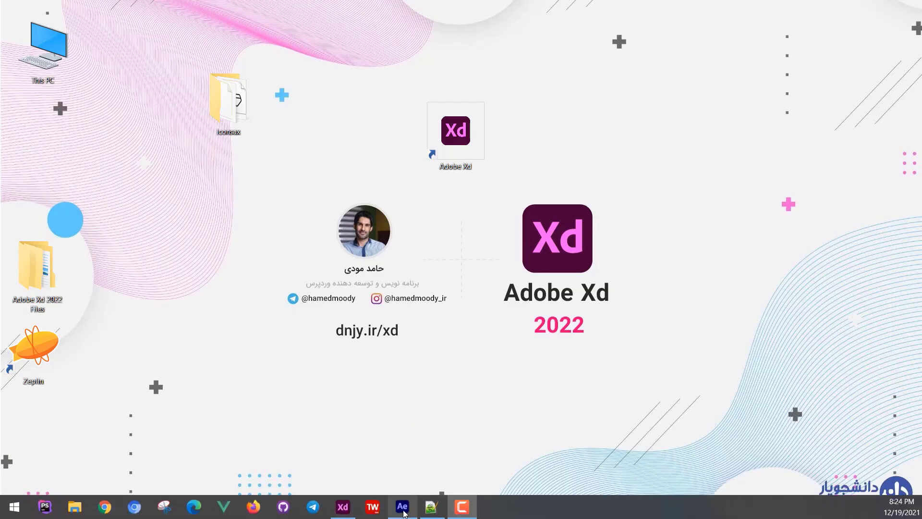
- Bring After Effects back and zoom the Music Player composition viewer to 100%
click(402, 513)
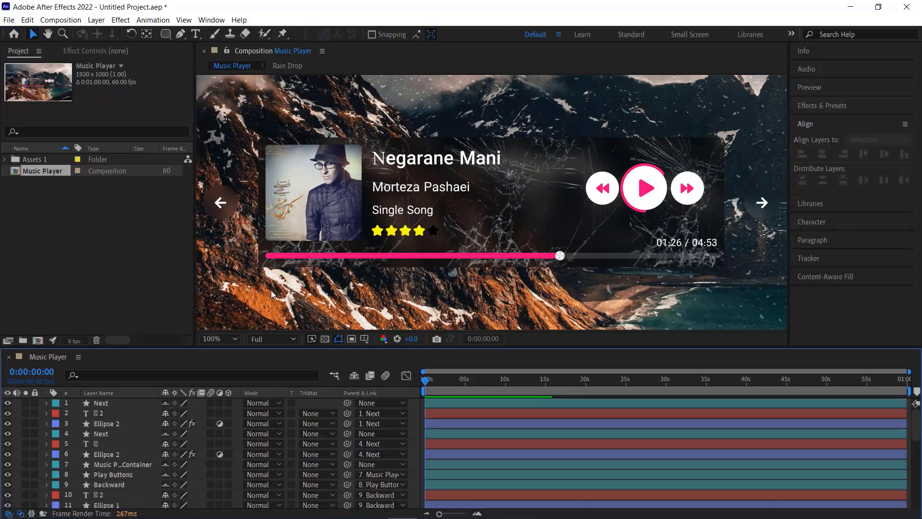
key(period)
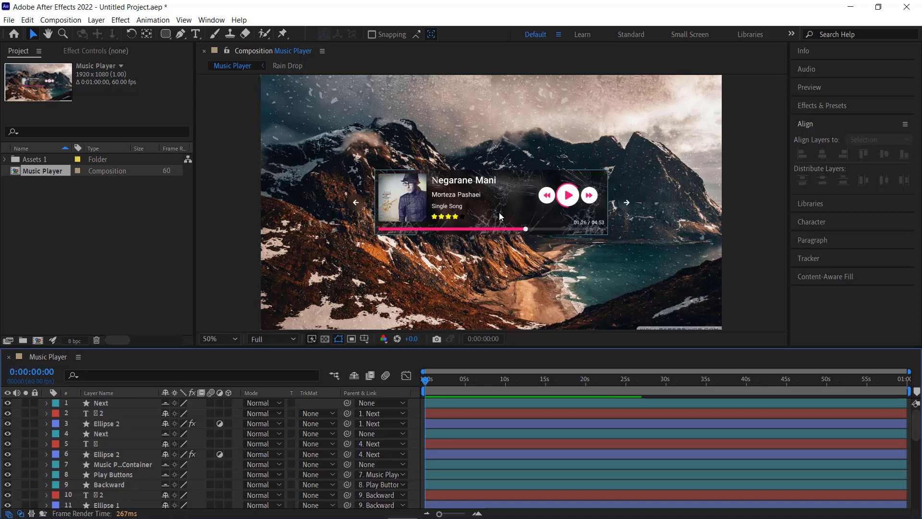
key(period)
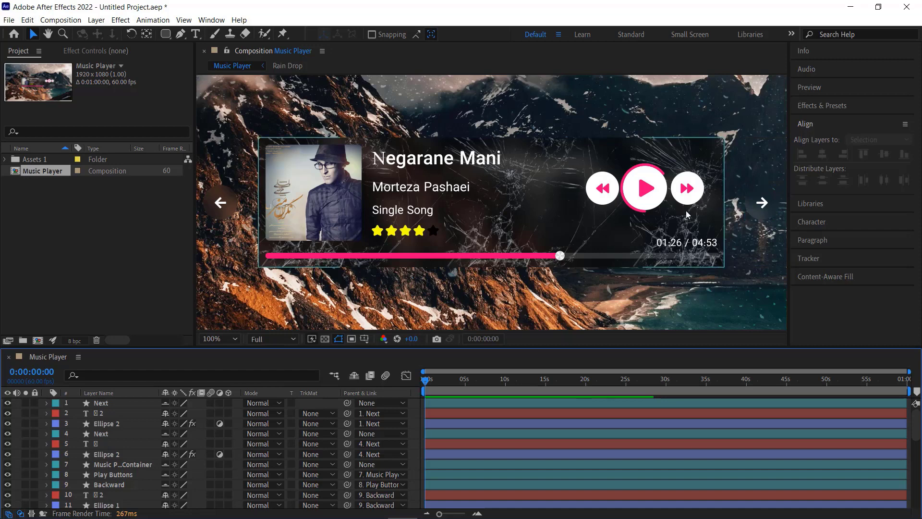
key(comma)
key(period)
click(35, 217)
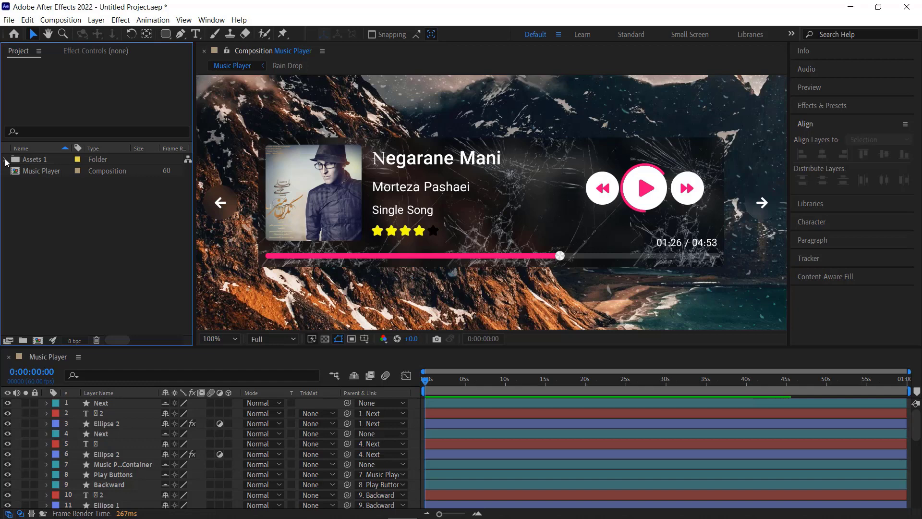
click(5, 160)
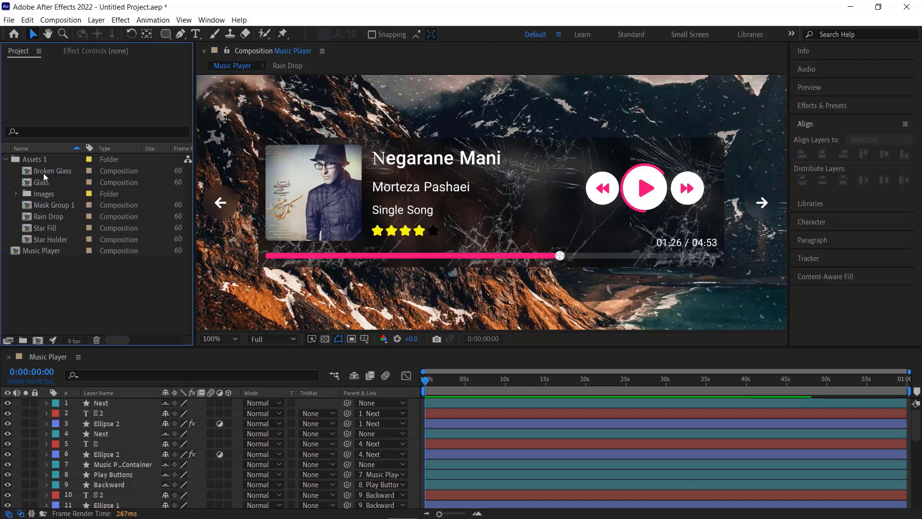
click(15, 194)
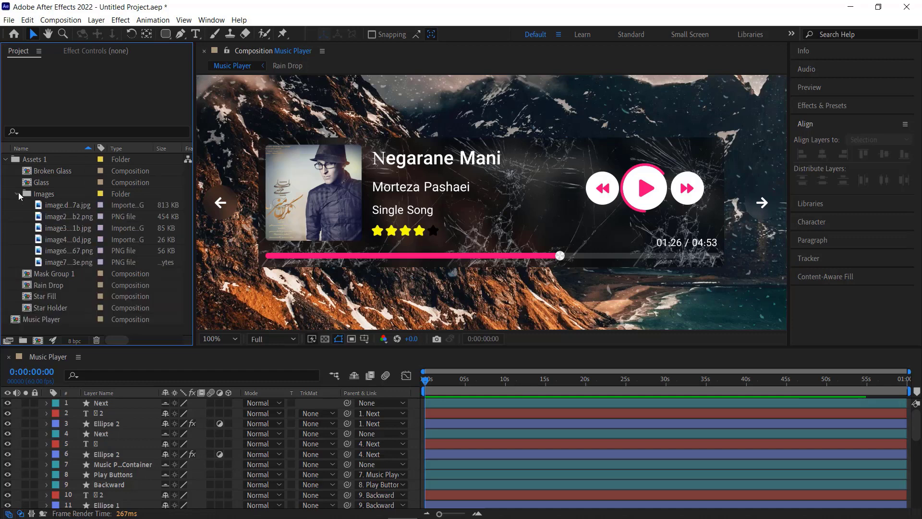
click(68, 205)
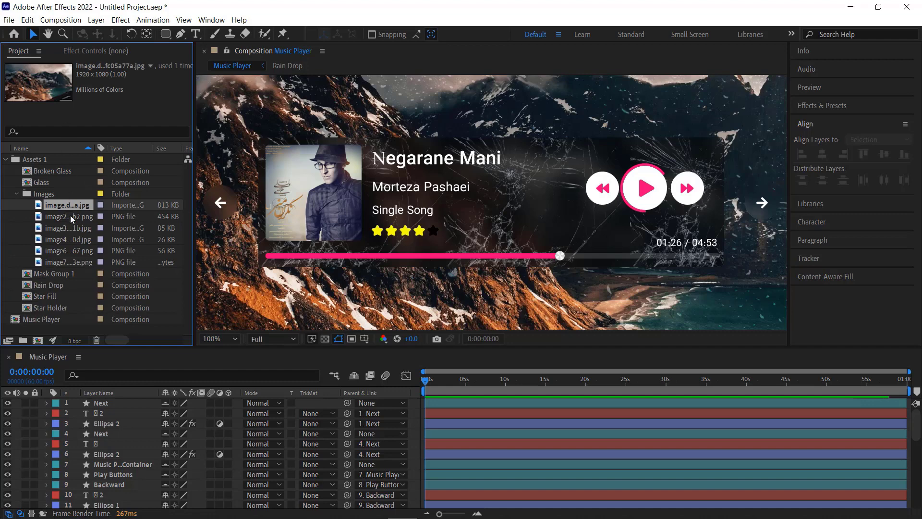
click(70, 216)
click(69, 228)
click(67, 239)
click(65, 251)
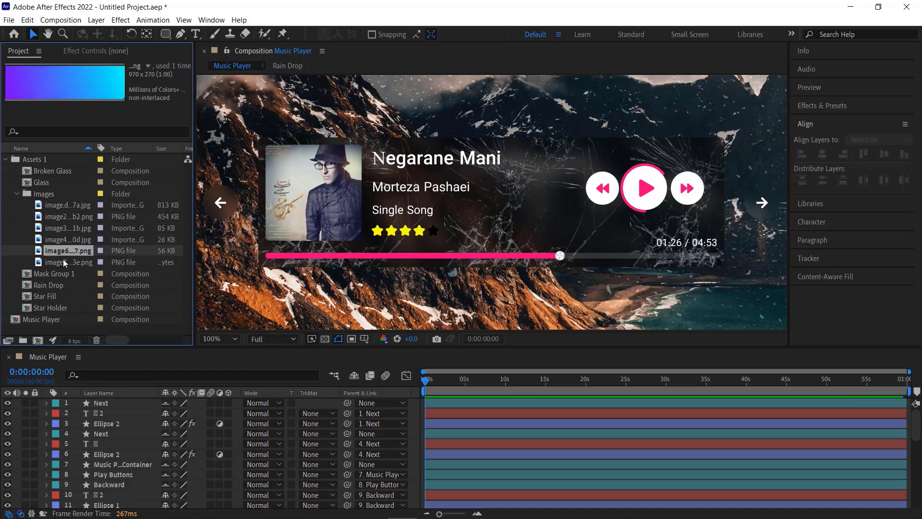
click(63, 262)
click(57, 251)
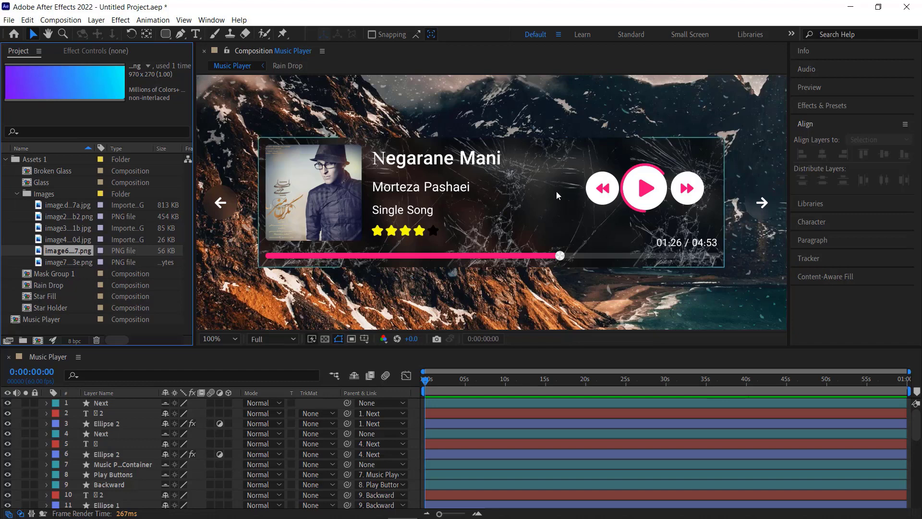
click(17, 193)
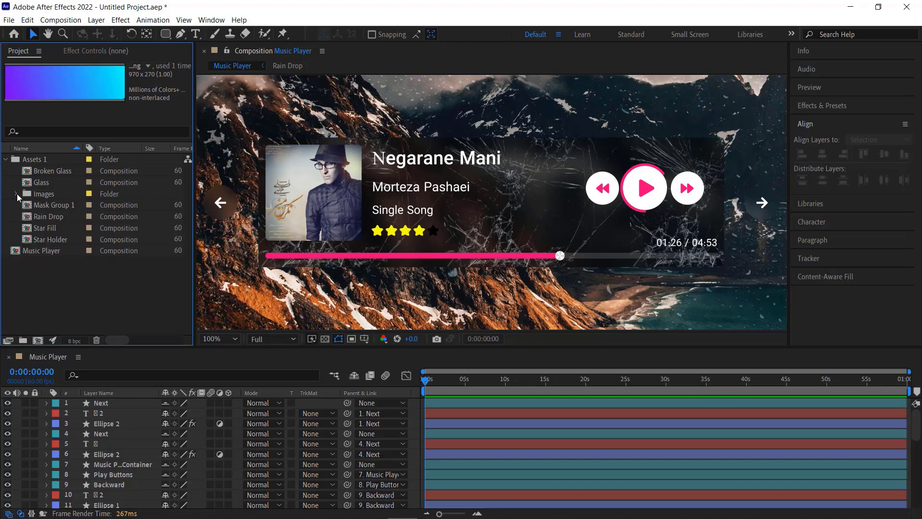
click(5, 159)
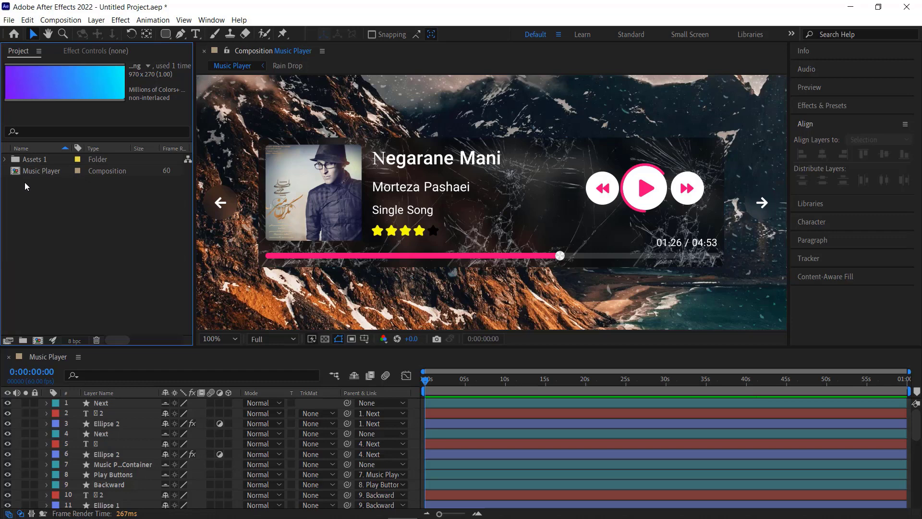
scroll(125, 462, down, 2)
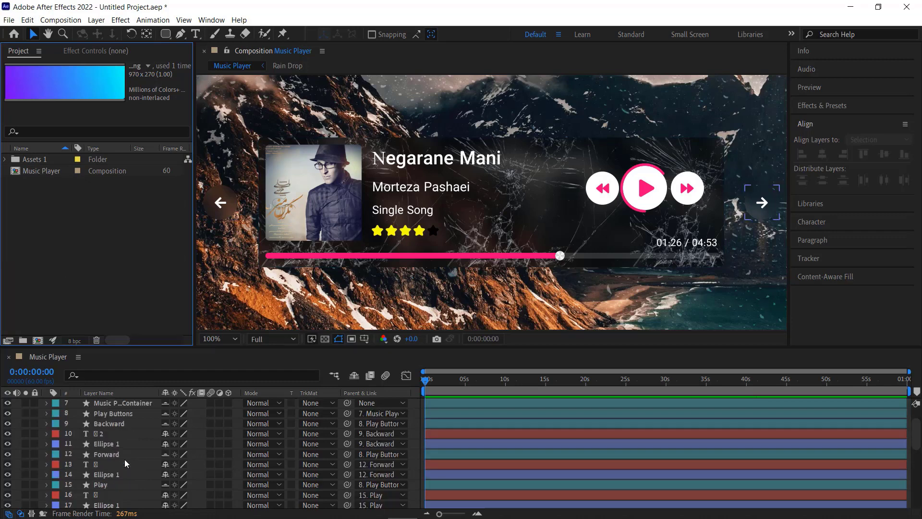
scroll(125, 459, down, 2)
scroll(124, 459, down, 2)
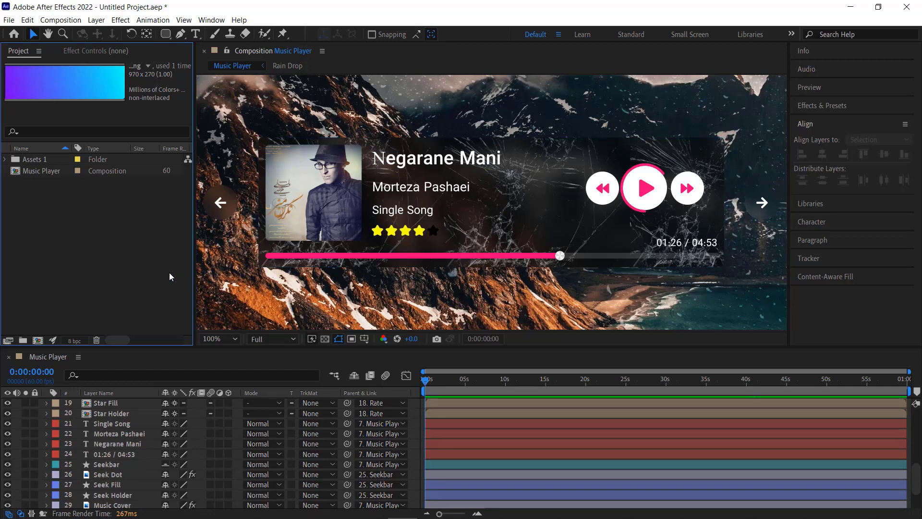
click(126, 272)
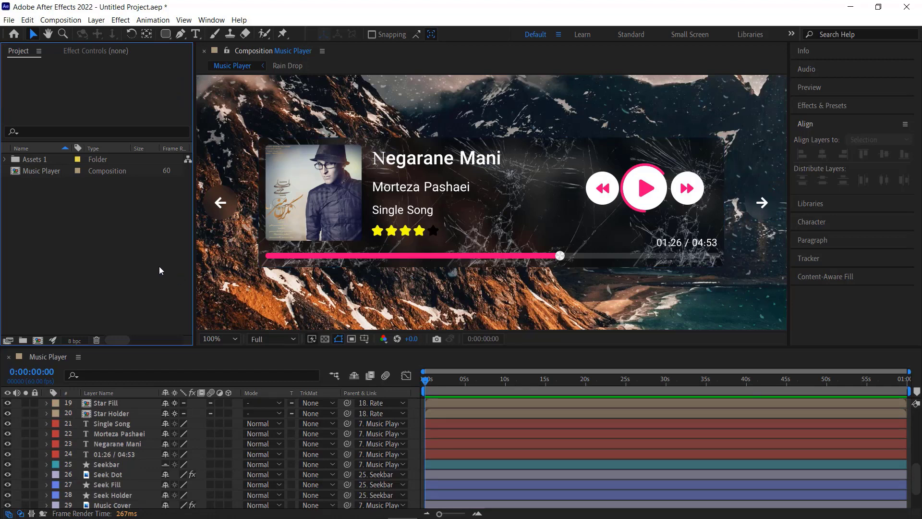
key(ctrl+s)
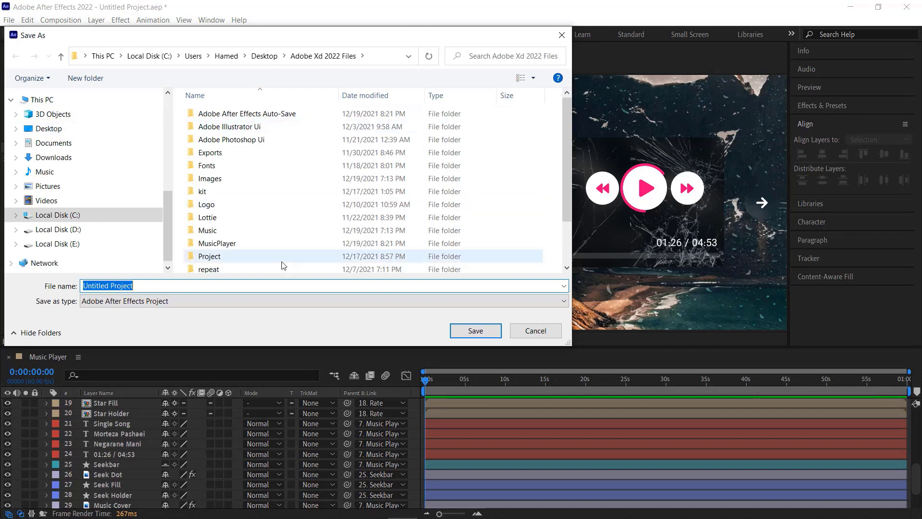
- Save the project as BlurMusicPlayer.aep directly in Adobe Xd 2022 Files, not the MusicPlayer subfolder
text(Music)
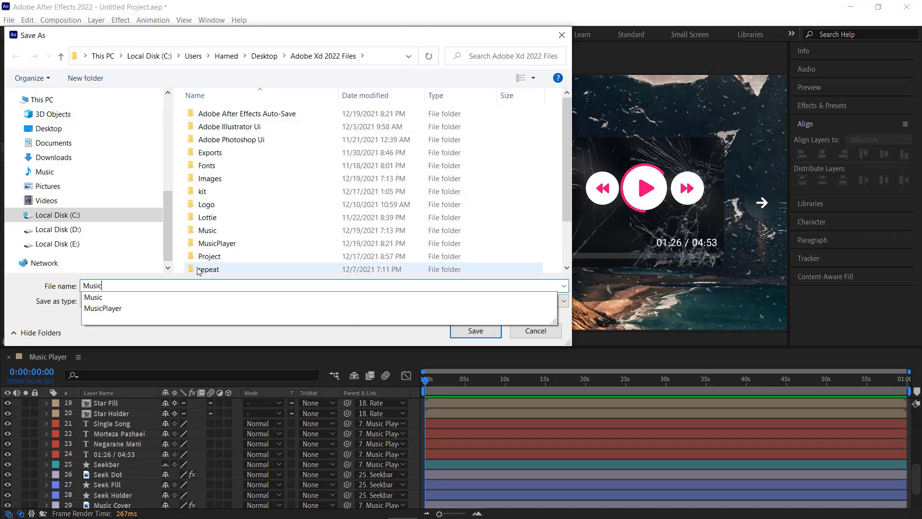
text(Player)
key(Return)
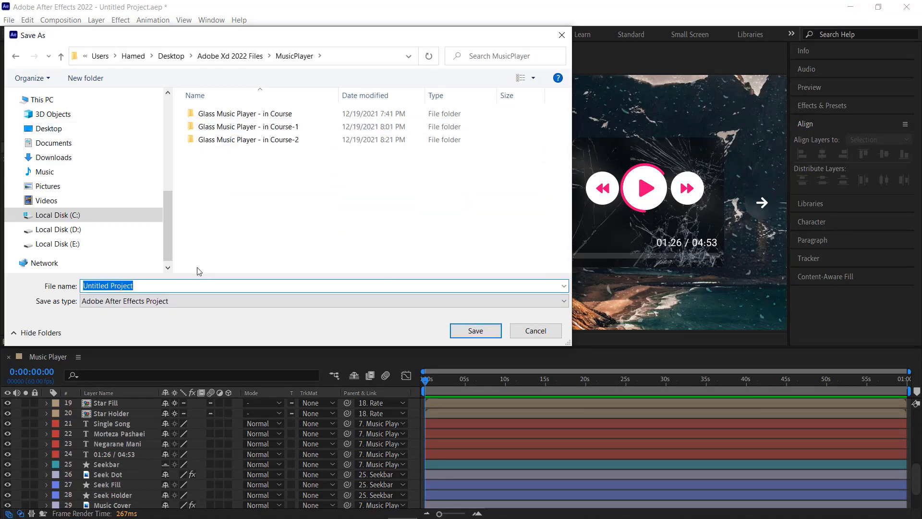
click(237, 55)
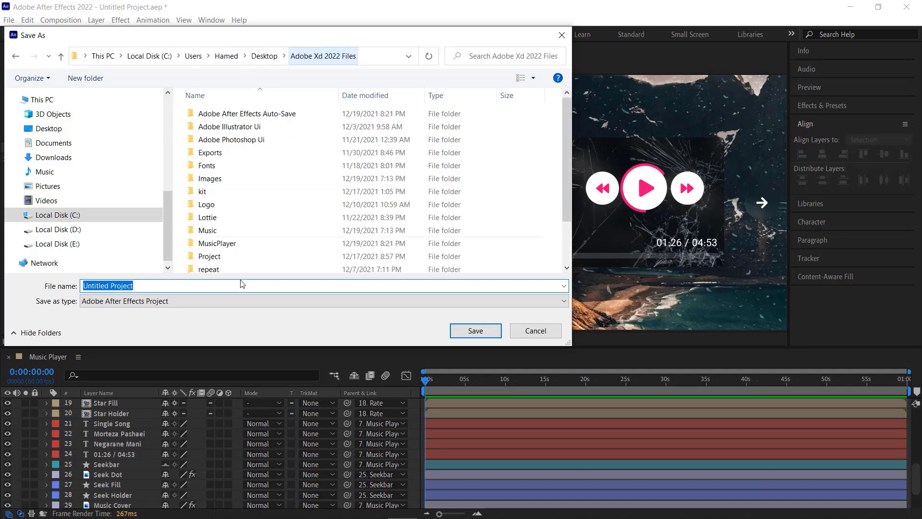
click(196, 286)
key(ctrl+a)
text(M)
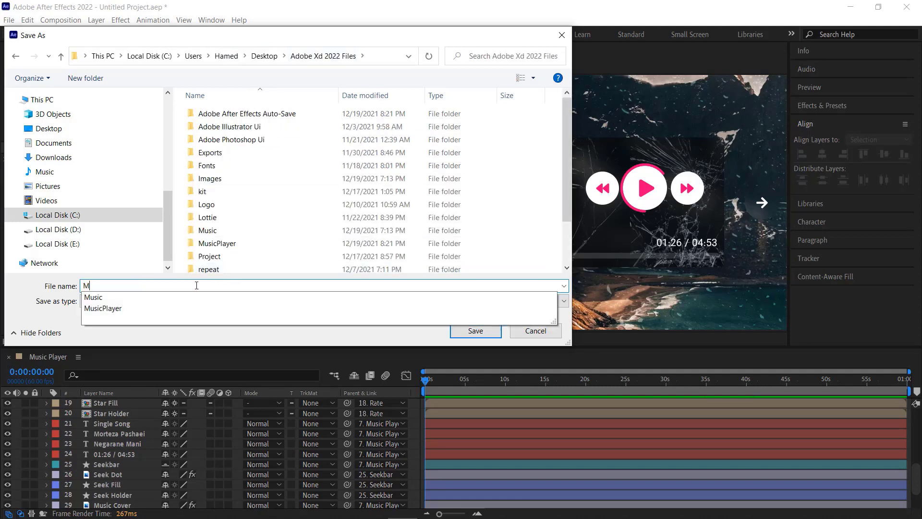
key(BackSpace)
text(Blur)
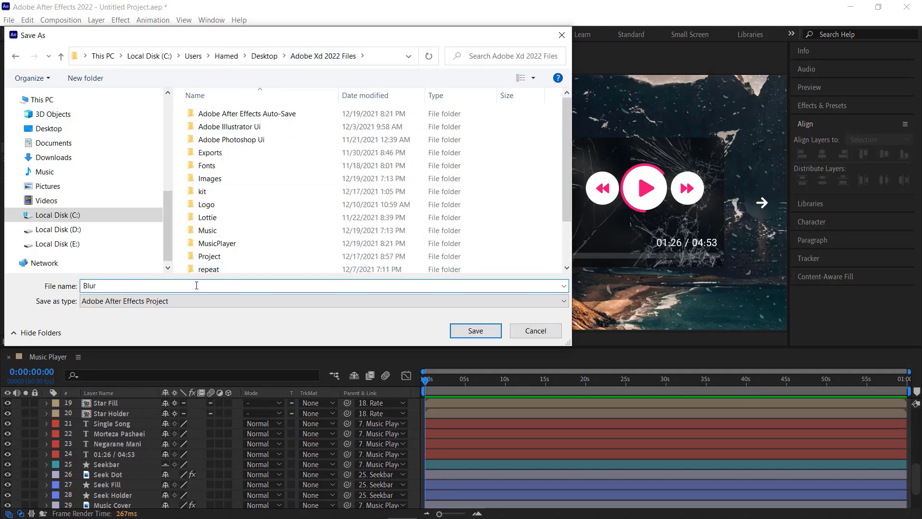
text(MusicP)
text(layer)
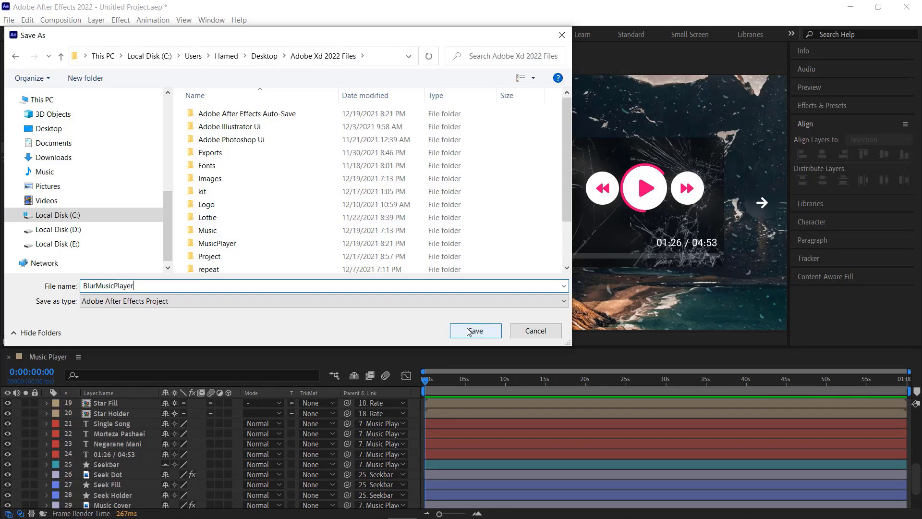
click(472, 331)
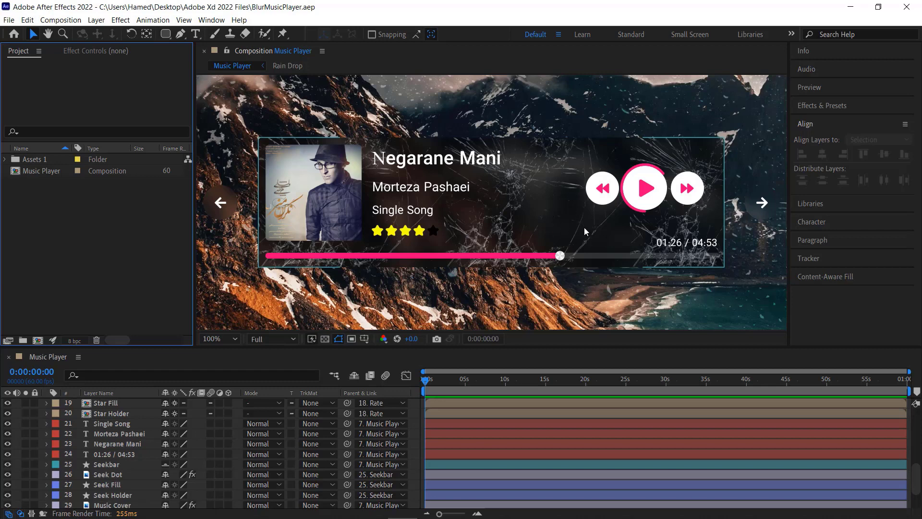
- Drag the gradient PNG from Assets 1 > Images into the timeline just above the Glass layer
scroll(123, 443, down, 2)
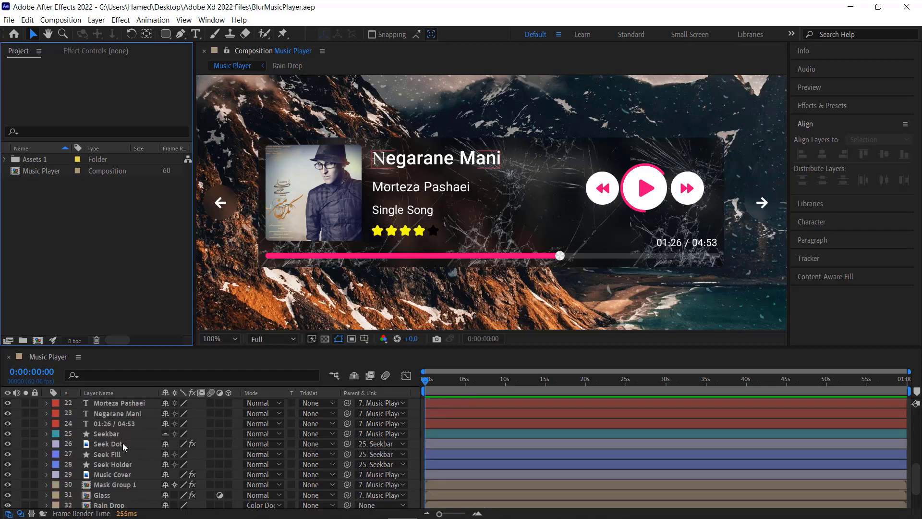
scroll(115, 457, down, 1)
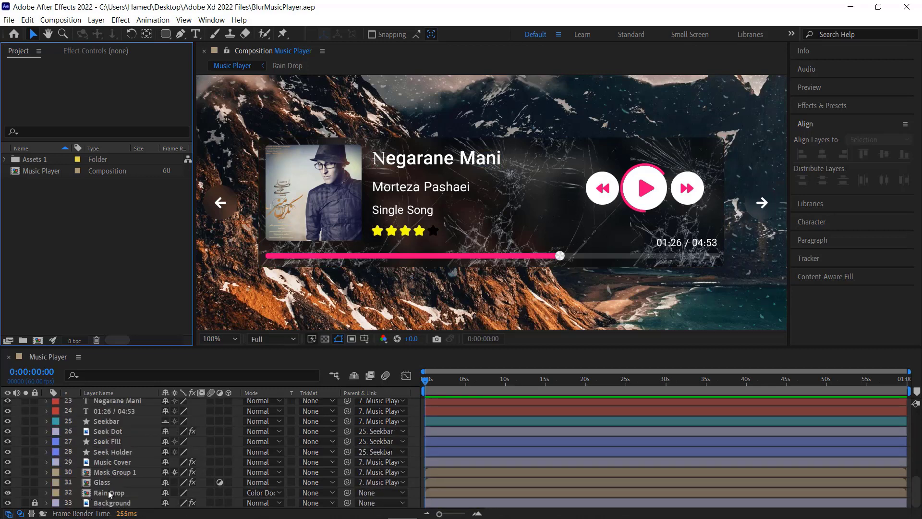
click(5, 159)
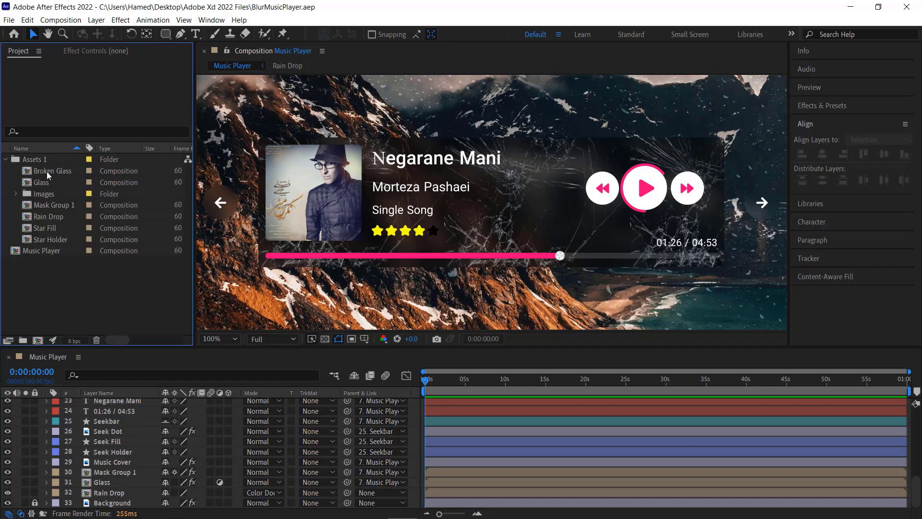
click(15, 193)
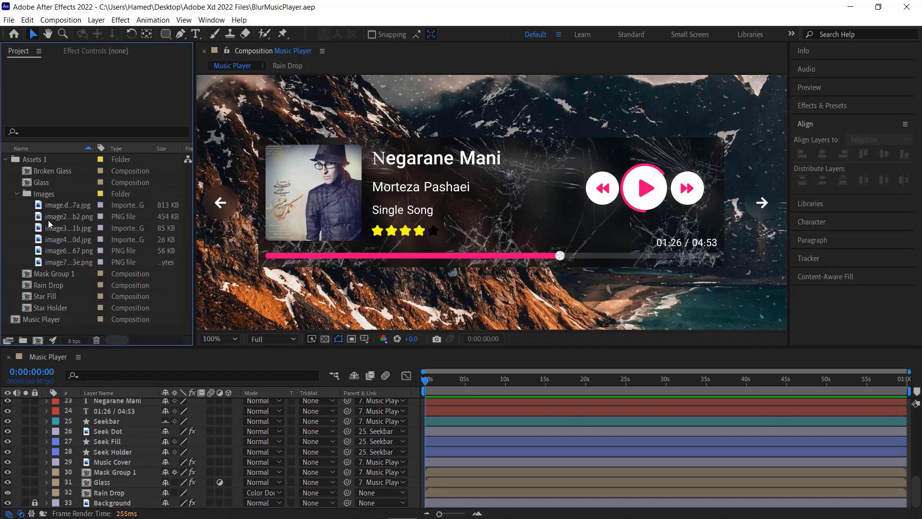
click(58, 251)
drag(64, 249, 103, 474)
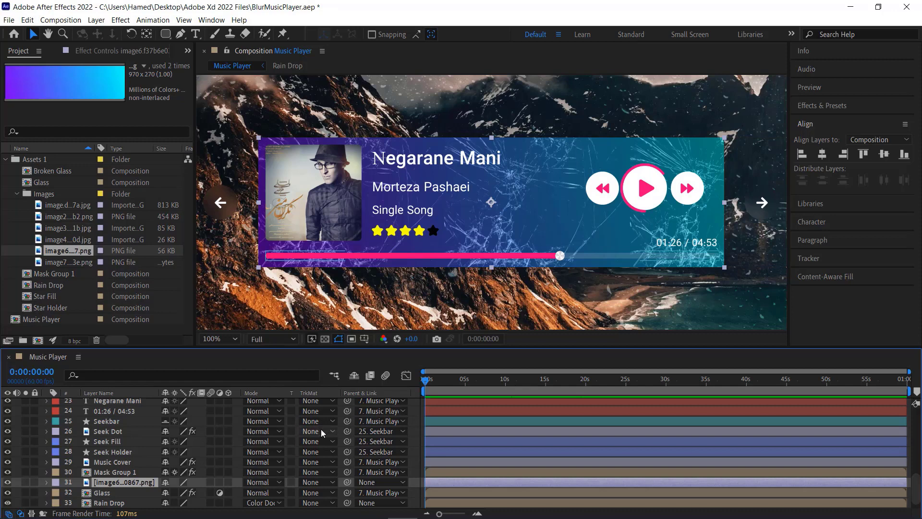
- Change the gradient PNG layer's blend mode from Normal to Screen
right_click(388, 390)
mouse_move(420, 422)
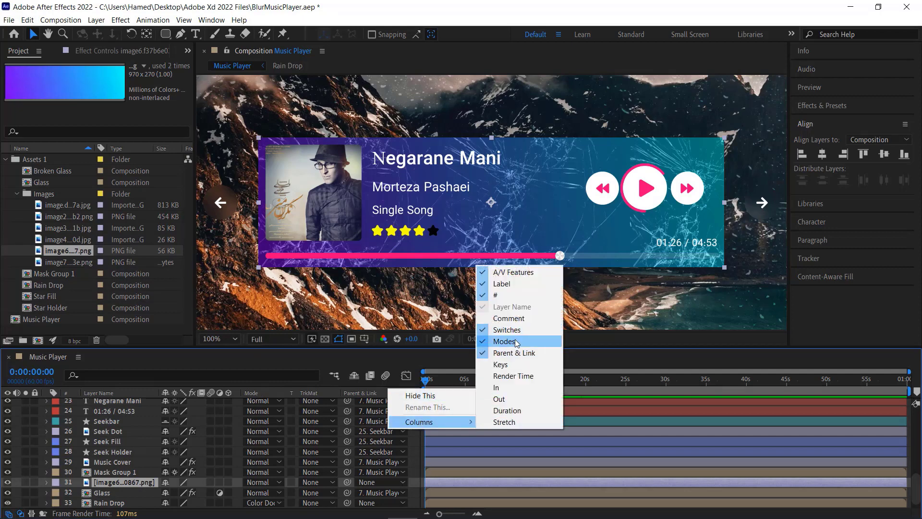
click(596, 359)
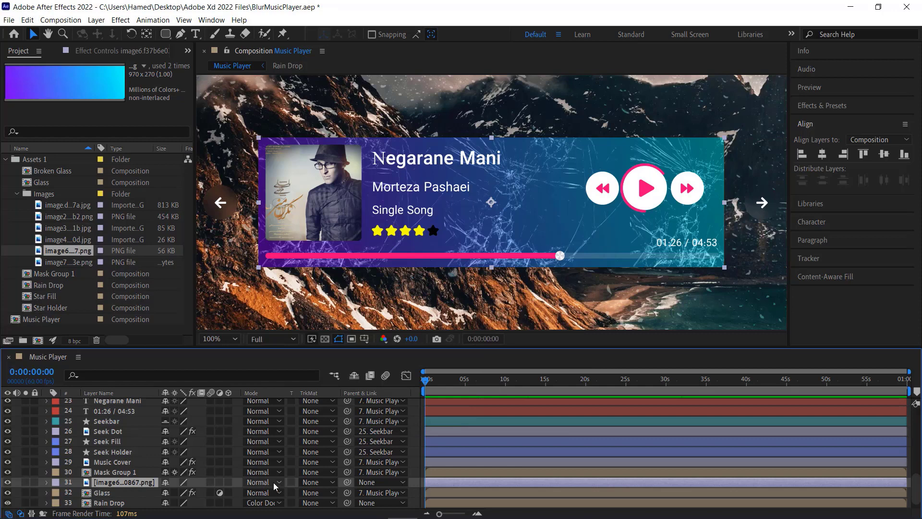
click(272, 482)
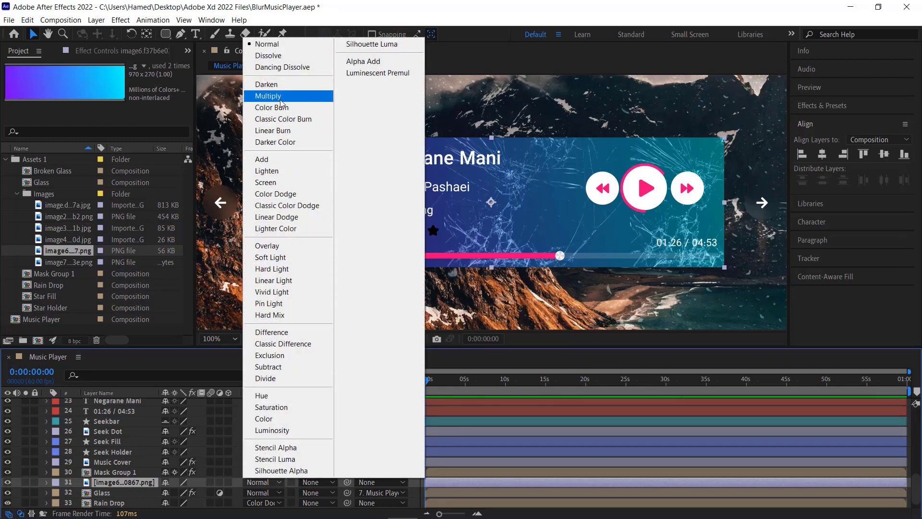
click(290, 183)
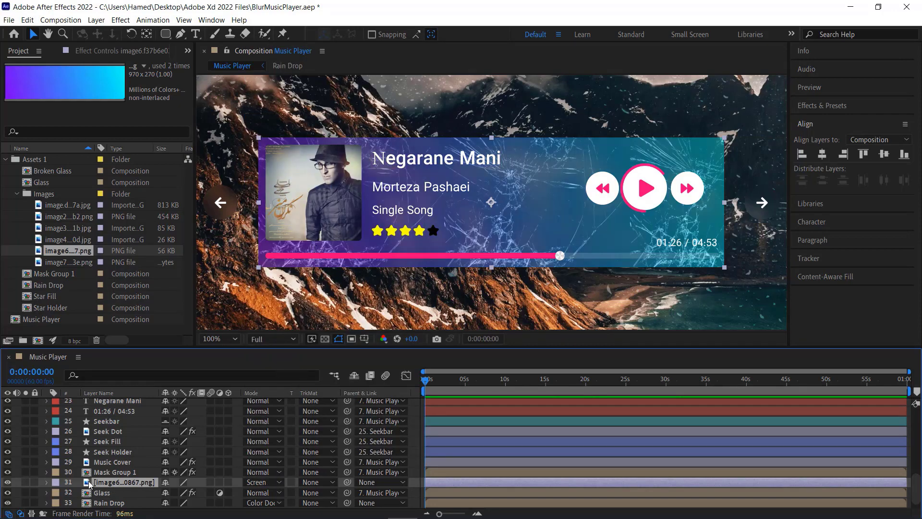
- Set the gradient layer's Opacity to 50%, then scrub it up to 69%
click(48, 483)
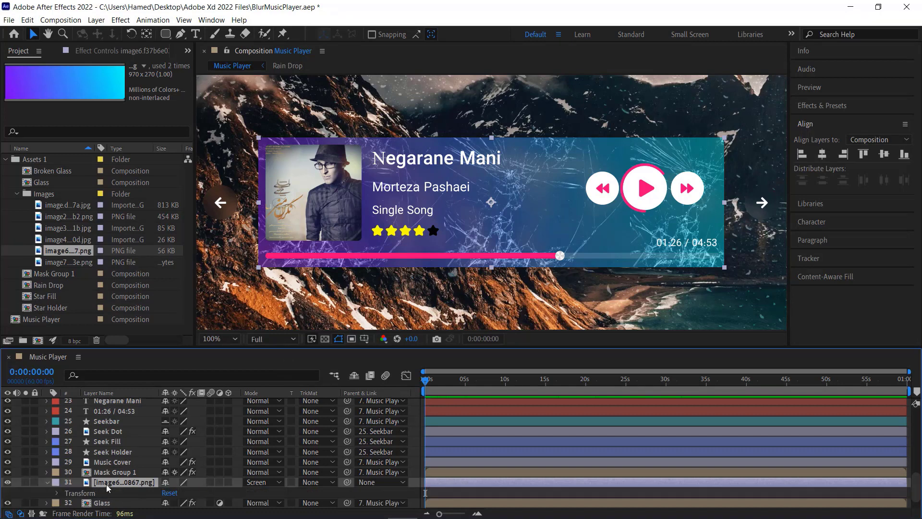
click(56, 472)
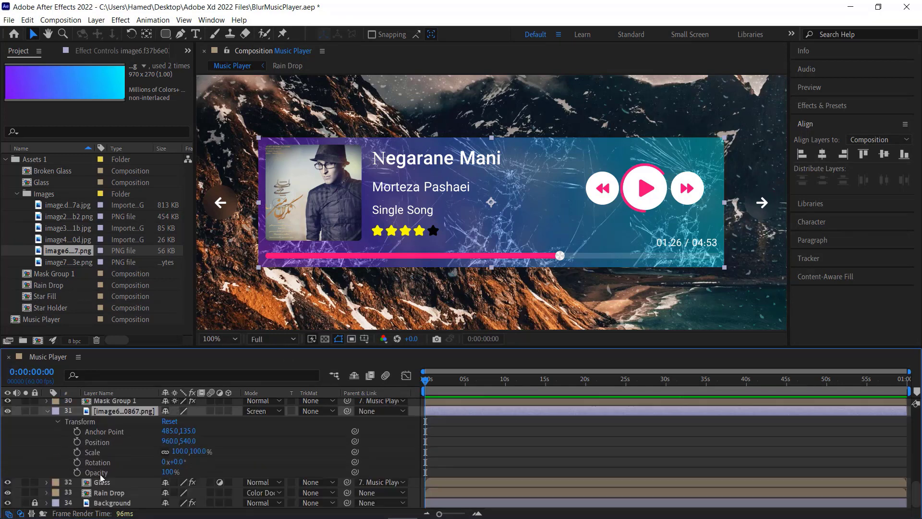
click(166, 472)
text(50)
key(Return)
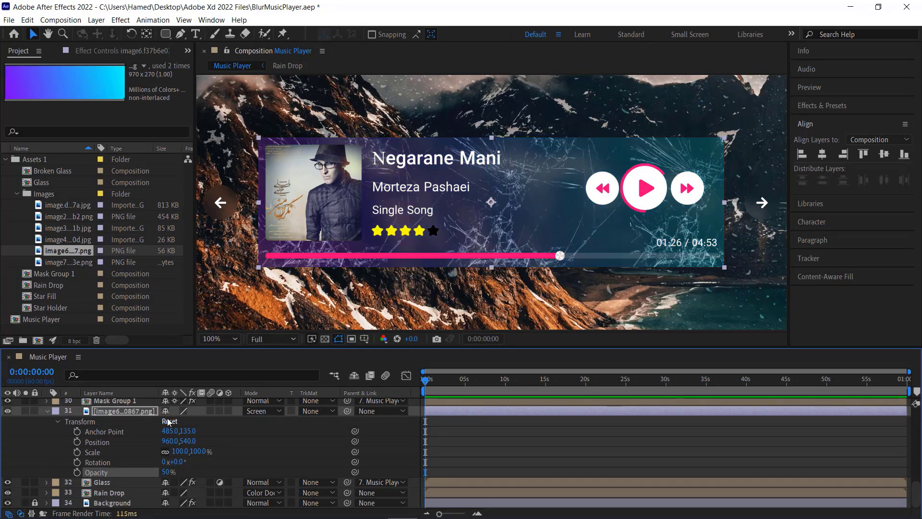
drag(165, 472, 172, 472)
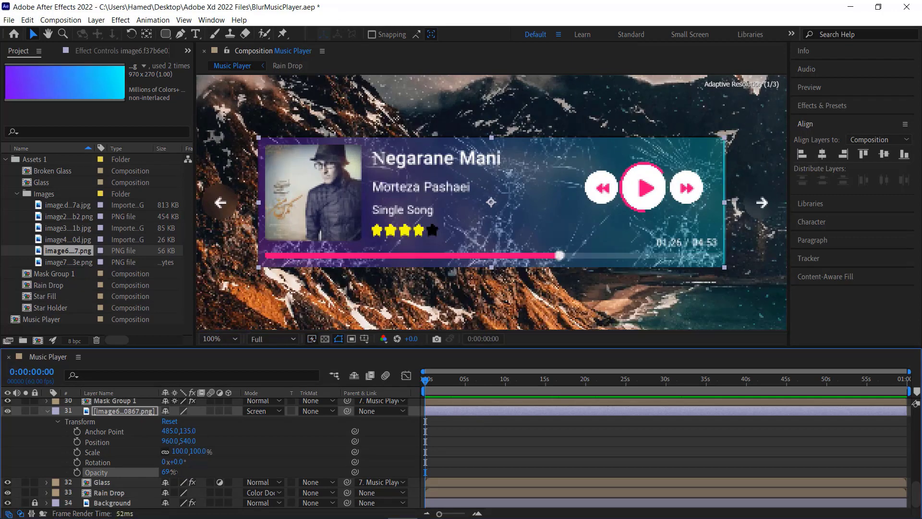
click(48, 411)
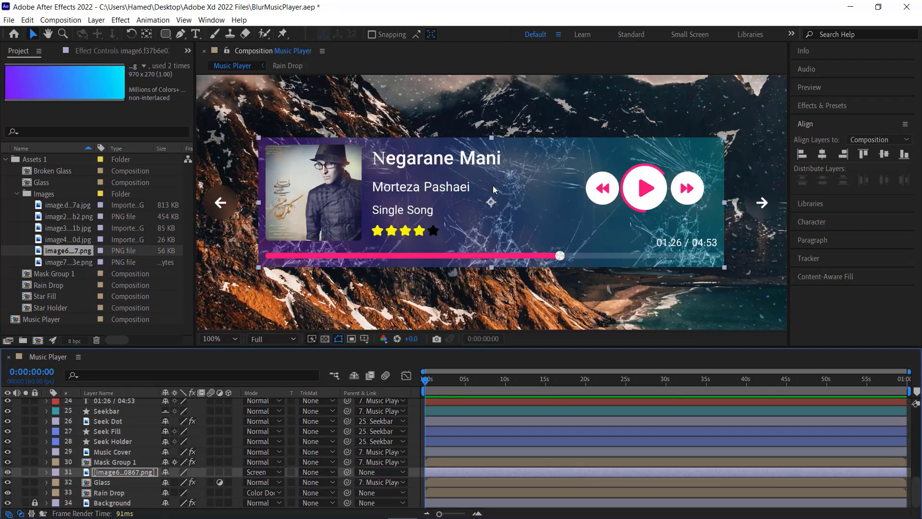
- On the Glass layer, change Fast Box Blur's Blur Radius from 15 to 10
click(109, 482)
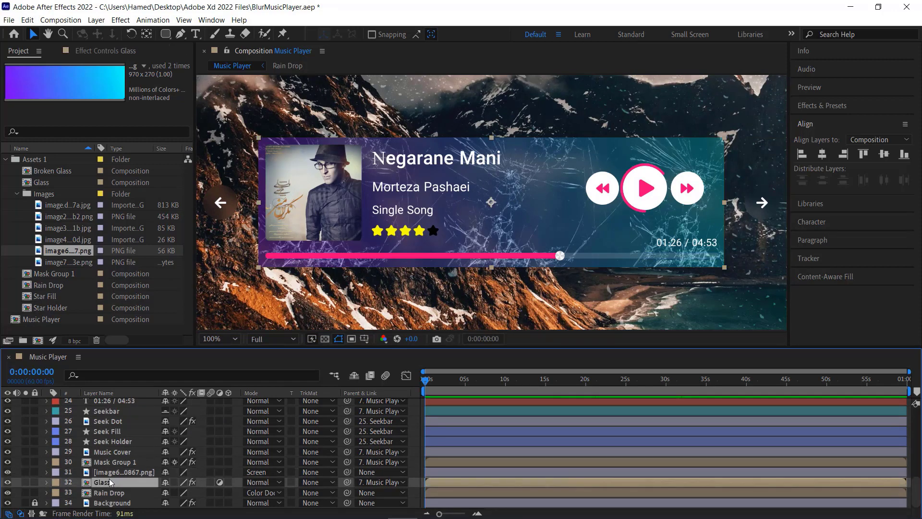
click(46, 483)
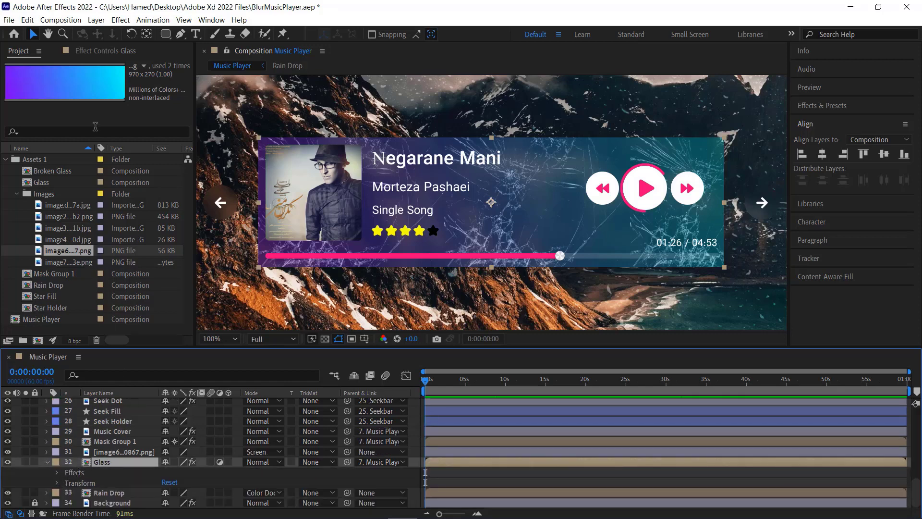
click(99, 48)
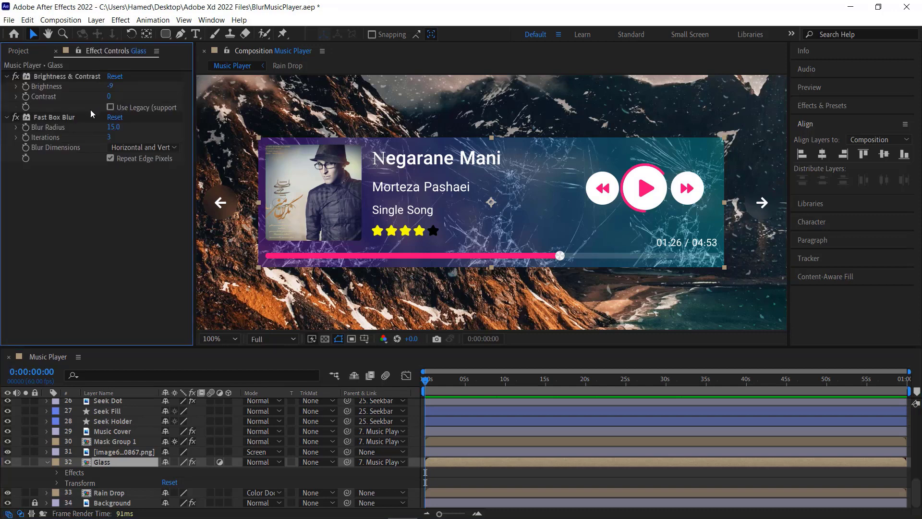
click(113, 127)
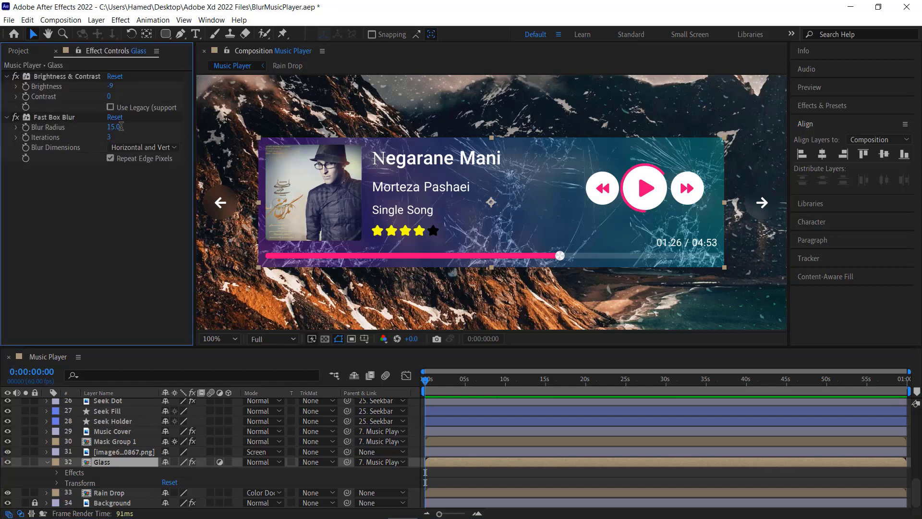
text(10)
click(153, 113)
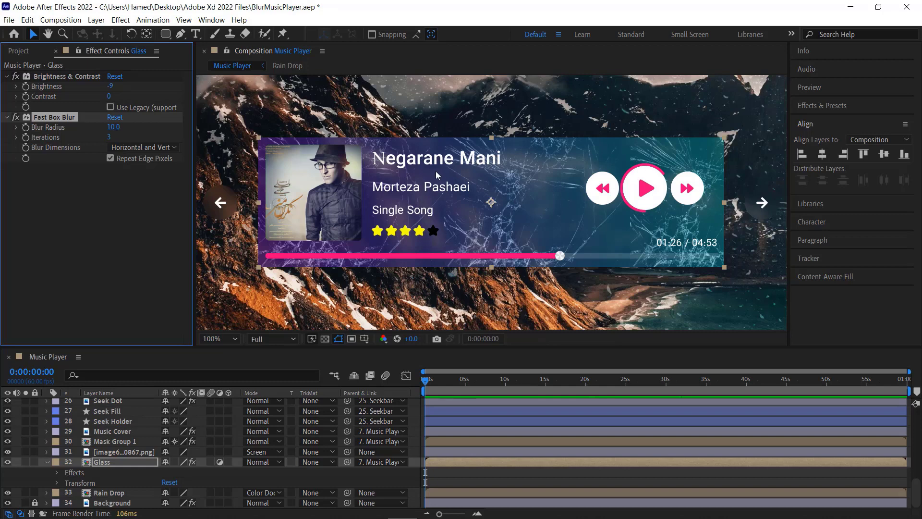
key(period)
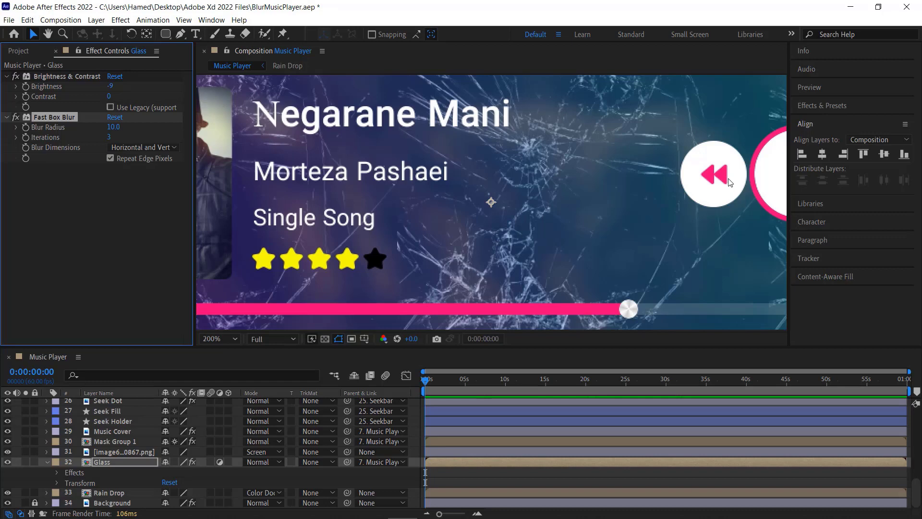
key(h)
drag(733, 197, 452, 258)
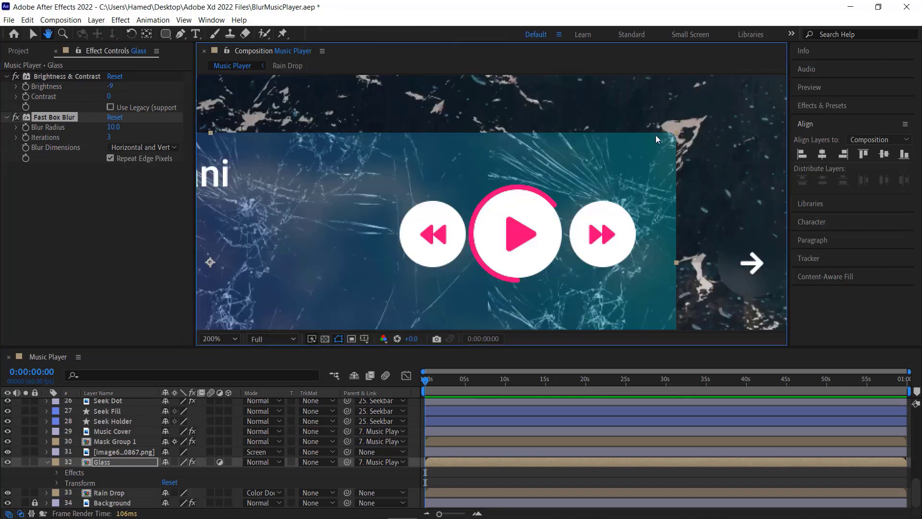
key(v)
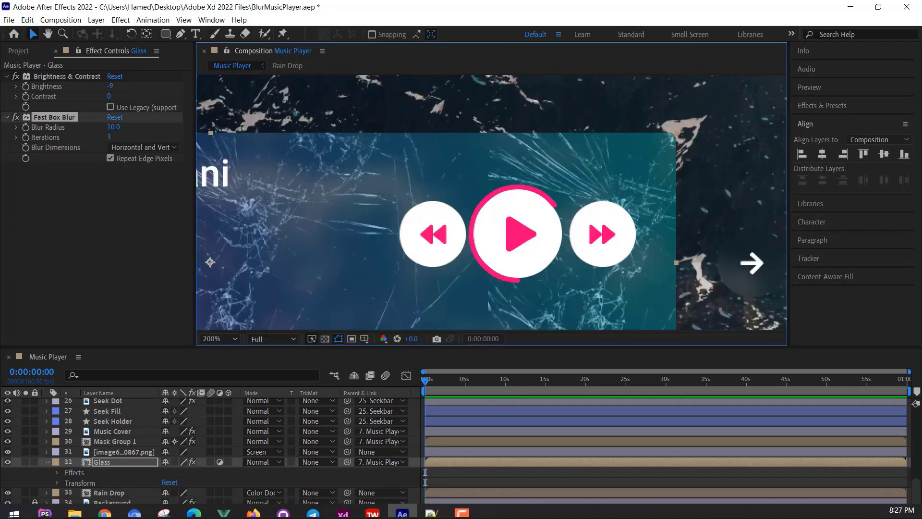
click(342, 512)
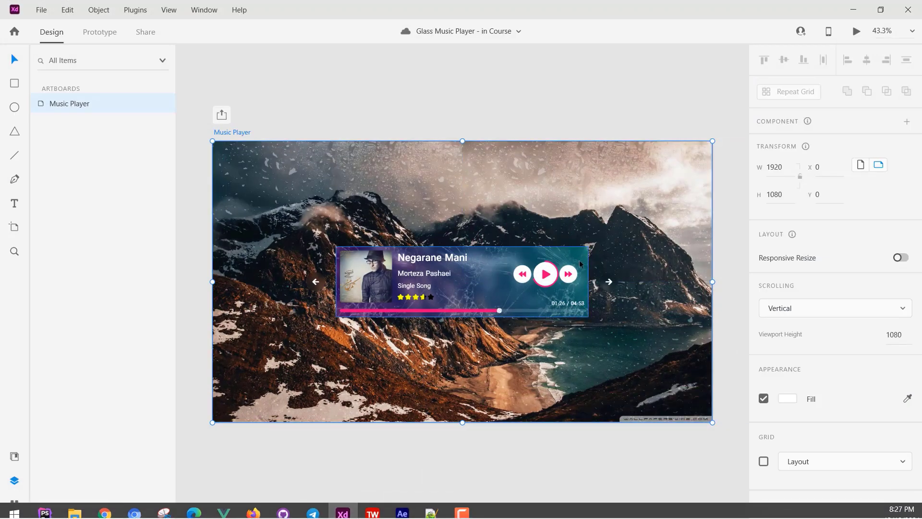
scroll(580, 264, up, 5)
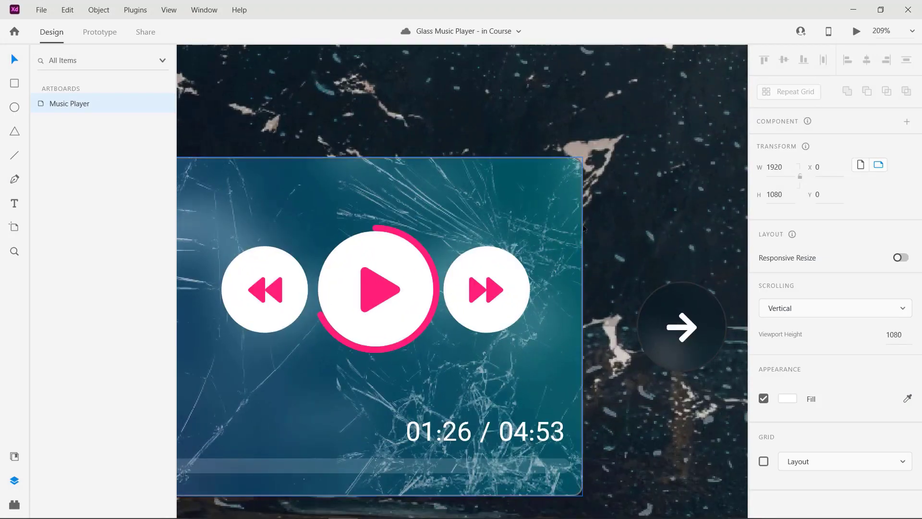
scroll(584, 229, down, 5)
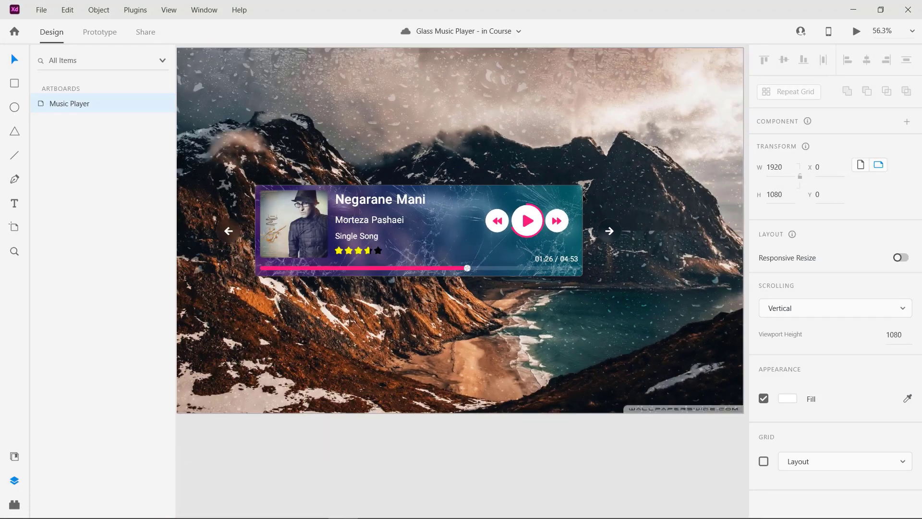
key(alt+Tab)
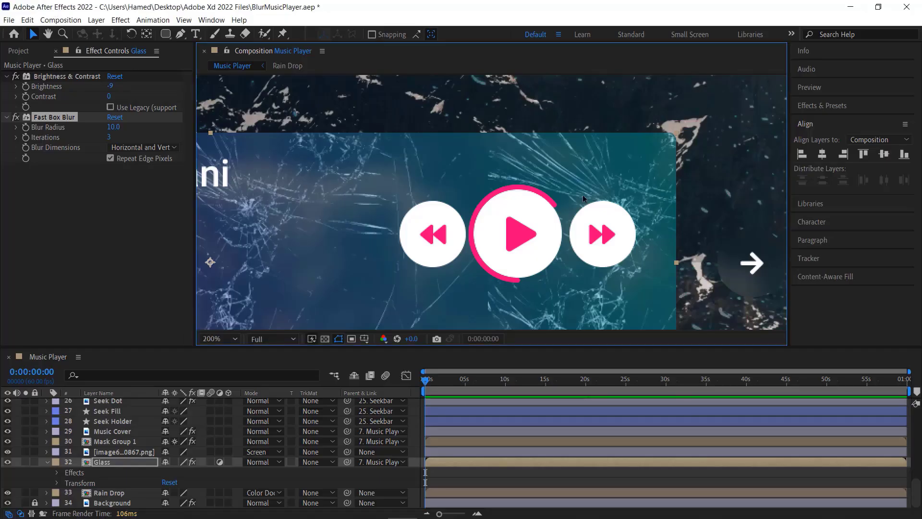
key(comma)
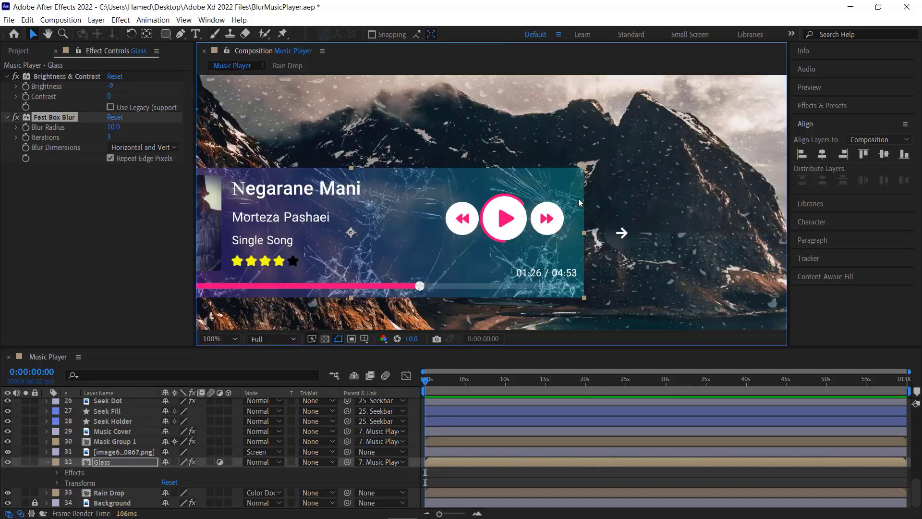
drag(519, 198, 703, 199)
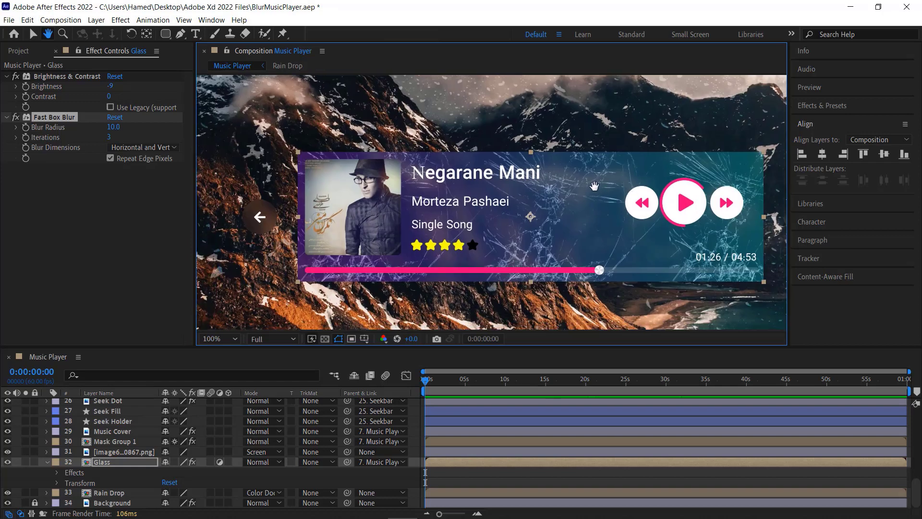
drag(615, 213, 591, 185)
key(v)
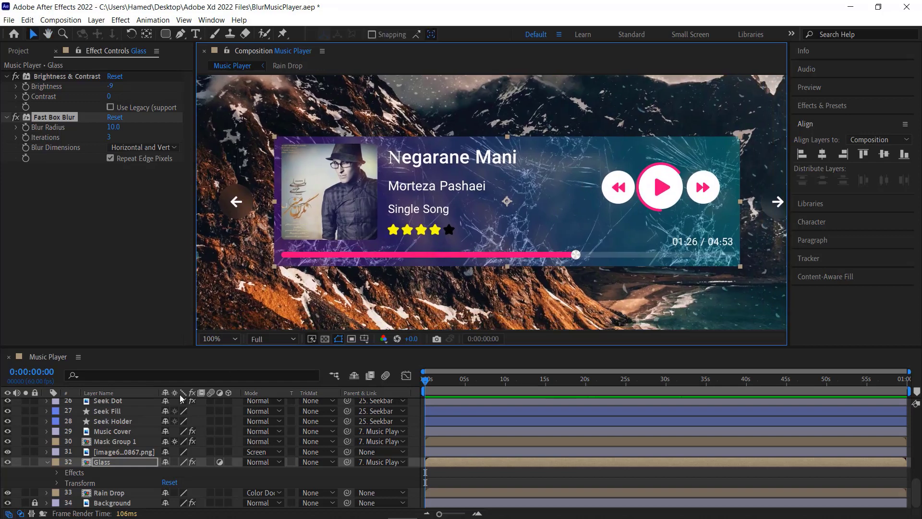
click(109, 453)
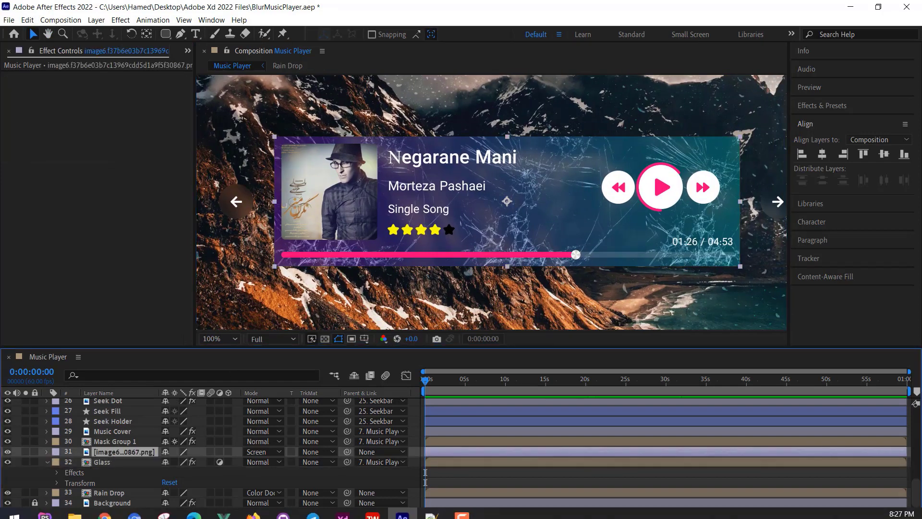
click(343, 506)
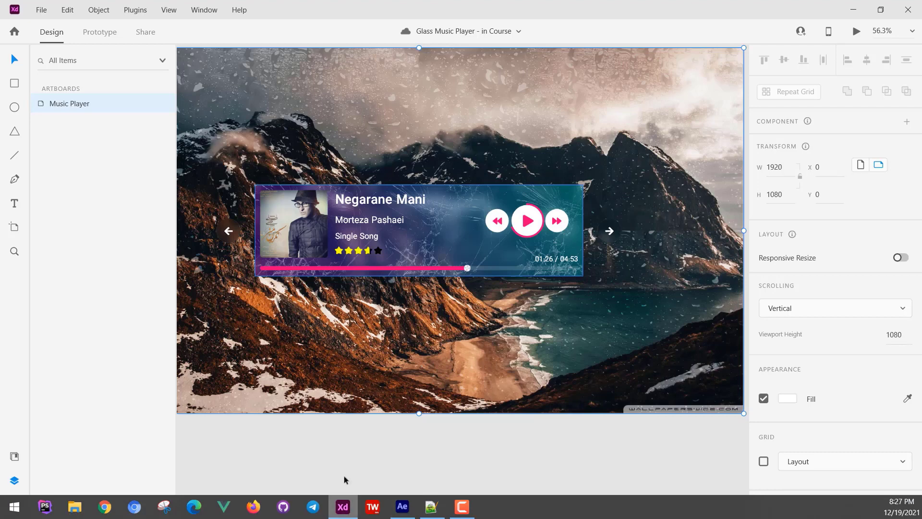
click(433, 243)
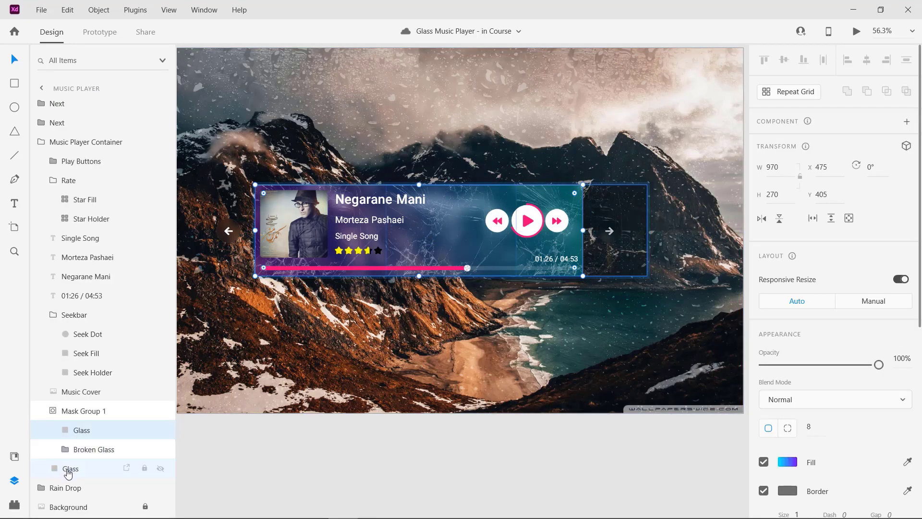
click(69, 469)
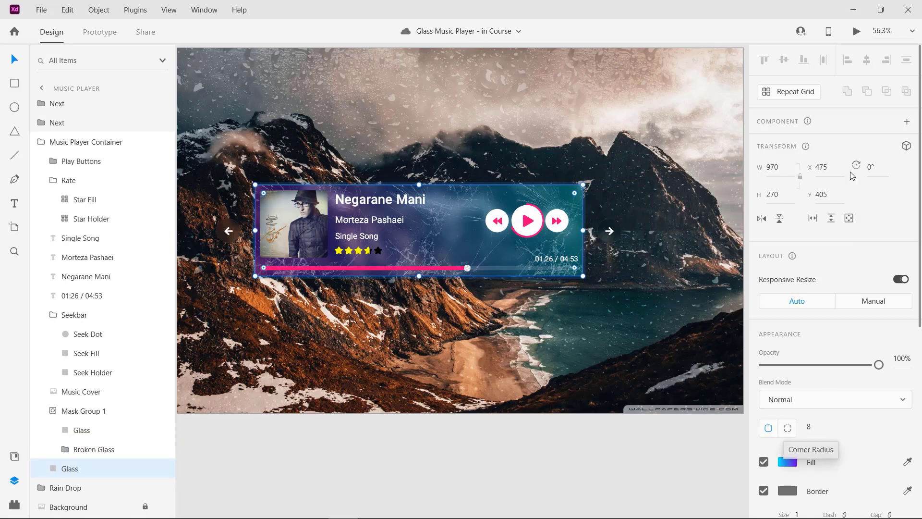
click(853, 10)
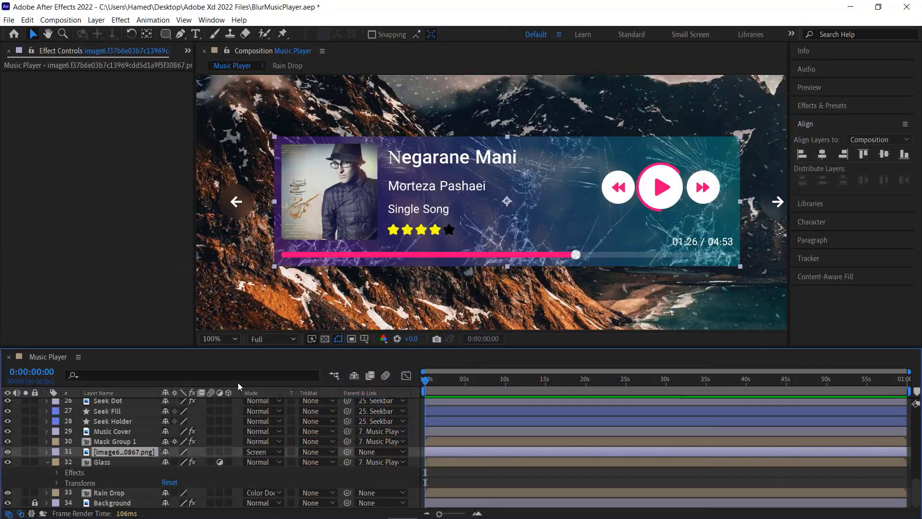
- Add a new shape layer and draw a rectangle over the album cover
click(96, 21)
mouse_move(111, 32)
click(288, 89)
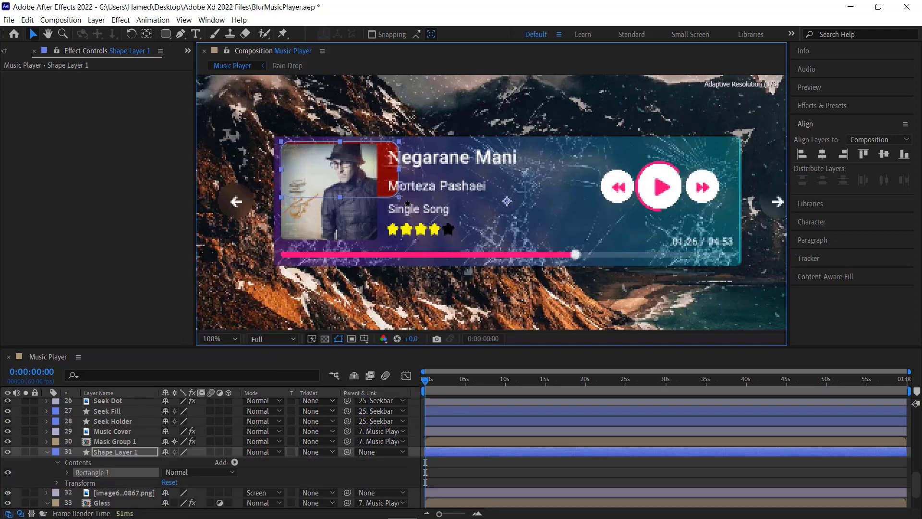
key(q)
drag(281, 142, 399, 197)
- Set the rectangle's size to 970 by 270
click(67, 472)
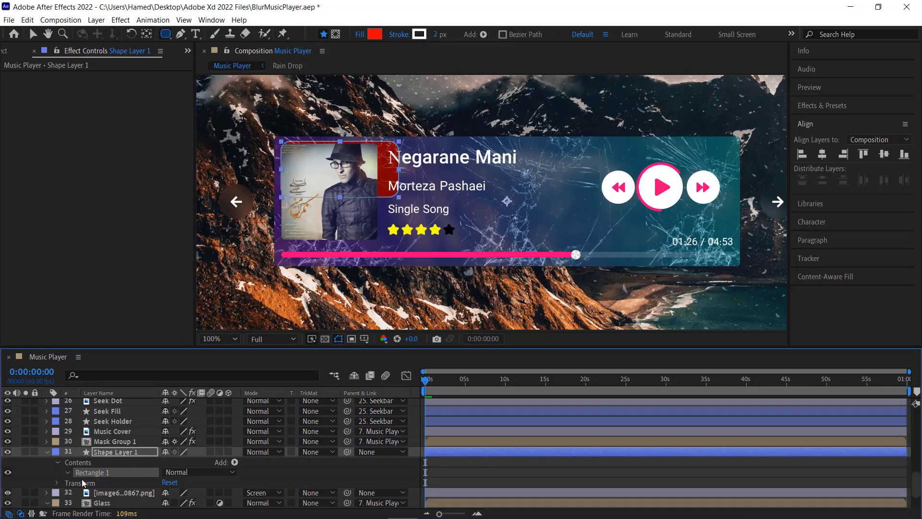
click(77, 473)
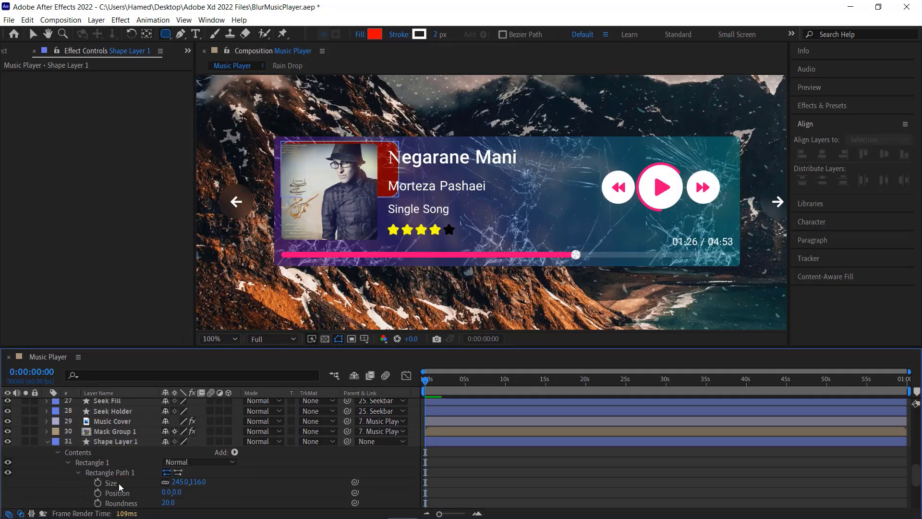
click(179, 482)
text(970)
key(Tab)
text(270)
key(Return)
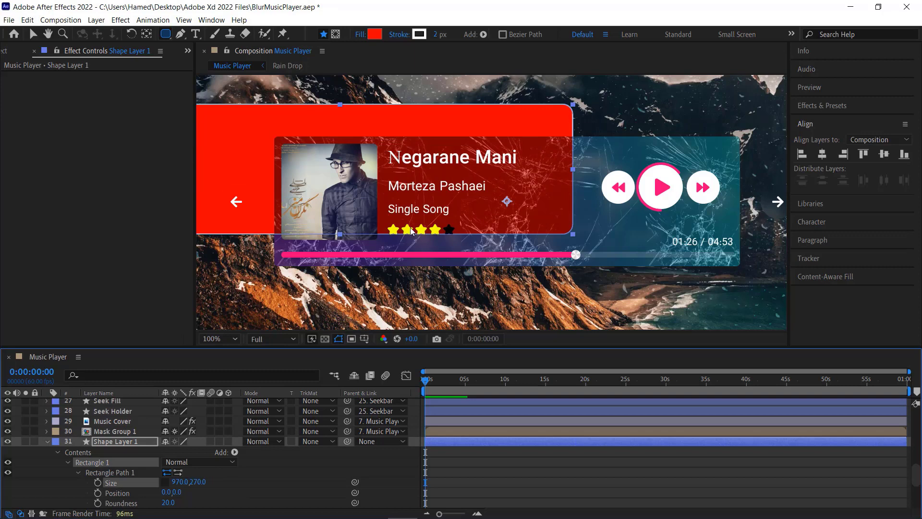
- Centre the rectangle vertically and horizontally in the composition
key(v)
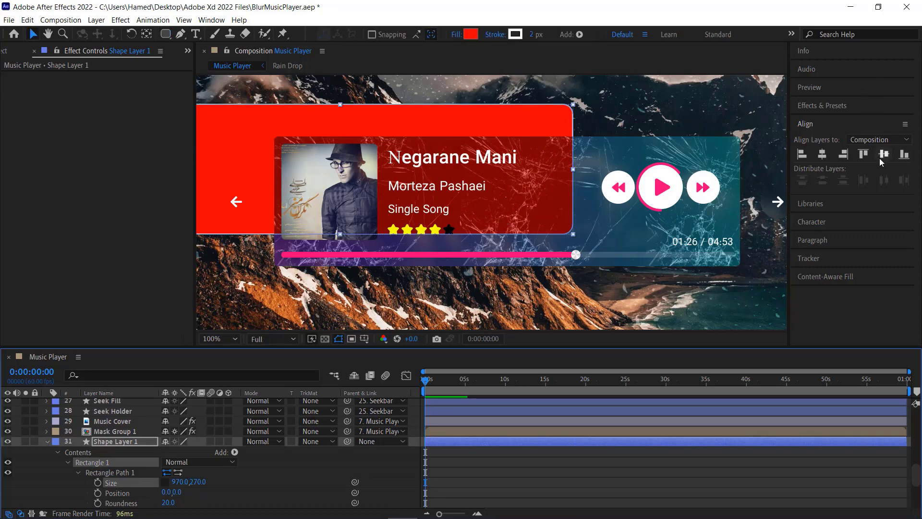
click(823, 155)
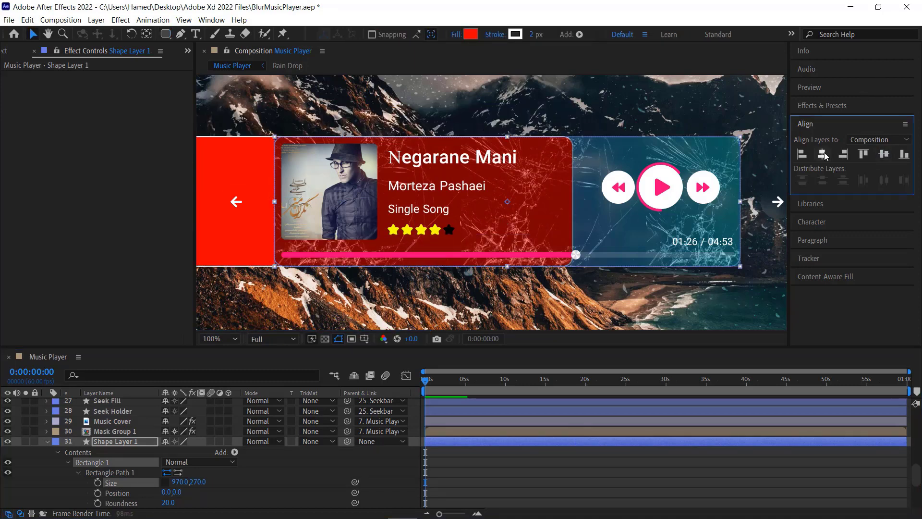
click(823, 155)
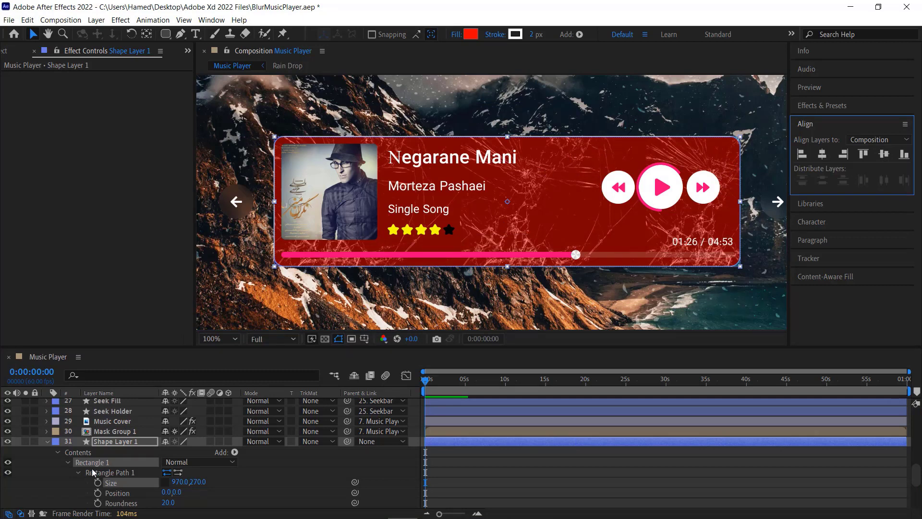
- Hide the rectangle's red fill so only its stroke remains
scroll(98, 477, down, 1)
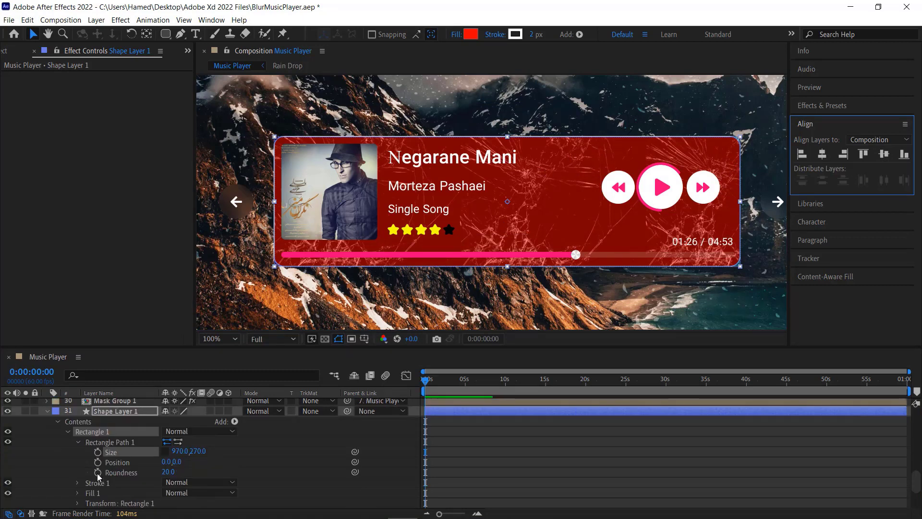
scroll(97, 477, down, 1)
click(8, 463)
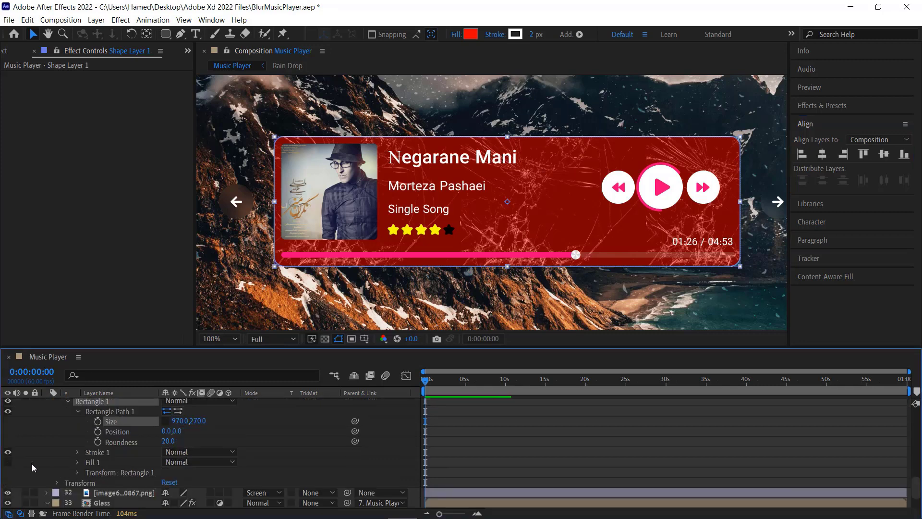
click(78, 452)
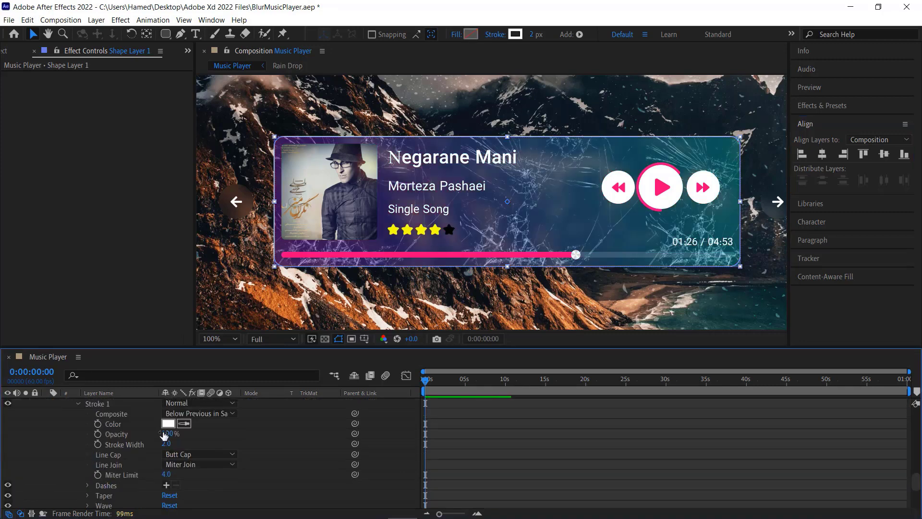
- Zoom in to 400% and colour the rectangle's stroke grey 9C9C9C
key(period)
key(period)
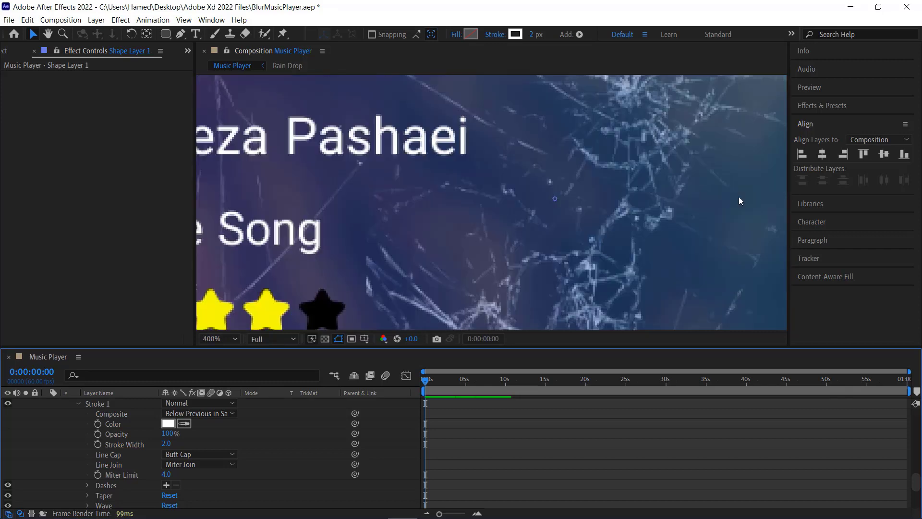
key(h)
mouse_move(769, 230)
mouse_down()
mouse_move(587, 270)
mouse_move(333, 270)
mouse_up()
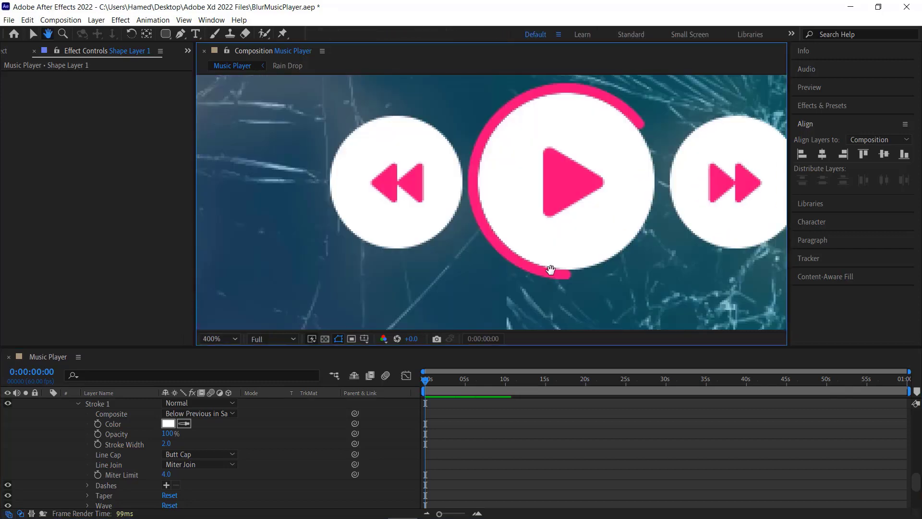
drag(551, 270, 332, 272)
drag(426, 283, 364, 286)
key(v)
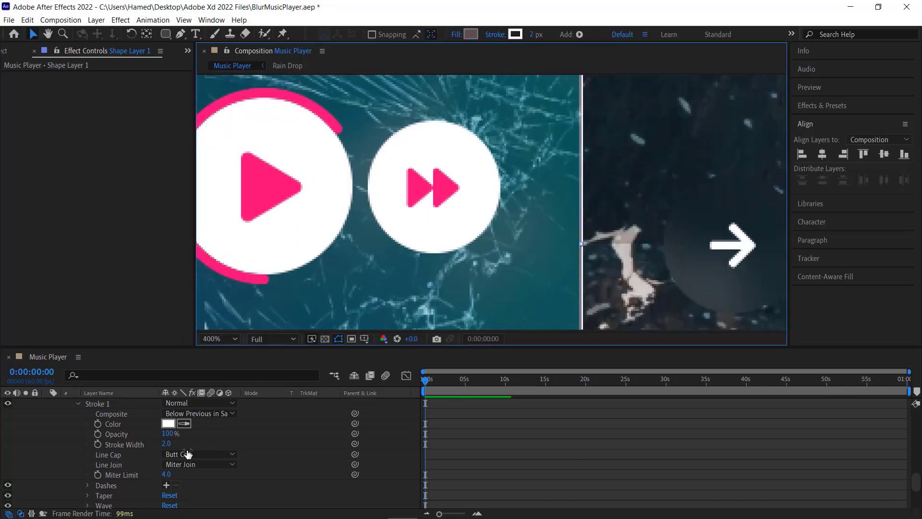
click(168, 423)
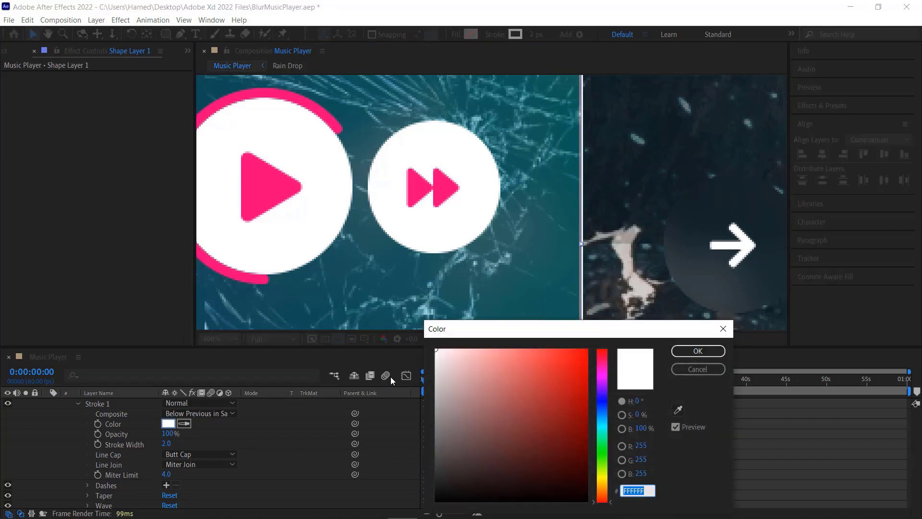
drag(440, 402, 435, 409)
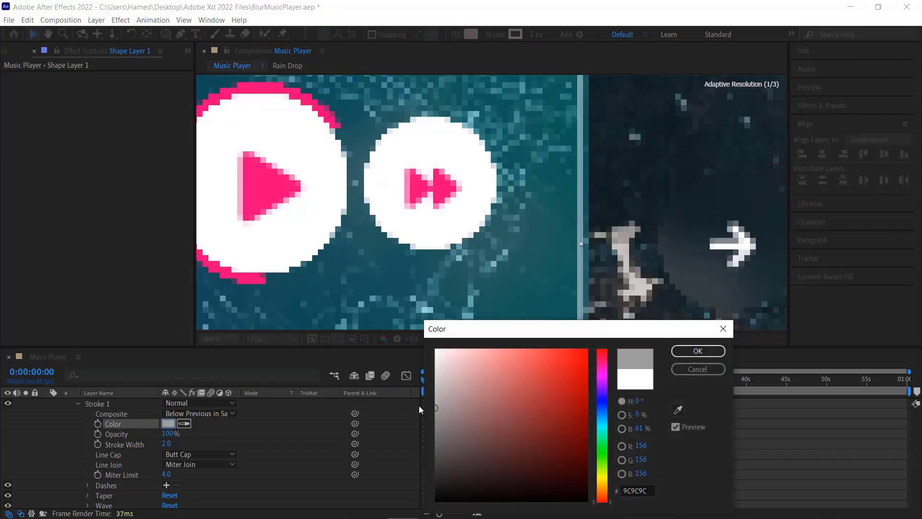
click(699, 351)
- Bring the whole card into view and collapse the shape layer's properties
scroll(518, 237, down, 4)
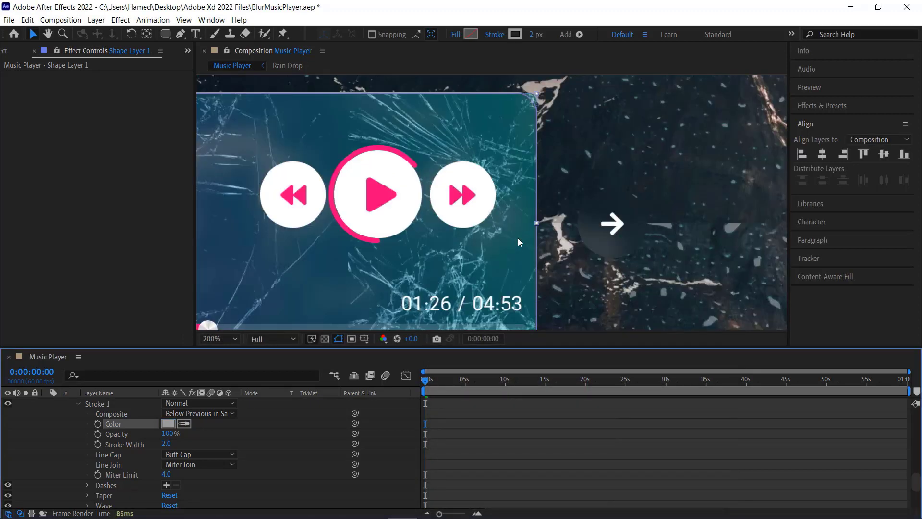
drag(355, 262, 589, 262)
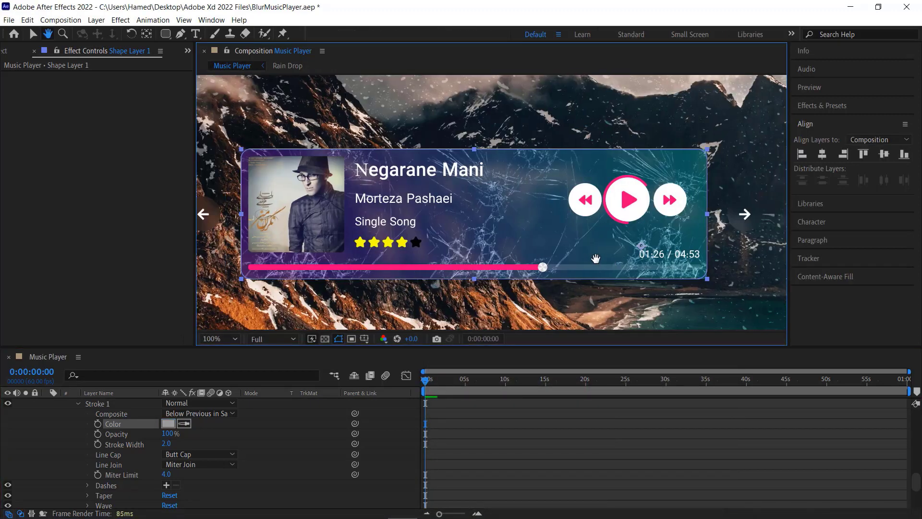
click(215, 430)
scroll(215, 429, up, 3)
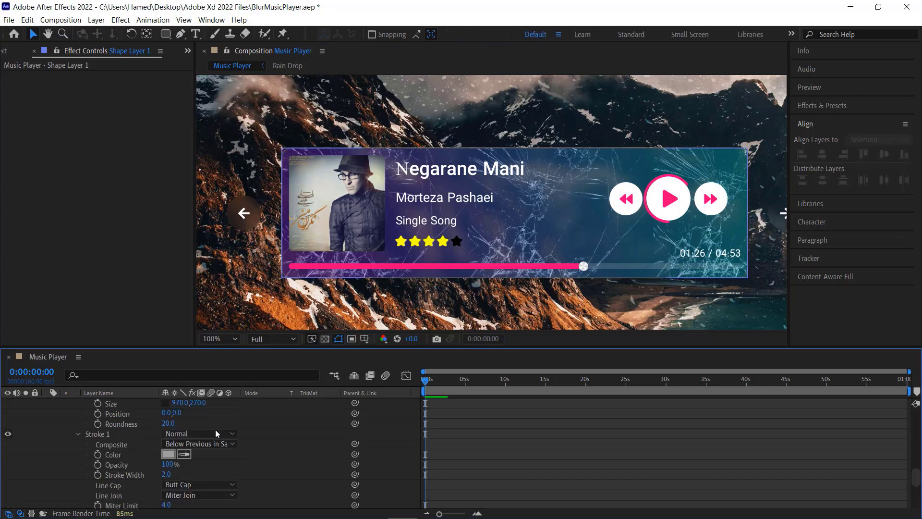
click(103, 422)
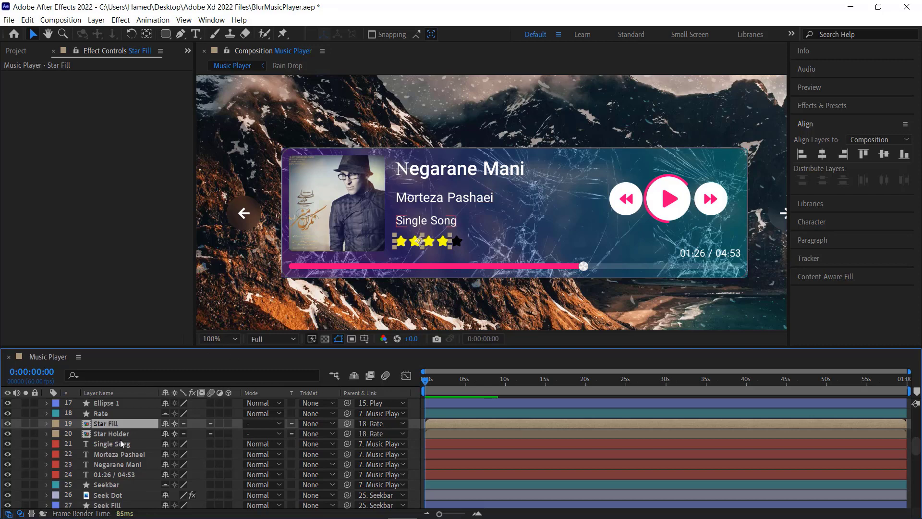
- Re-expand the border shape layer and set its stroke to D4D4D4 at 62% opacity
scroll(117, 454, down, 1)
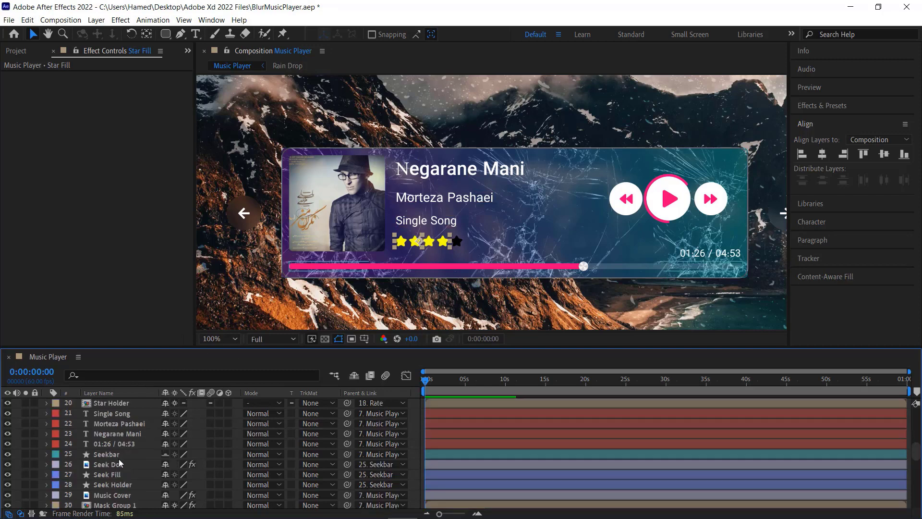
scroll(119, 459, down, 2)
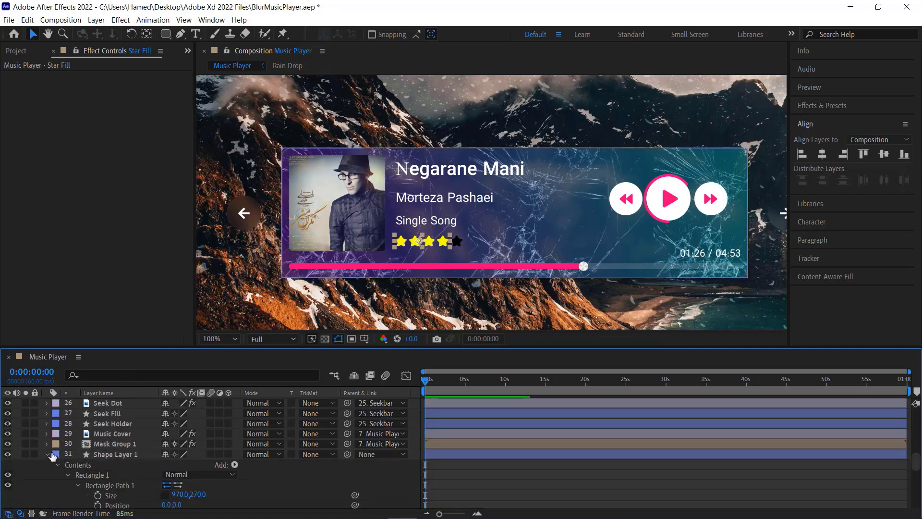
click(46, 453)
click(114, 454)
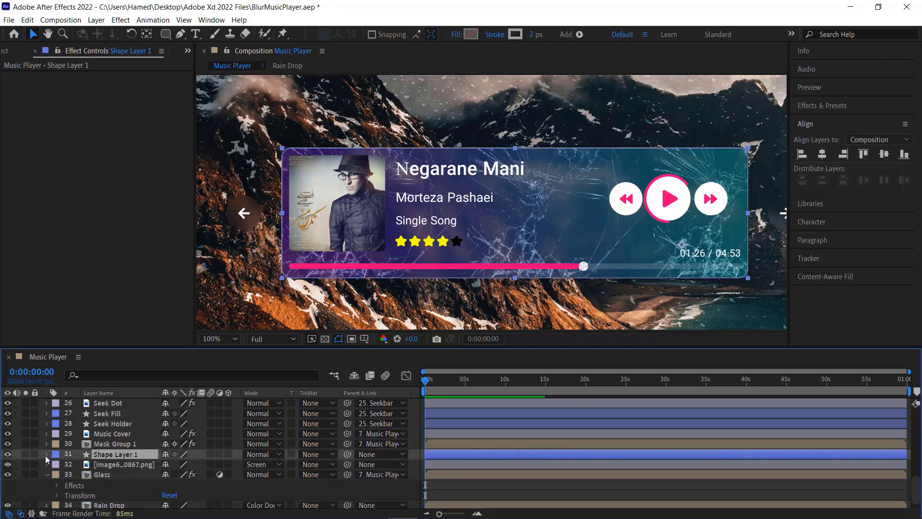
click(47, 454)
scroll(81, 470, down, 3)
scroll(110, 477, down, 1)
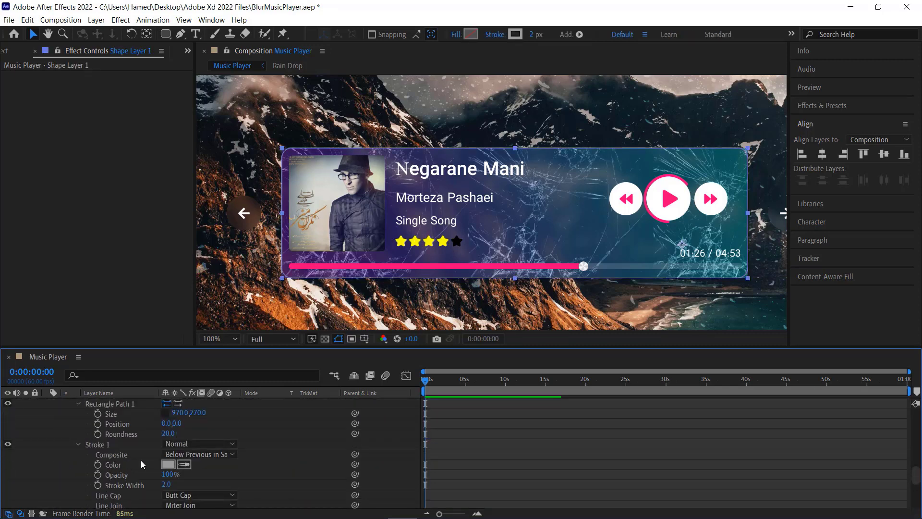
click(168, 464)
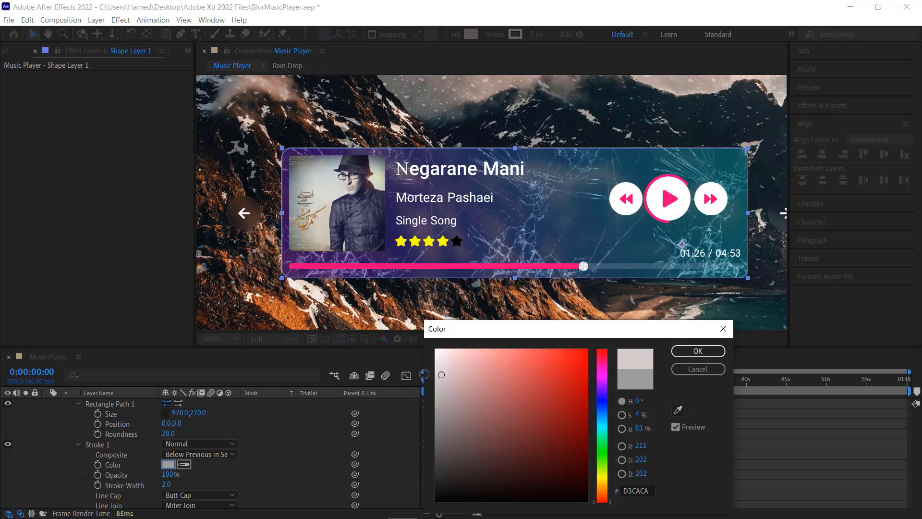
drag(441, 374, 428, 374)
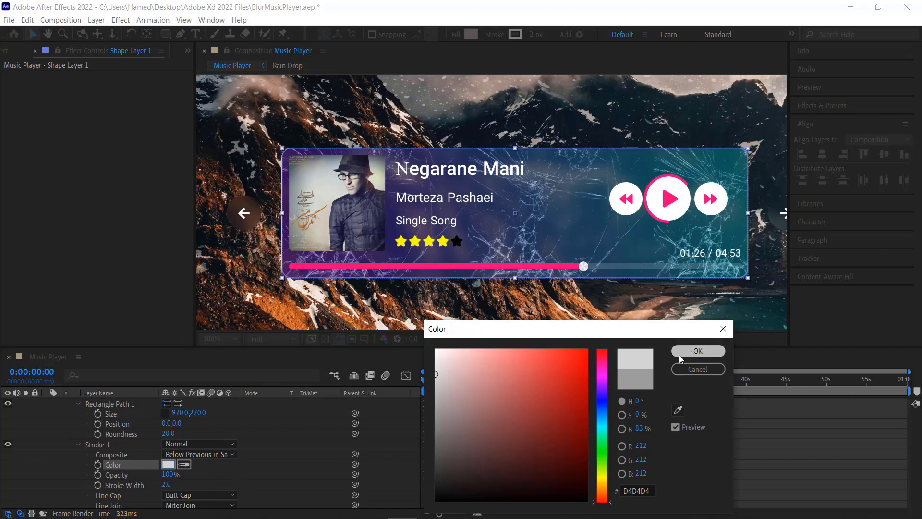
click(698, 351)
drag(162, 473, 162, 475)
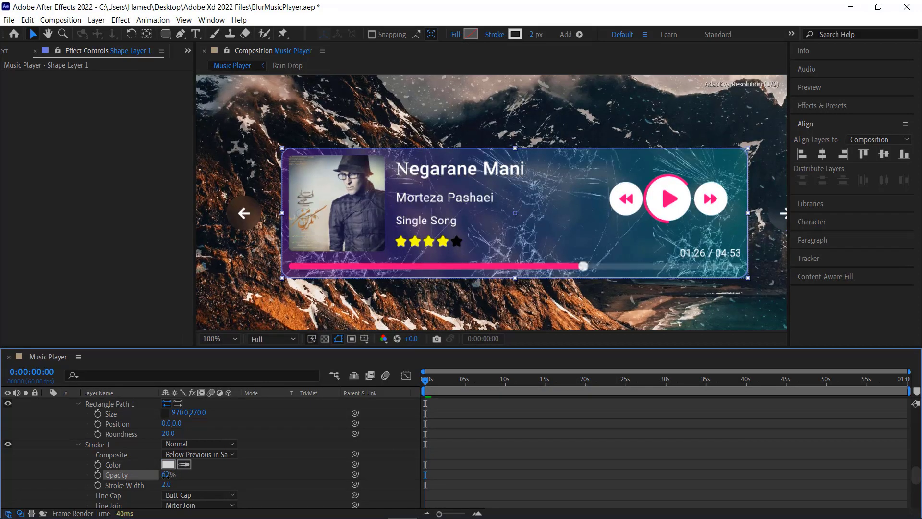
click(243, 277)
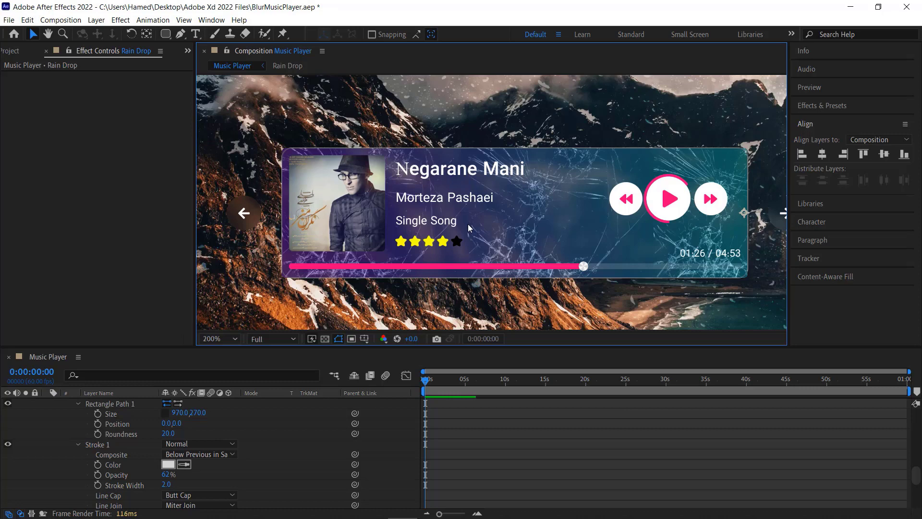
- Pan the composition view so the card sits higher
scroll(469, 225, down, 1)
key(h)
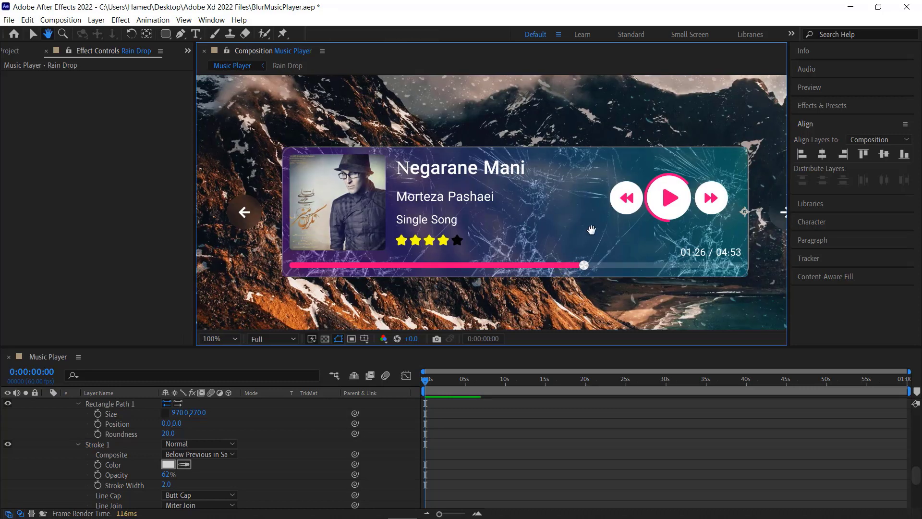
drag(592, 230, 622, 191)
key(v)
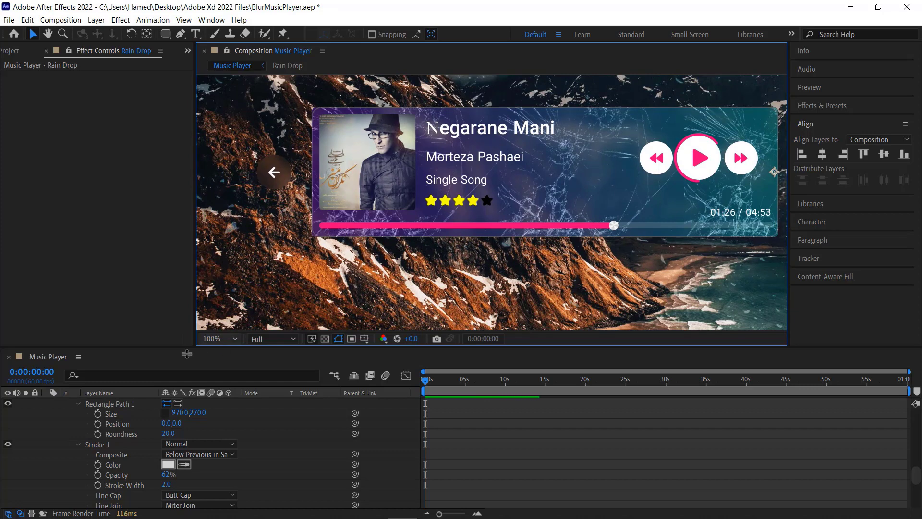
- Collapse the Shape Layer 1 and Glass properties, then select the Seek Holder layer
scroll(96, 446, up, 3)
scroll(72, 456, up, 2)
scroll(53, 461, down, 2)
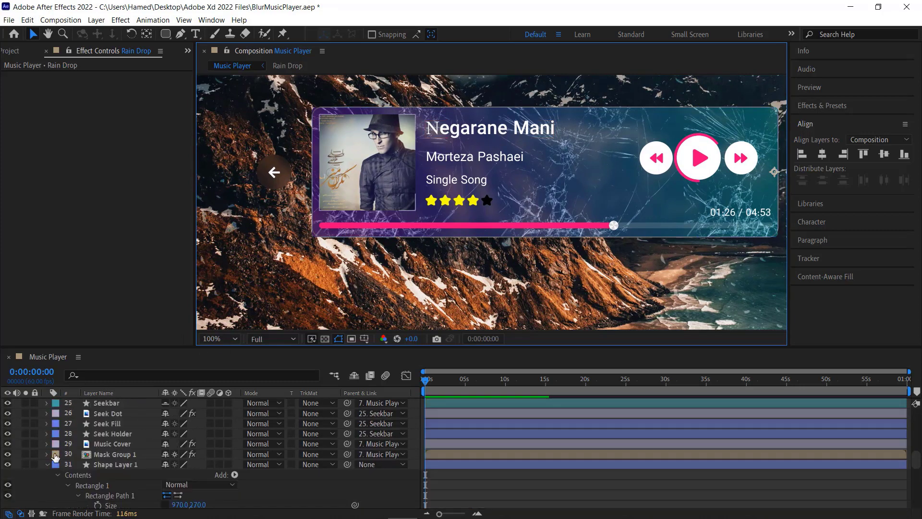
click(48, 464)
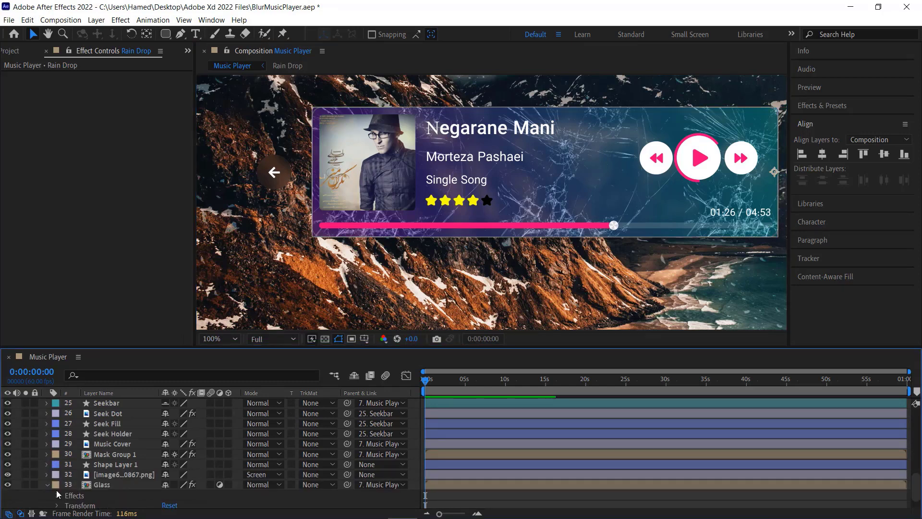
click(48, 485)
scroll(111, 469, up, 3)
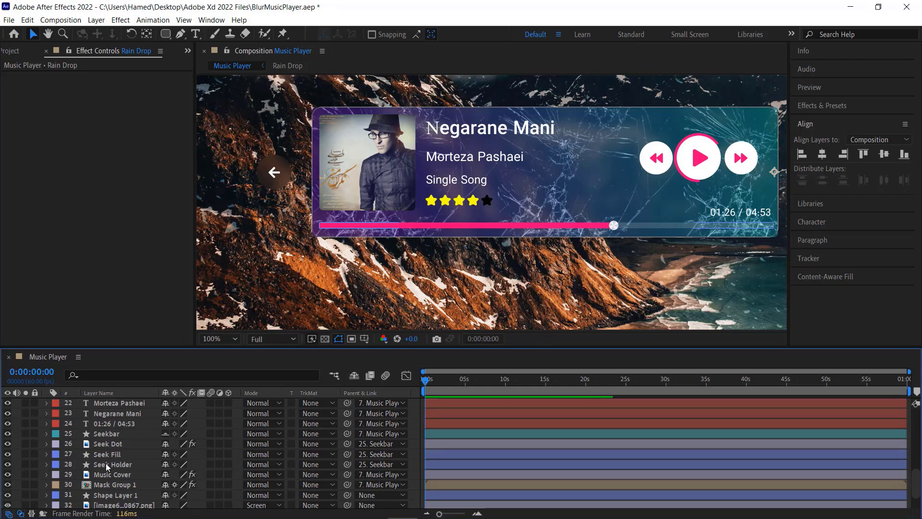
click(109, 464)
click(110, 454)
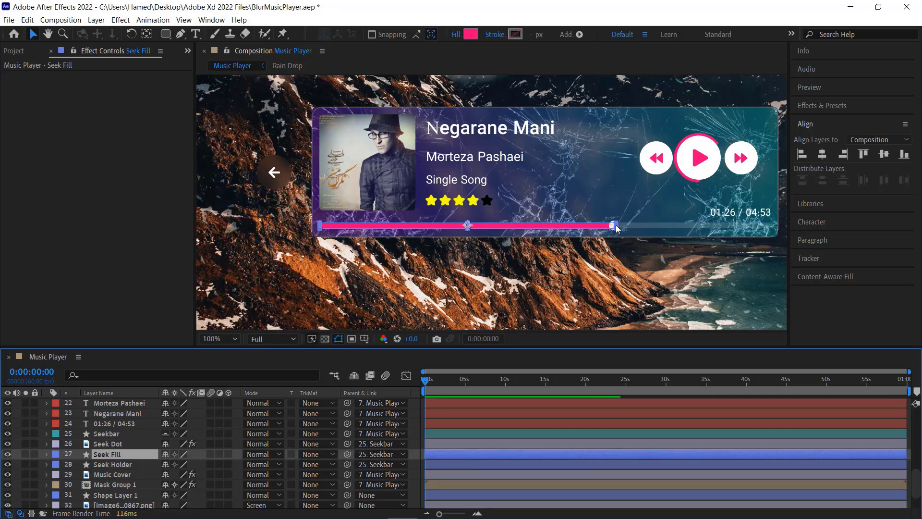
drag(616, 226, 670, 223)
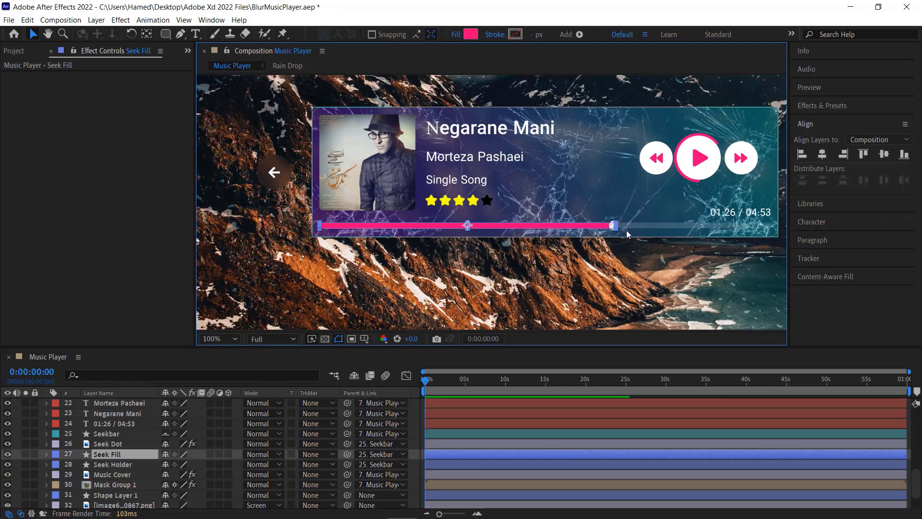
key(period)
key(period)
key(h)
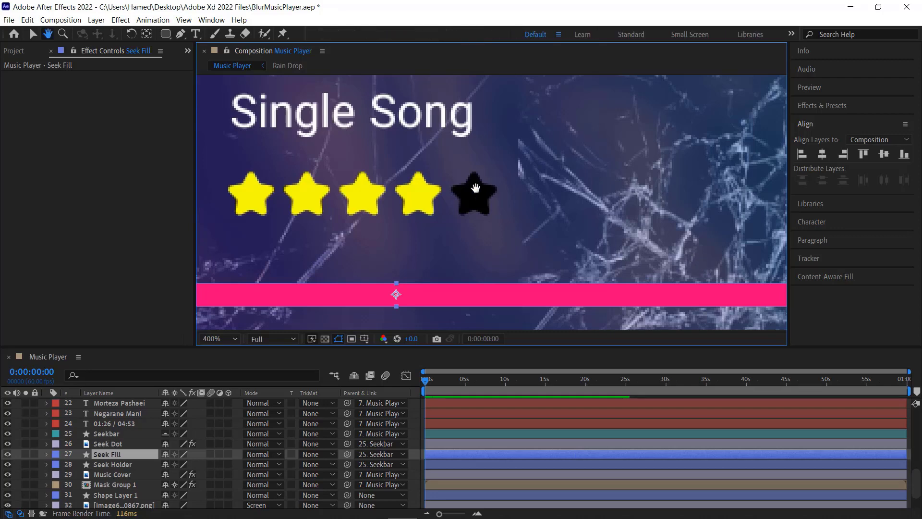
mouse_move(704, 265)
mouse_down()
mouse_move(602, 250)
mouse_move(428, 268)
mouse_up()
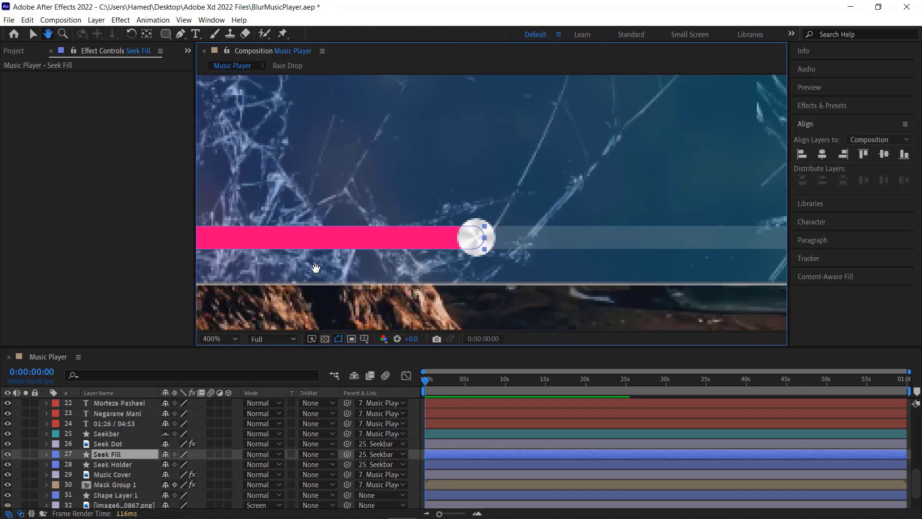
key(v)
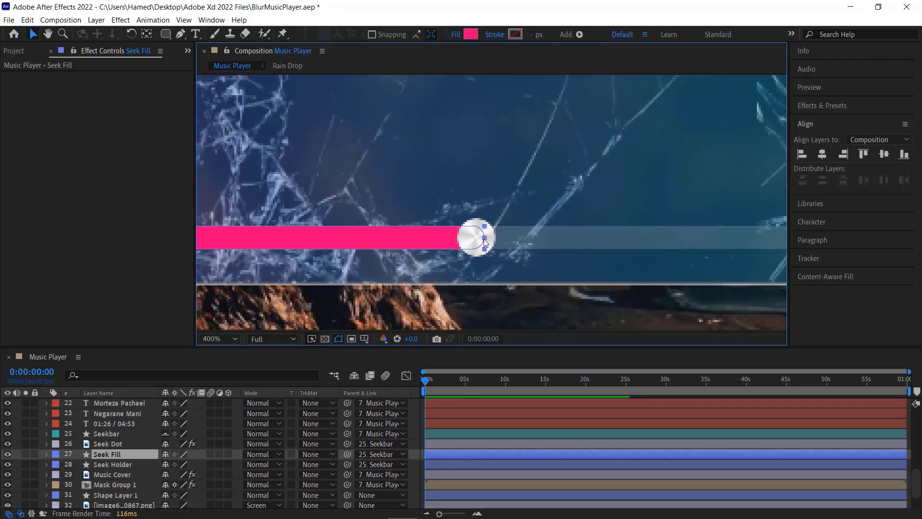
drag(483, 238, 732, 230)
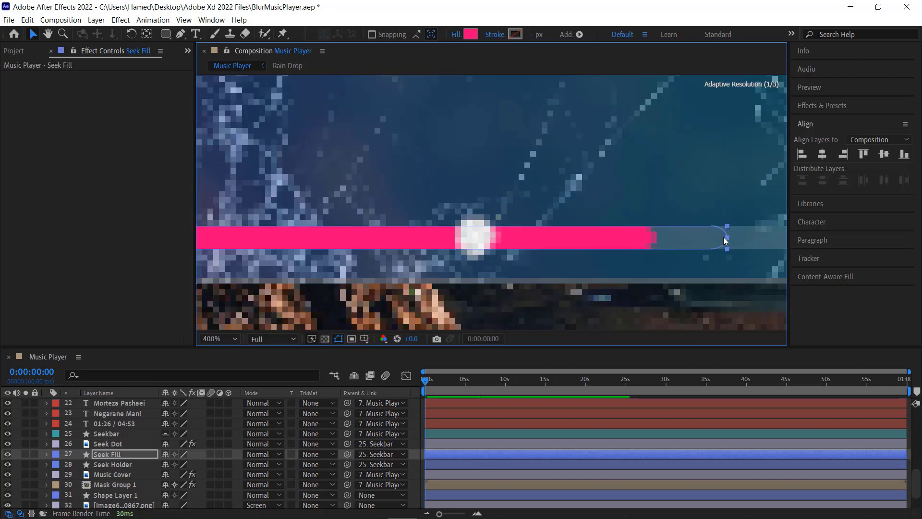
key(comma)
key(comma)
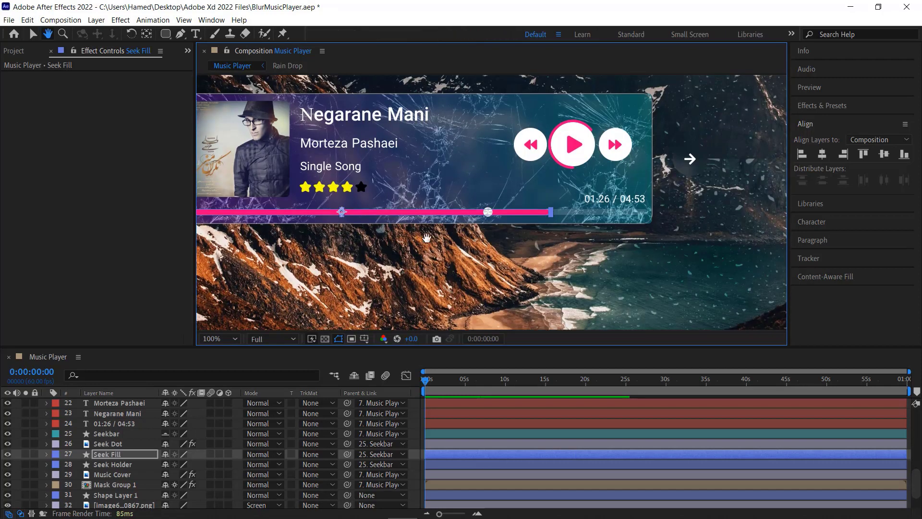
drag(381, 234, 488, 233)
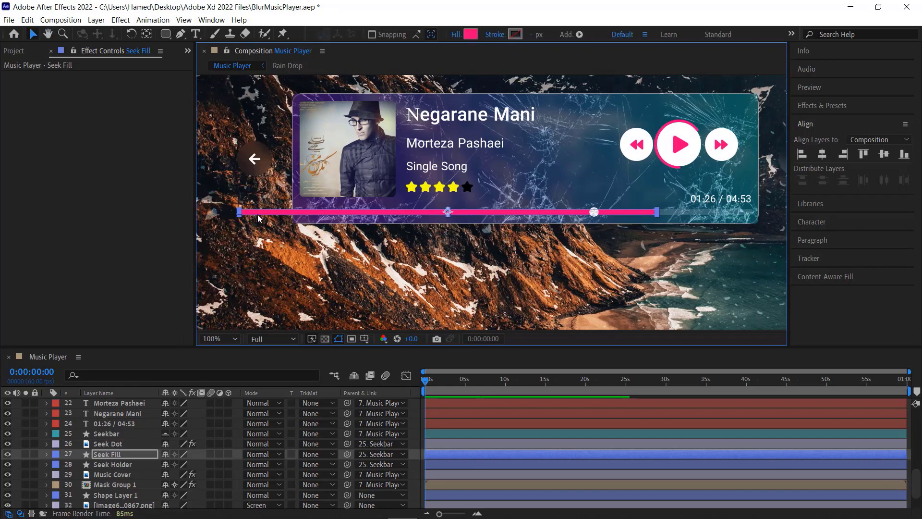
key(ctrl+z)
key(ctrl+z)
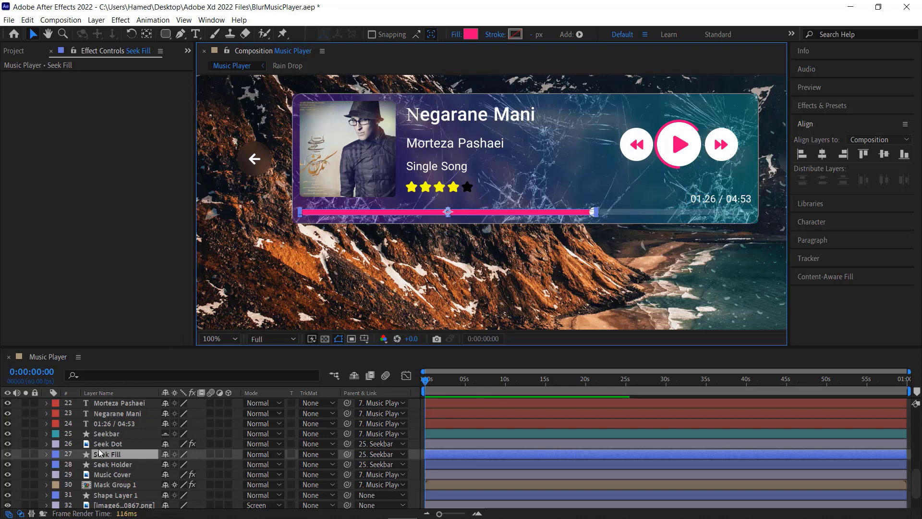
- Delete the old Seek Fill layer
click(110, 464)
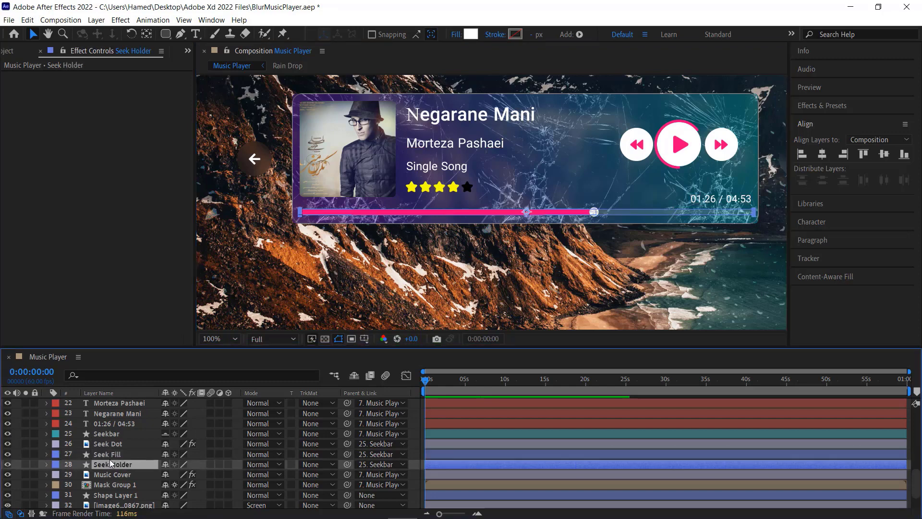
click(111, 453)
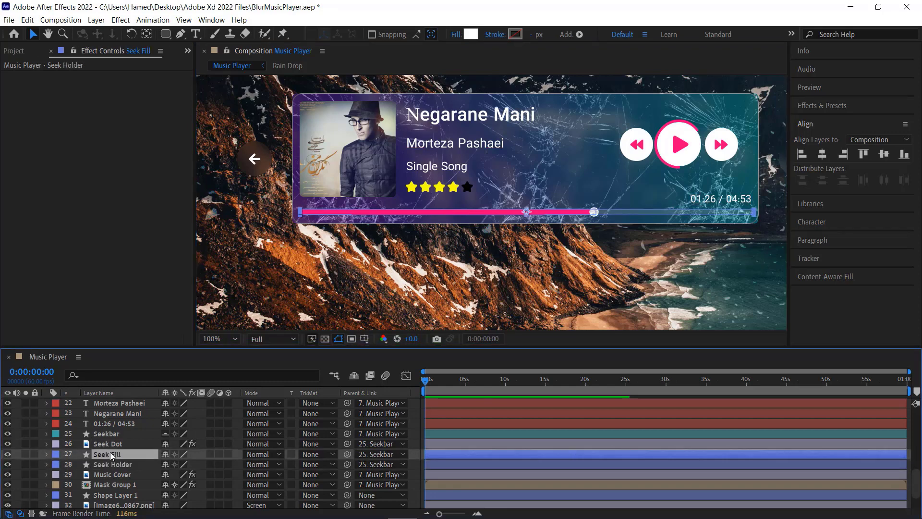
click(110, 464)
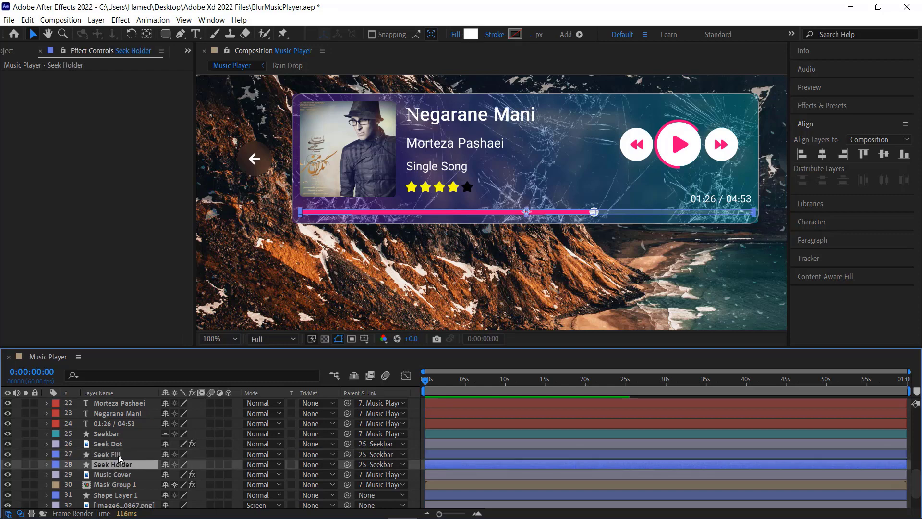
click(123, 455)
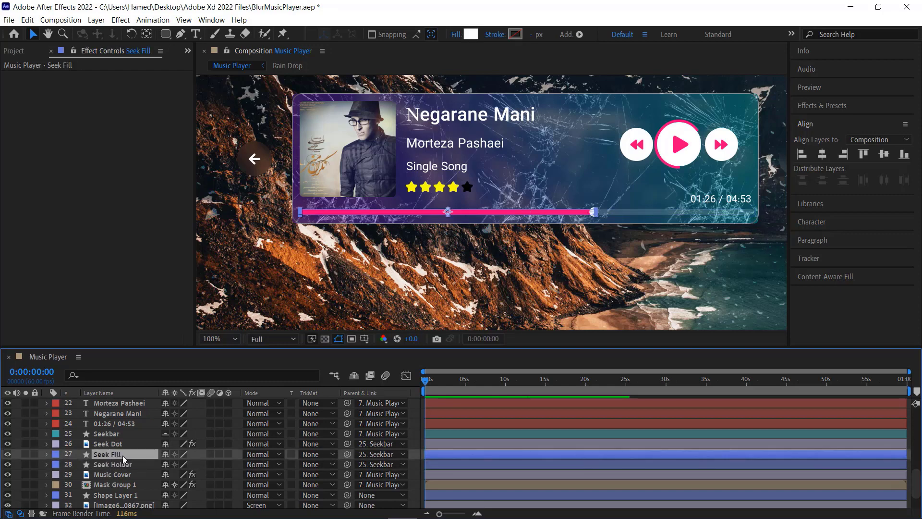
key(Delete)
- Duplicate the Seek Holder layer and rename the copy Fill
click(123, 456)
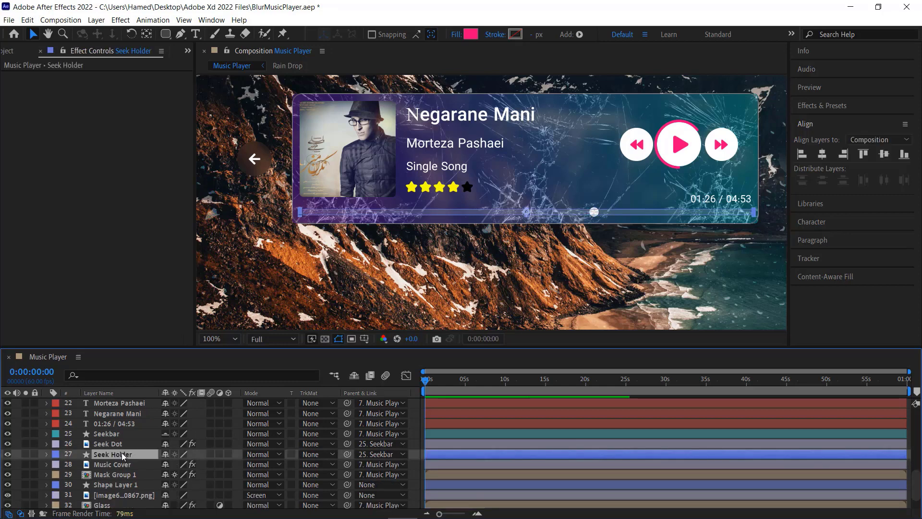
key(ctrl+d)
right_click(130, 451)
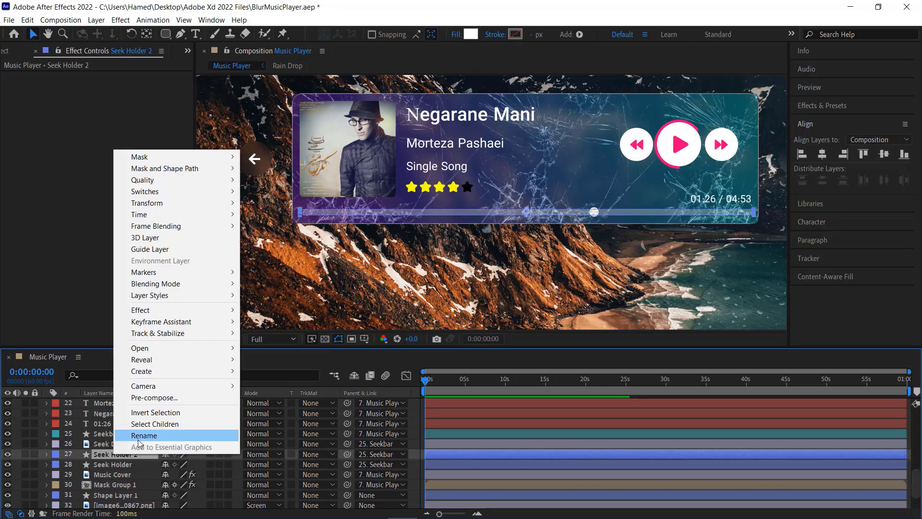
click(138, 437)
text(Fi)
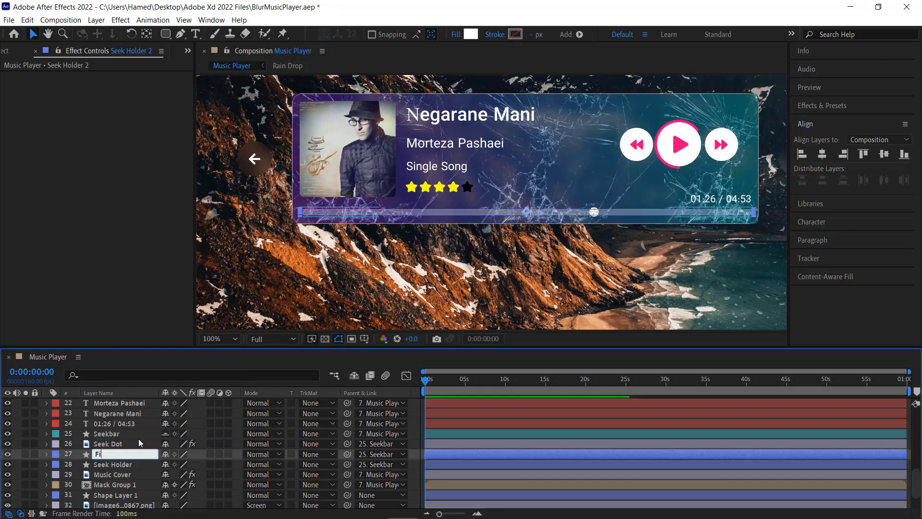
text(ll)
key(Return)
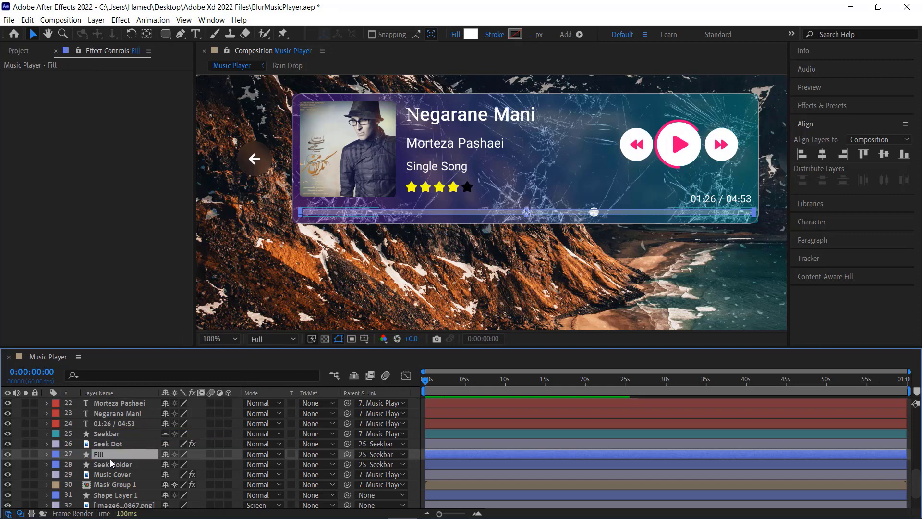
- Duplicate the Fill layer again and rename that copy Mask
key(ctrl+d)
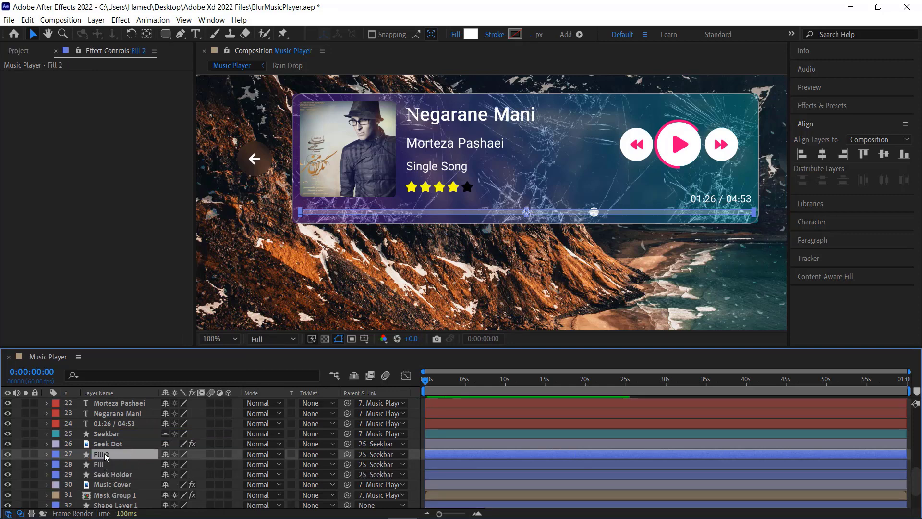
right_click(106, 454)
click(120, 437)
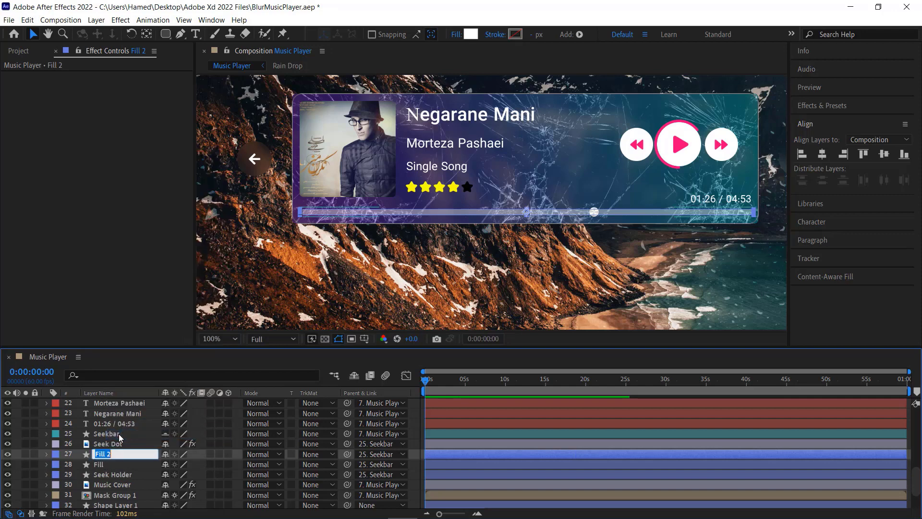
text(Mask)
key(Return)
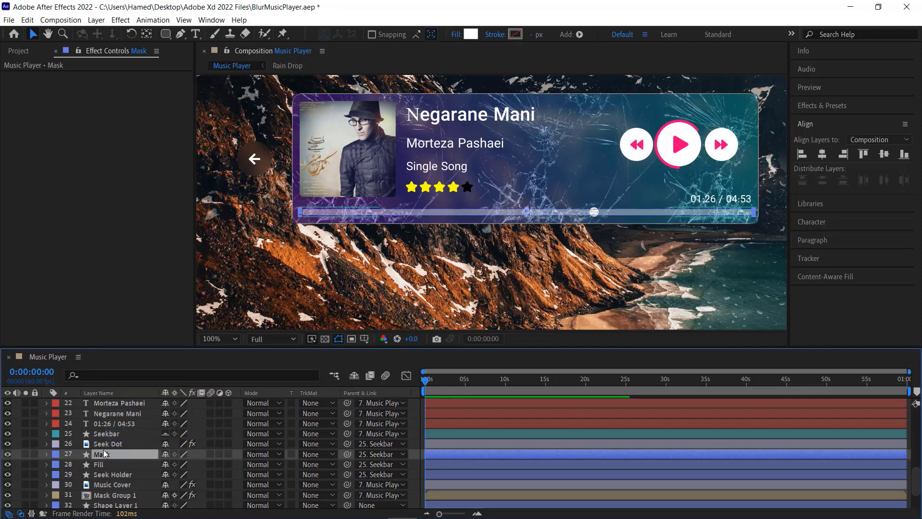
- Raise the Fill layer's Opacity to 100%
click(104, 465)
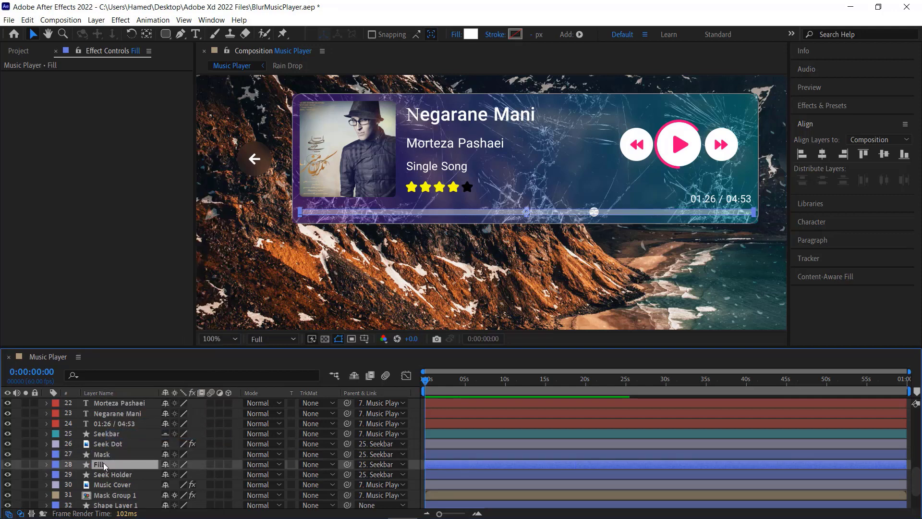
click(46, 464)
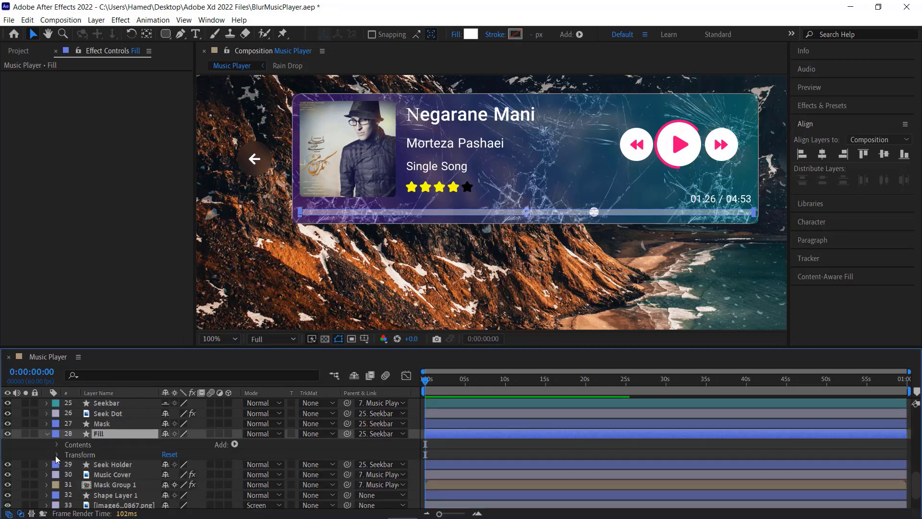
scroll(134, 459, down, 1)
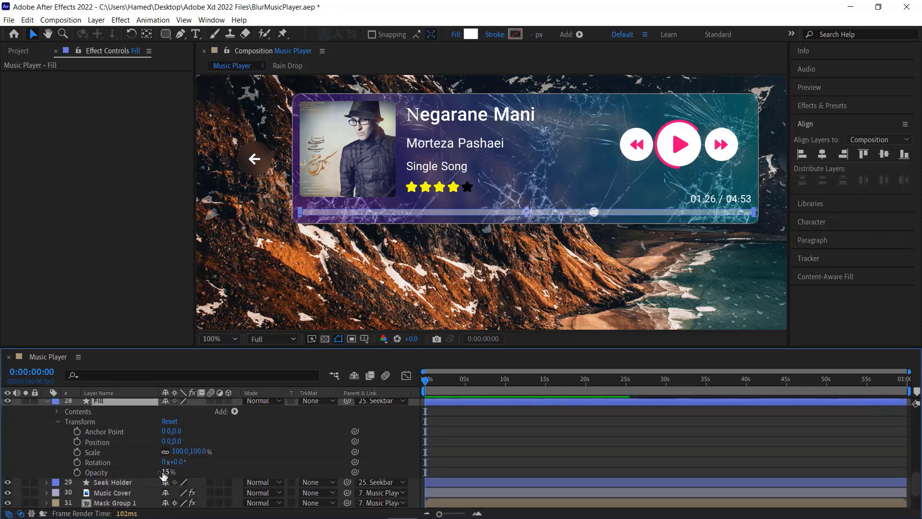
click(144, 472)
drag(310, 466, 317, 463)
scroll(188, 460, up, 1)
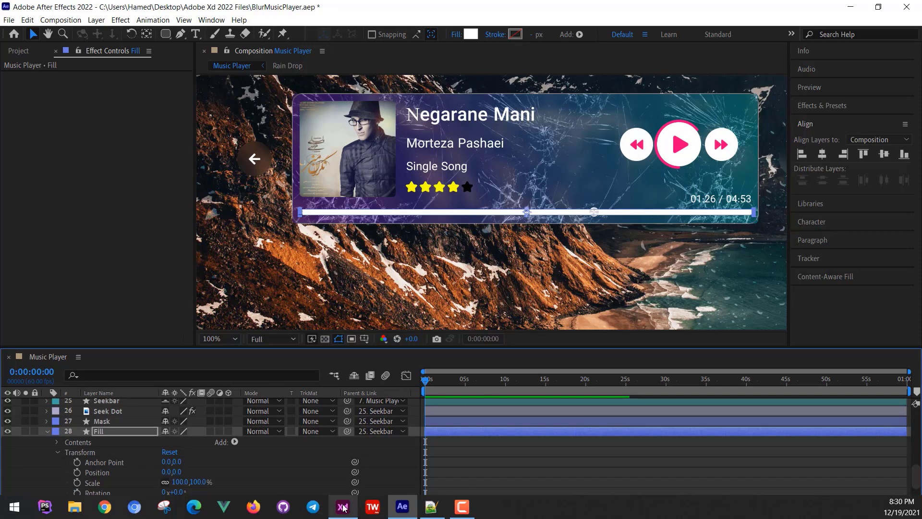
- In the XD design, select the Seek Fill bar and open its colour to read the hex
click(345, 508)
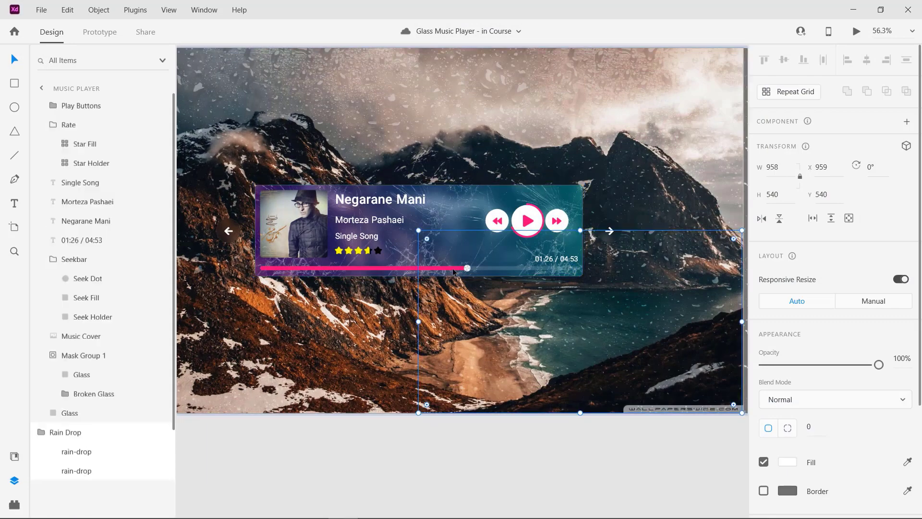
ctrl+click(456, 267)
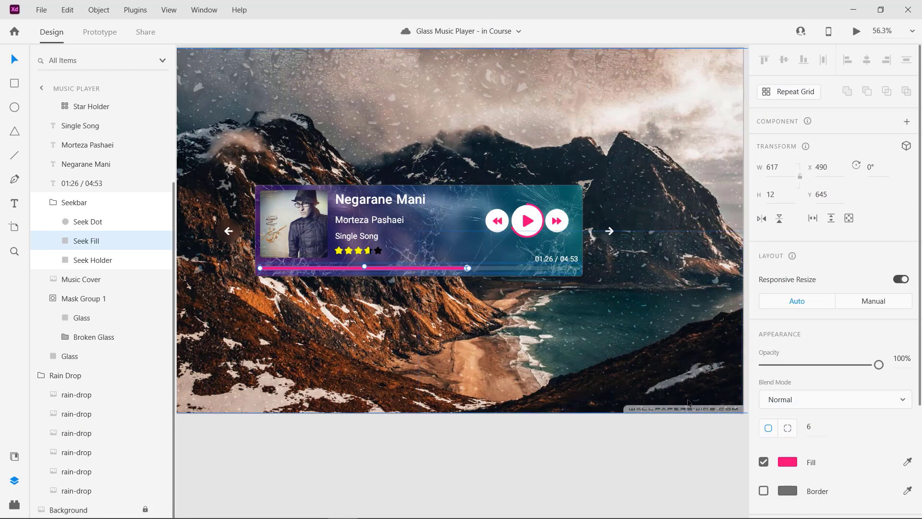
click(787, 462)
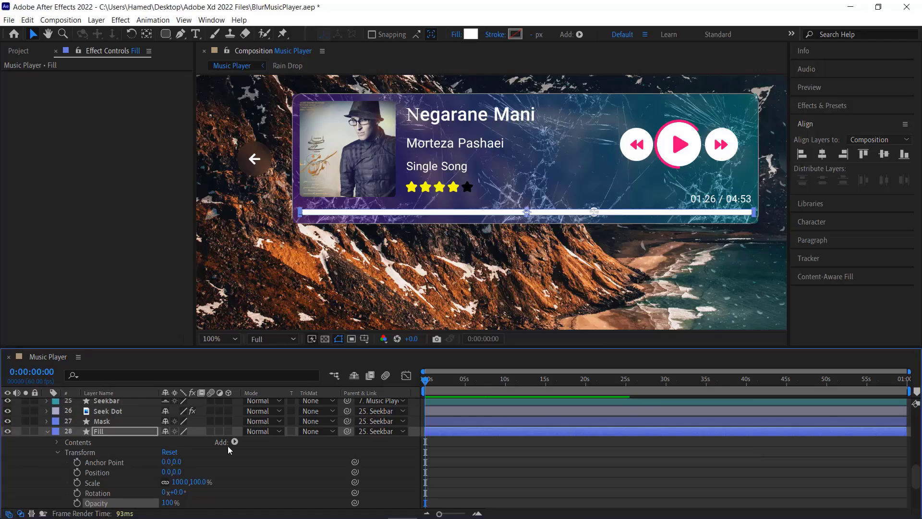
- Set the Fill layer's Seek Holder Fill > Fill 1 colour to FF0076
click(57, 441)
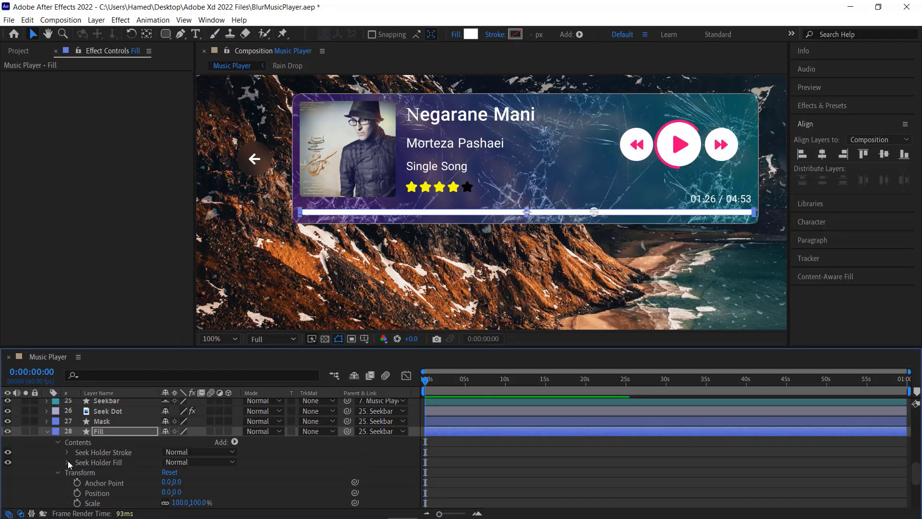
click(67, 463)
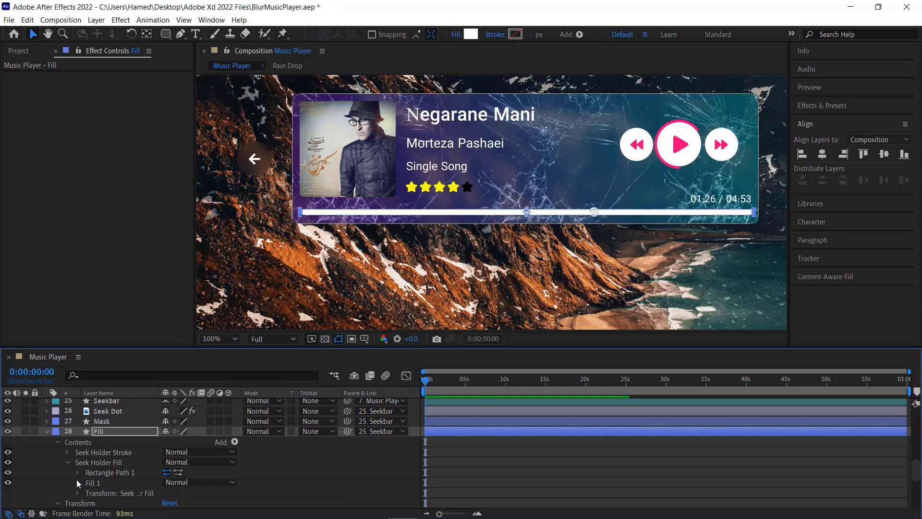
click(77, 482)
click(168, 493)
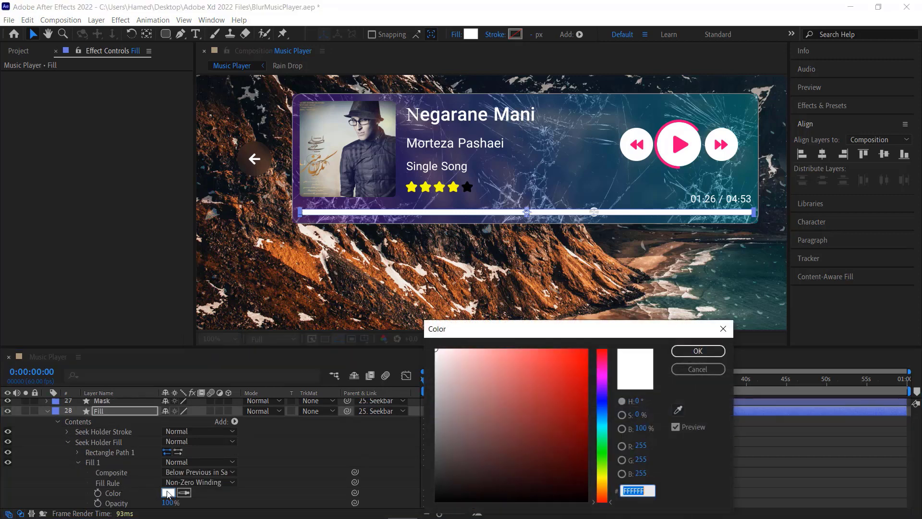
text(FF0076)
click(696, 351)
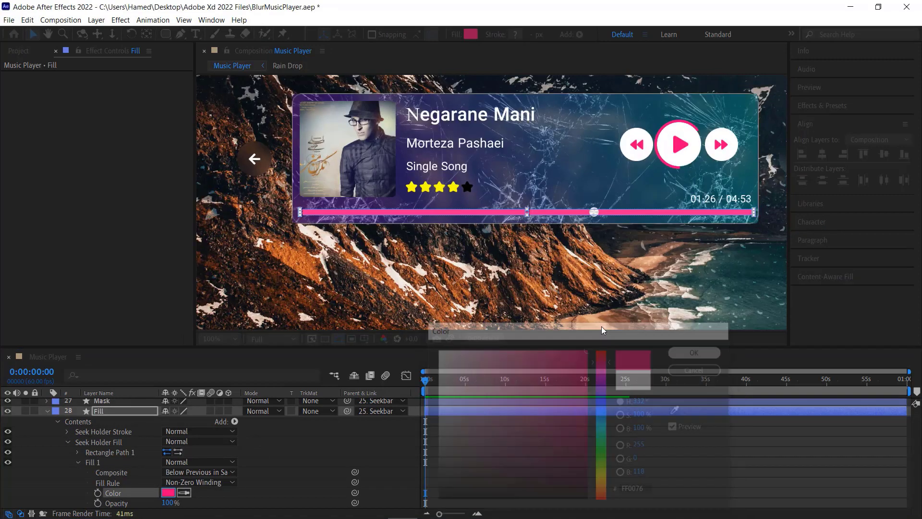
click(47, 411)
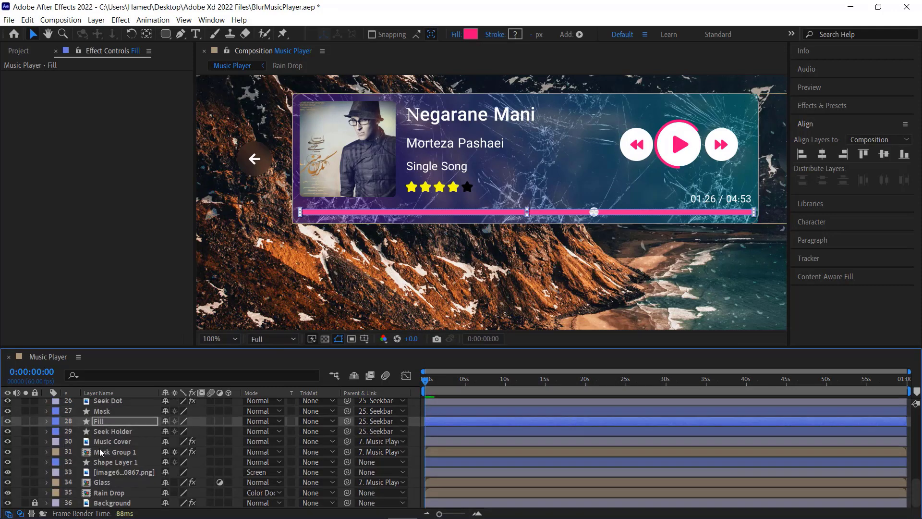
- Set the Fill layer's track matte to Alpha Matte 'Mask' and the Mask layer's opacity to 100%
click(316, 421)
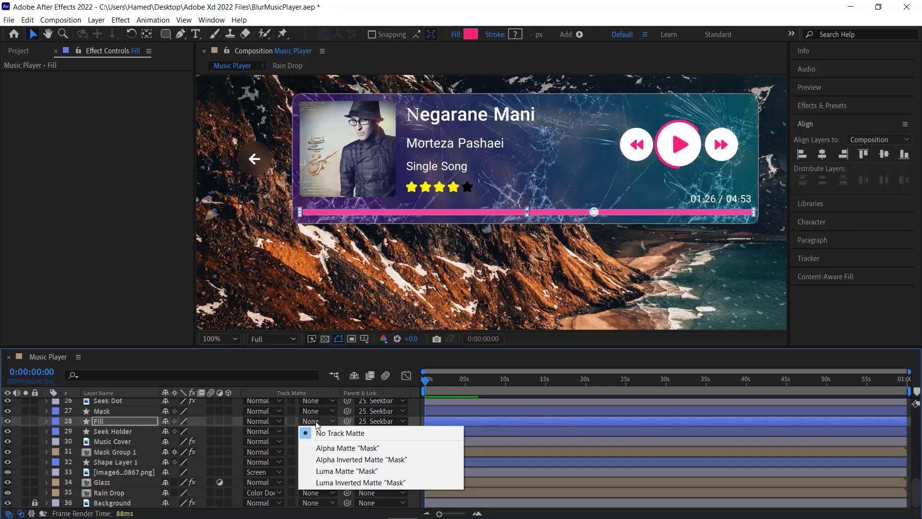
click(333, 449)
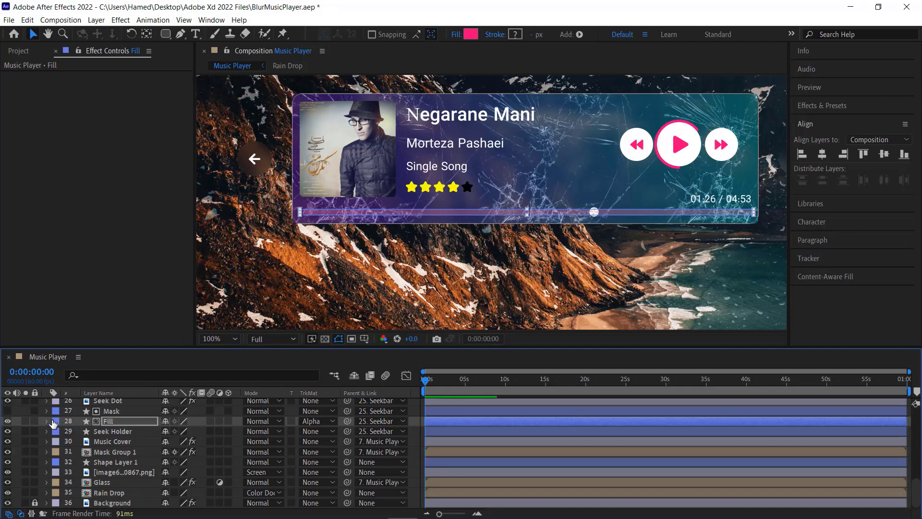
click(118, 411)
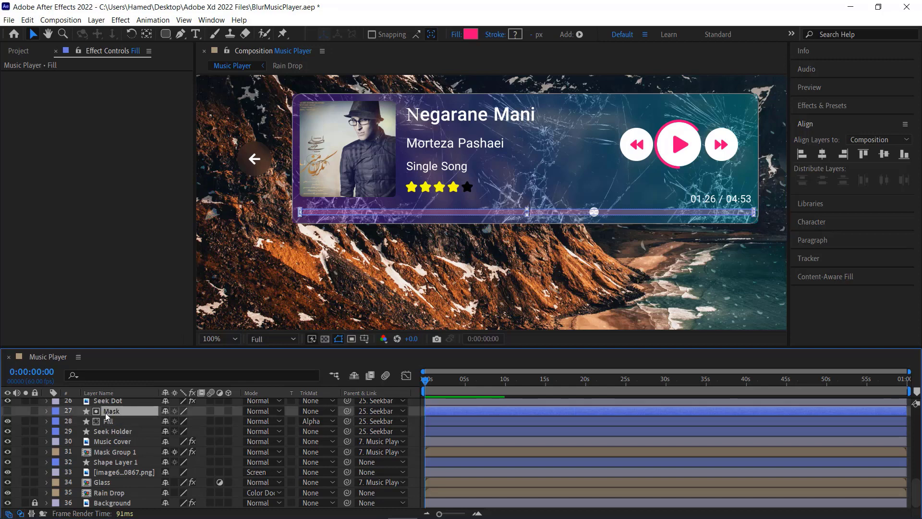
click(46, 411)
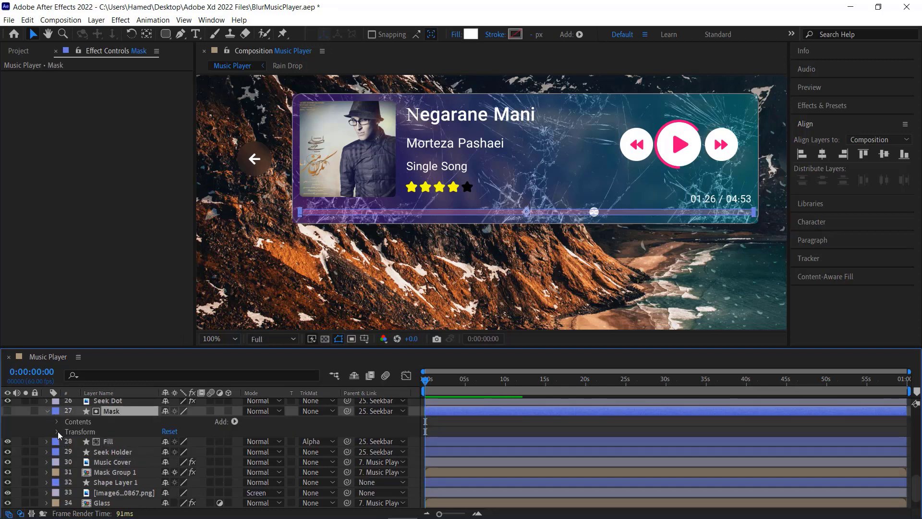
click(57, 431)
mouse_move(166, 482)
mouse_down()
mouse_move(327, 484)
mouse_move(199, 473)
mouse_up()
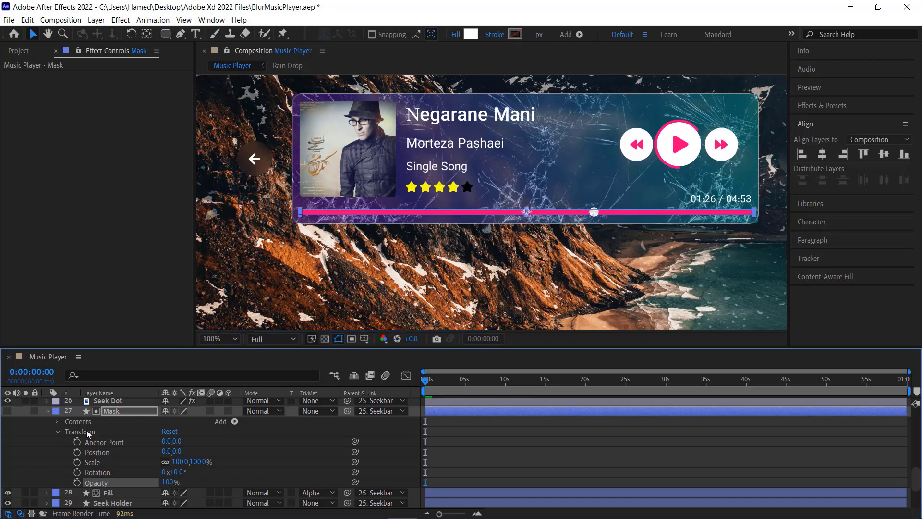
click(47, 411)
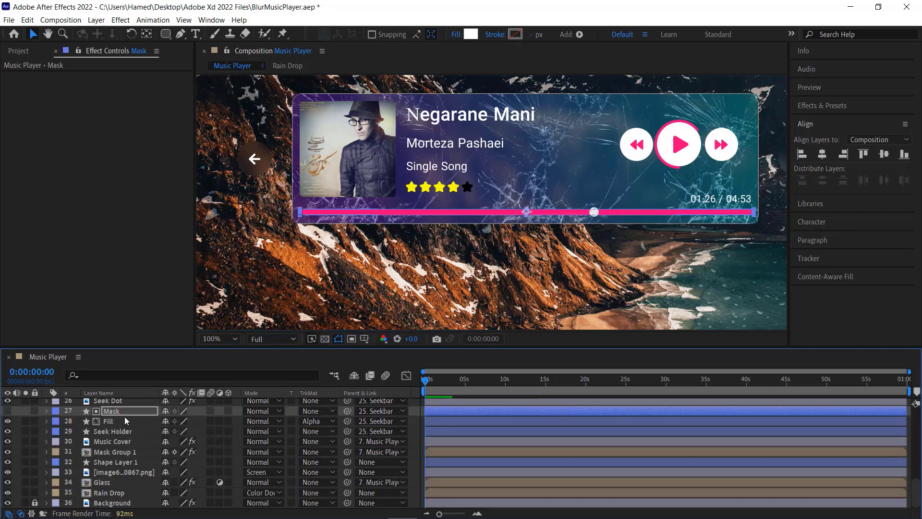
- Slide the pink Fill bar left to test the clipping, then restore its position
click(141, 421)
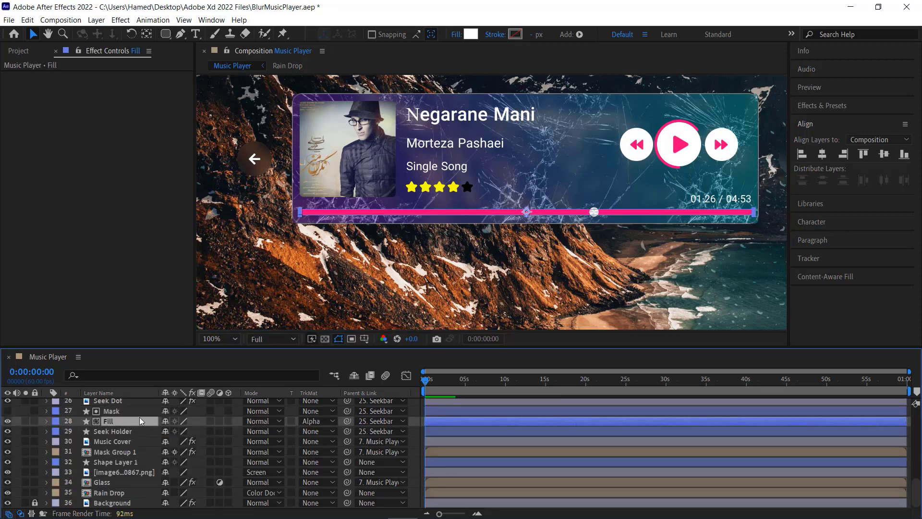
click(722, 212)
key(shift+Left)
key(shift+Left)
key(shift+Left)
key(shift+Left)
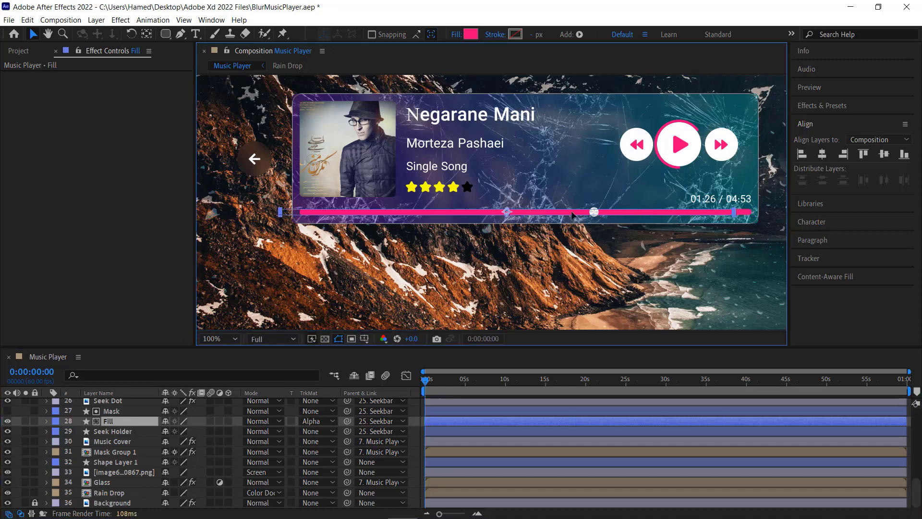
drag(572, 215, 468, 217)
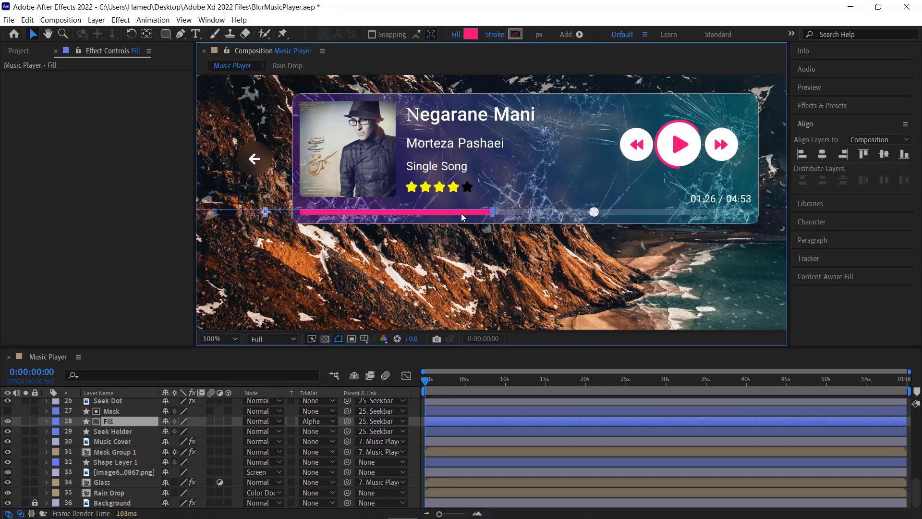
key(Return)
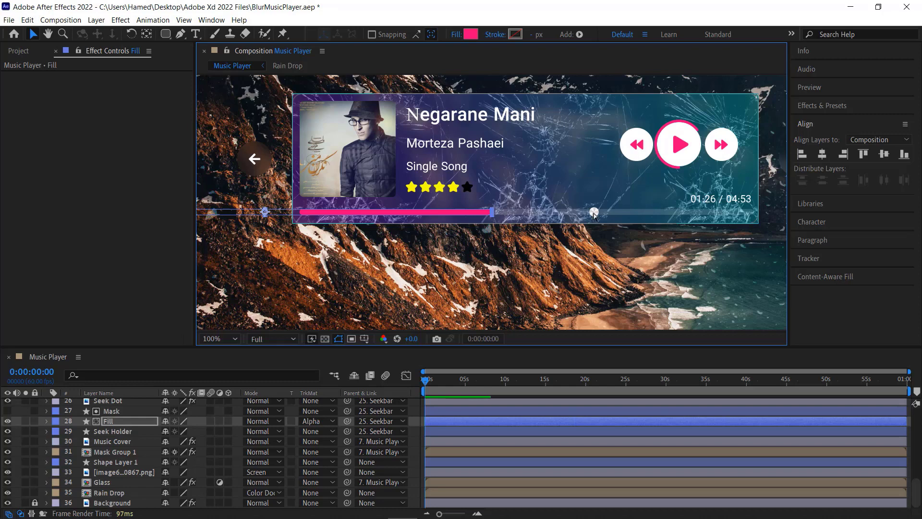
key(Return)
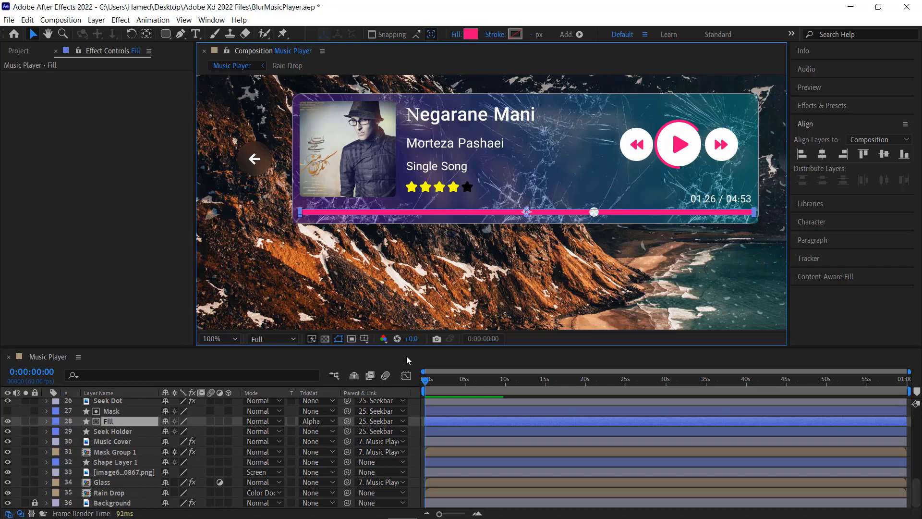
- Add Position keyframes on the Fill layer at 4:56 and at 0:00
click(47, 421)
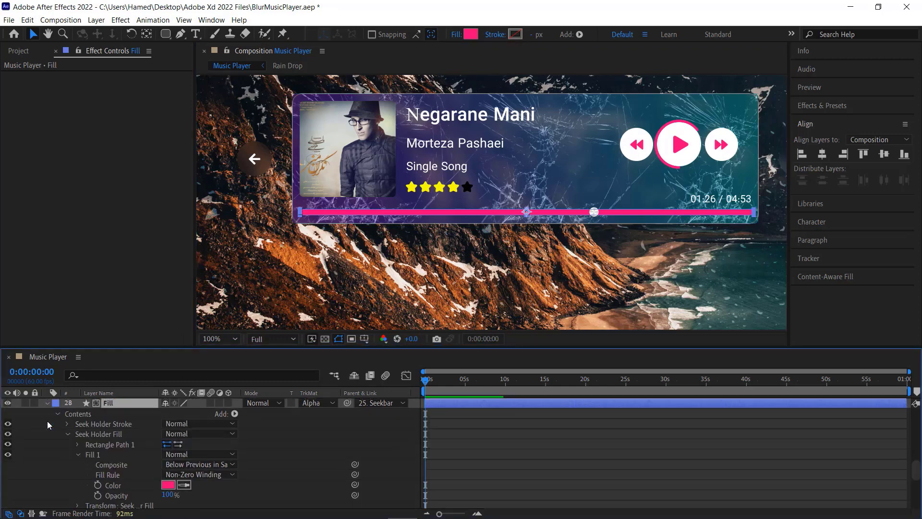
click(59, 413)
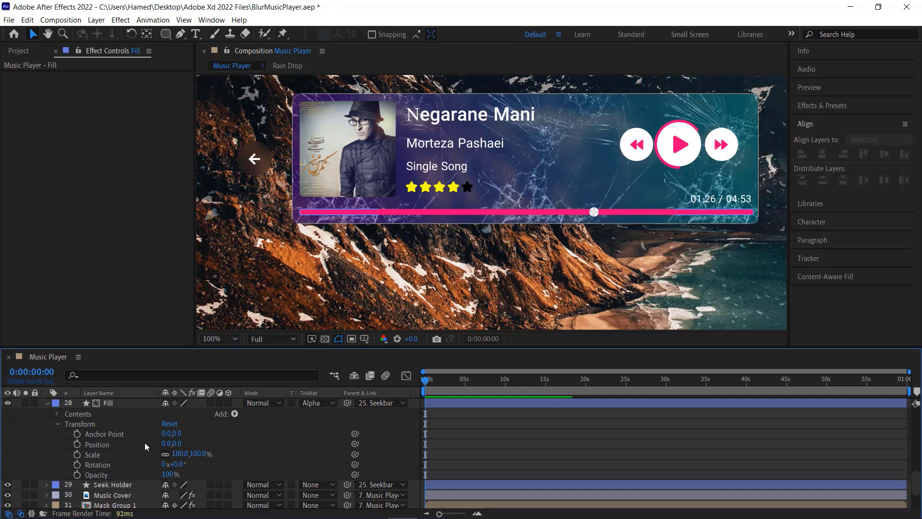
drag(429, 382, 465, 388)
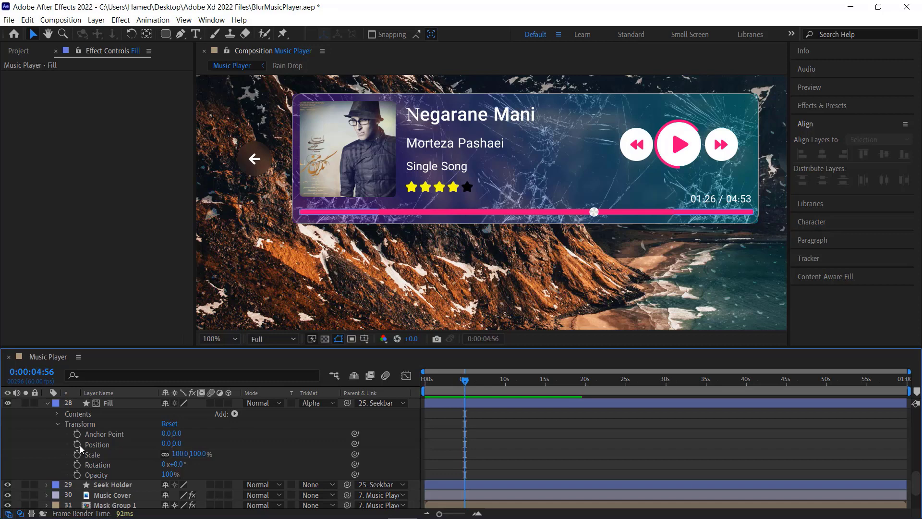
click(78, 444)
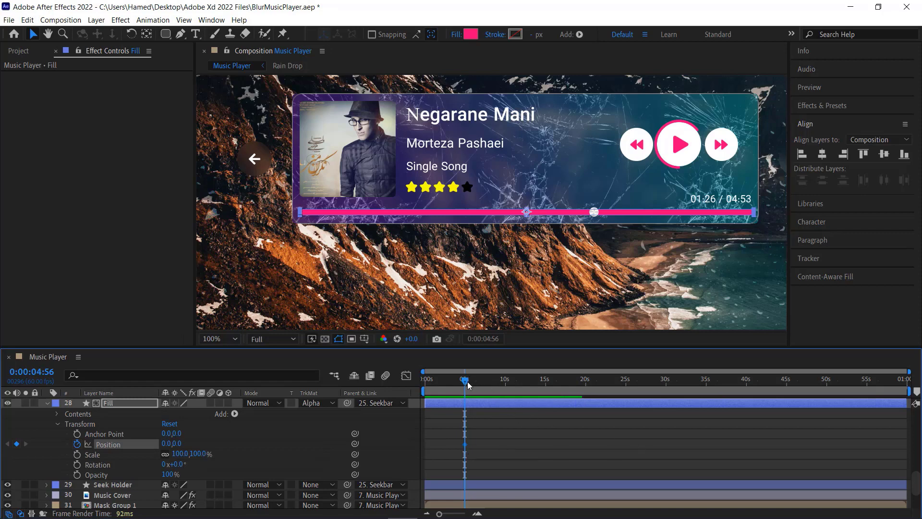
drag(466, 384, 425, 385)
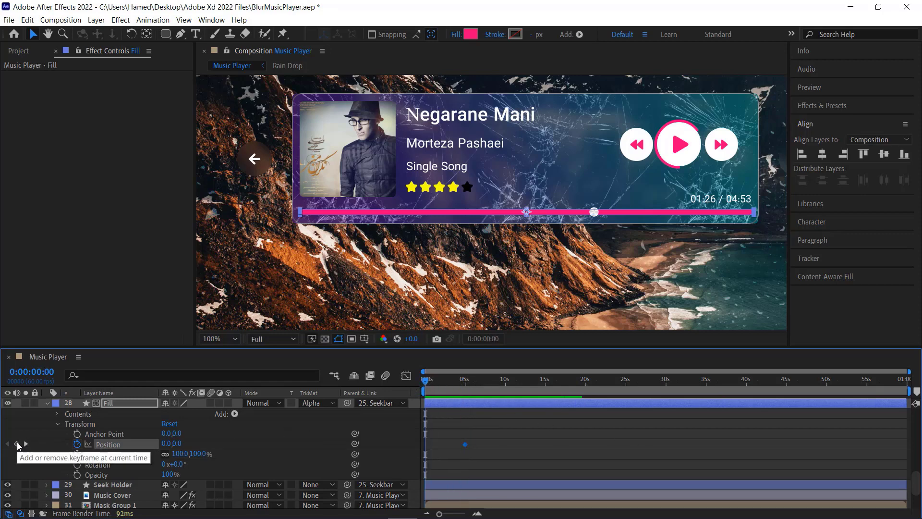
click(18, 445)
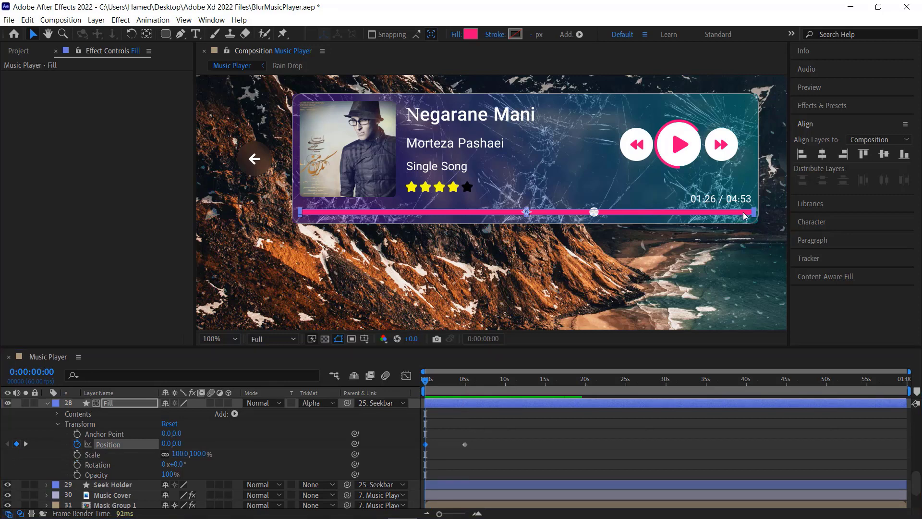
- At 0:00, slide the pink fill left to about -943.5 so it starts hidden, then scrub to check
drag(740, 216, 302, 216)
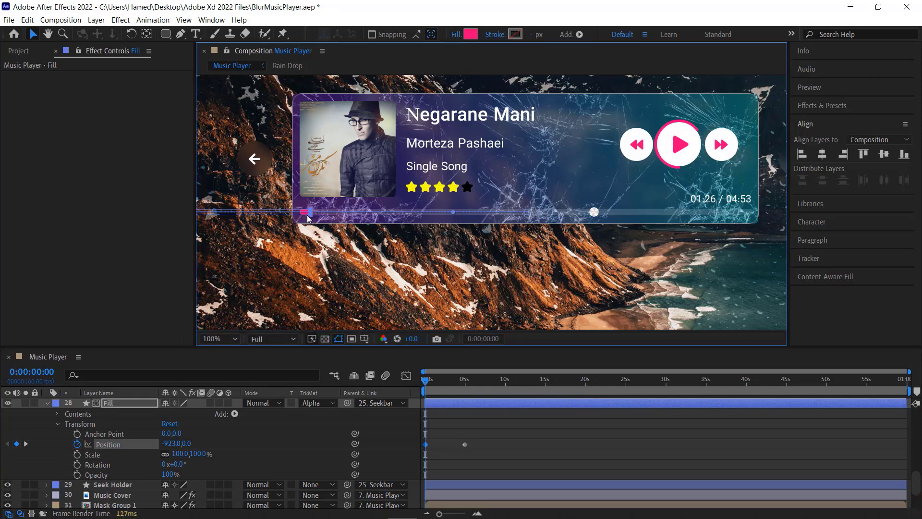
key(period)
key(h)
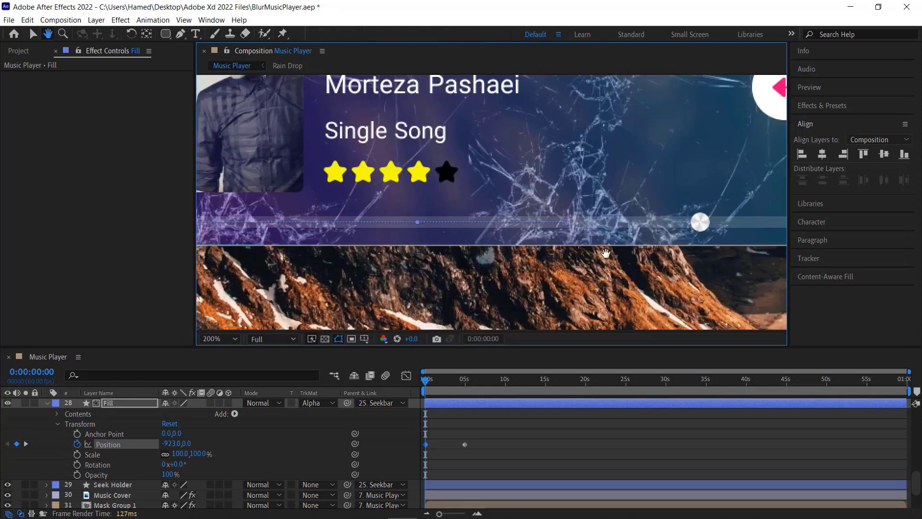
drag(343, 254, 687, 253)
key(v)
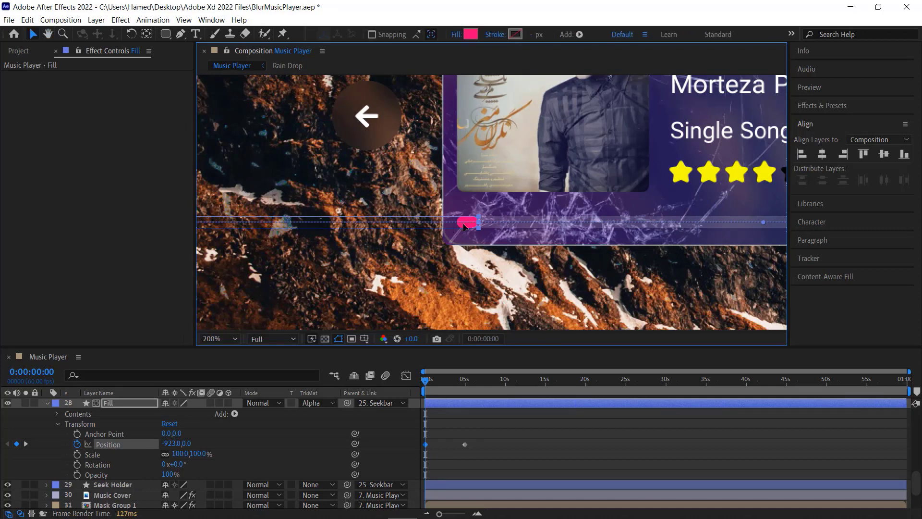
key(shift+Left)
drag(455, 227, 448, 228)
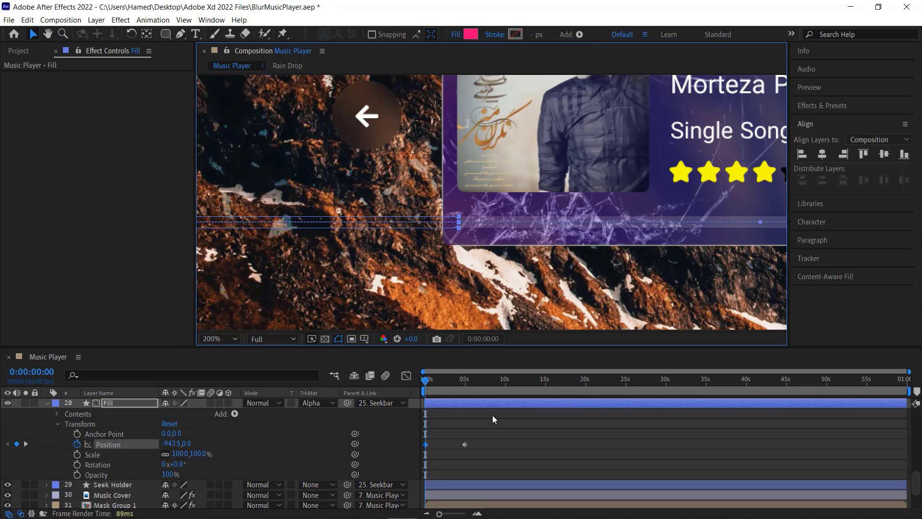
key(comma)
key(comma)
key(comma)
key(comma)
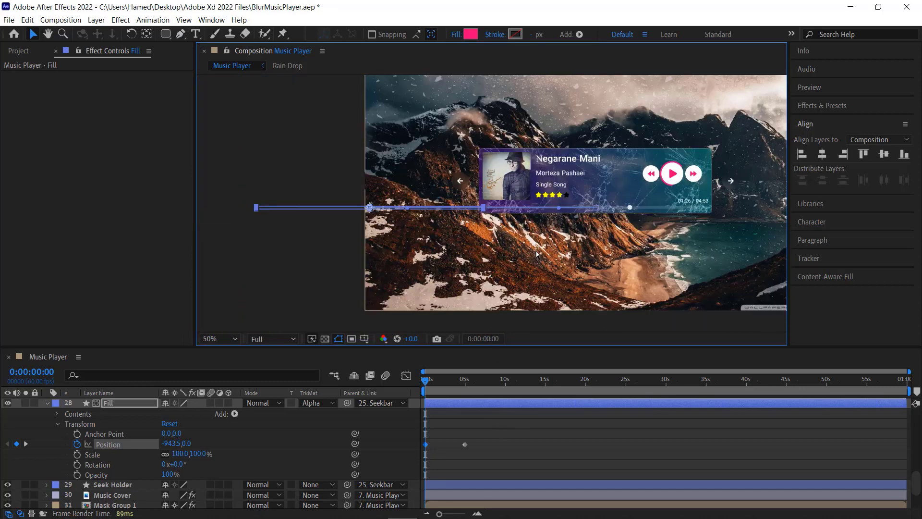
key(period)
key(period)
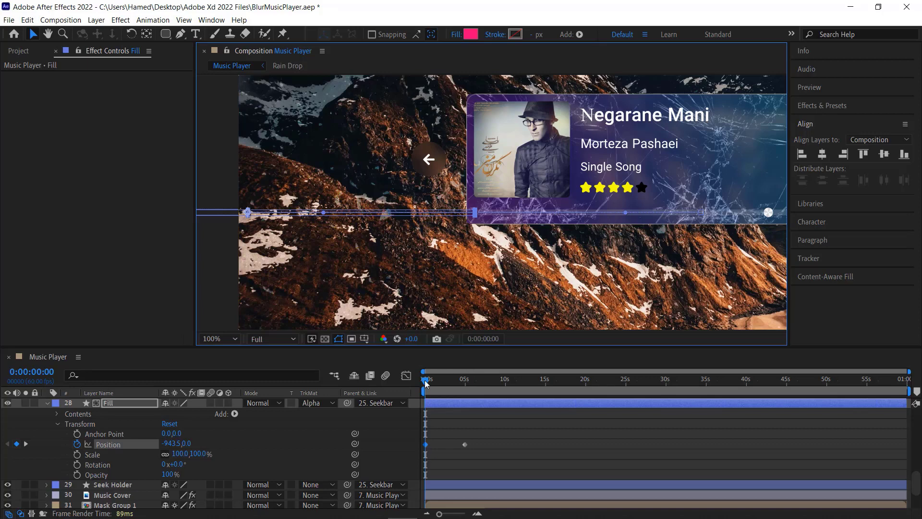
drag(426, 381, 461, 382)
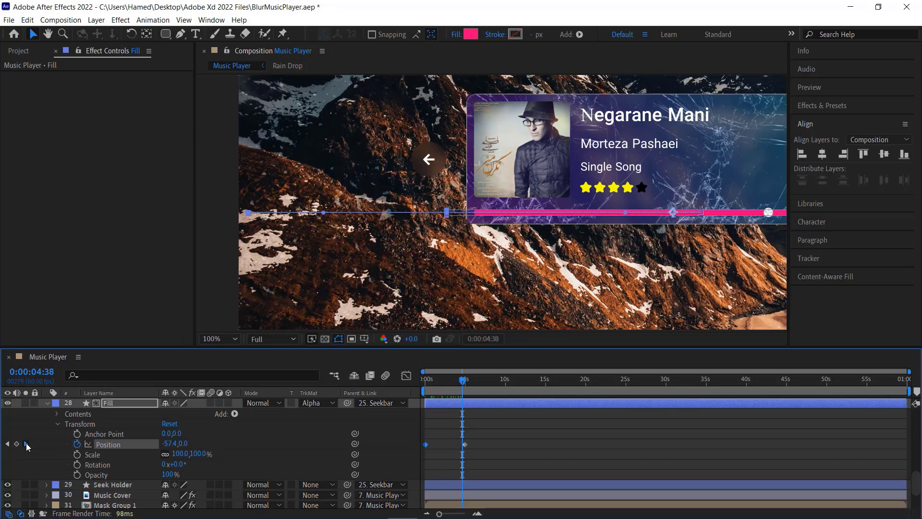
click(26, 443)
- Enable Position keyframing on the Seek Dot layer
scroll(100, 457, up, 1)
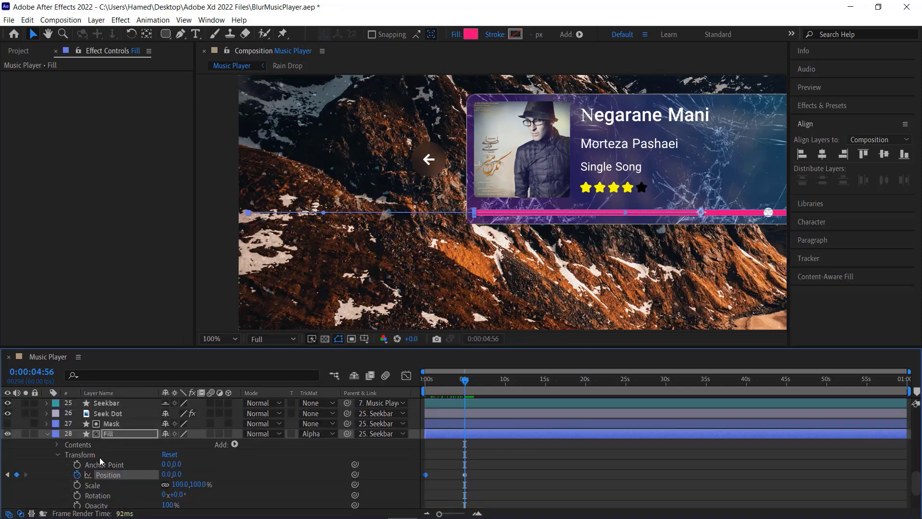
click(112, 414)
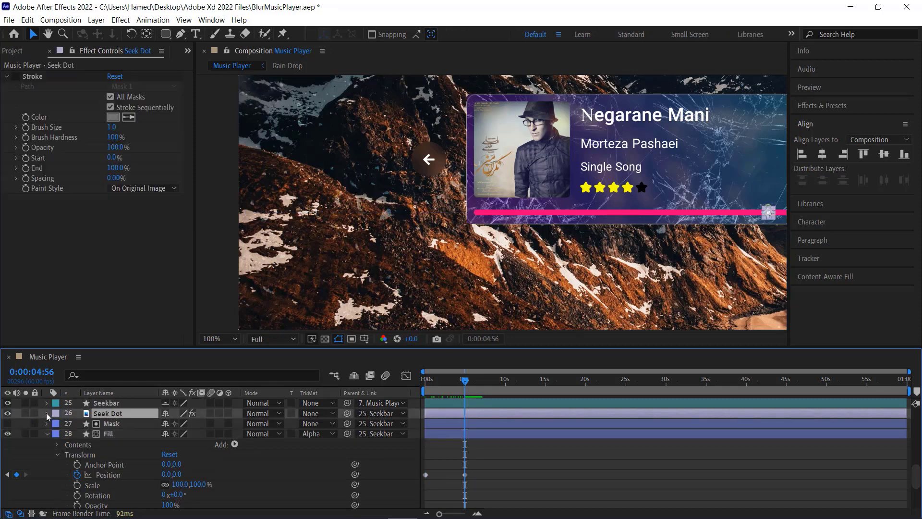
click(46, 413)
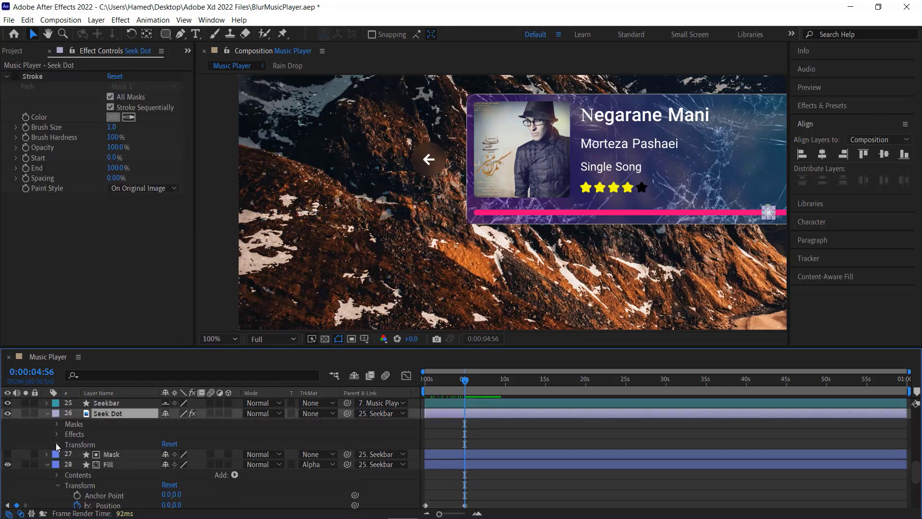
click(57, 444)
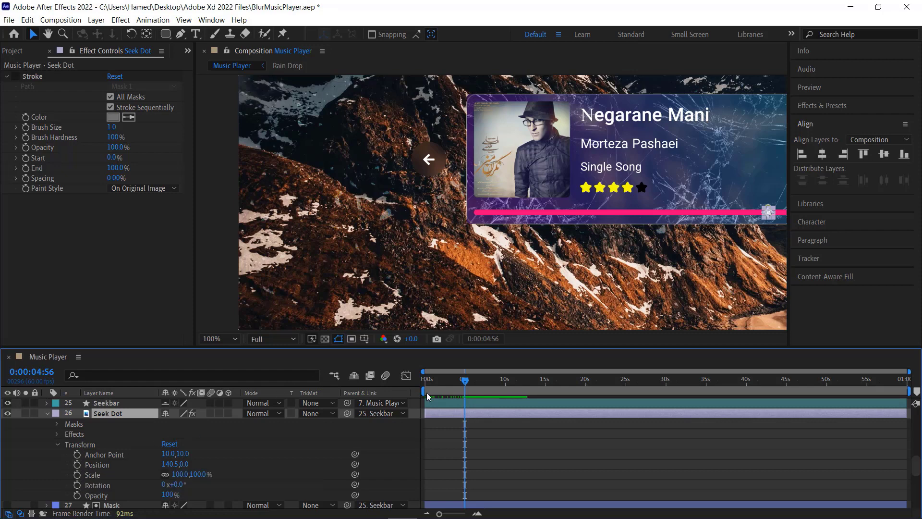
click(77, 465)
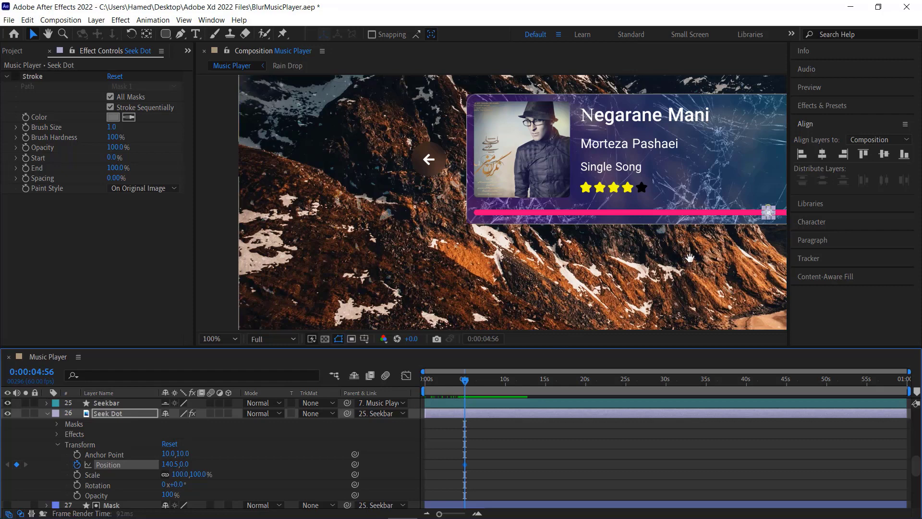
- Place the seek dot at the seekbar's right end for the end keyframe
drag(436, 284, 417, 289)
key(period)
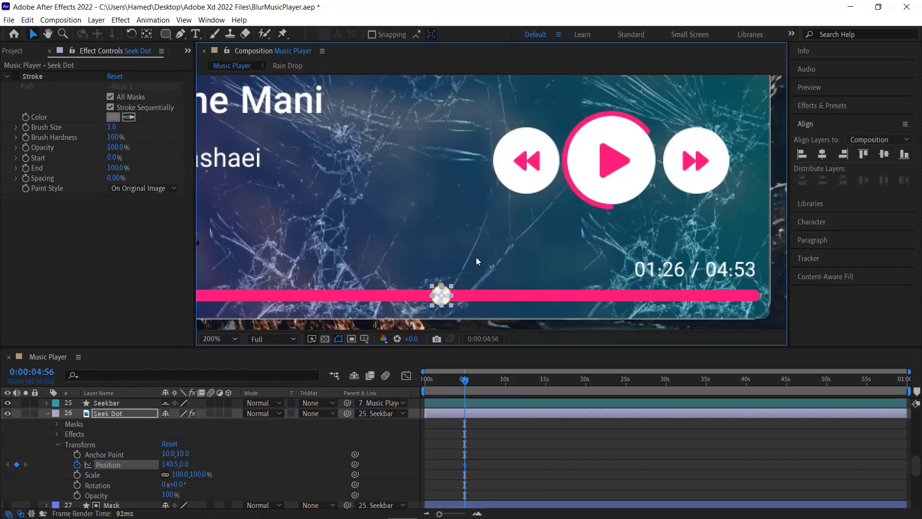
drag(450, 302, 582, 303)
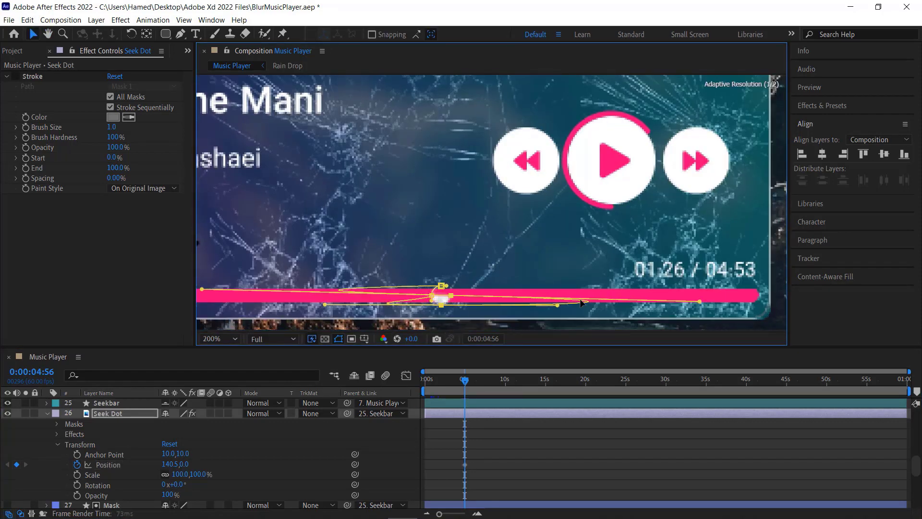
key(ctrl+z)
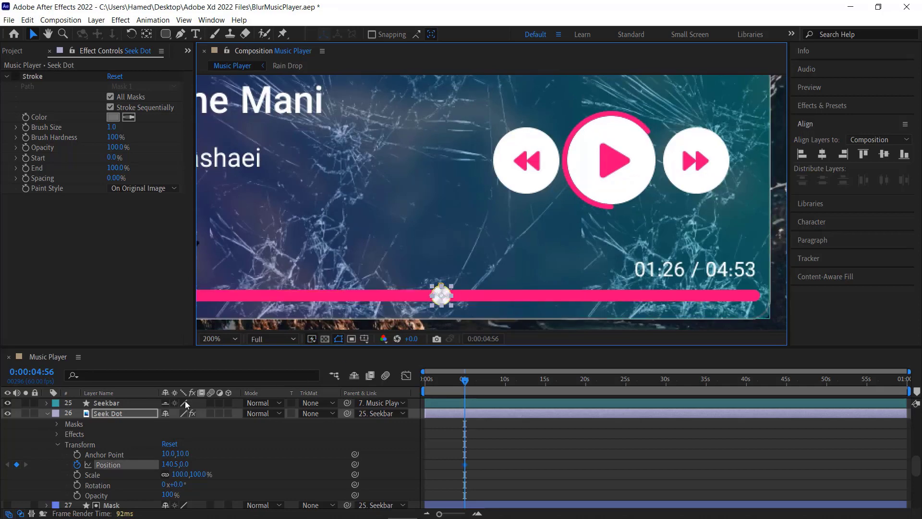
click(120, 416)
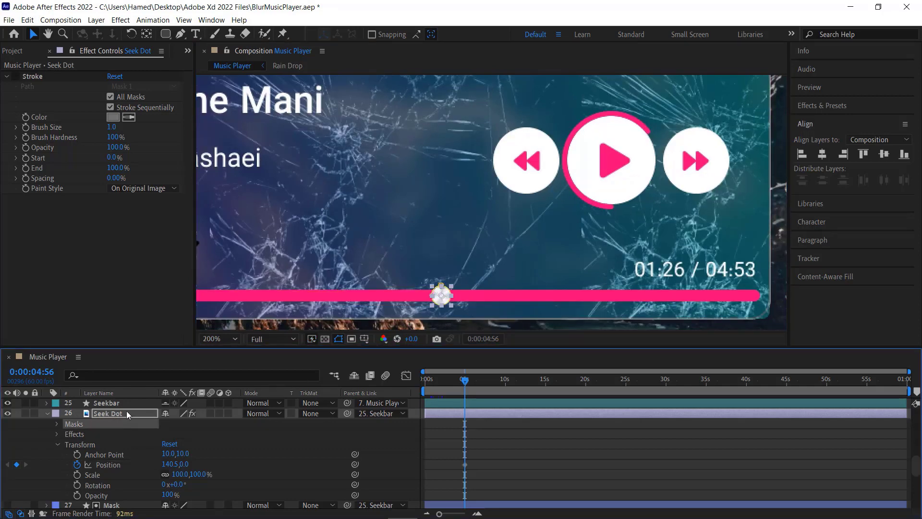
key(Return)
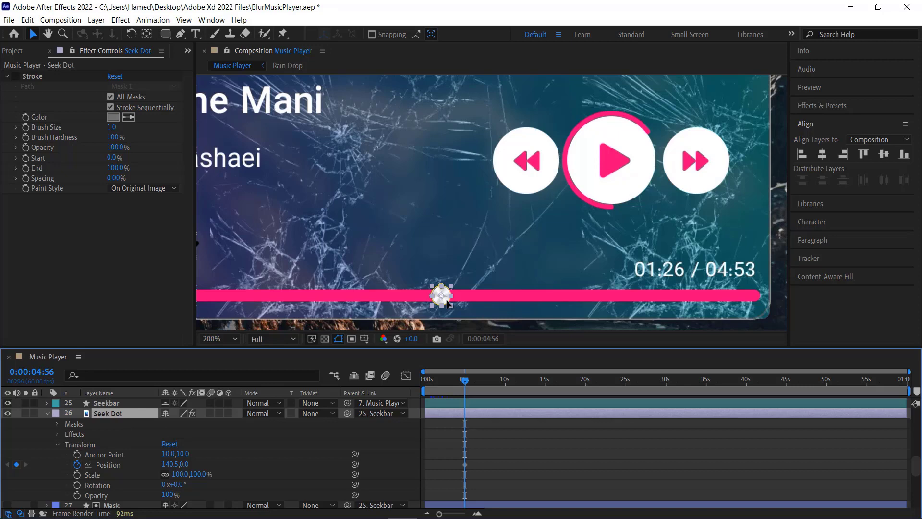
drag(448, 302, 664, 300)
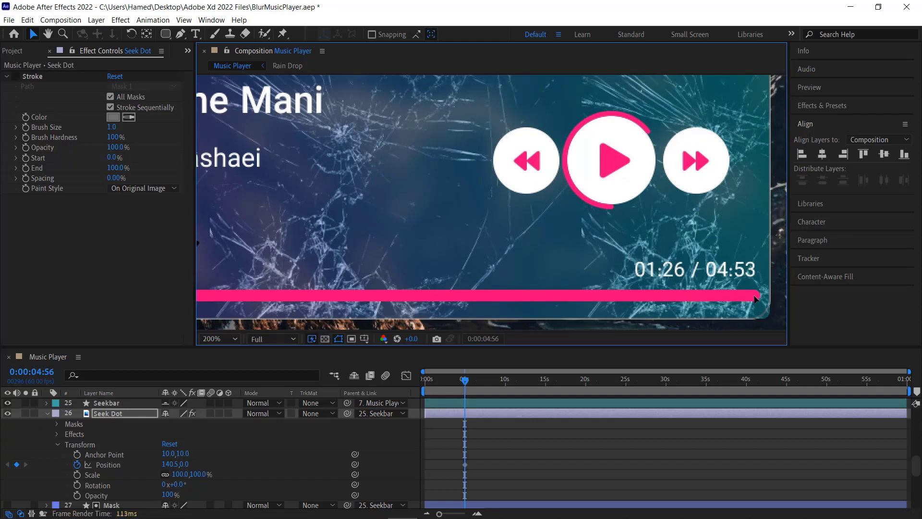
key(Return)
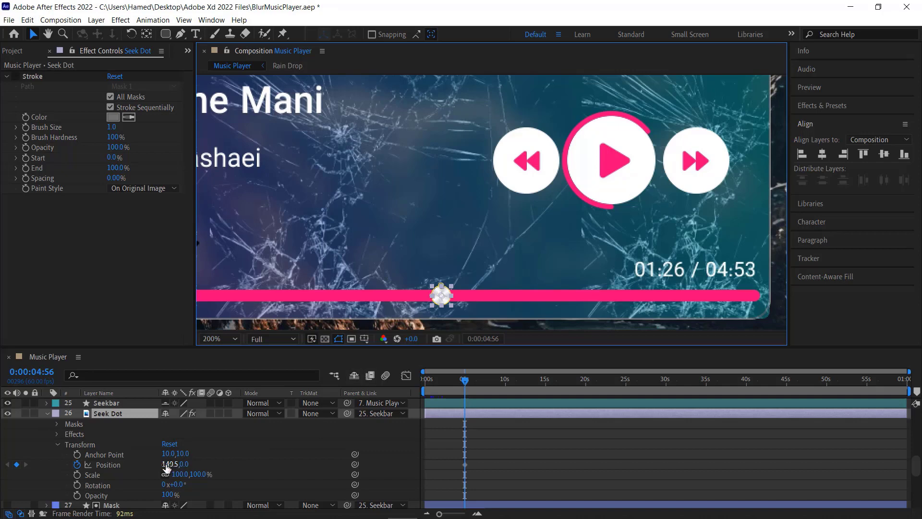
drag(167, 464, 340, 443)
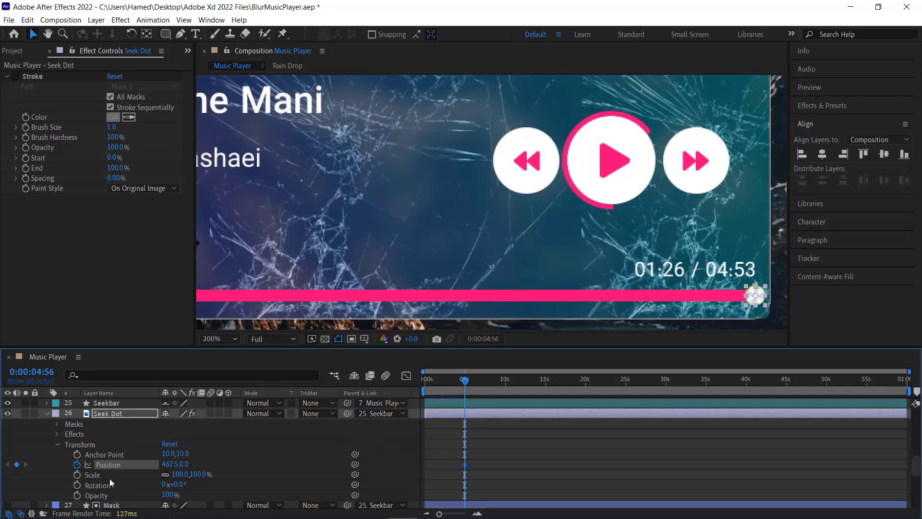
- At 0:00, keyframe the seek dot at -464.5,0 on the bar's left end, previewing at Full resolution
key(Home)
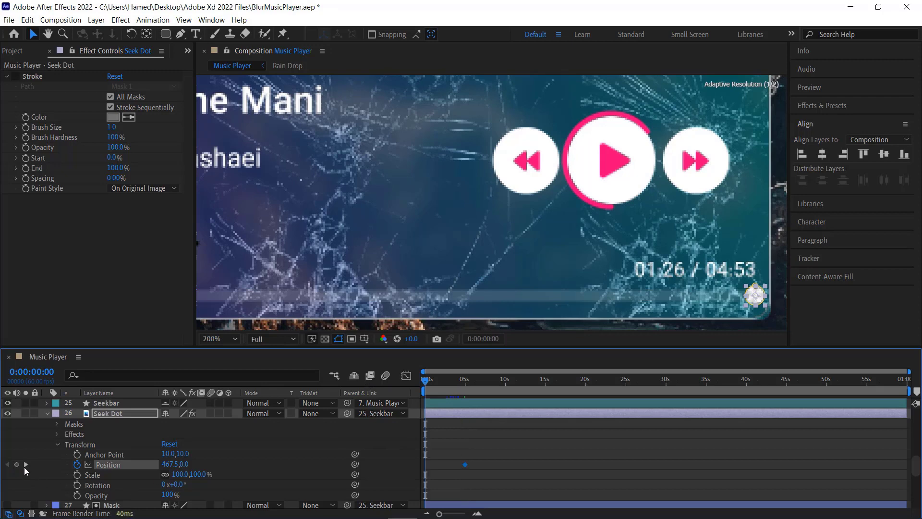
click(16, 465)
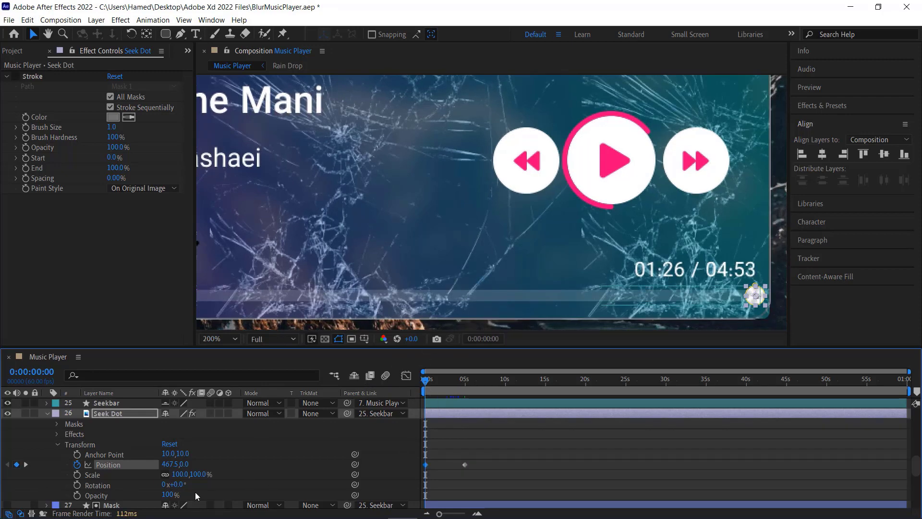
mouse_move(167, 466)
mouse_down()
mouse_move(3, 463)
mouse_move(416, 257)
mouse_up()
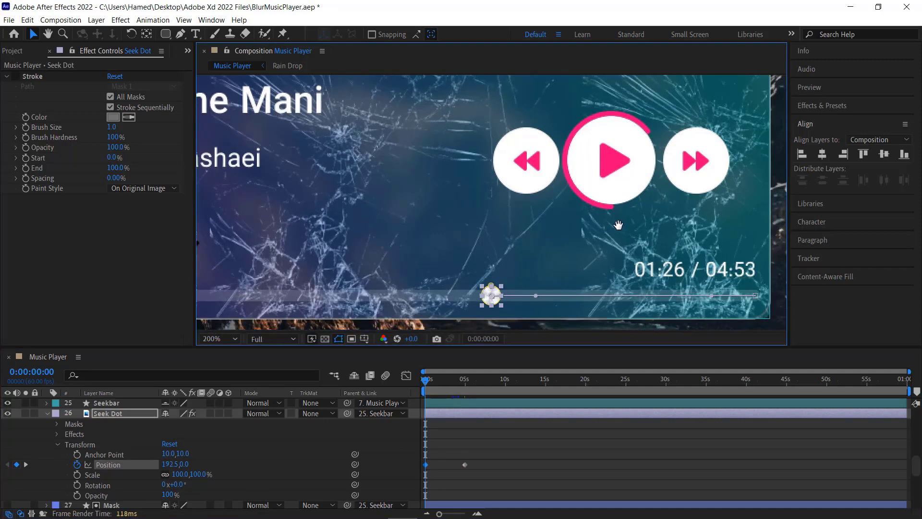
drag(618, 225, 860, 164)
click(281, 339)
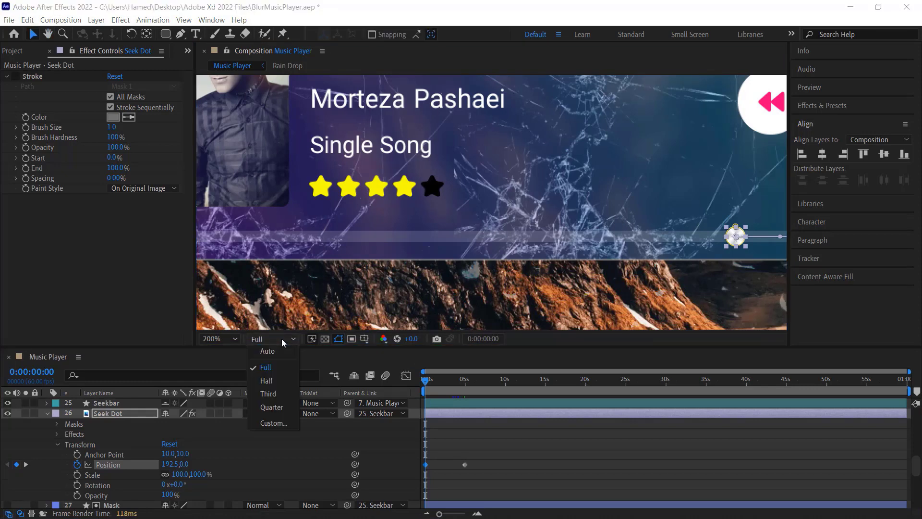
click(268, 379)
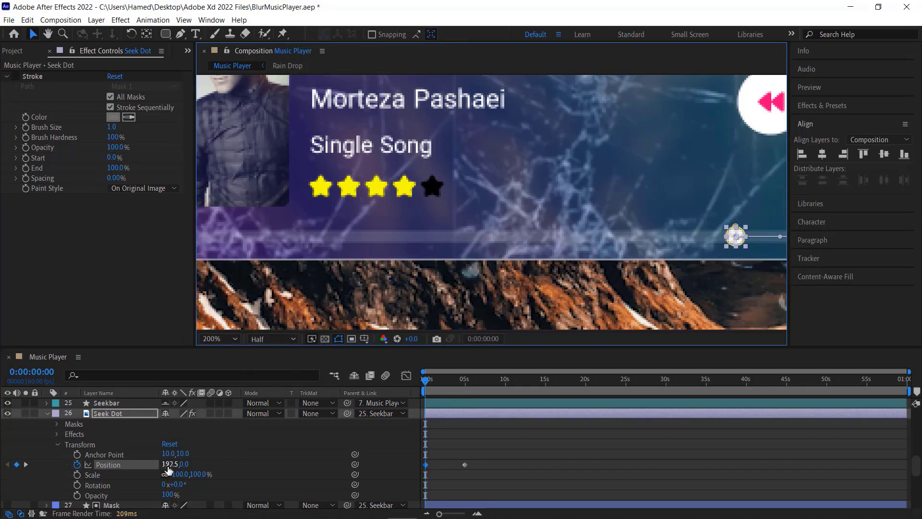
drag(169, 464, 46, 466)
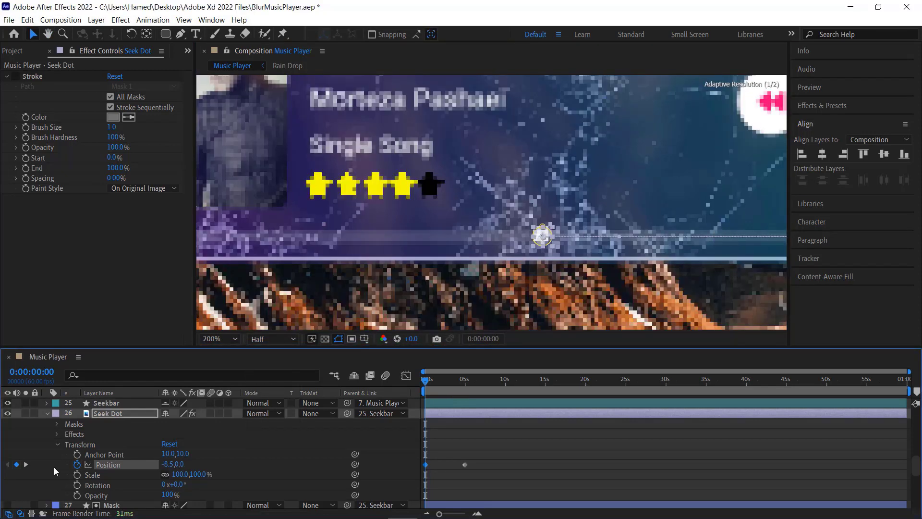
key(h)
drag(330, 292, 534, 291)
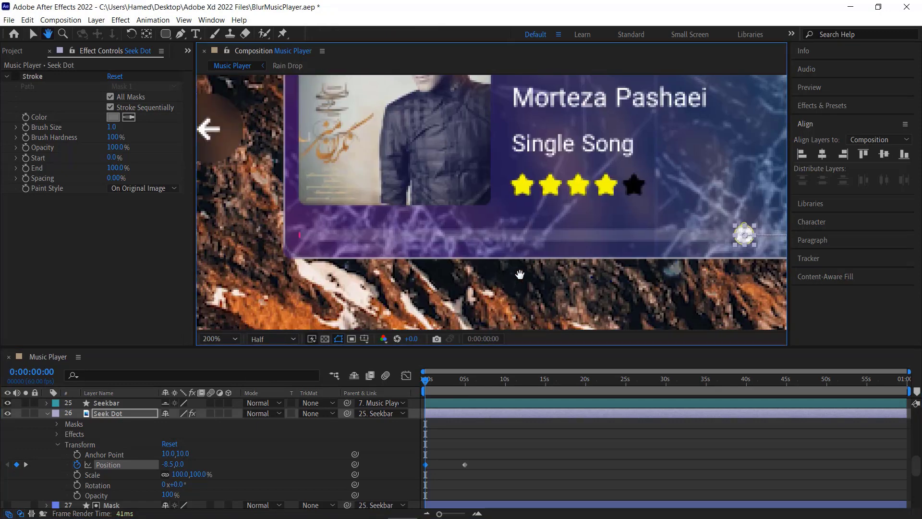
key(v)
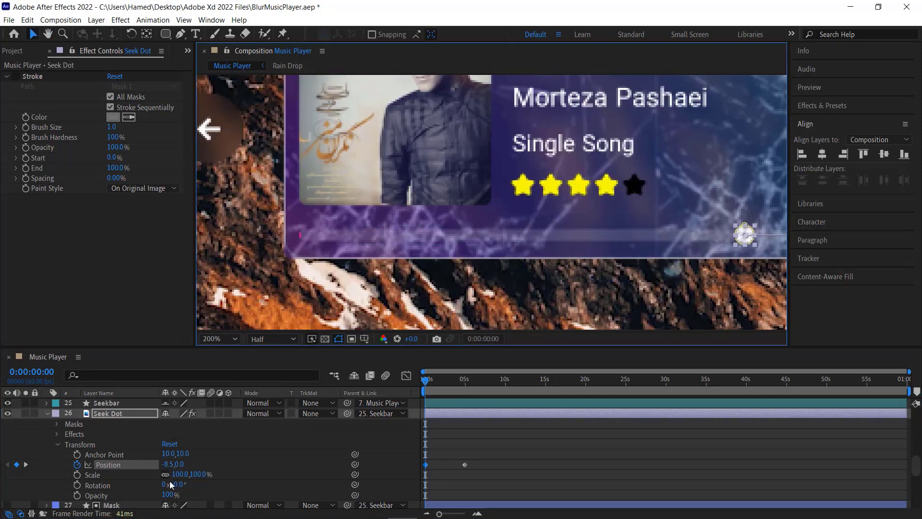
mouse_move(168, 464)
mouse_down()
mouse_move(1, 445)
mouse_move(168, 465)
mouse_move(38, 462)
mouse_up()
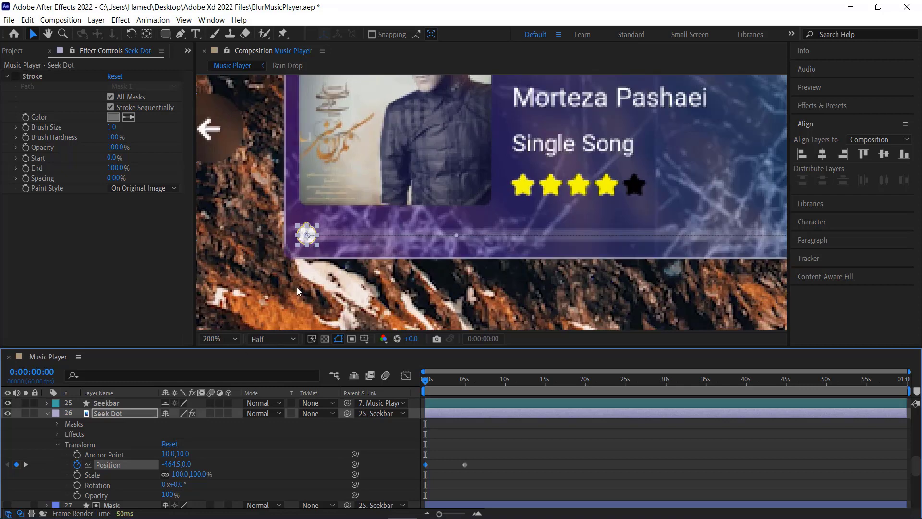
click(279, 341)
click(276, 367)
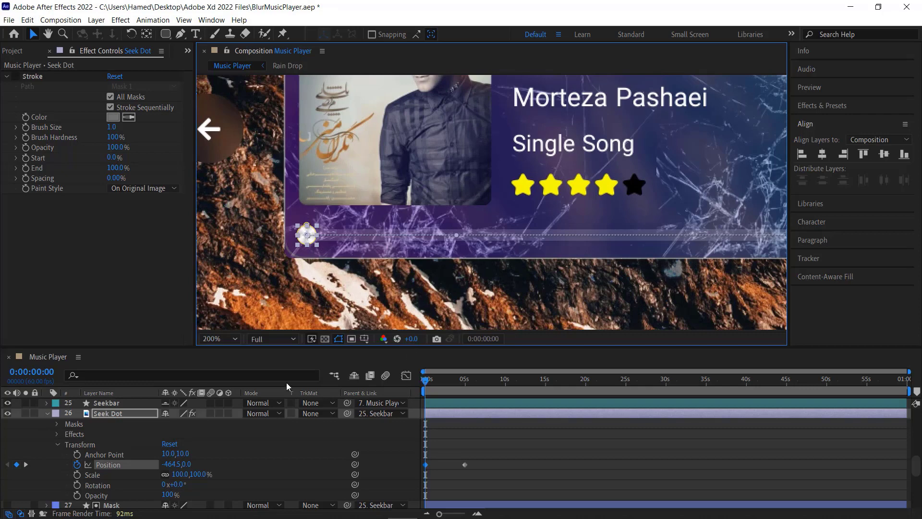
- Switch the preview to Third resolution and scrub to confirm the seek dot travels with the fill
click(283, 341)
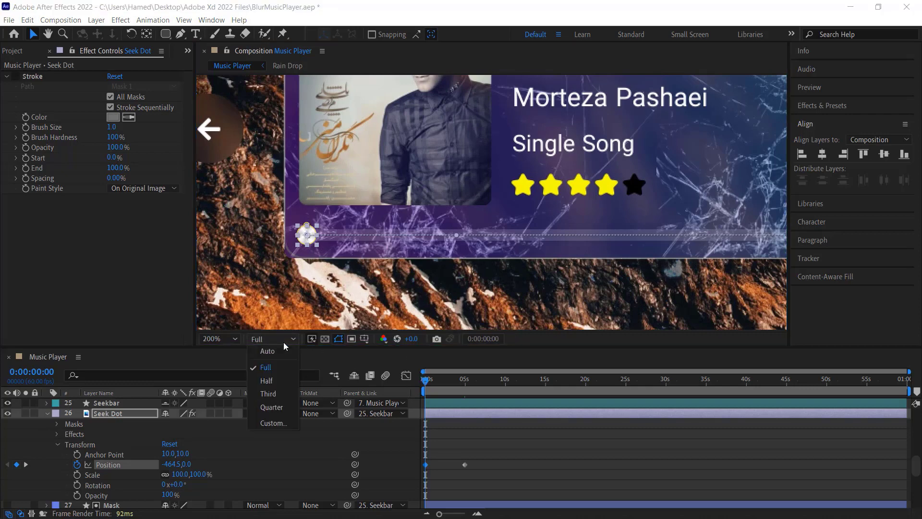
click(282, 394)
scroll(437, 219, down, 2)
scroll(438, 221, down, 2)
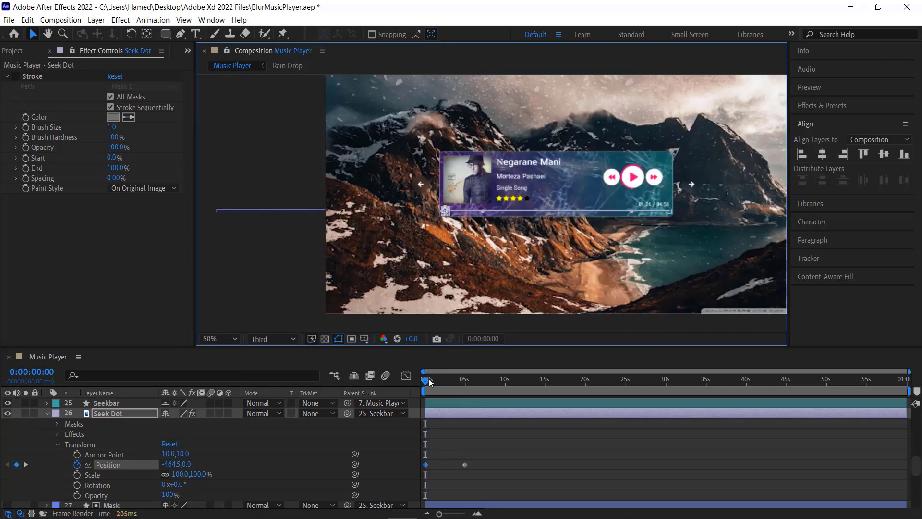
drag(424, 382, 441, 382)
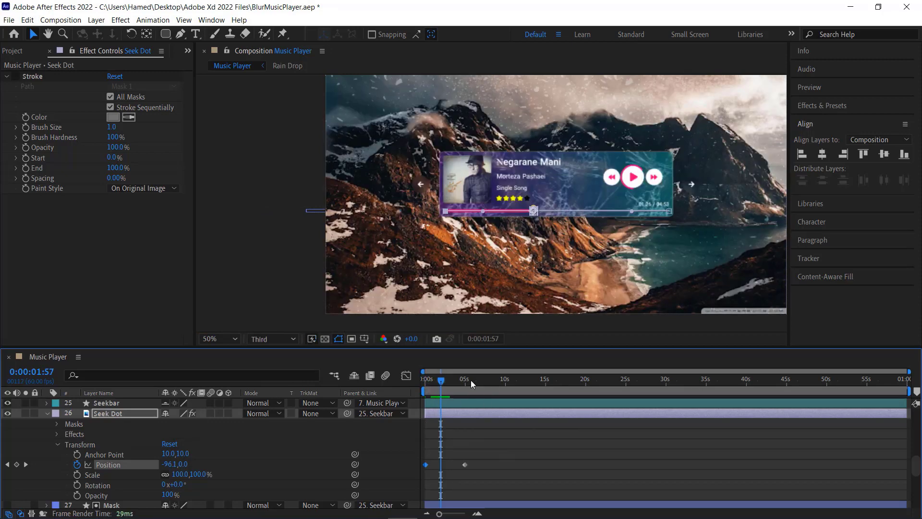
drag(442, 381, 404, 382)
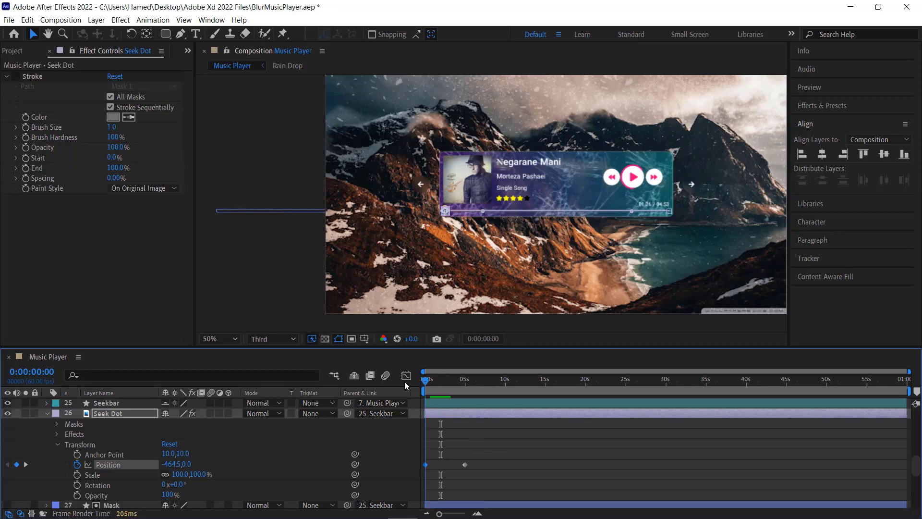
click(9, 20)
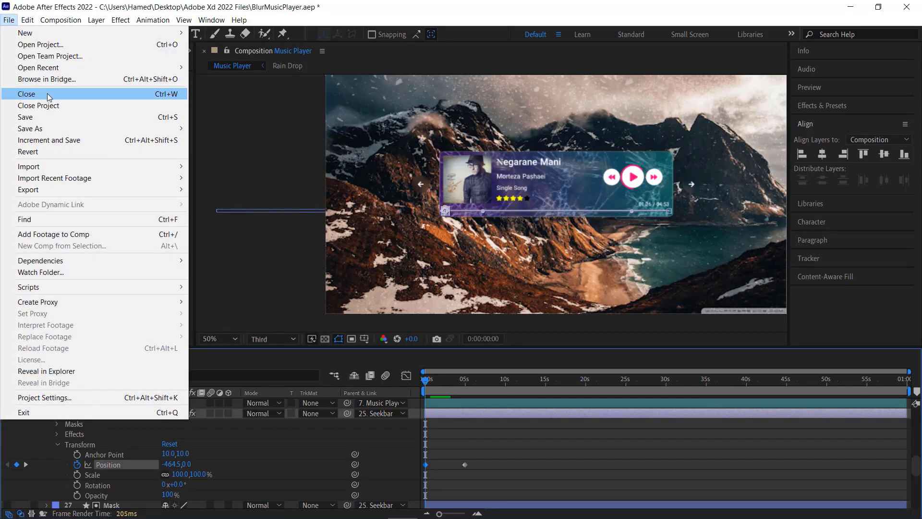
- Save BlurMusicPlayer.aep and zoom the viewer to 200% on the play button
click(50, 120)
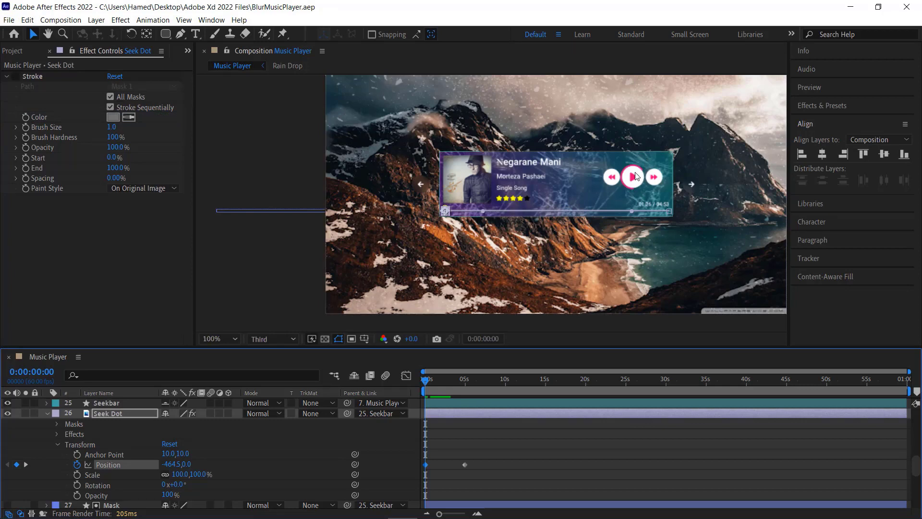
key(period)
key(h)
drag(767, 168, 581, 196)
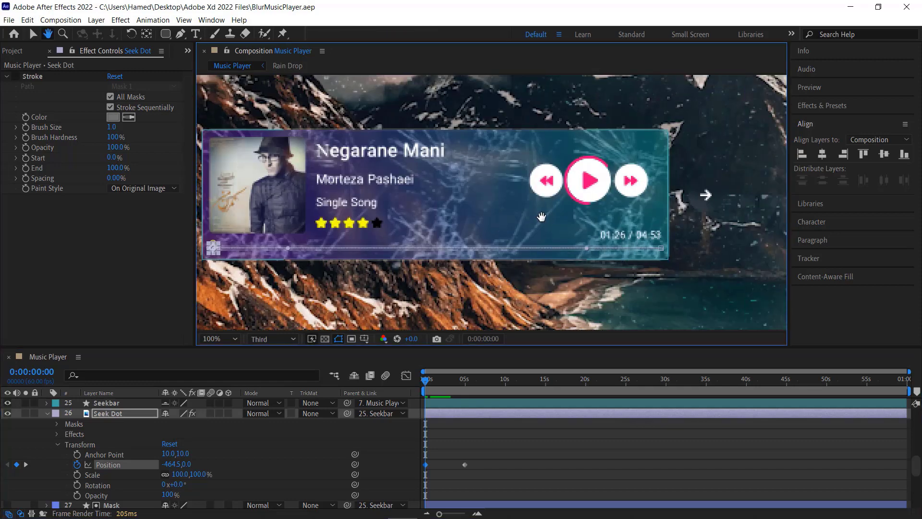
key(period)
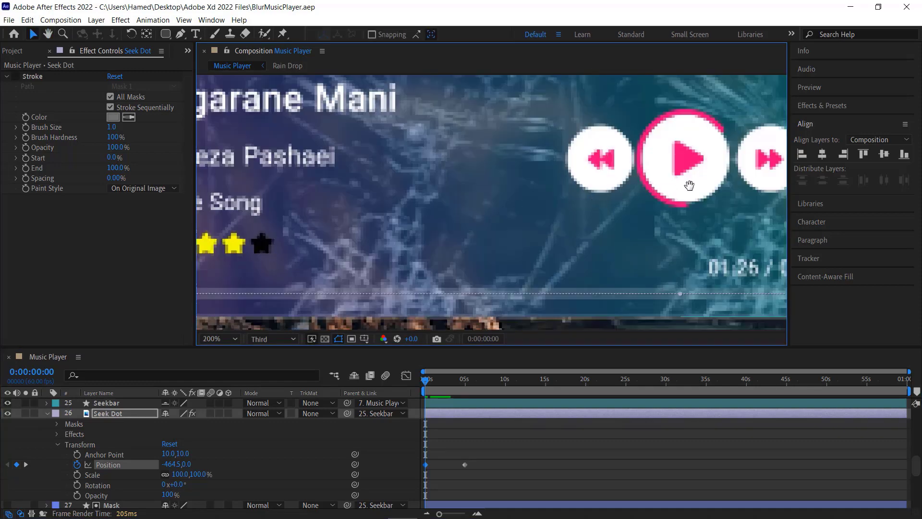
drag(602, 211, 513, 238)
key(v)
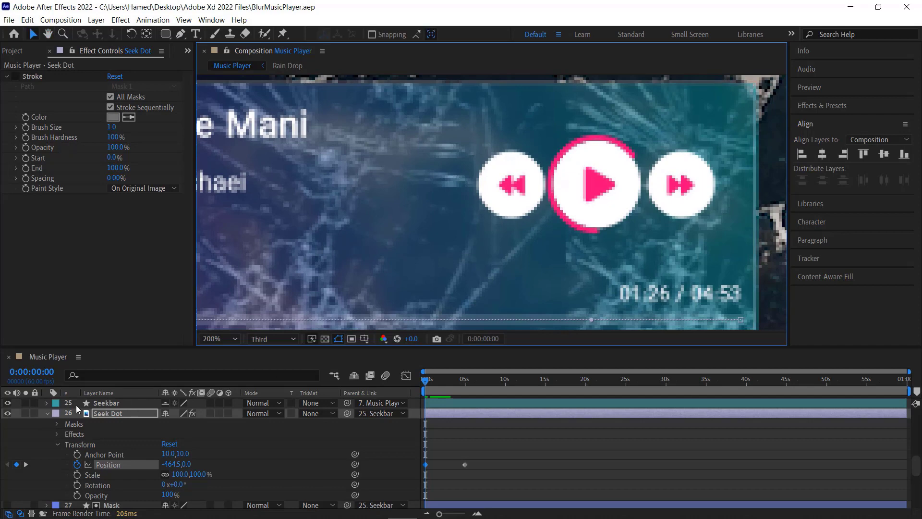
- Collapse the Seek Dot and Fill layers and select the Play layer
click(47, 413)
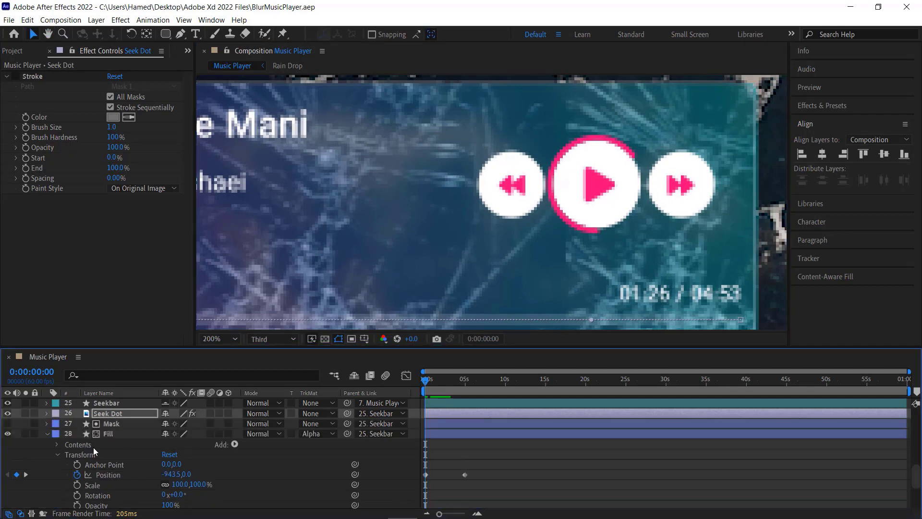
click(48, 434)
scroll(128, 451, up, 1)
scroll(127, 451, up, 1)
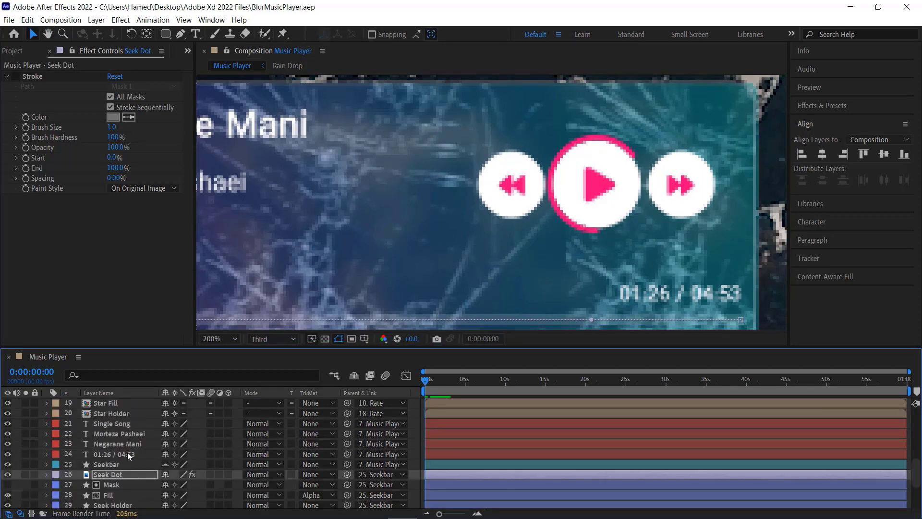
scroll(128, 452, up, 1)
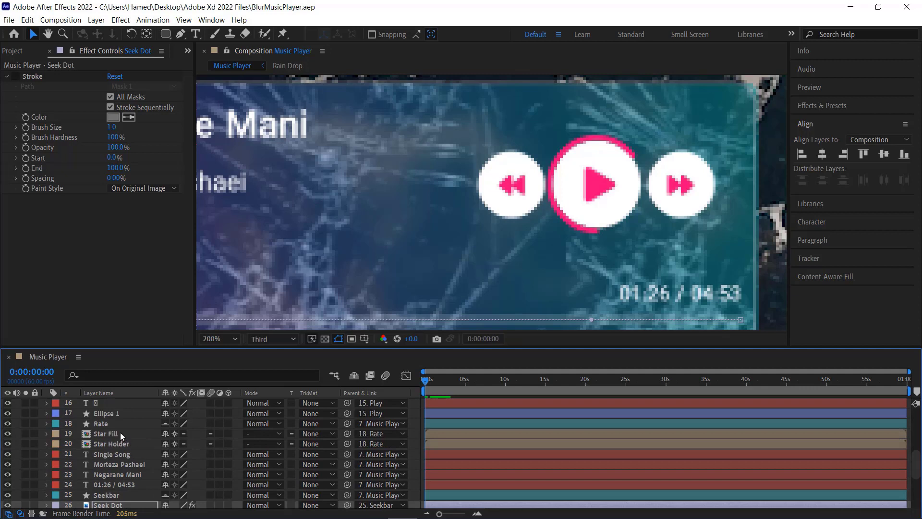
scroll(119, 428, up, 2)
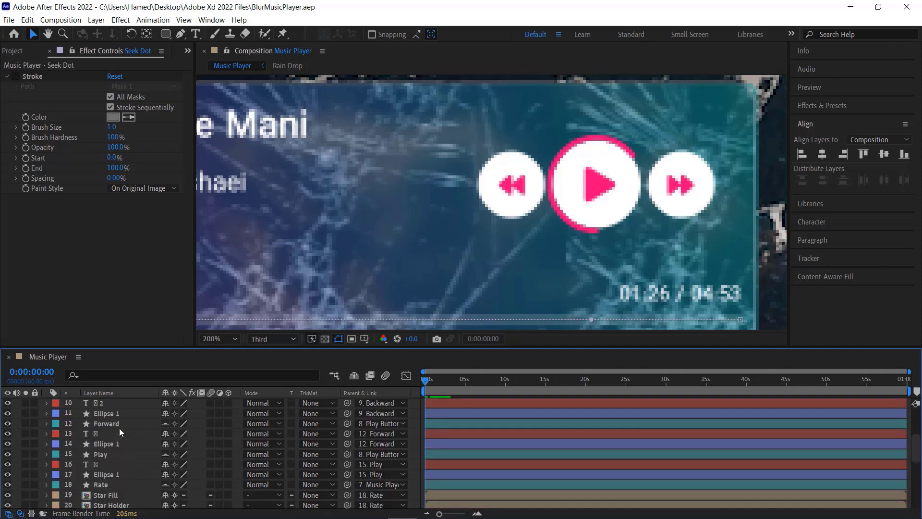
click(113, 453)
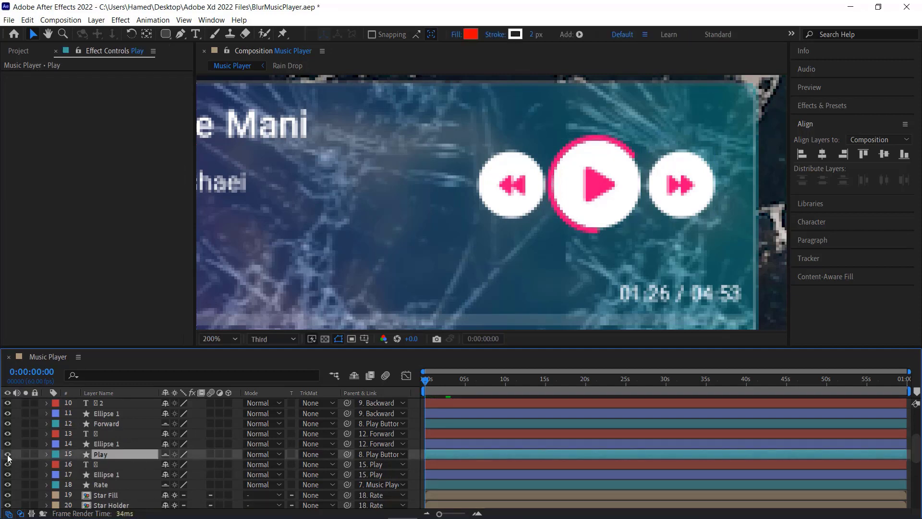
- Identify the play button's circle layer and rename it from Ellipse 1 to 'Ellipse play'
click(7, 454)
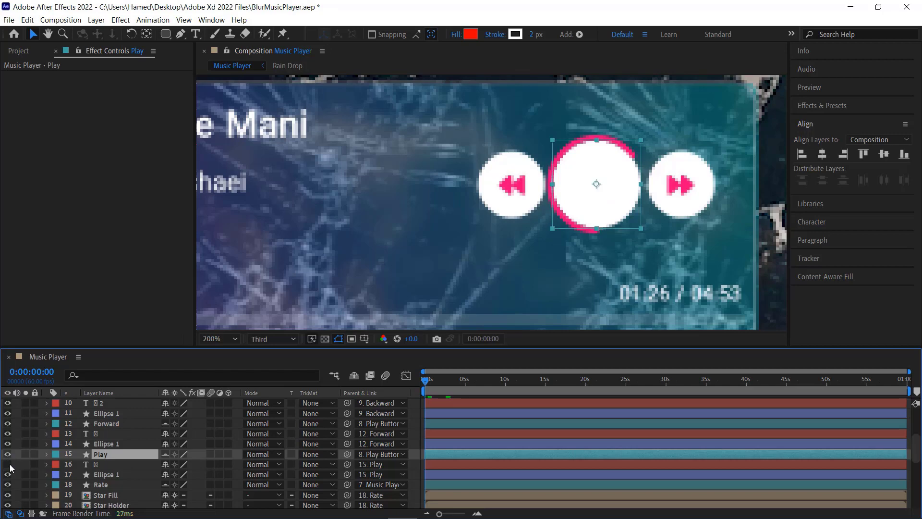
click(8, 464)
click(8, 474)
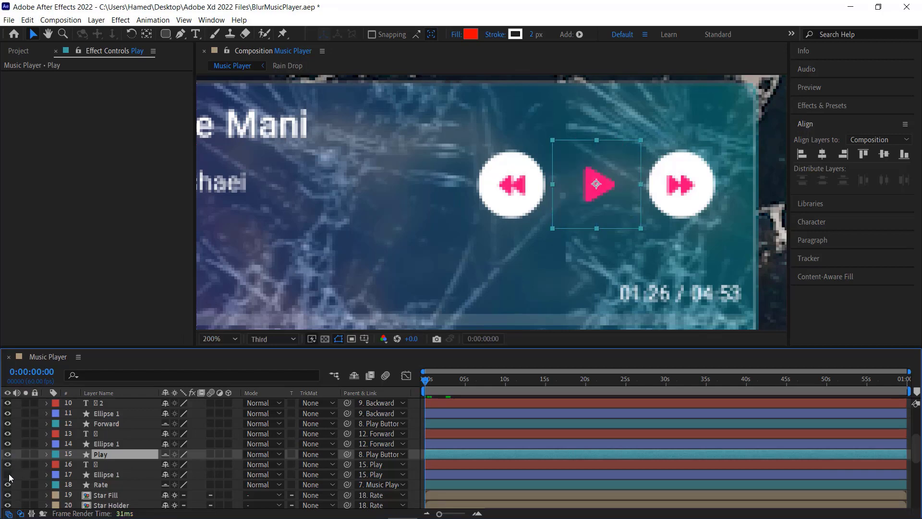
click(8, 473)
right_click(112, 474)
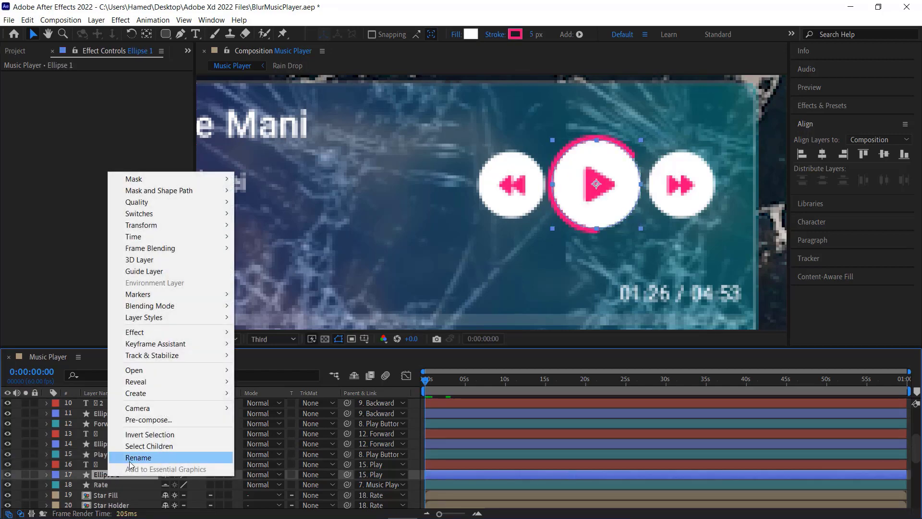
click(127, 458)
text(pla)
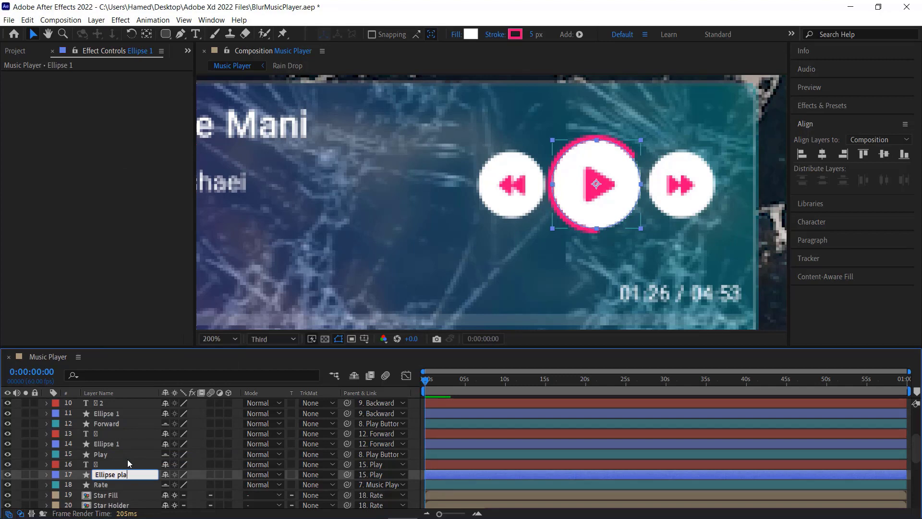
text(y)
key(Return)
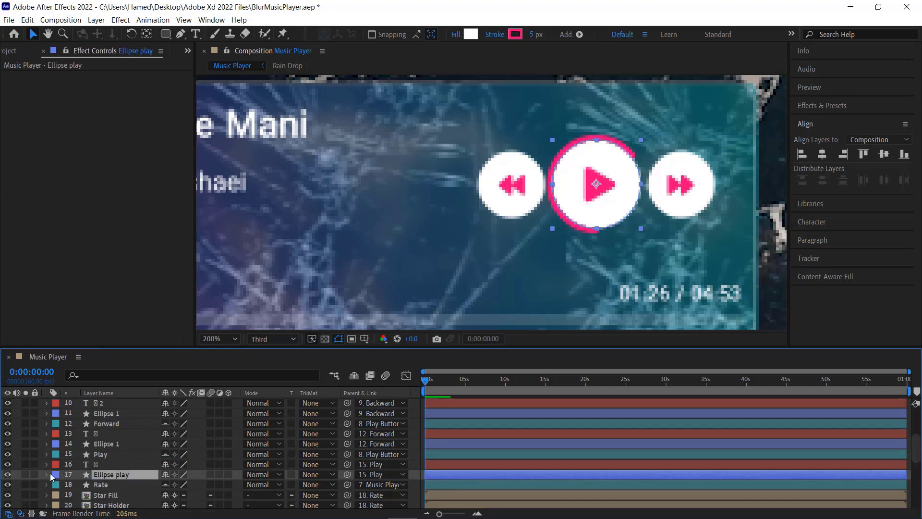
- Add a dash to the Ellipse play ring's Stroke 1, giving Dash 196.4 and Gap 10.0
click(48, 474)
scroll(154, 473, down, 1)
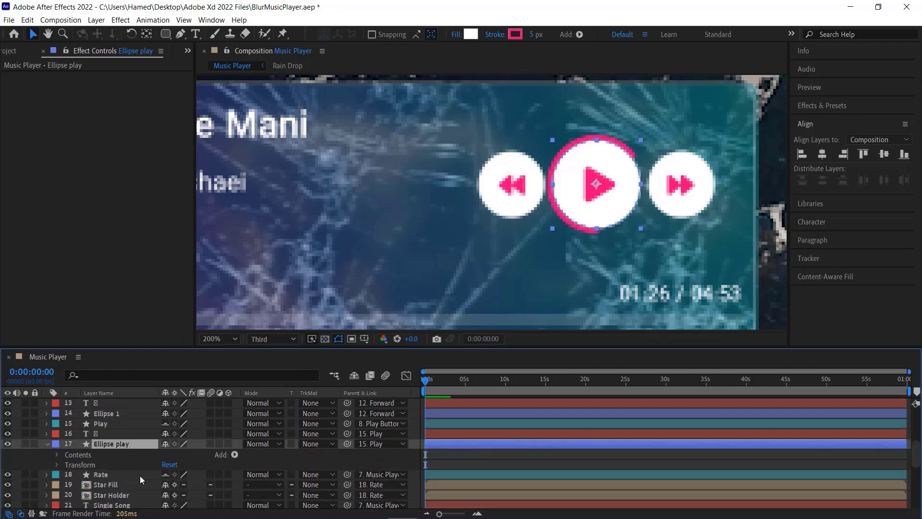
click(58, 455)
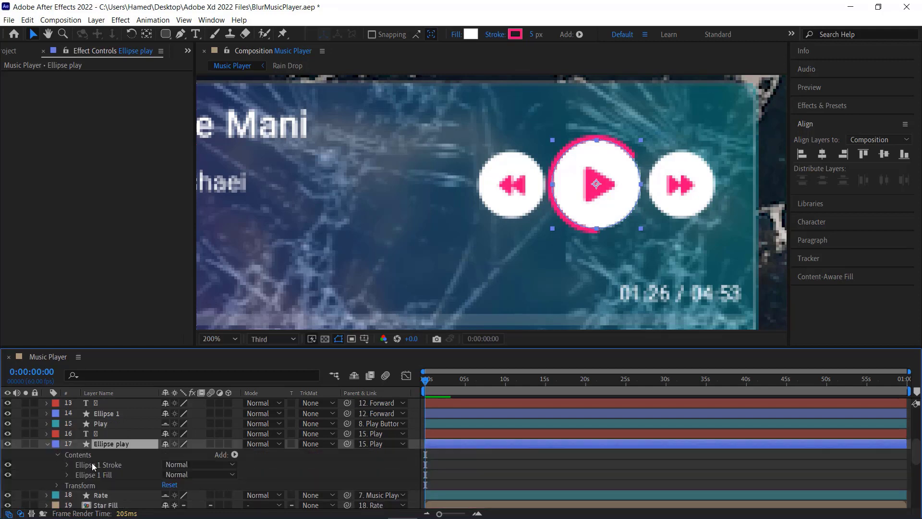
scroll(115, 466, down, 1)
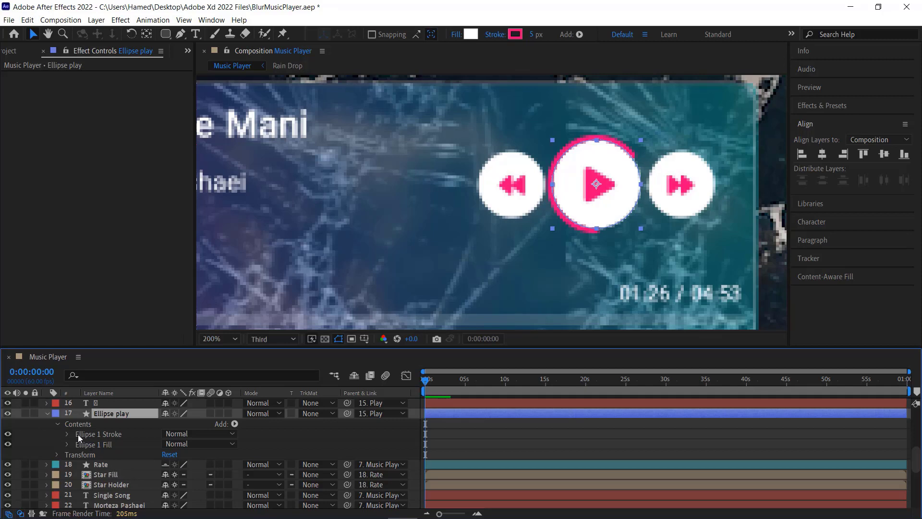
click(8, 444)
click(7, 444)
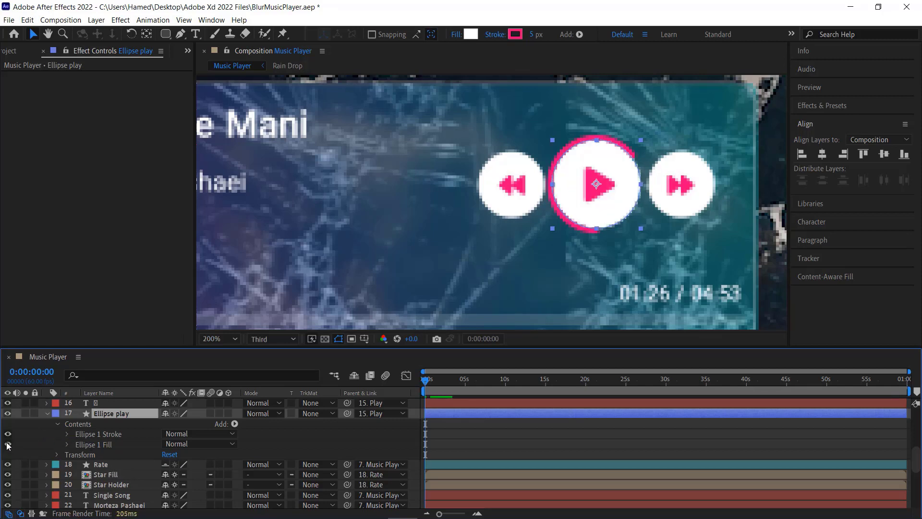
click(67, 434)
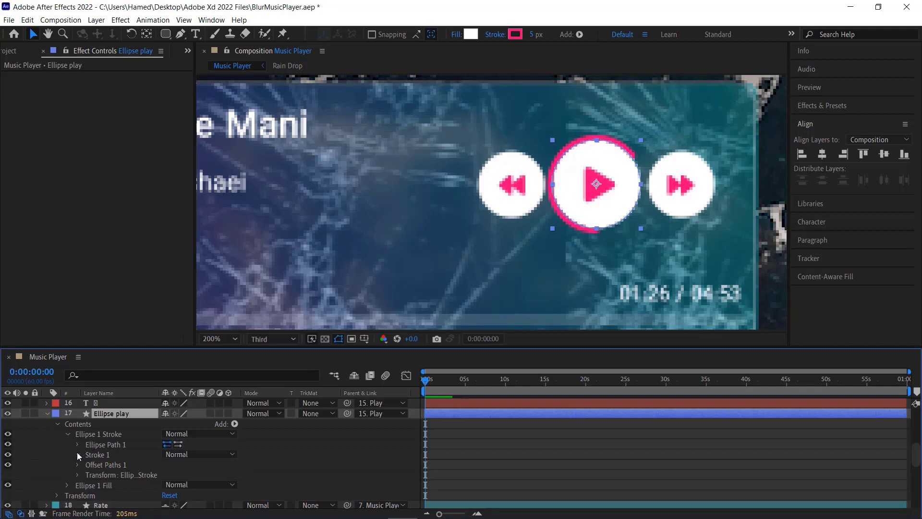
click(78, 454)
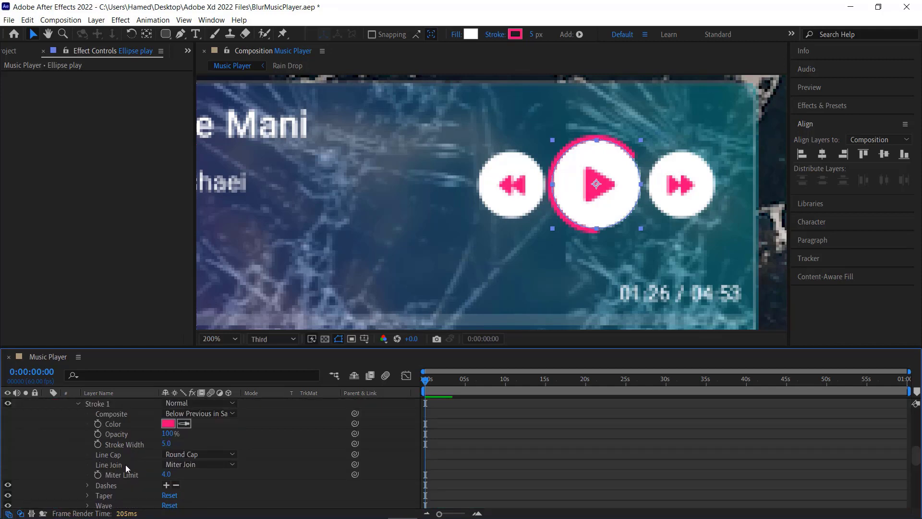
scroll(131, 481, down, 3)
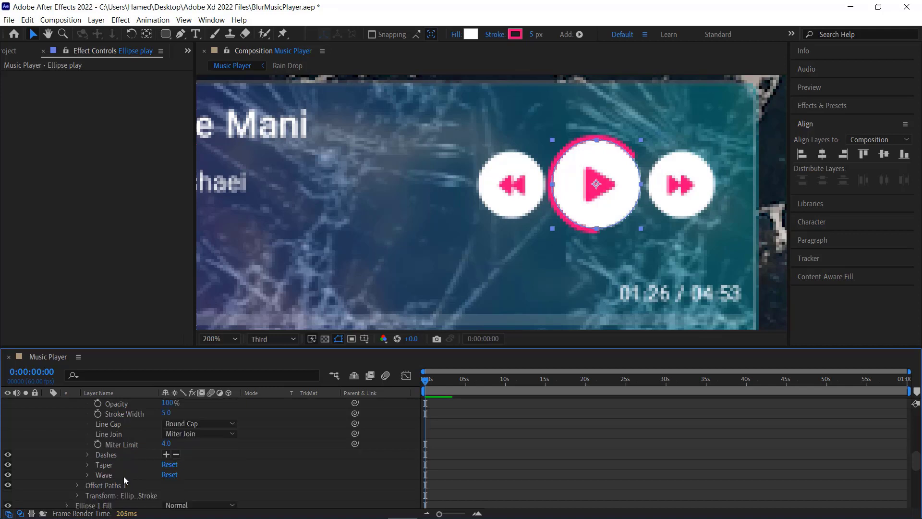
click(88, 454)
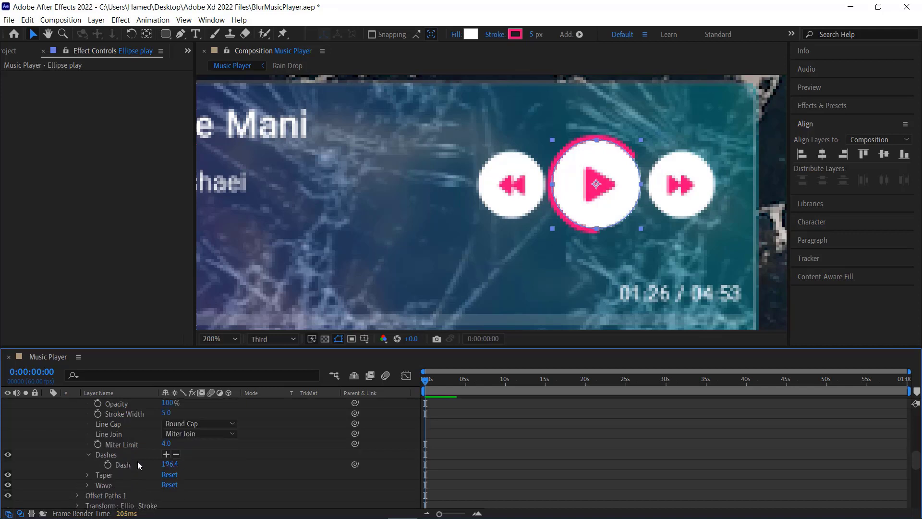
click(165, 455)
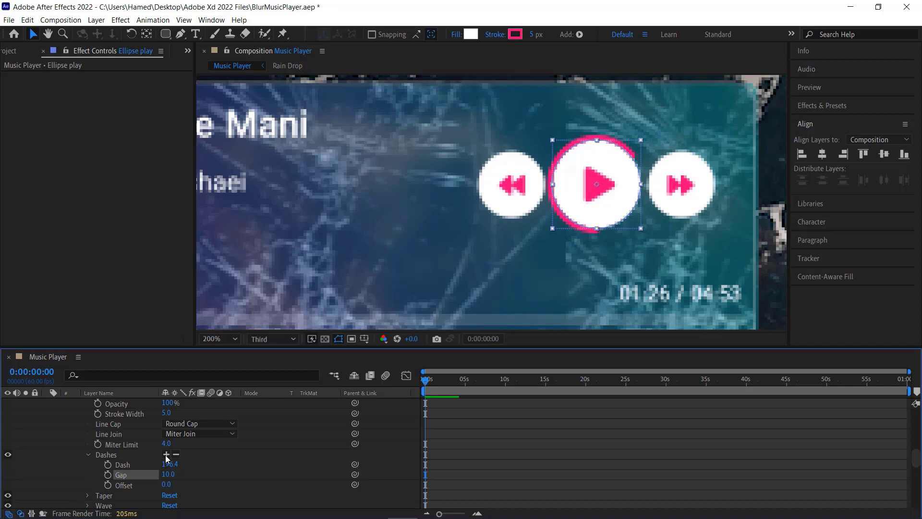
click(134, 465)
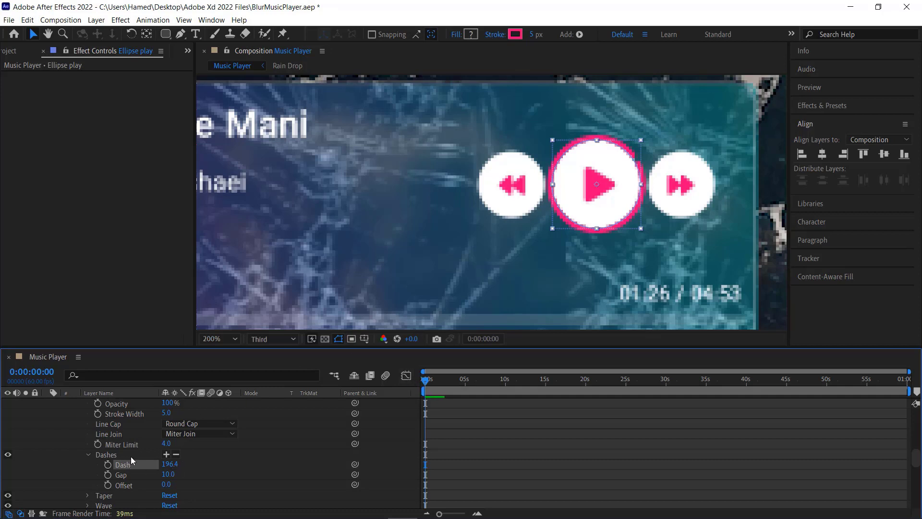
- Check the ellipse path's size, move to about 4.5 s, and enter a Dash of 92.3
scroll(131, 460, up, 3)
scroll(122, 446, up, 3)
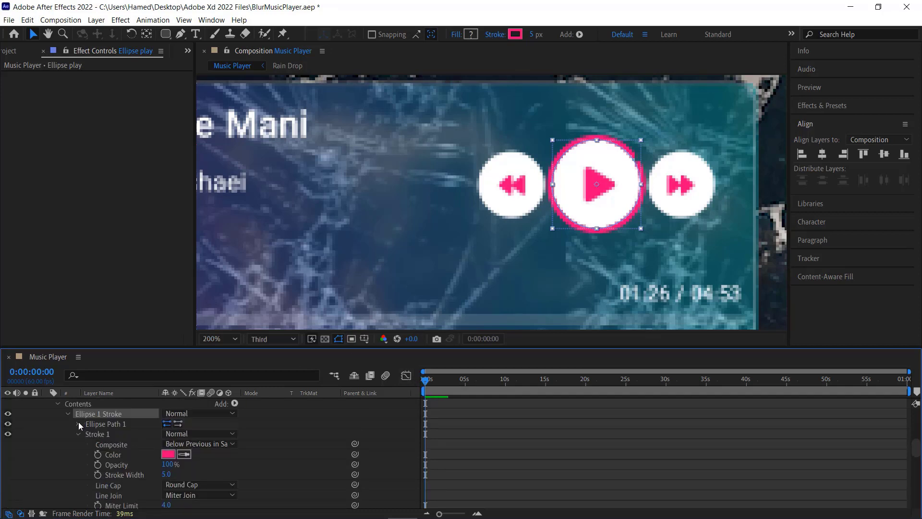
click(78, 424)
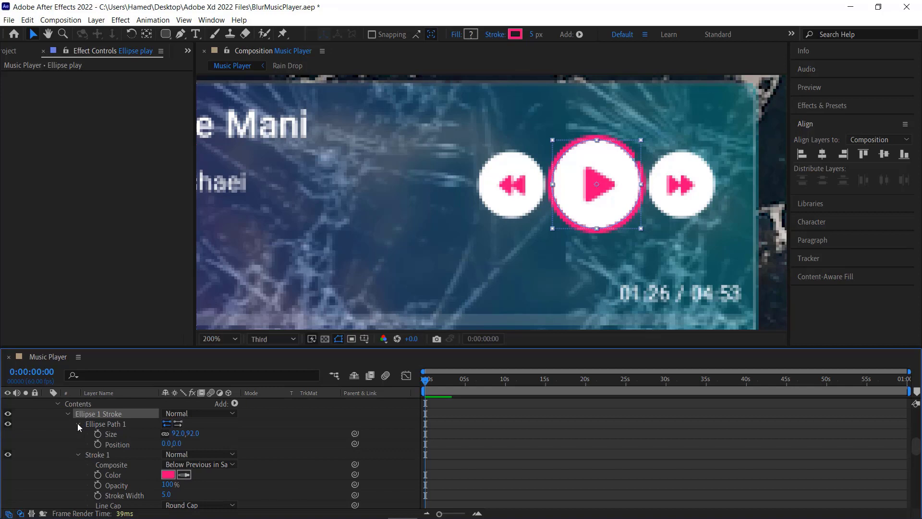
click(78, 425)
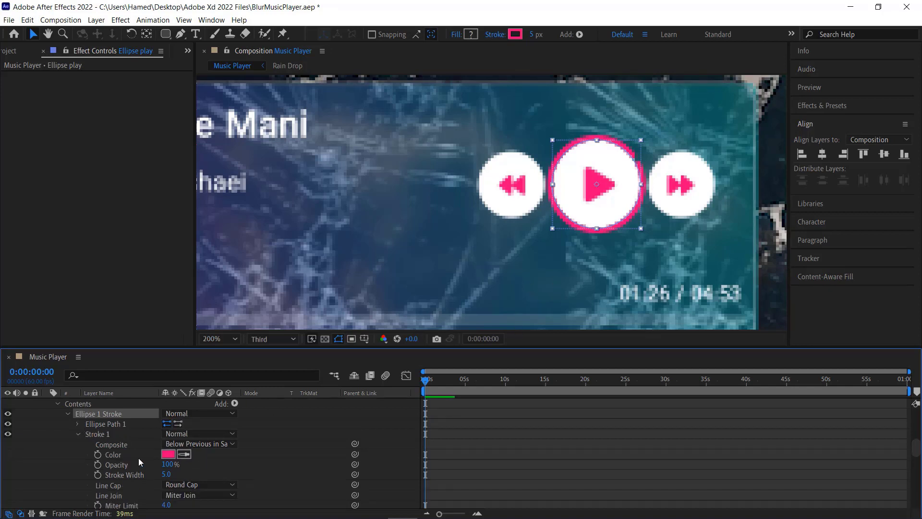
scroll(138, 457, down, 3)
scroll(138, 460, down, 3)
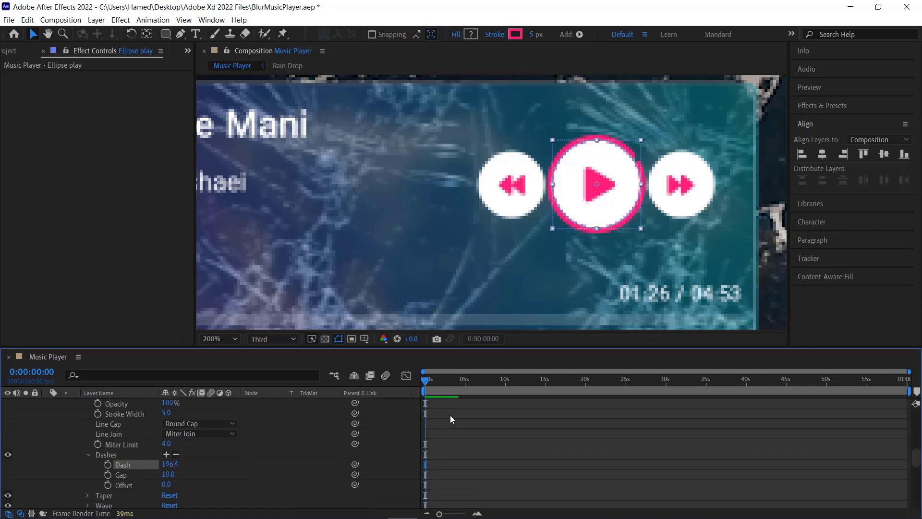
drag(447, 381, 466, 382)
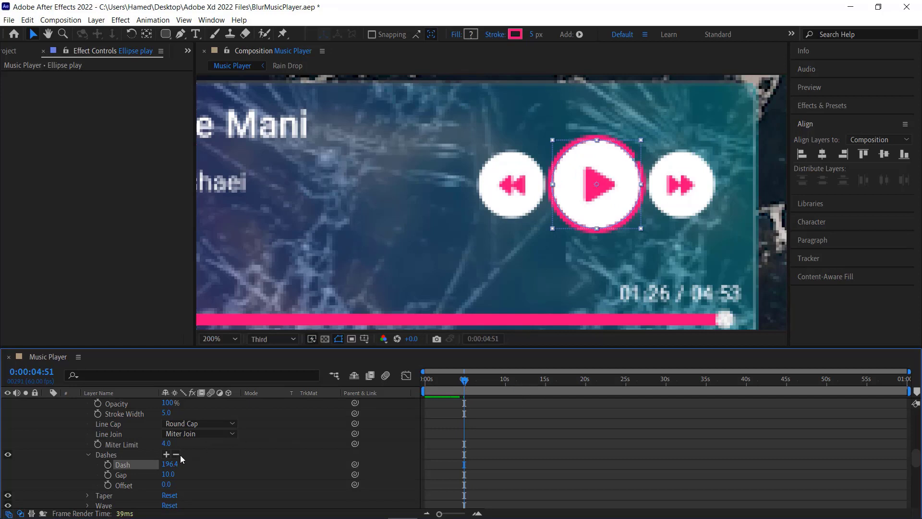
click(172, 465)
text(92.3)
key(Return)
- Set the viewer resolution to Full and the stroke dash Gap to 0
click(263, 338)
click(268, 366)
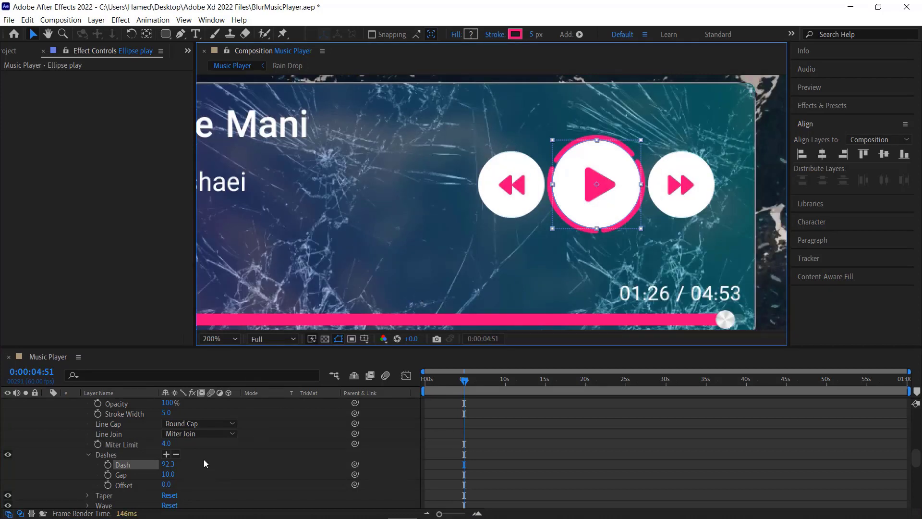
click(164, 474)
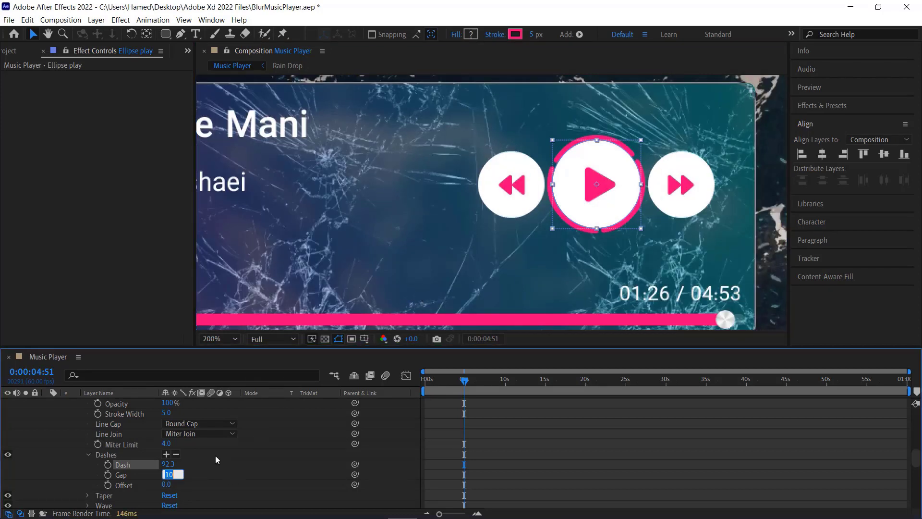
text(0)
key(Return)
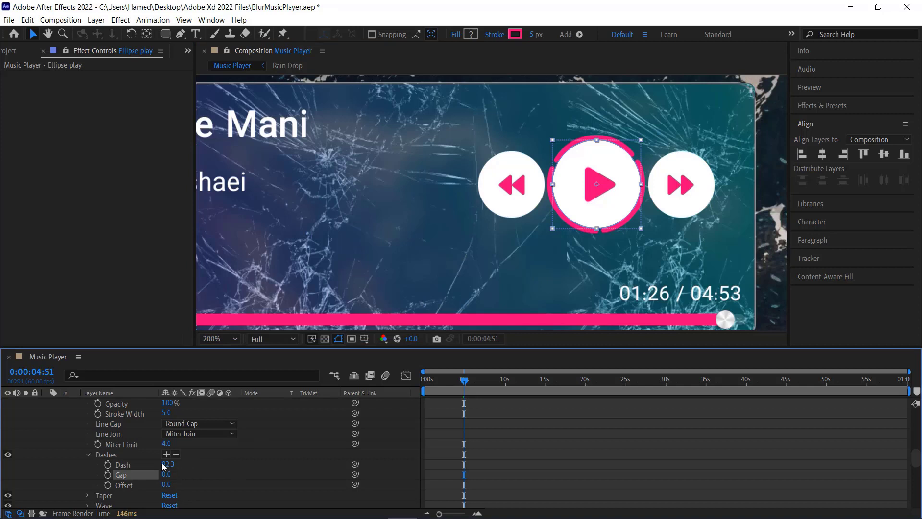
- Set Dash to 92*3.14 so it equals the 288.9 circumference
click(166, 463)
text(92.3.)
key(ctrl+a)
text(92)
text(*)
text(3)
text(.14)
key(Return)
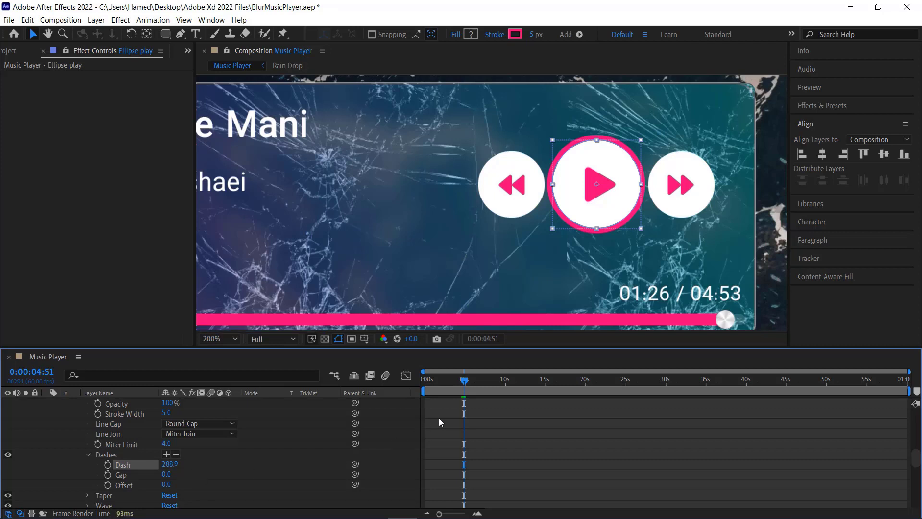
- Add Dash and Gap keyframes at 4:51, then return to 0s
click(107, 464)
click(107, 475)
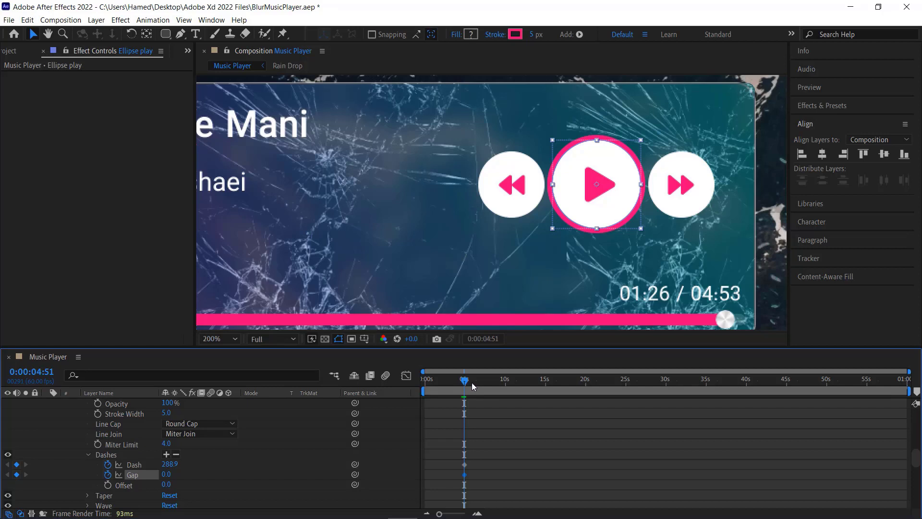
click(171, 464)
drag(464, 380, 398, 384)
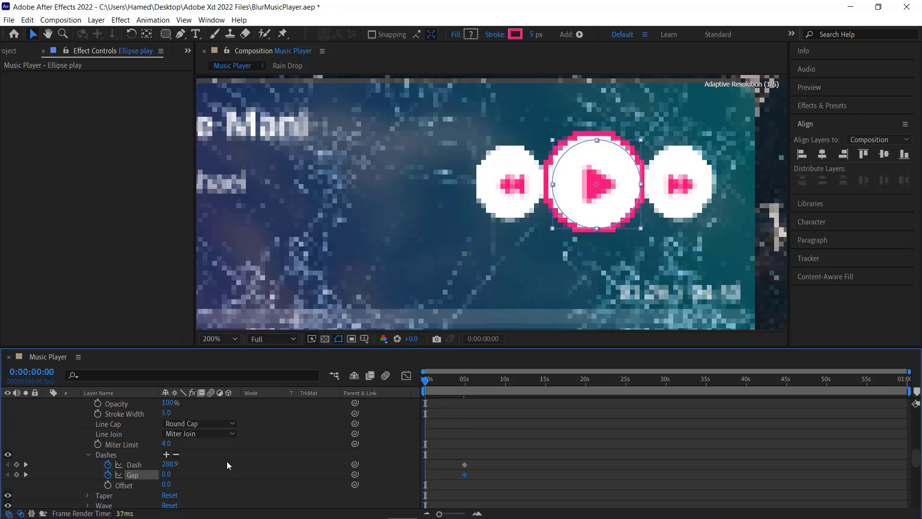
- At 0s set Dash to 0 and Gap to 288.9 to hide the ring
click(172, 464)
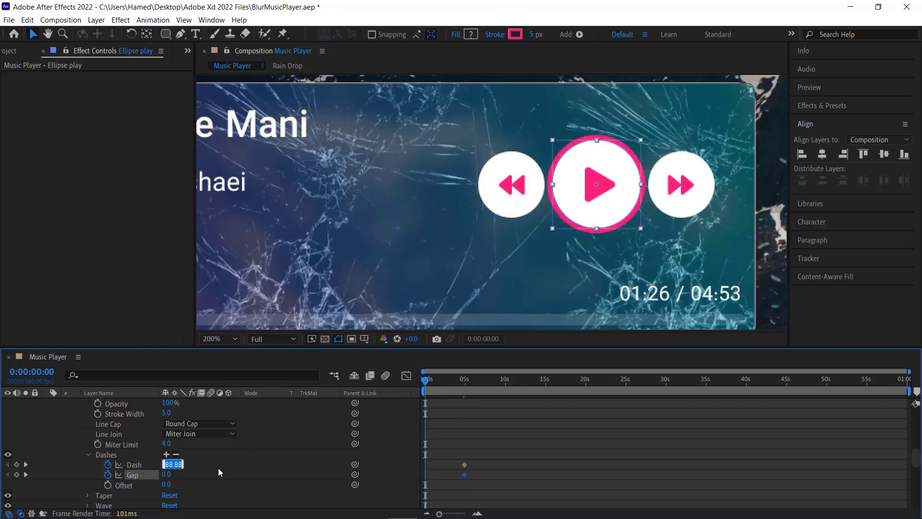
text(0)
key(Return)
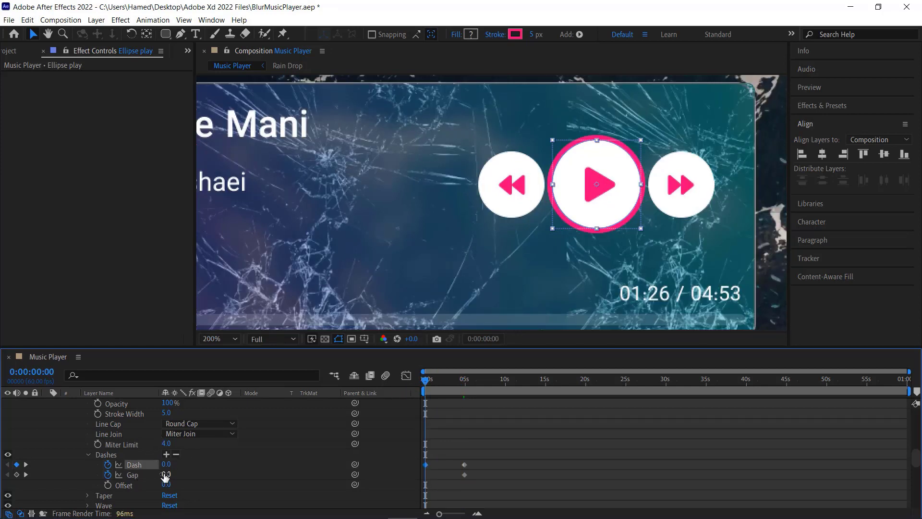
drag(166, 474, 215, 467)
key(Return)
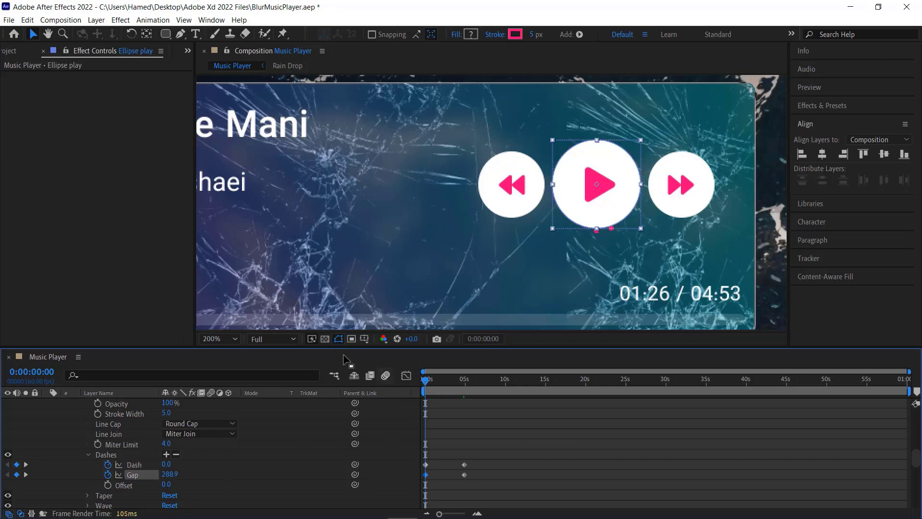
- Scrub the timeline forward to preview the ring drawing itself on
click(264, 339)
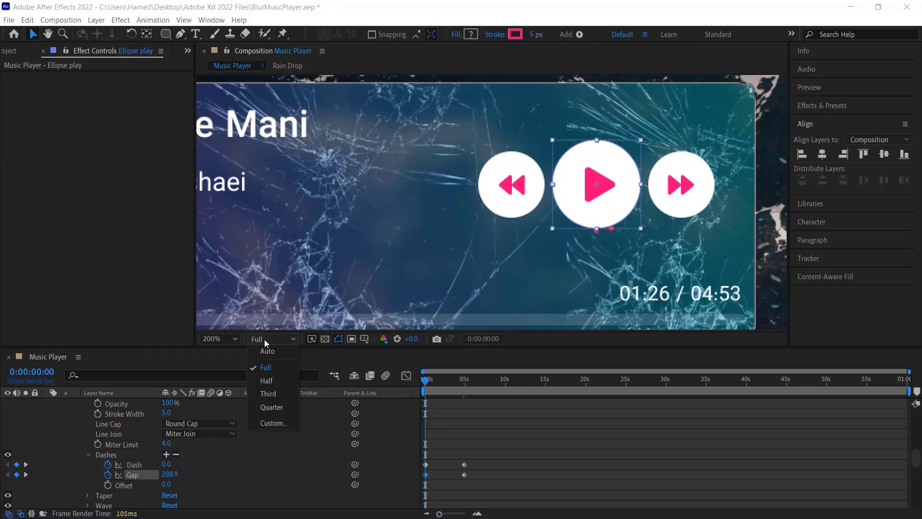
click(428, 381)
drag(428, 380, 431, 382)
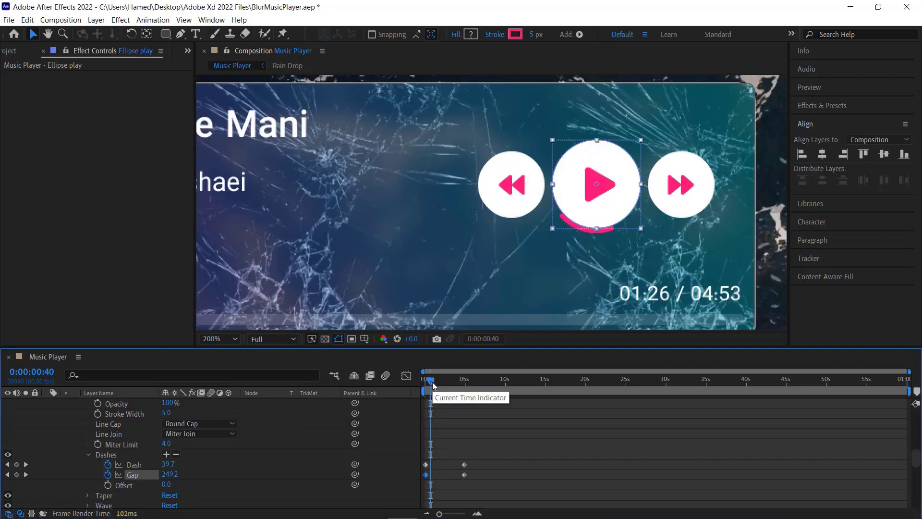
drag(432, 384, 439, 384)
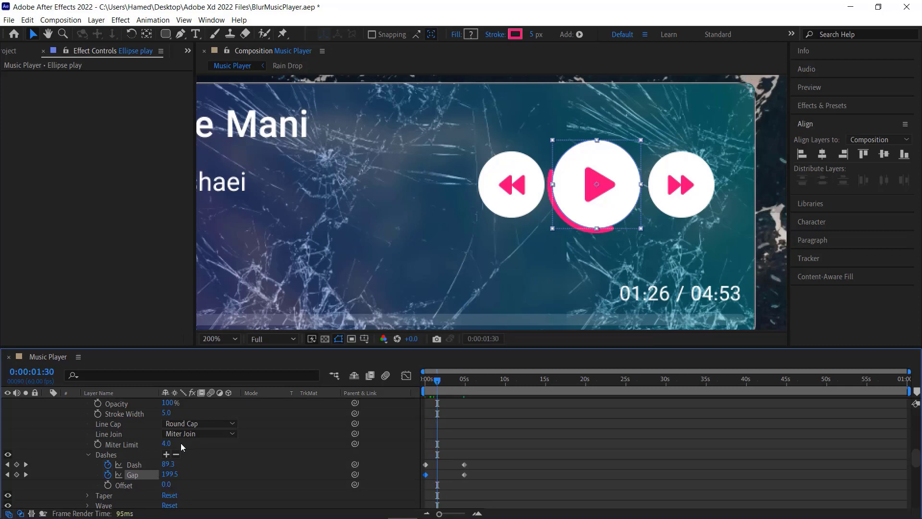
- Expand Offset Paths 1 under the ellipse stroke and change its Amount from 2.5 to 0
scroll(197, 451, down, 3)
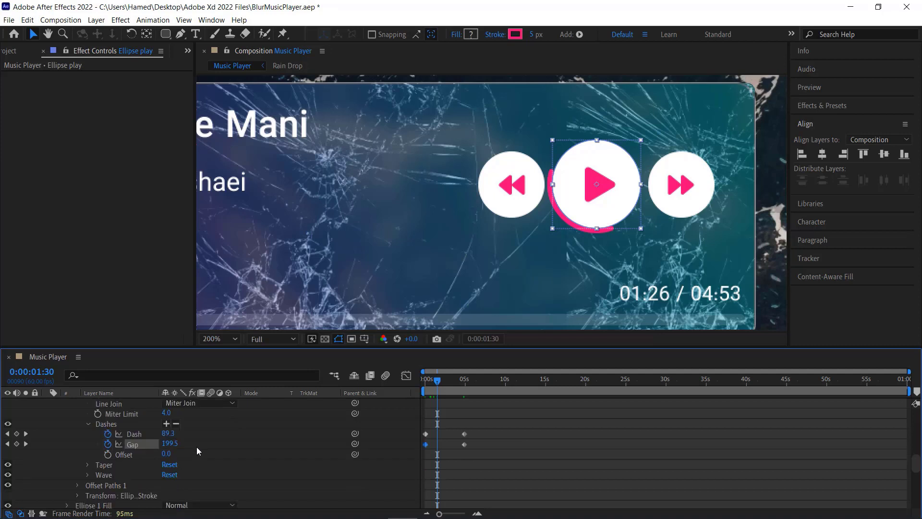
click(78, 485)
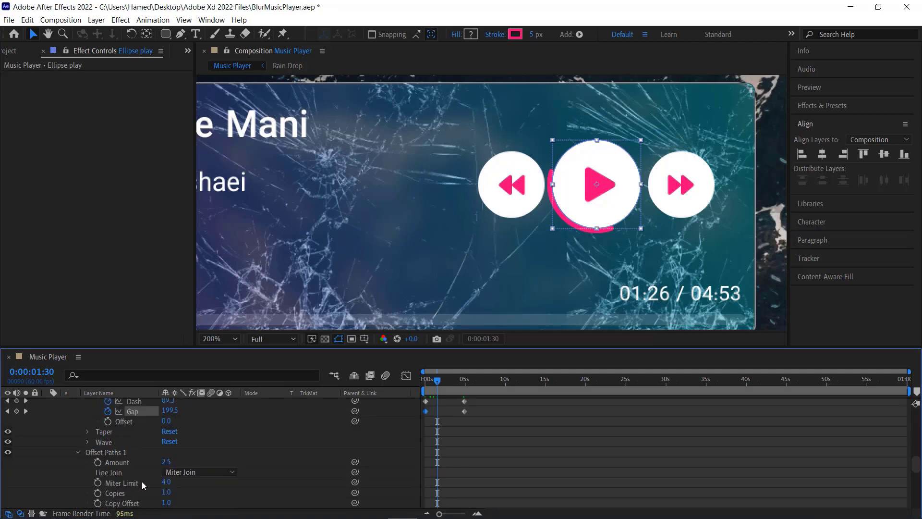
click(166, 462)
text(0)
key(Return)
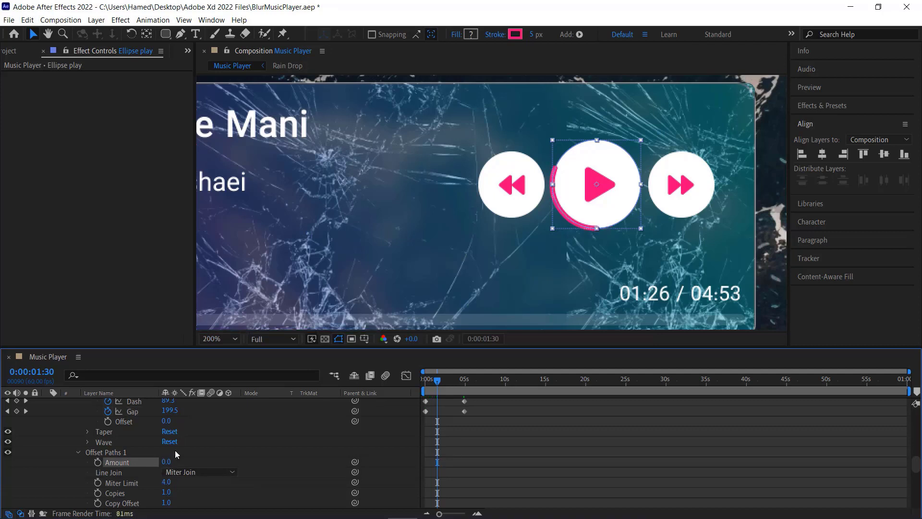
scroll(162, 441, up, 2)
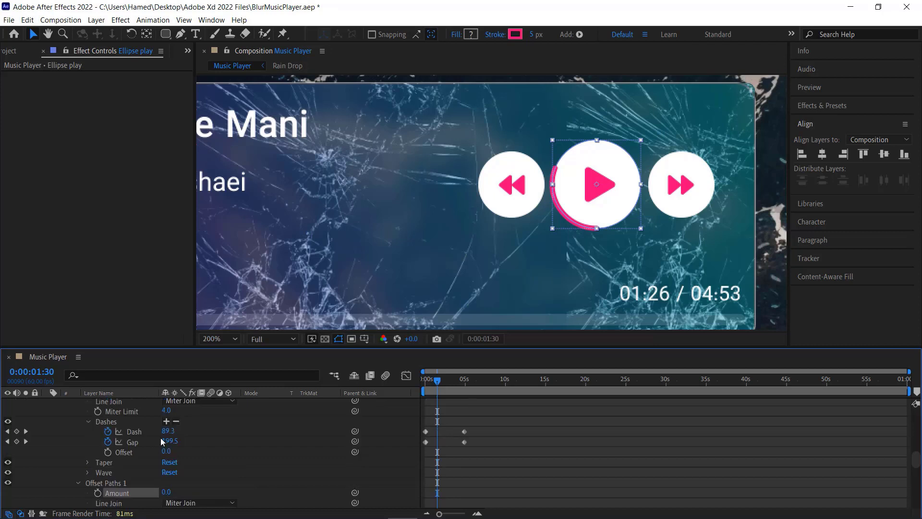
scroll(163, 441, up, 2)
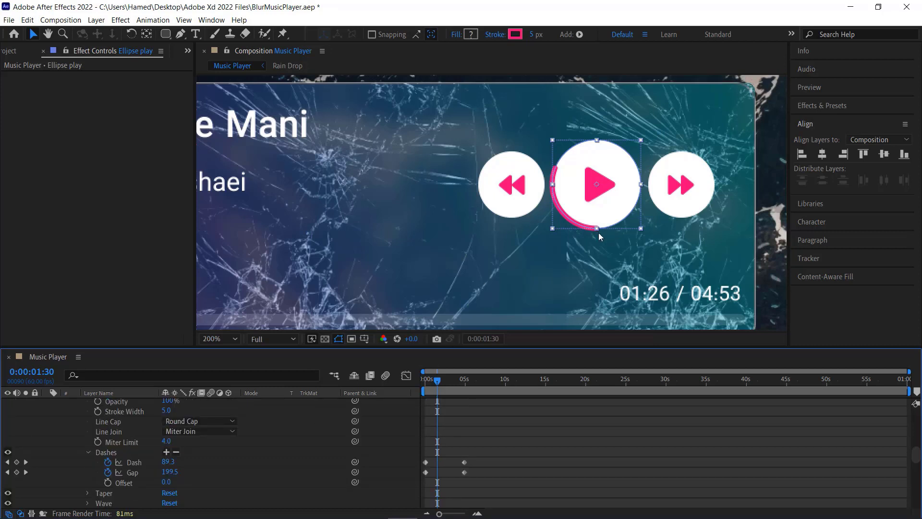
scroll(122, 440, up, 2)
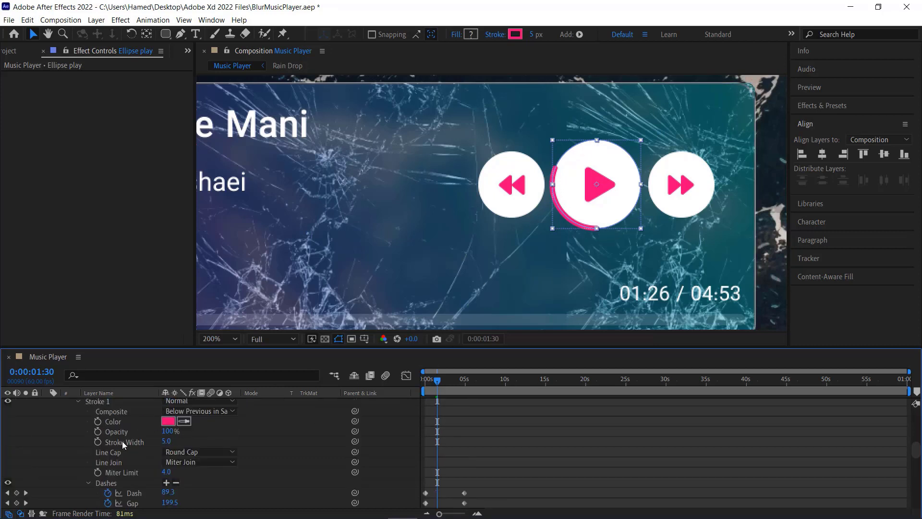
scroll(122, 441, up, 2)
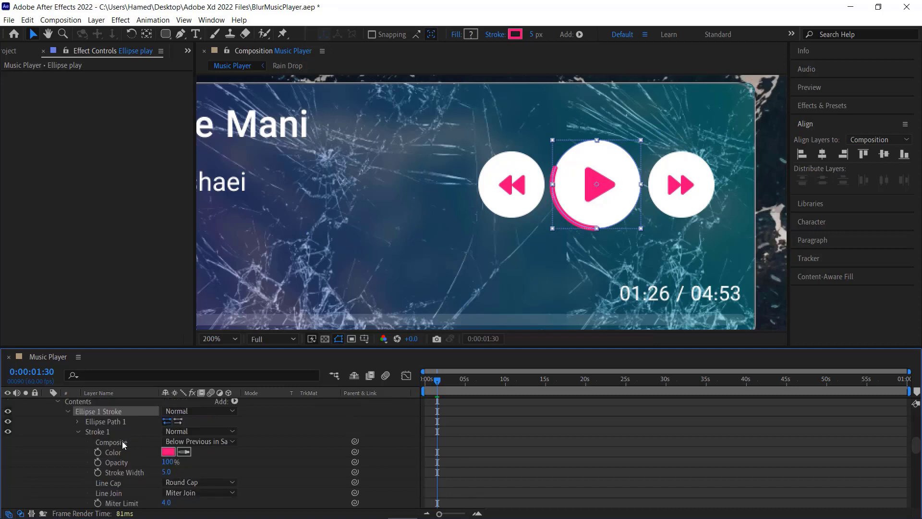
- Set the ellipse group's Transform Rotation to 180° and scrub to preview the ring
click(78, 432)
click(68, 411)
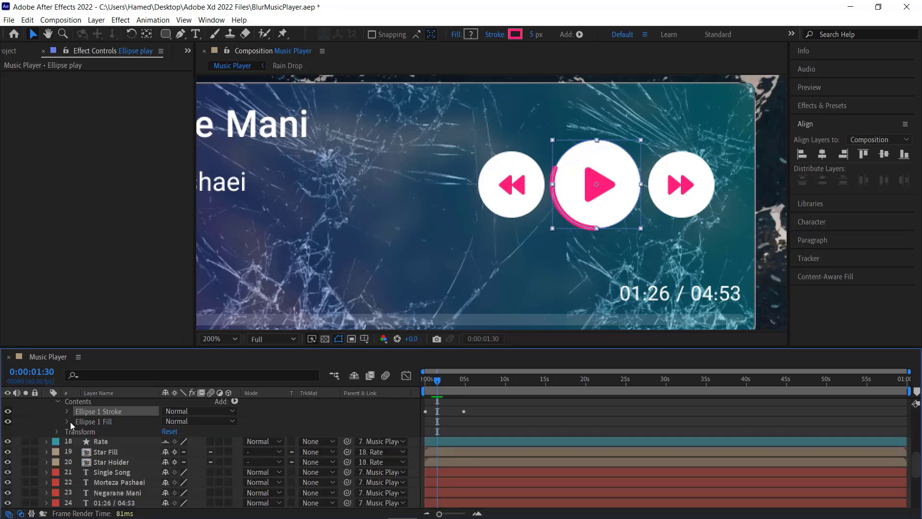
click(58, 431)
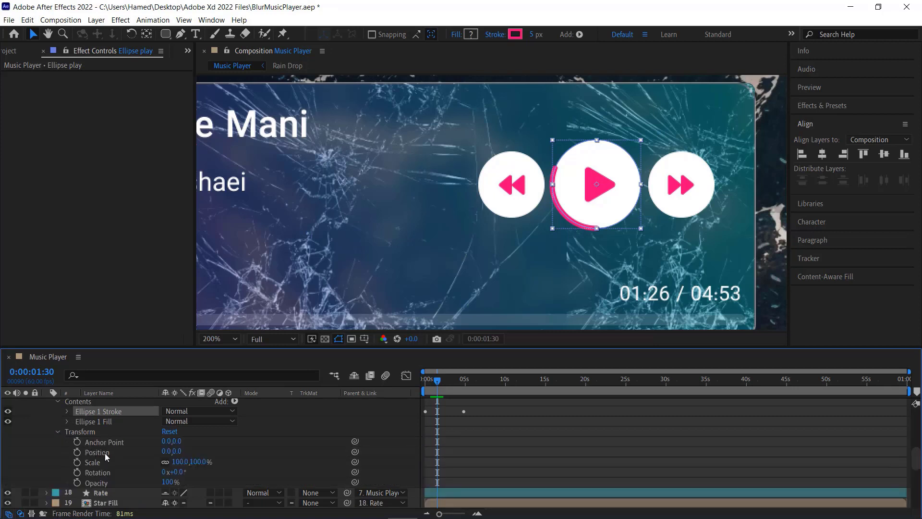
click(176, 472)
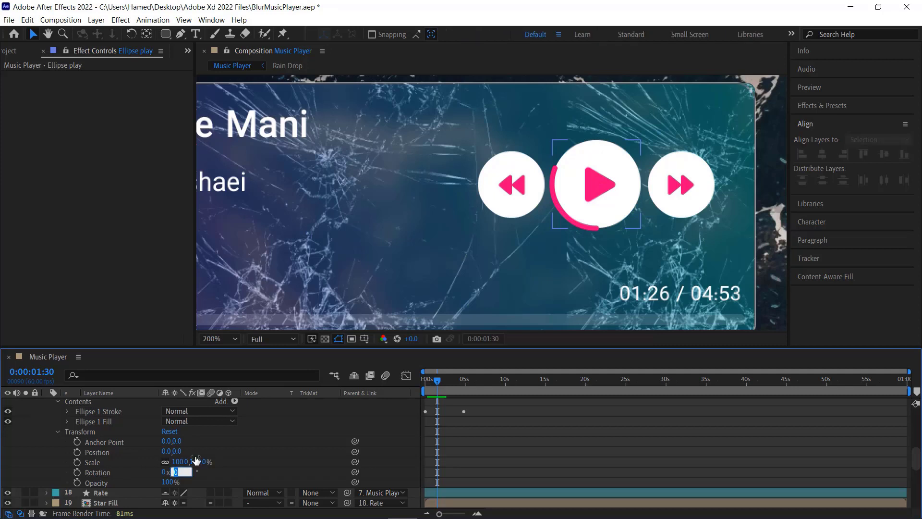
text(180)
key(Return)
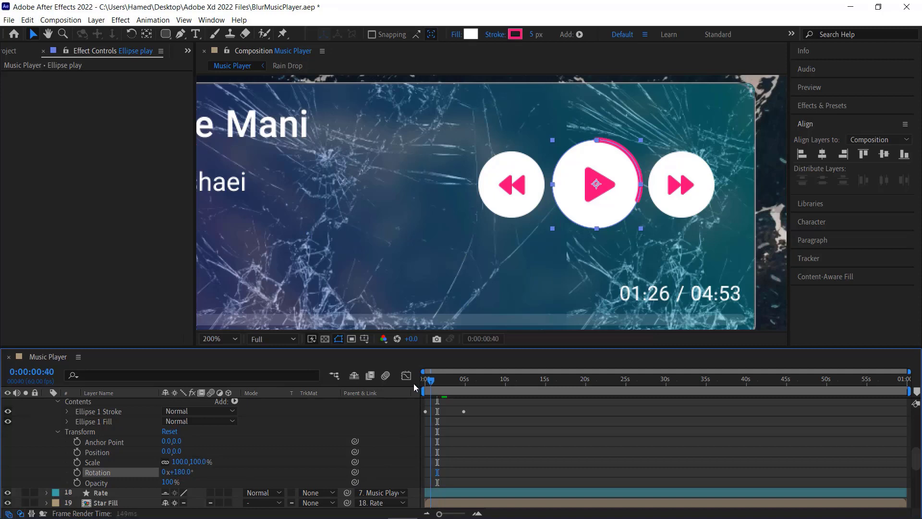
drag(432, 385, 460, 385)
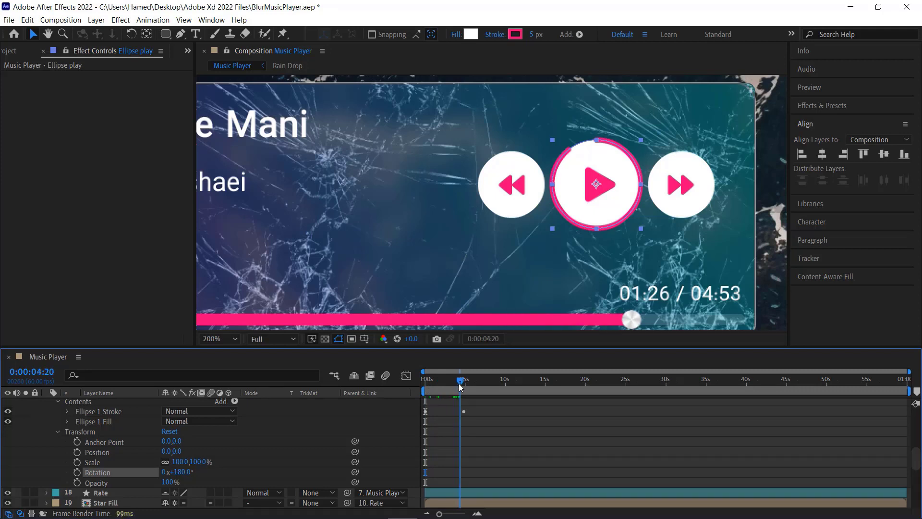
drag(460, 385, 458, 384)
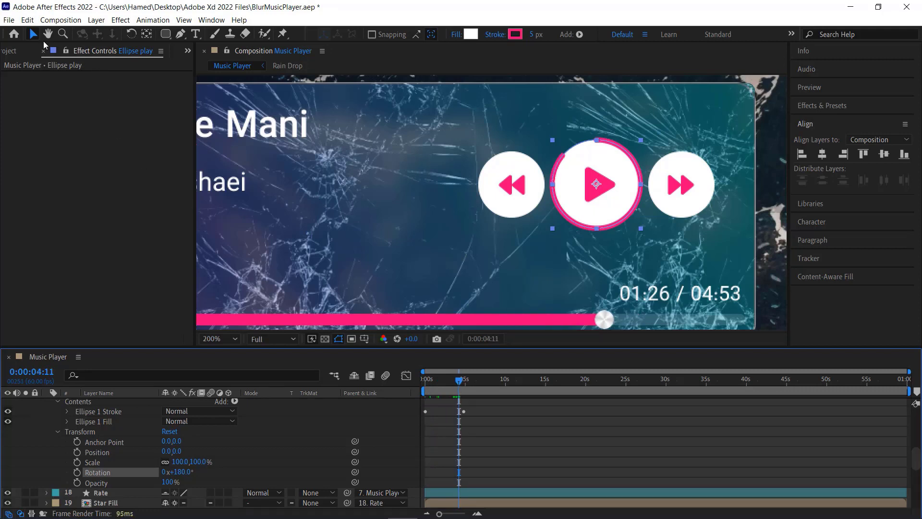
- Save the project via File > Save, then zoom the viewer out and back in
click(10, 20)
click(52, 115)
key(comma)
key(period)
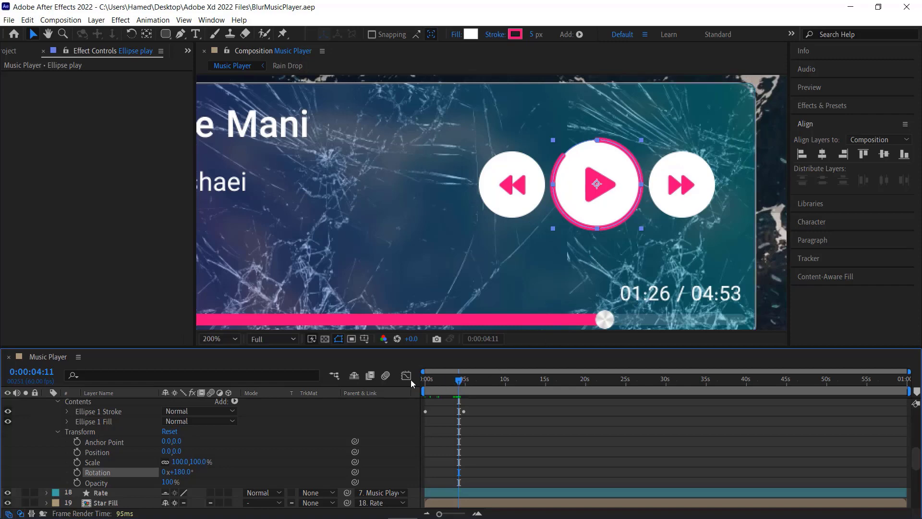
- Return to an early frame and collapse the Ellipse play layer's properties
click(433, 380)
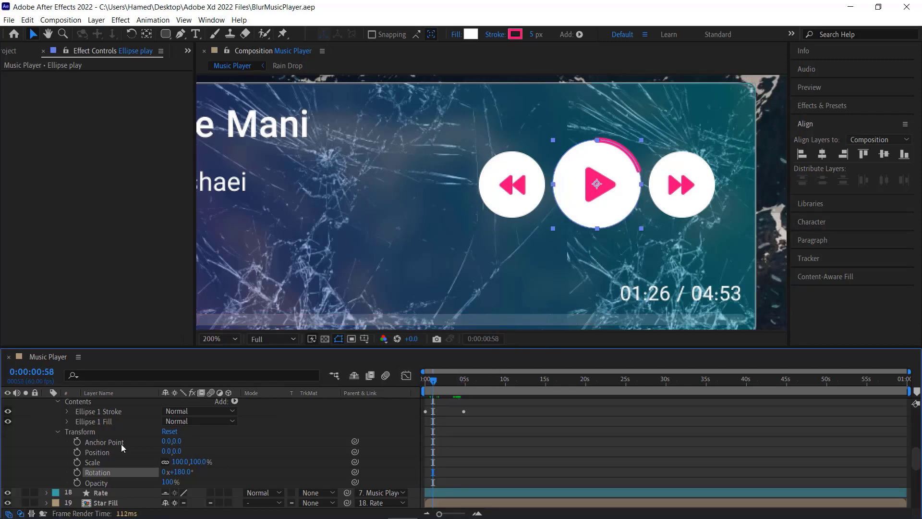
scroll(122, 448, up, 1)
scroll(70, 451, up, 2)
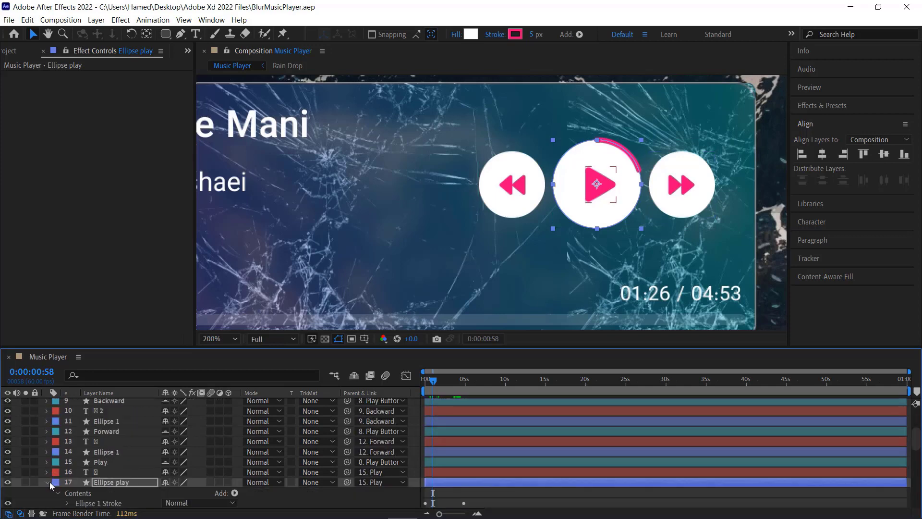
click(48, 482)
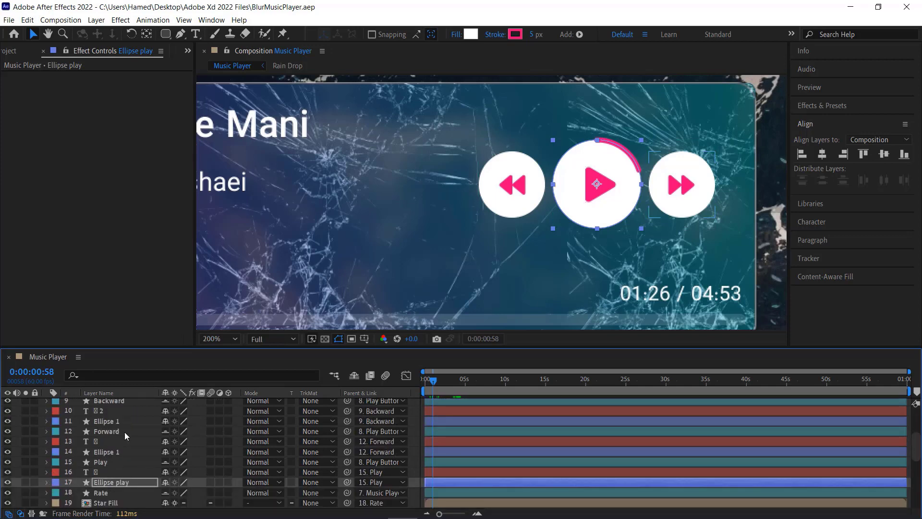
scroll(125, 431, down, 1)
scroll(125, 431, down, 1)
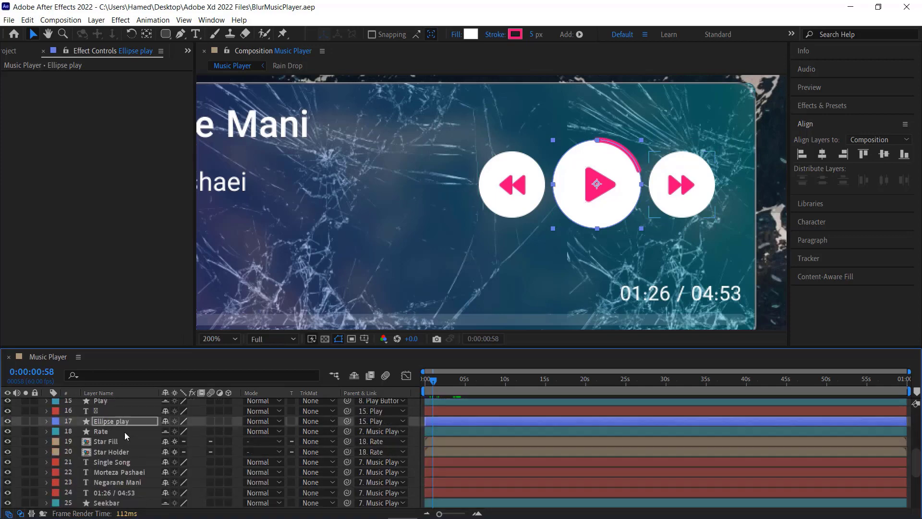
- Add an expression to the Source Text of the 01:26 / 04:53 layer (layer 24)
click(120, 489)
scroll(131, 452, down, 1)
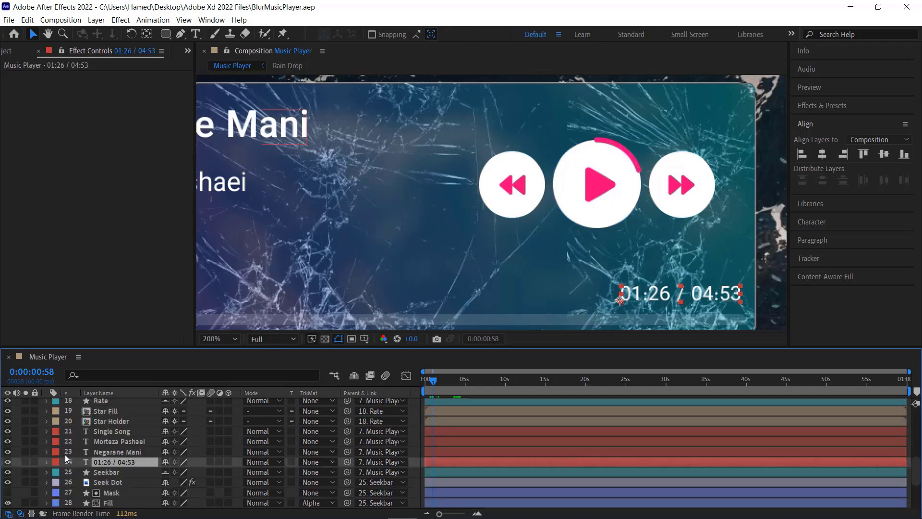
click(47, 462)
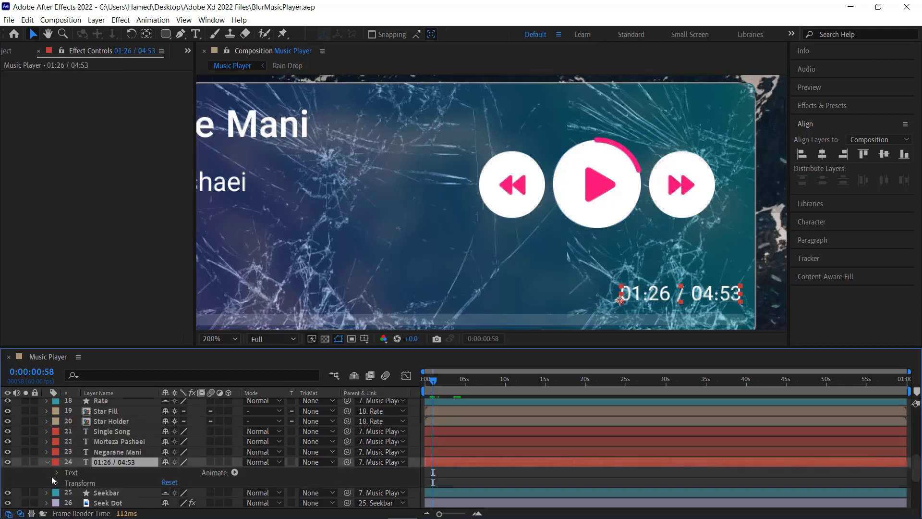
click(57, 472)
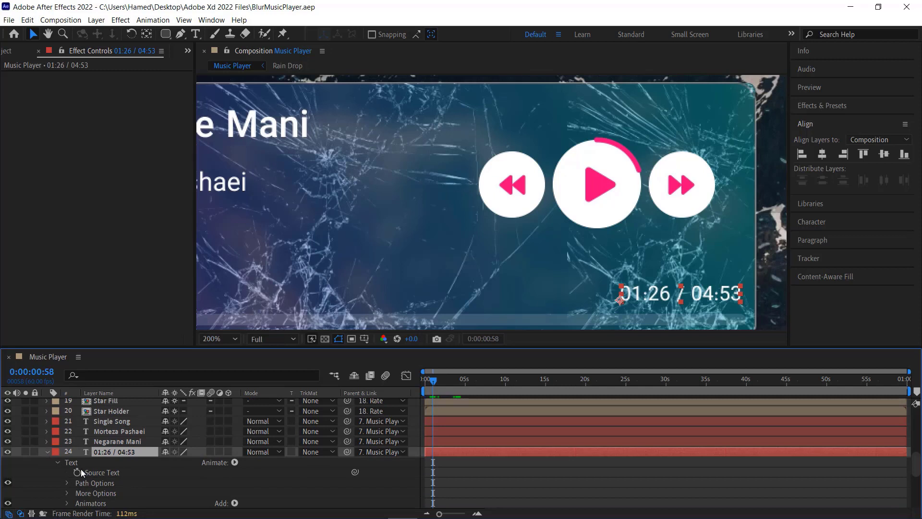
alt+click(78, 472)
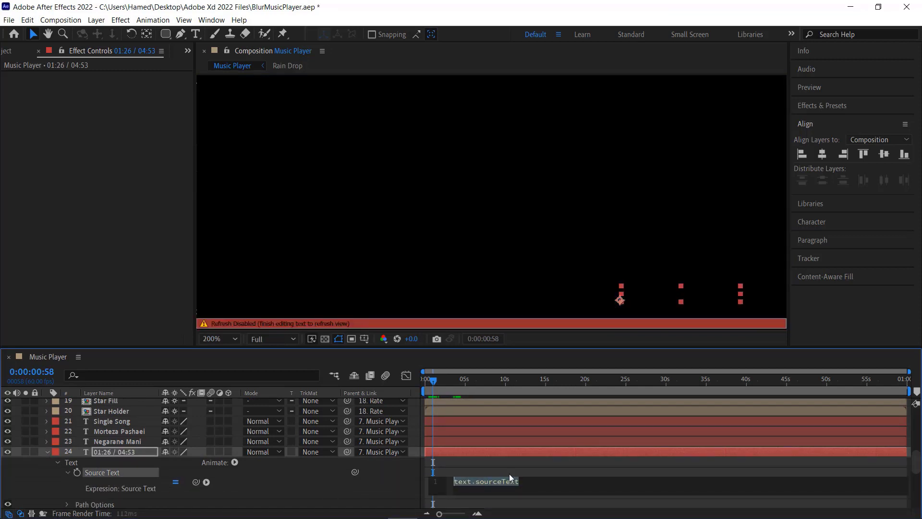
- Set the Source Text expression to time; and scrub to 0:00:02:46 to preview
text(time;)
click(510, 470)
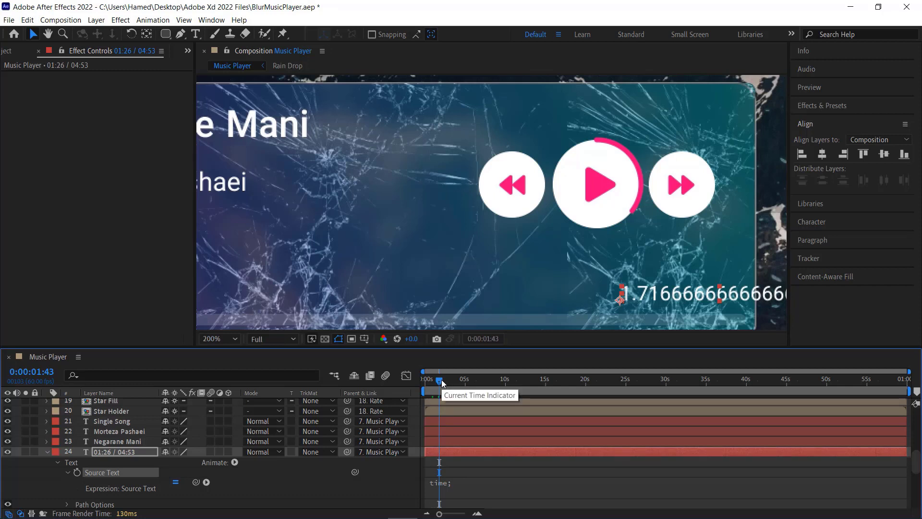
drag(442, 379, 448, 381)
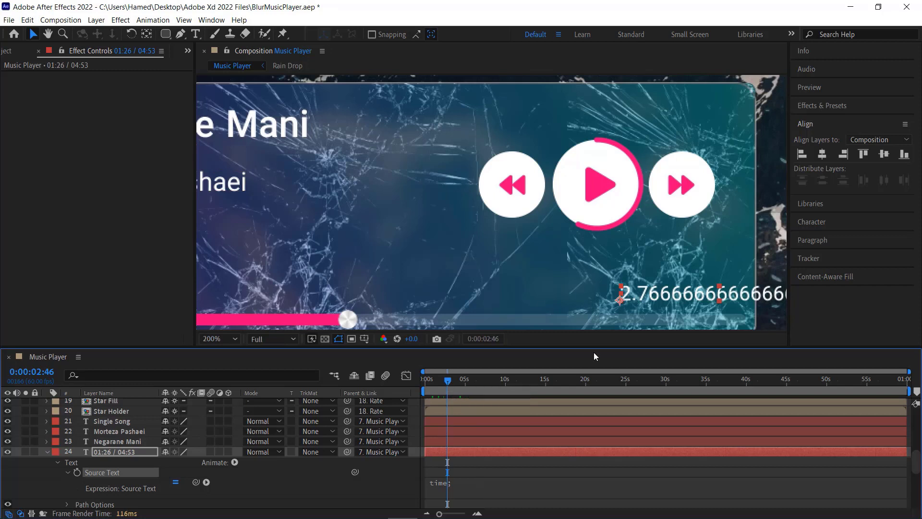
- Rewrite the expression start as let currentTime = time; let m = Math.floor
click(472, 486)
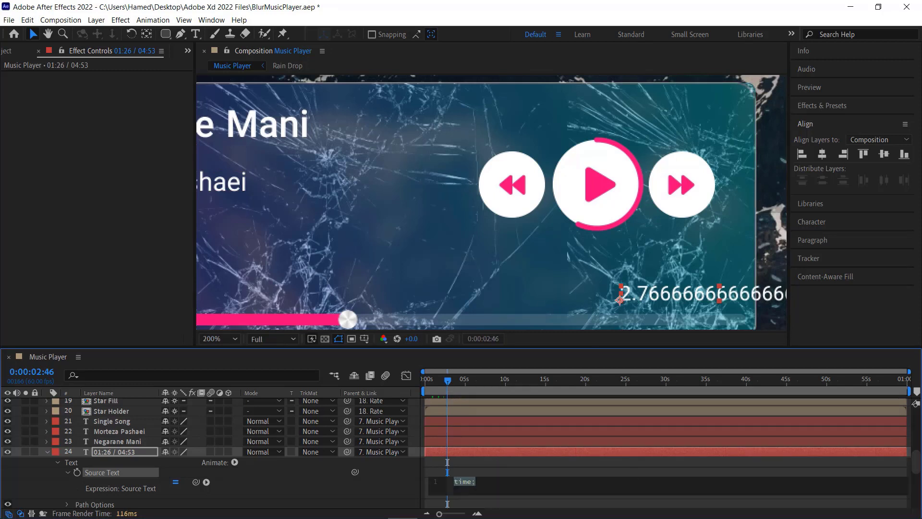
click(581, 439)
click(476, 483)
key(Home)
text(let current)
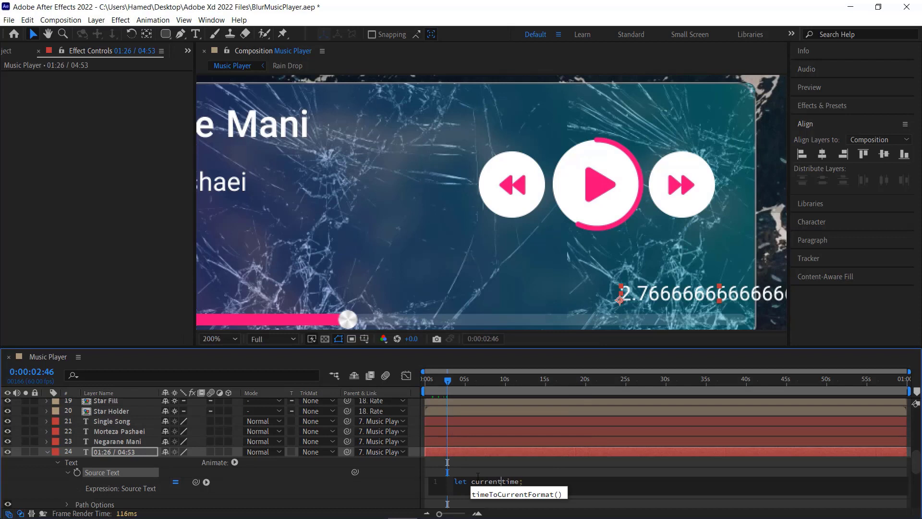
text(Time = time; )
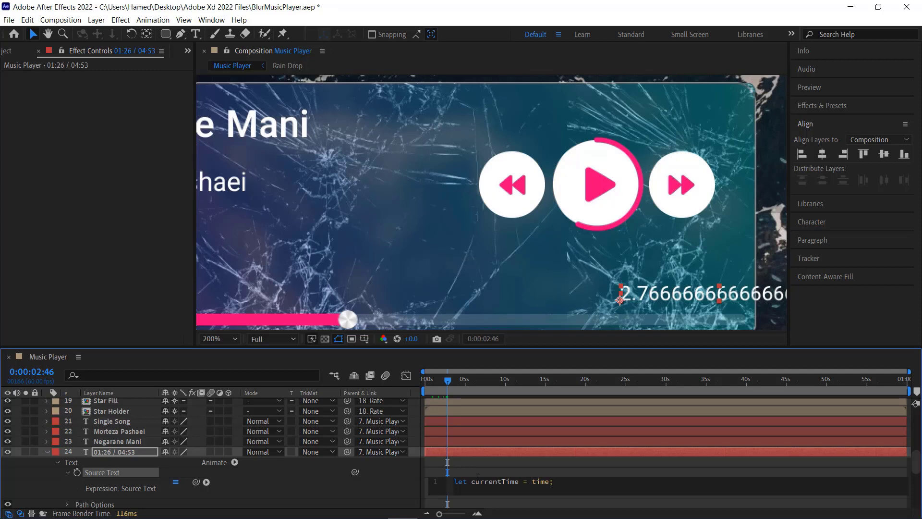
text(let)
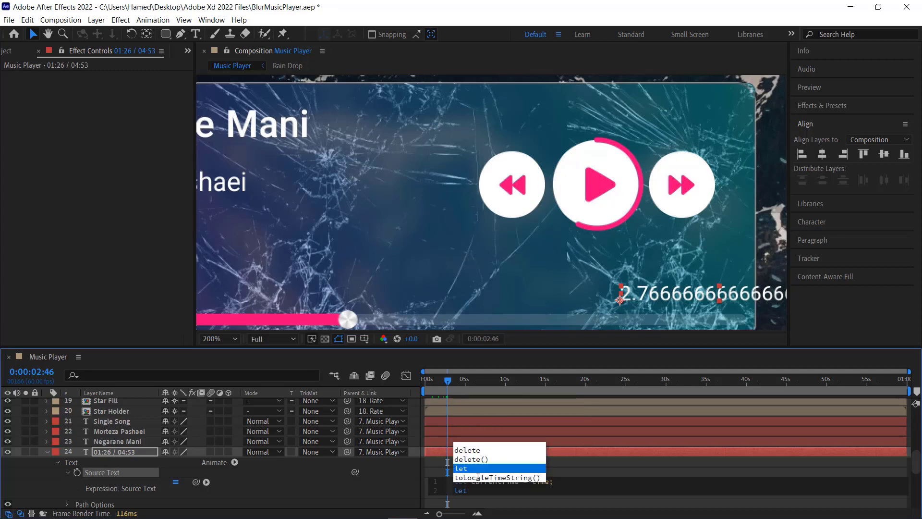
text( m           )
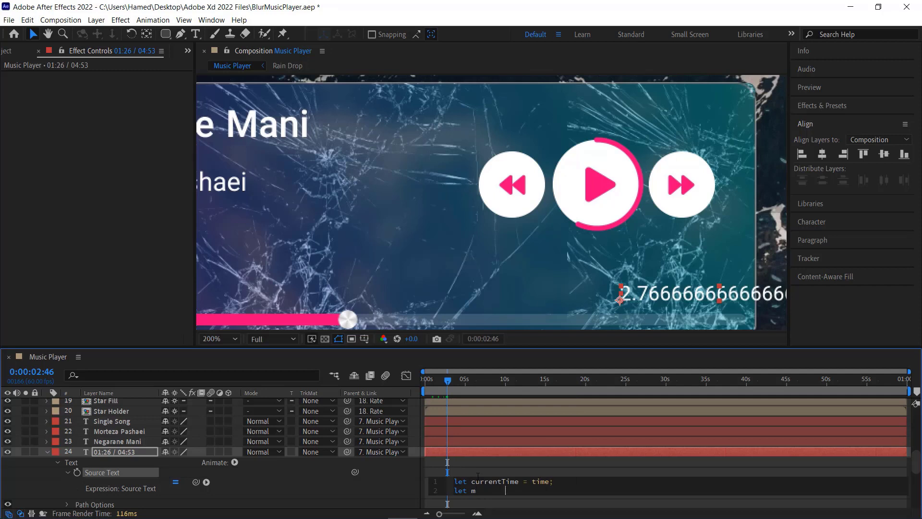
text(= )
text(Math)
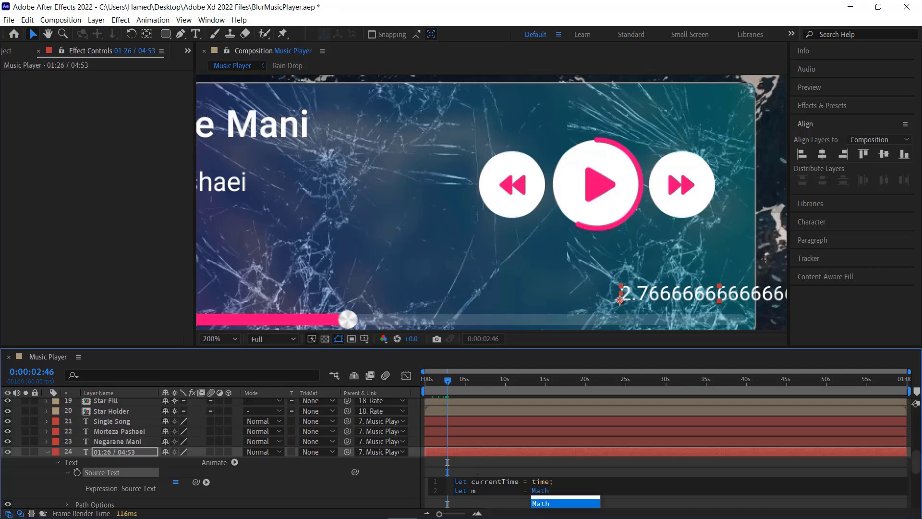
text(.floor)
- Complete the minutes line with Math.floor(time / 60) and add a zero-padding line for minutes
key(Return)
text(;)
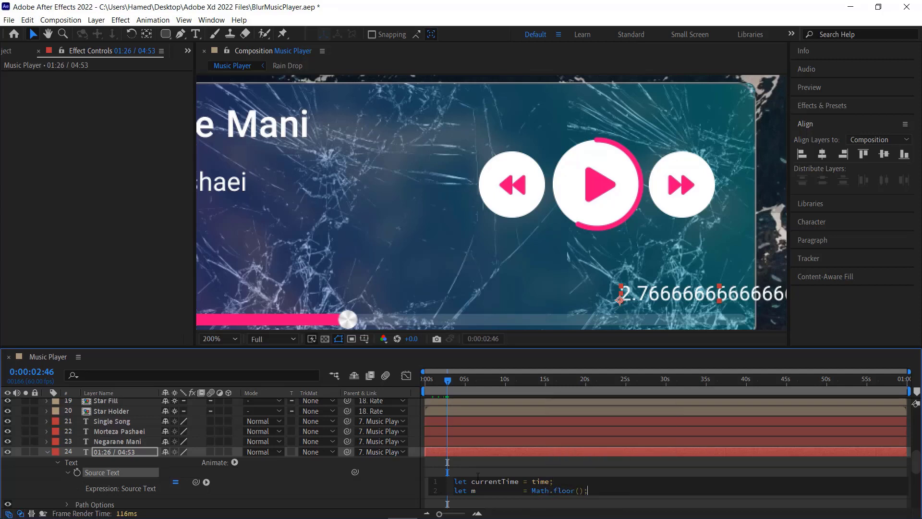
key(Left)
key(Left)
key(Left)
text(time / )
text(60)
key(Return)
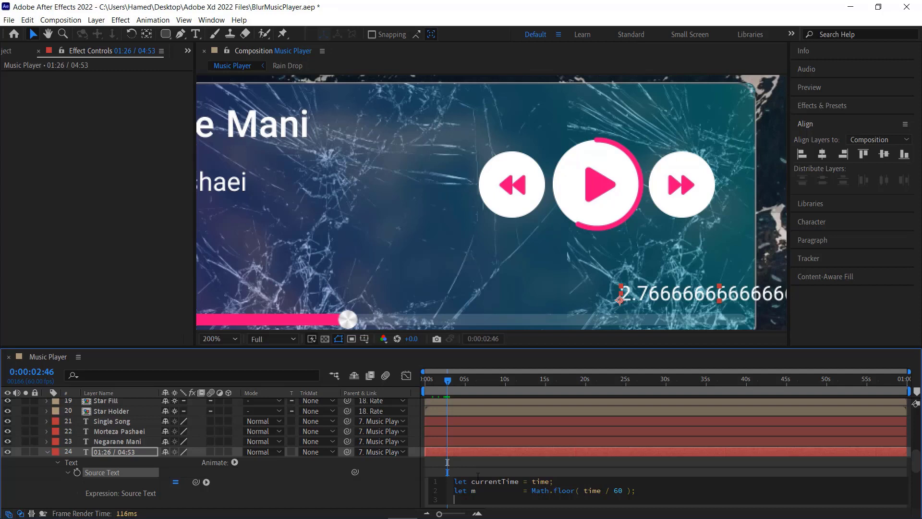
text(m)
text(m < )
text(10 ?)
text(0)
text(+)
text(m)
text(m;)
- Duplicate the two minutes lines and rename every m to s for the seconds
key(shift+Up)
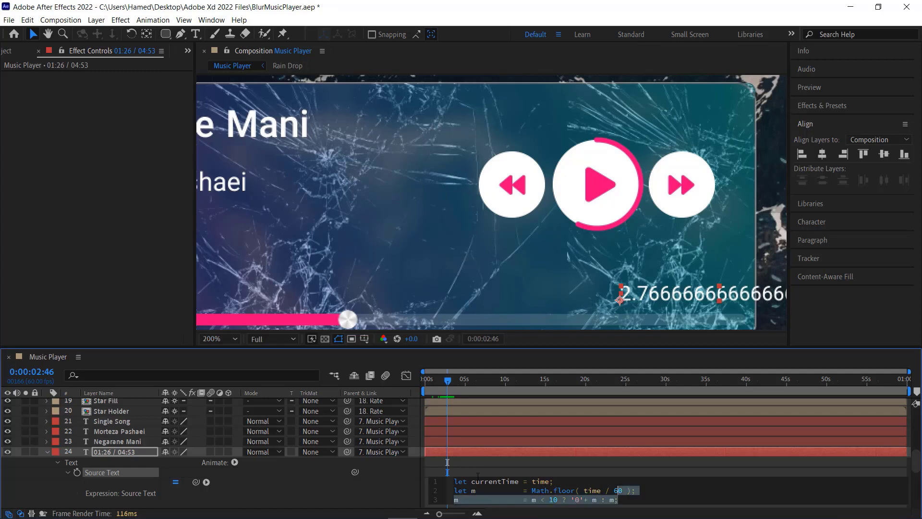
key(shift+Home)
key(ctrl+c)
key(Down)
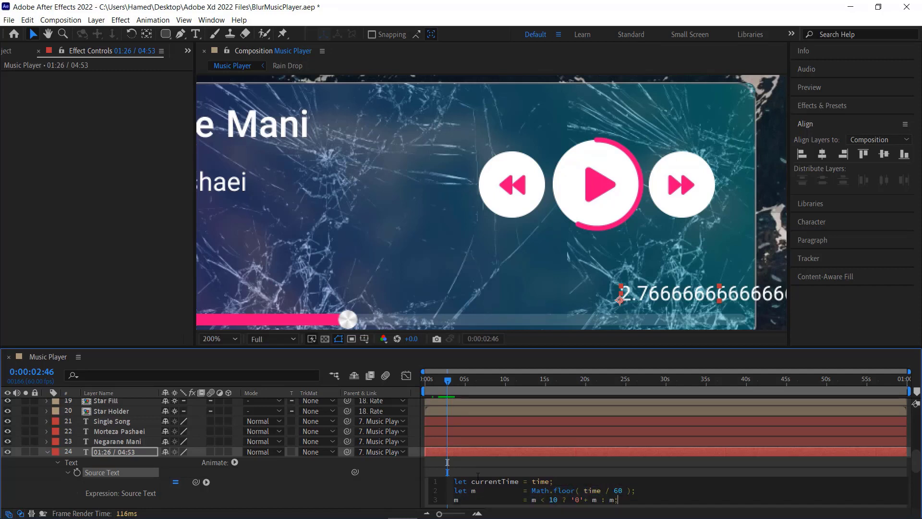
key(Return)
key(ctrl+v)
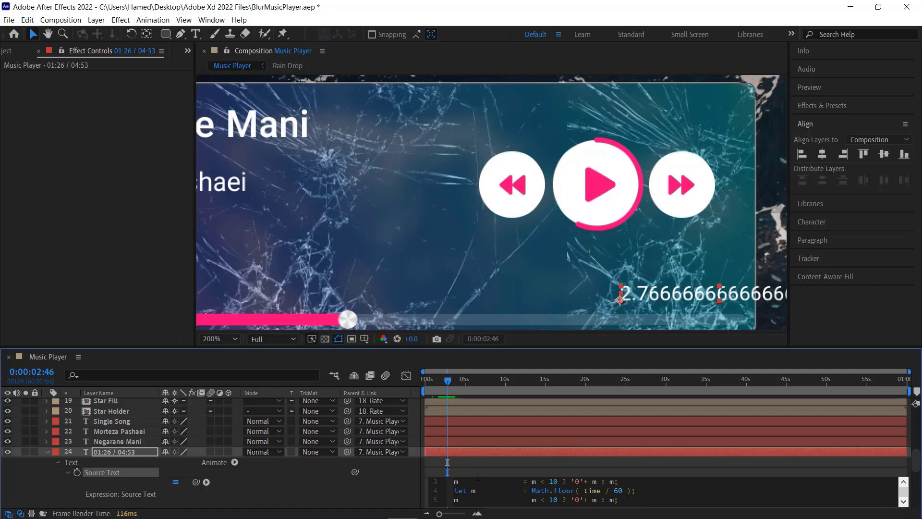
key(Down)
key(Down)
key(shift+Right)
text(s)
key(shift+Right)
text(s)
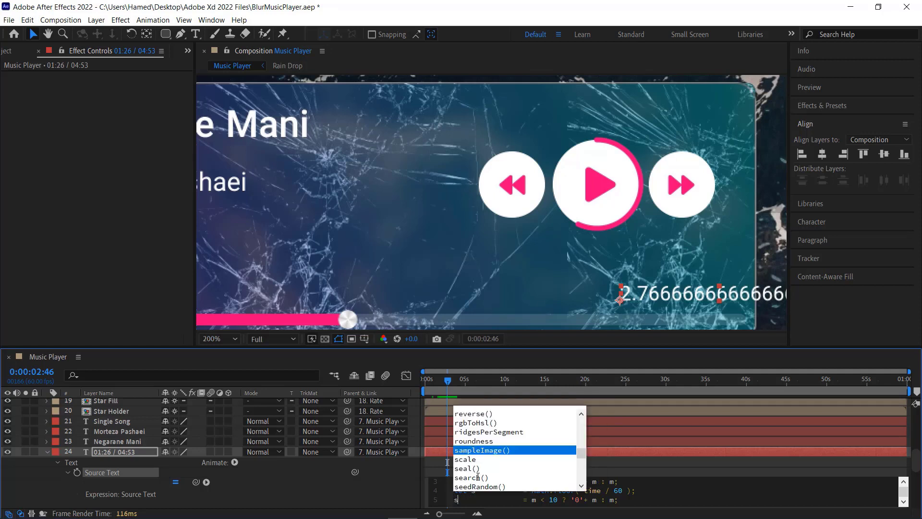
key(Escape)
text(s)
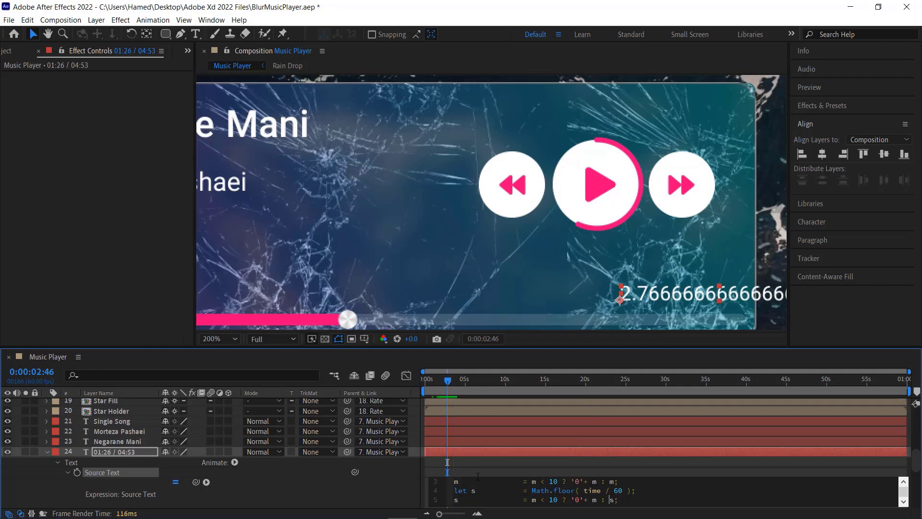
key(BackSpace)
text(s)
key(BackSpace)
text(s)
- Change the seconds calculation to time % 60, add the m s output line, and commit, then minimize After Effects
key(Up)
key(BackSpace)
text(%)
key(Return)
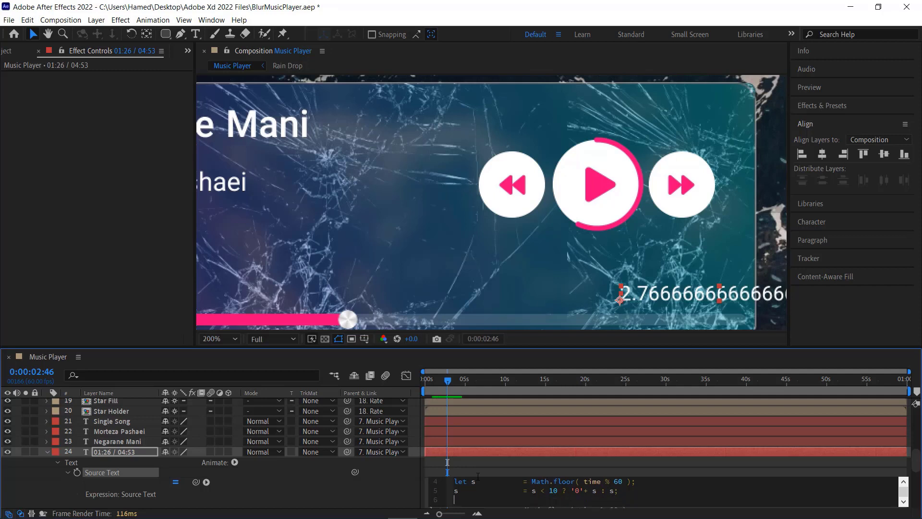
text(m )
text(s;)
click(486, 468)
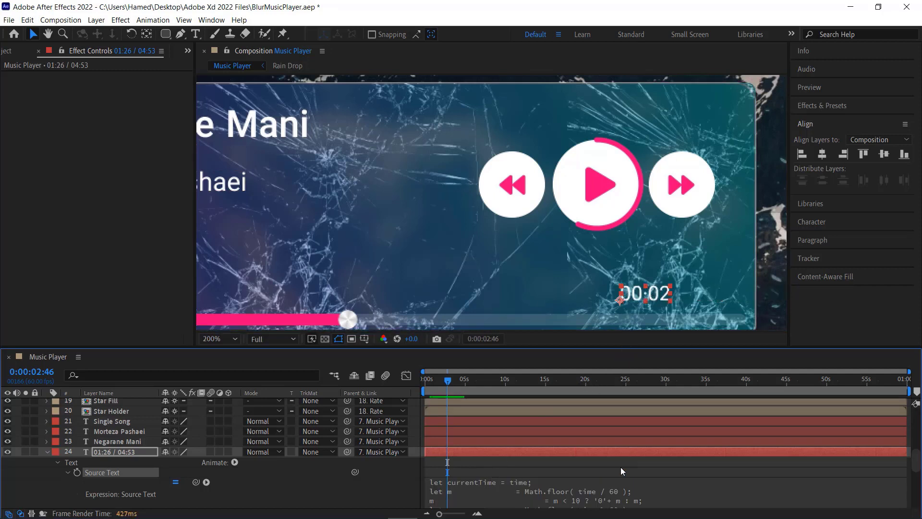
mouse_move(72, 516)
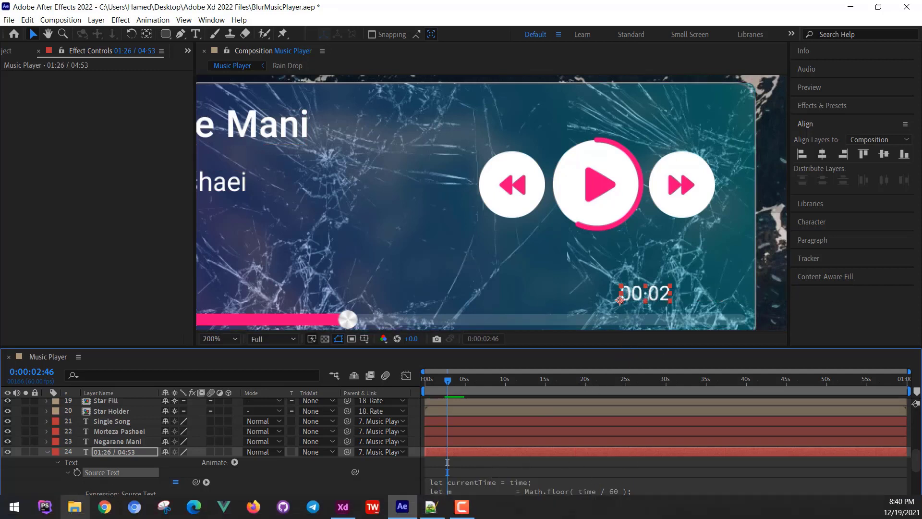
click(850, 7)
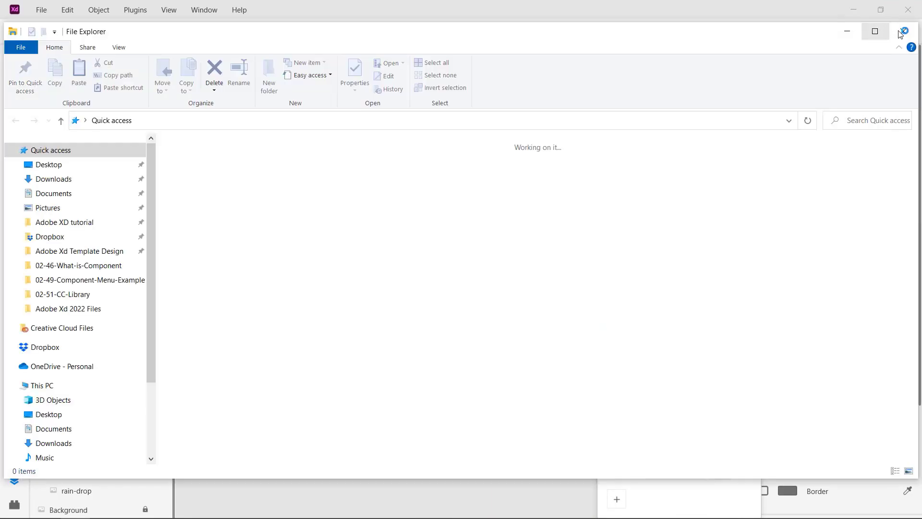
- Check the song MP3's 03:50 length in Adobe Xd 2022 Files > Music, then return to After Effects
click(902, 32)
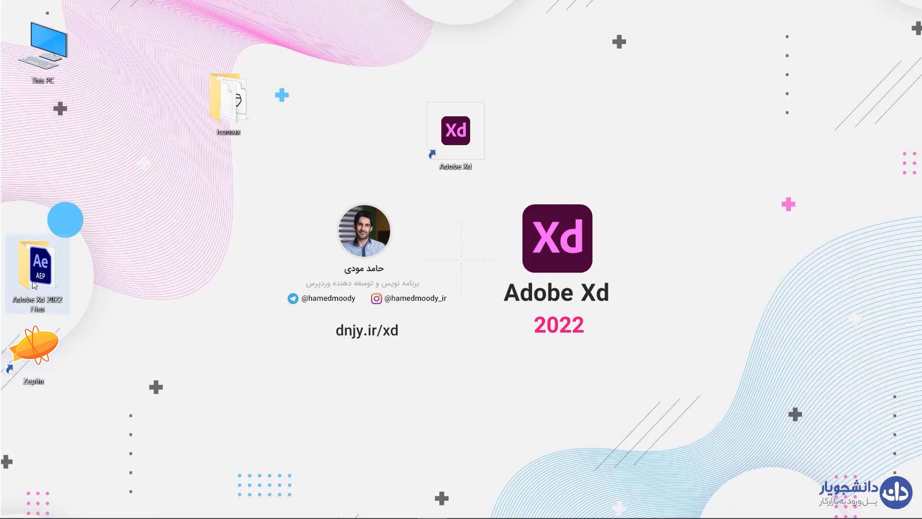
double_click(37, 269)
scroll(458, 300, down, 5)
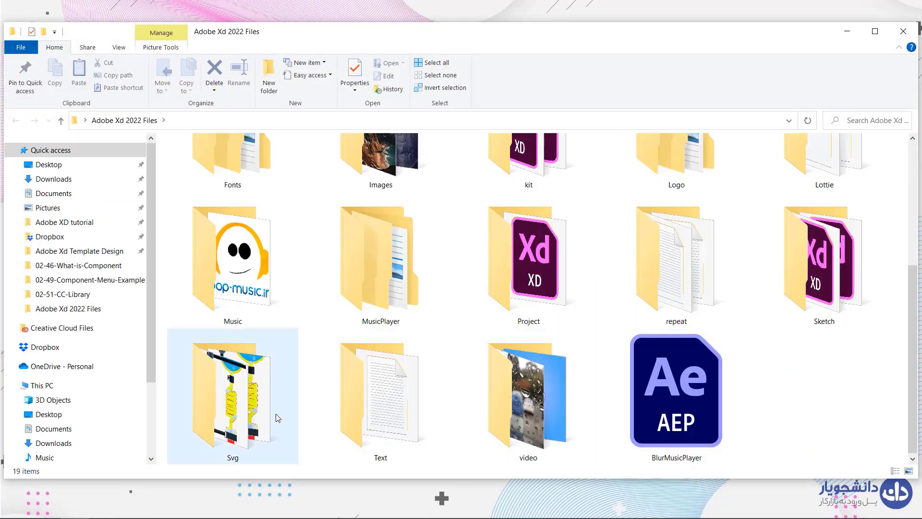
double_click(274, 278)
click(214, 163)
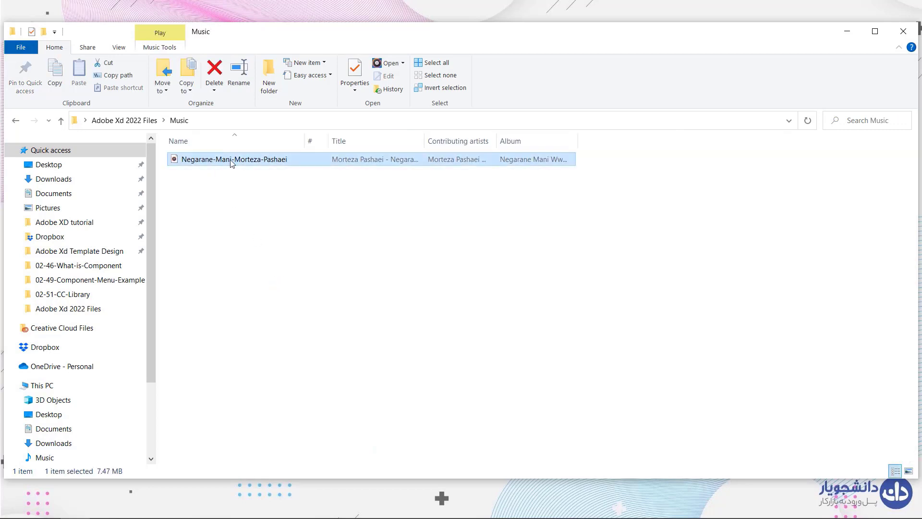
mouse_move(231, 163)
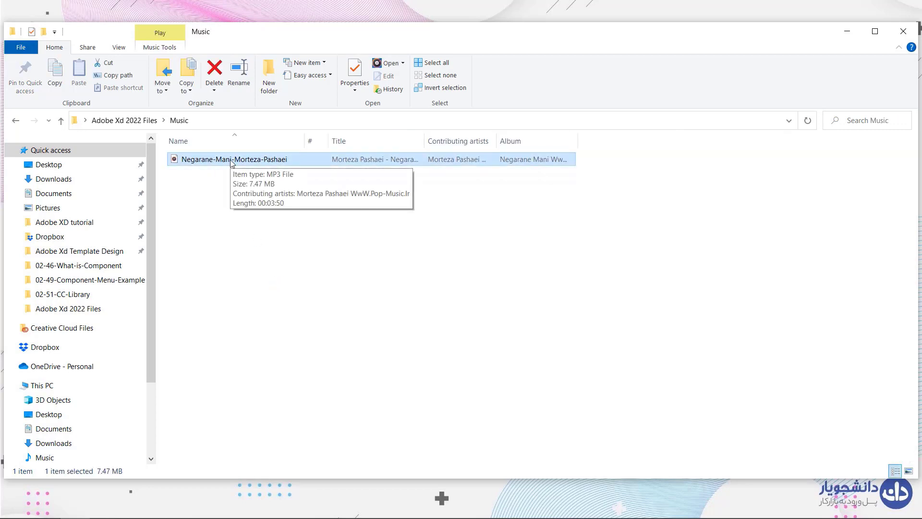
click(903, 31)
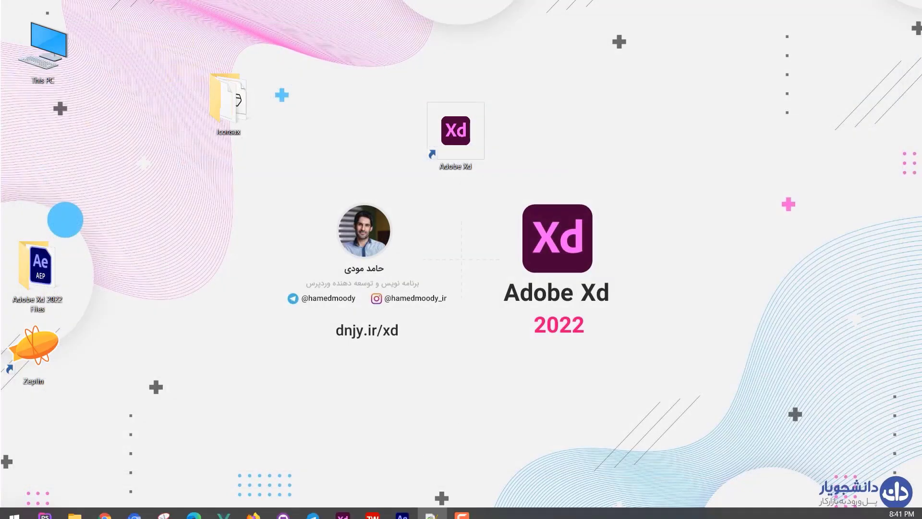
click(403, 514)
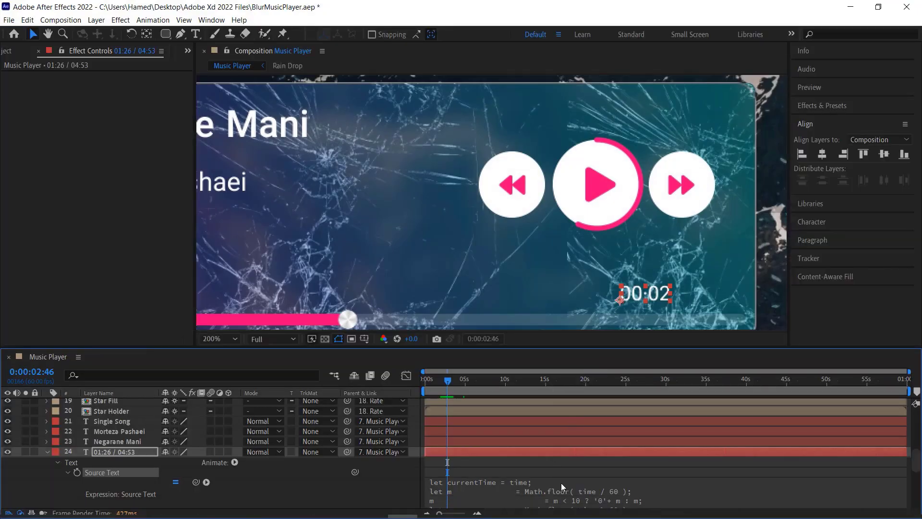
- Append '/03:50' to the time expression and scrub to confirm it reads 00:00/03:50
scroll(552, 492, down, 2)
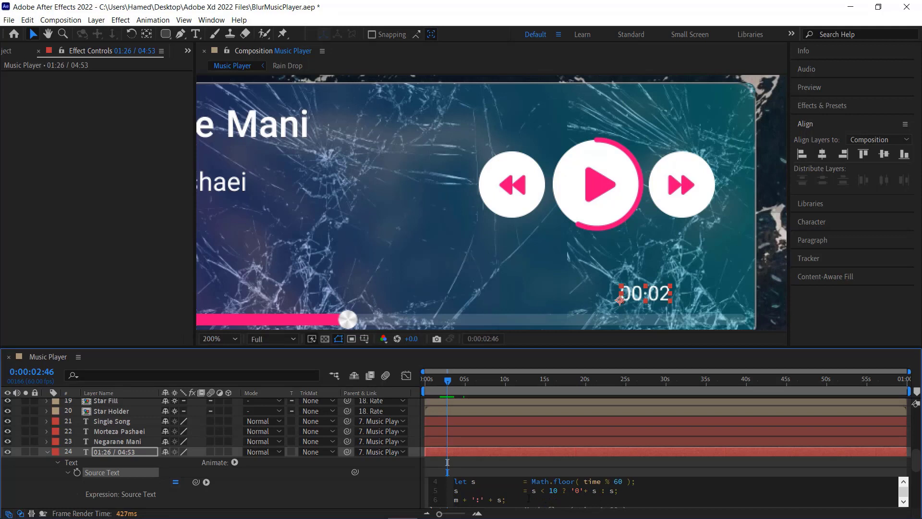
text(+)
key(BackSpace)
key(BackSpace)
text(03:5)
text(0)
click(447, 462)
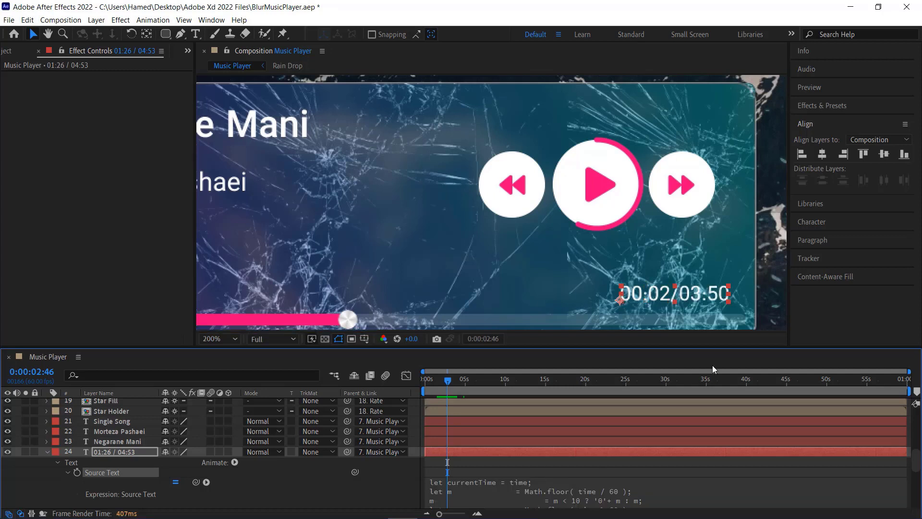
click(451, 382)
drag(457, 380, 477, 380)
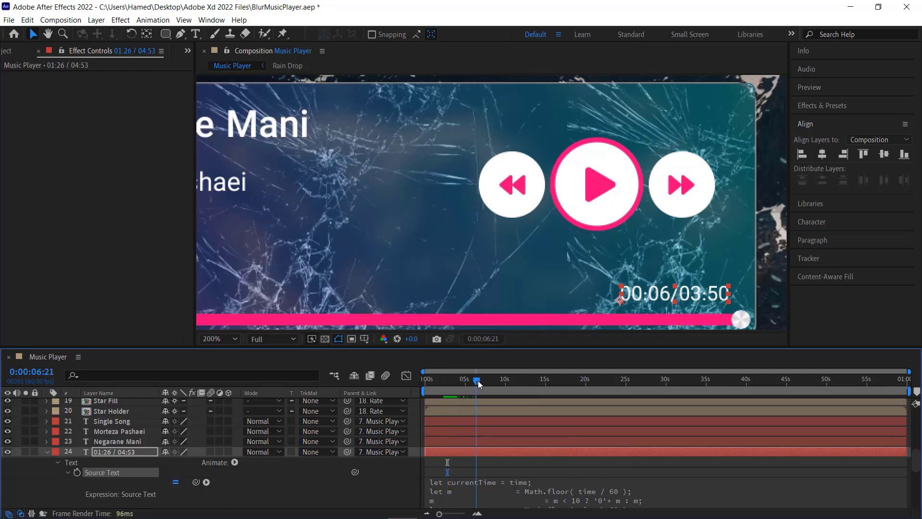
drag(477, 380, 416, 383)
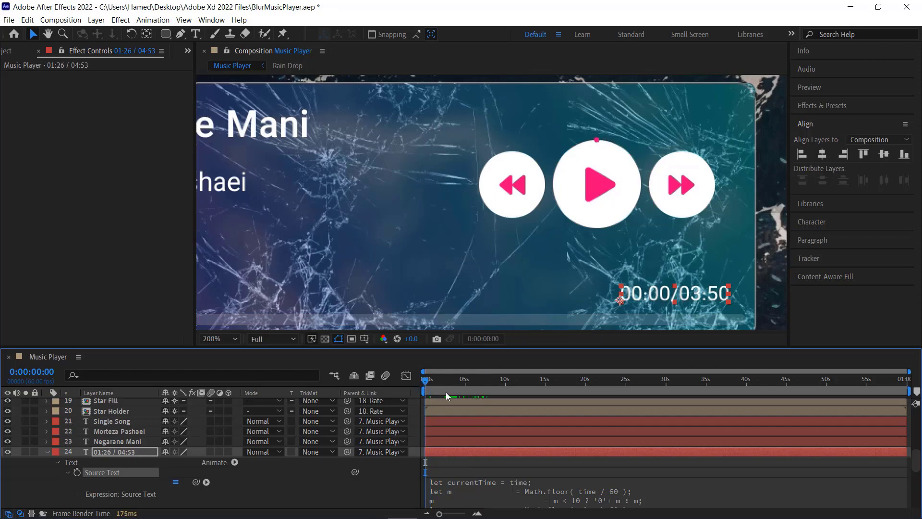
- Zoom the viewer out to 50%, collapse the time text layer, and save the project
key(comma)
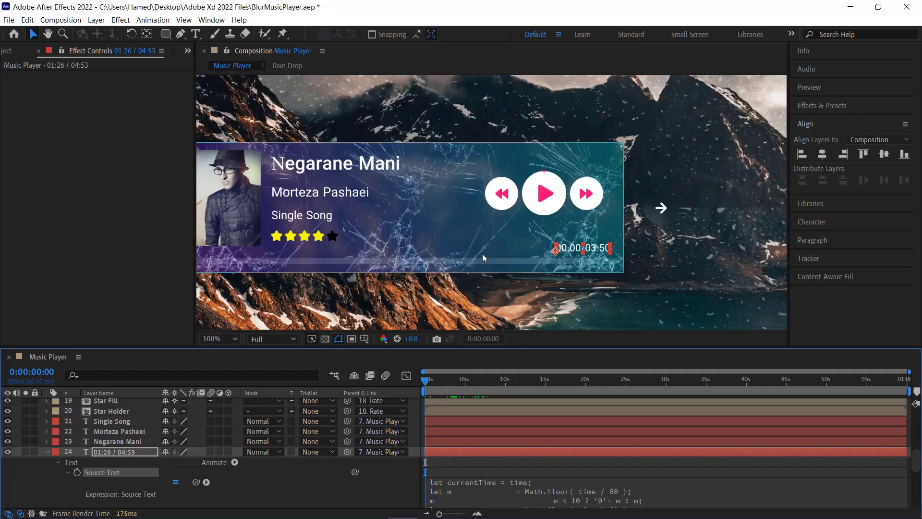
key(comma)
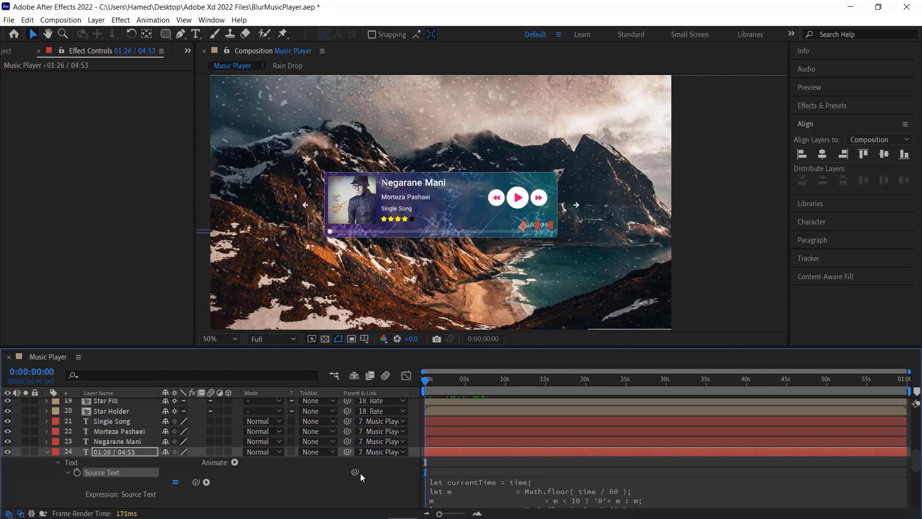
click(49, 451)
click(95, 286)
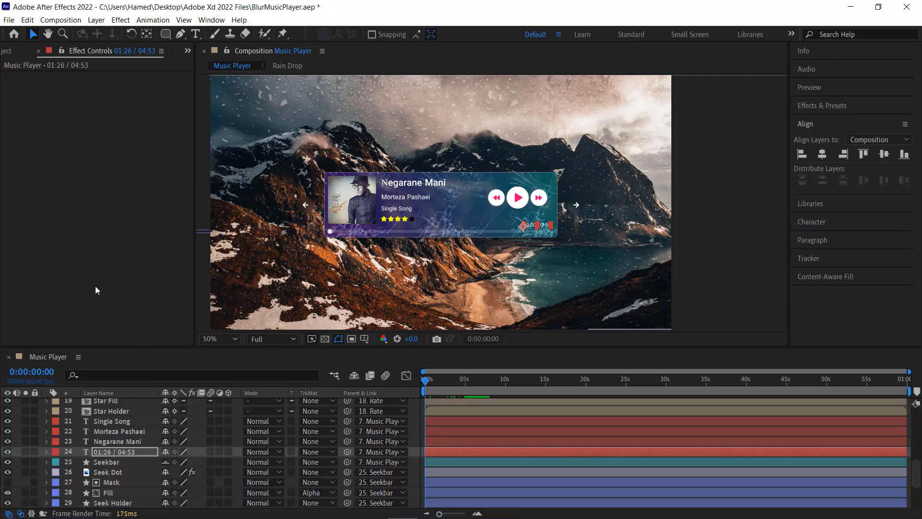
key(ctrl+s)
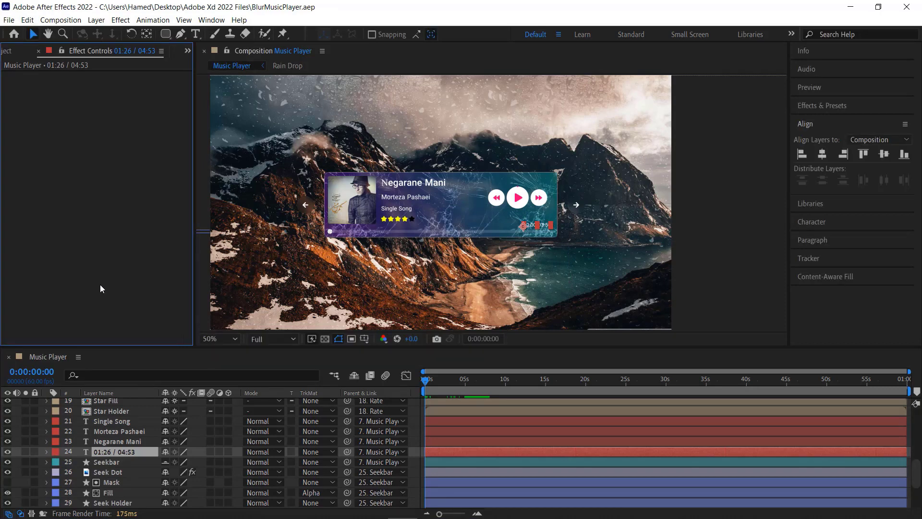
- Set the Music Player composition to 30 fps and 0:03:50:00 duration, then check where layers end
right_click(41, 356)
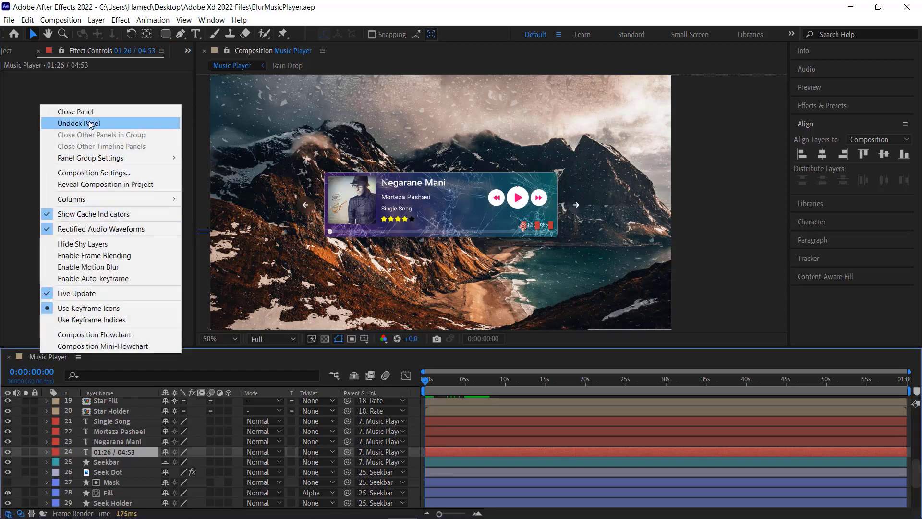
click(94, 174)
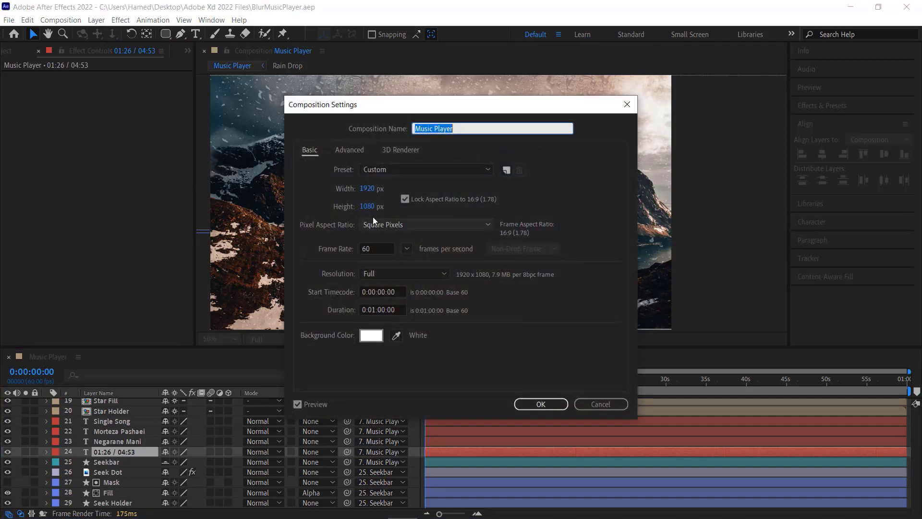
click(369, 248)
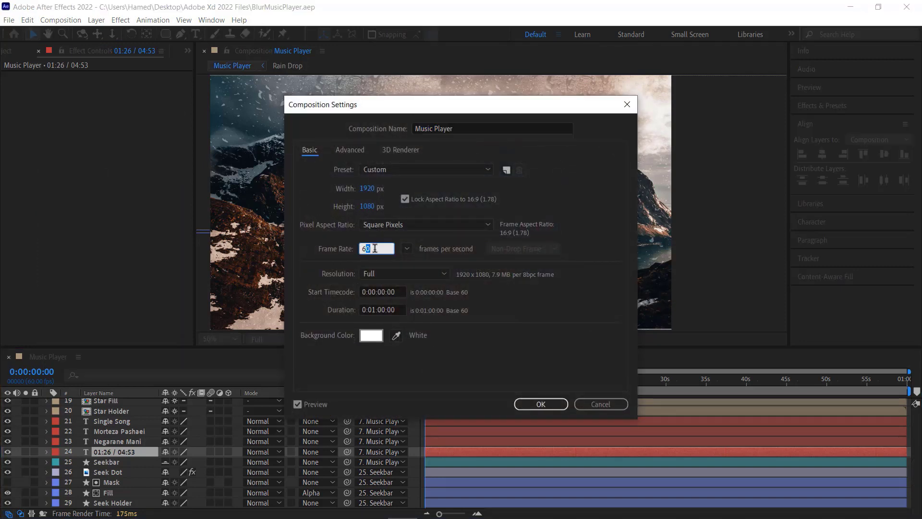
drag(370, 249, 352, 248)
text(30)
click(374, 309)
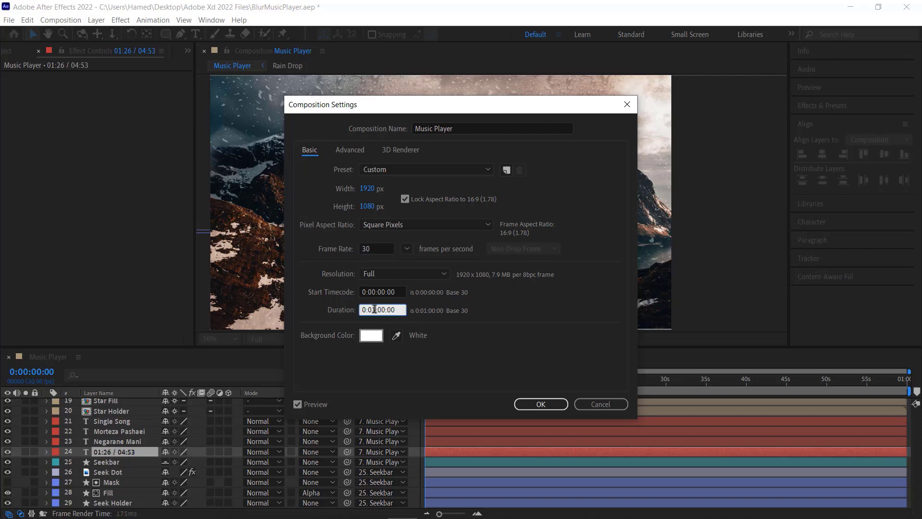
drag(375, 308, 378, 306)
double_click(378, 306)
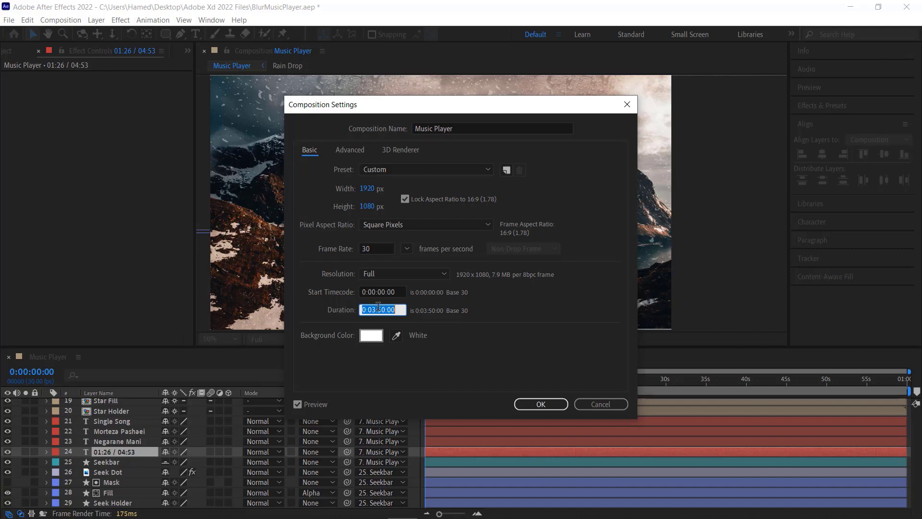
click(535, 402)
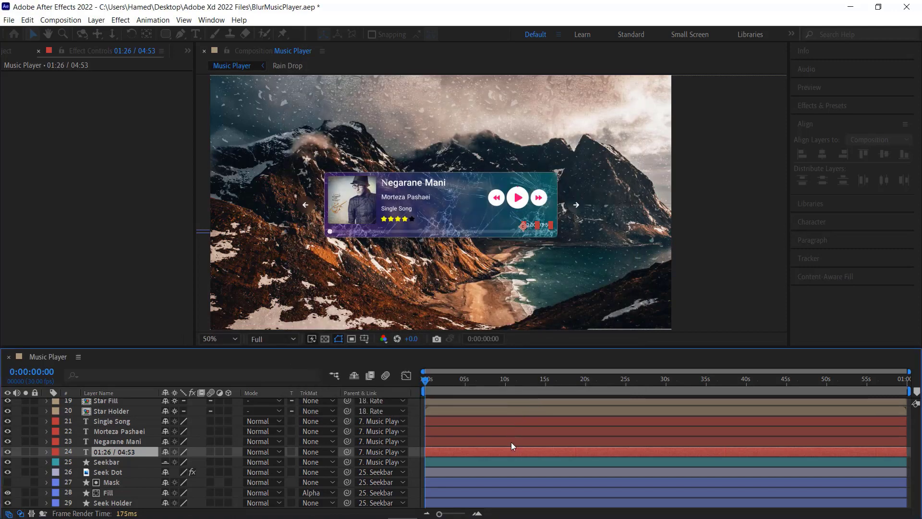
click(427, 513)
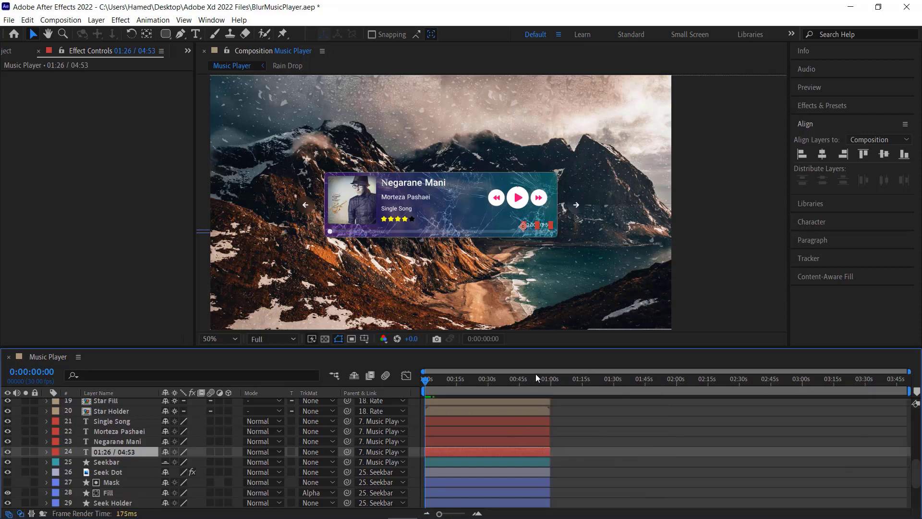
drag(546, 382, 556, 382)
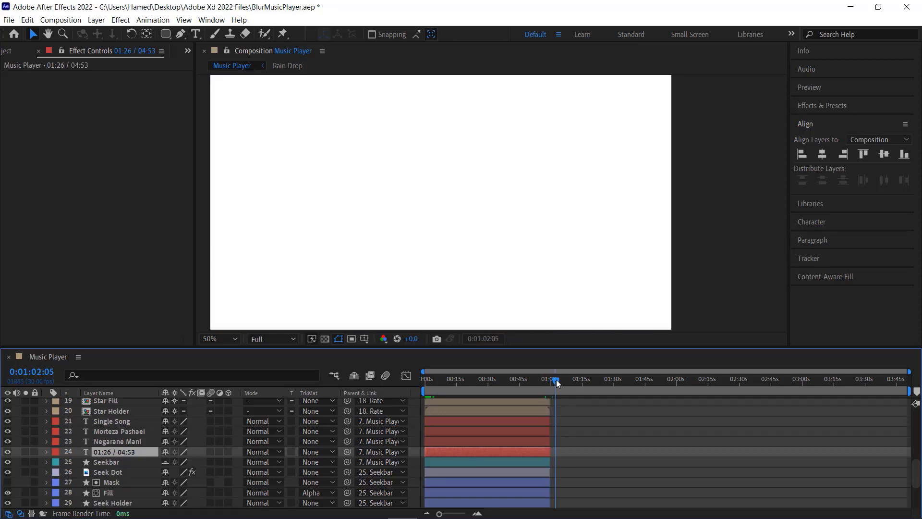
- Select all Music Player layers and drag their out-points to the composition's 3:50 end
key(Home)
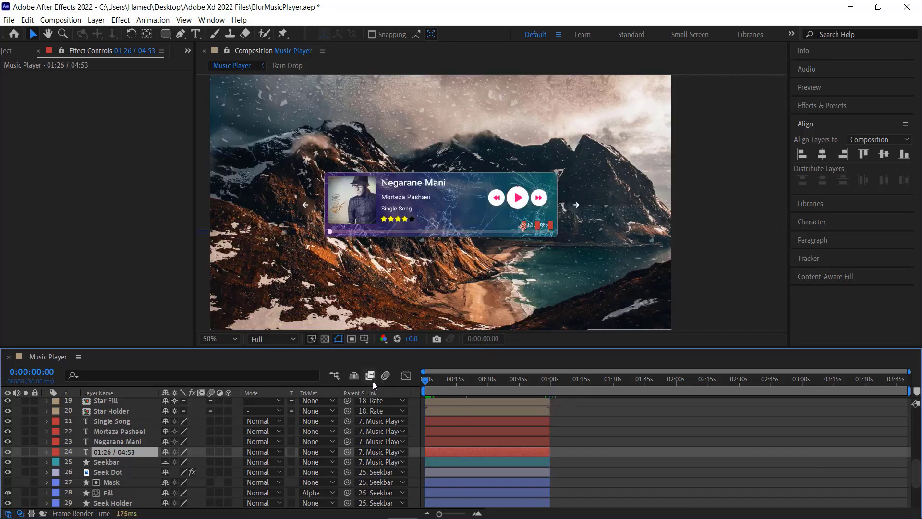
scroll(106, 497, down, 3)
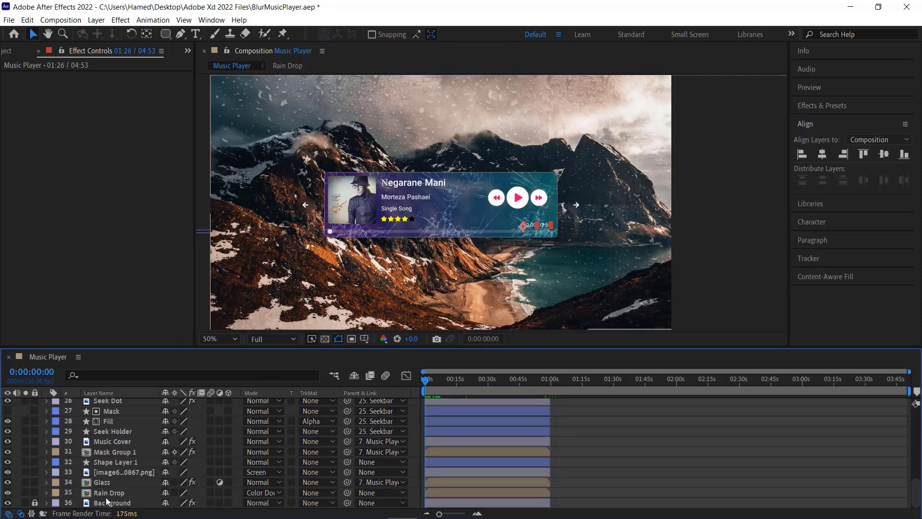
click(105, 494)
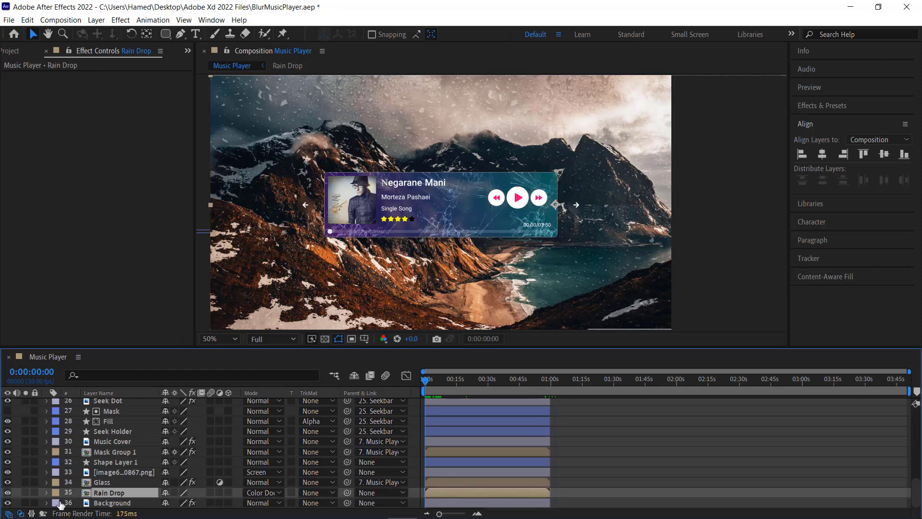
key(ctrl+a)
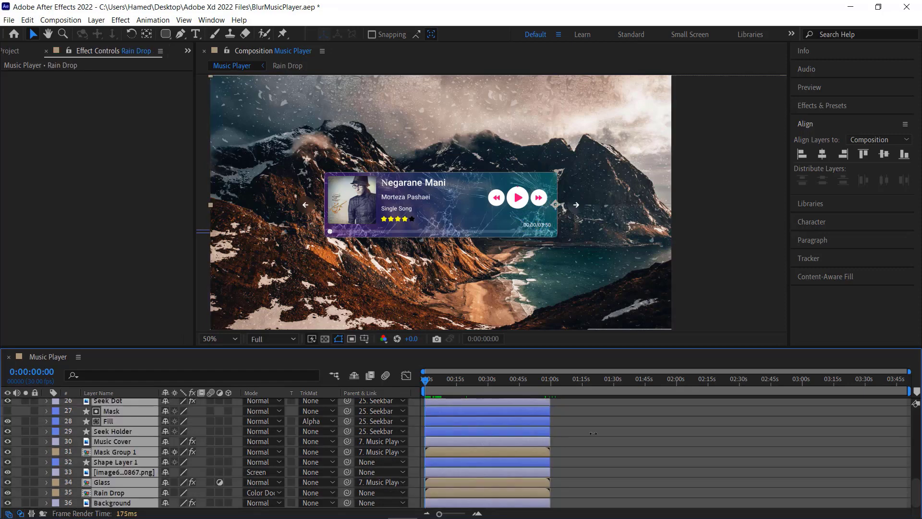
drag(549, 420, 911, 421)
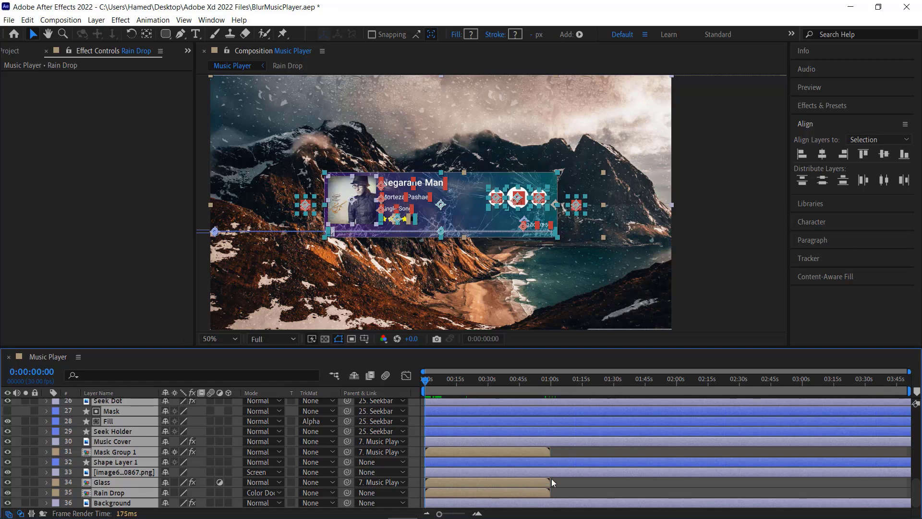
click(575, 479)
scroll(564, 454, up, 5)
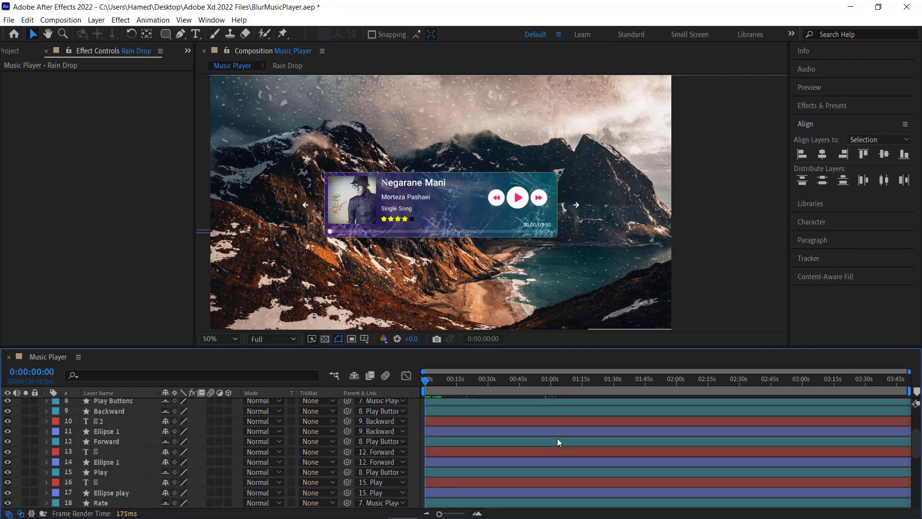
scroll(557, 438, up, 3)
scroll(557, 437, down, 1)
scroll(557, 438, down, 2)
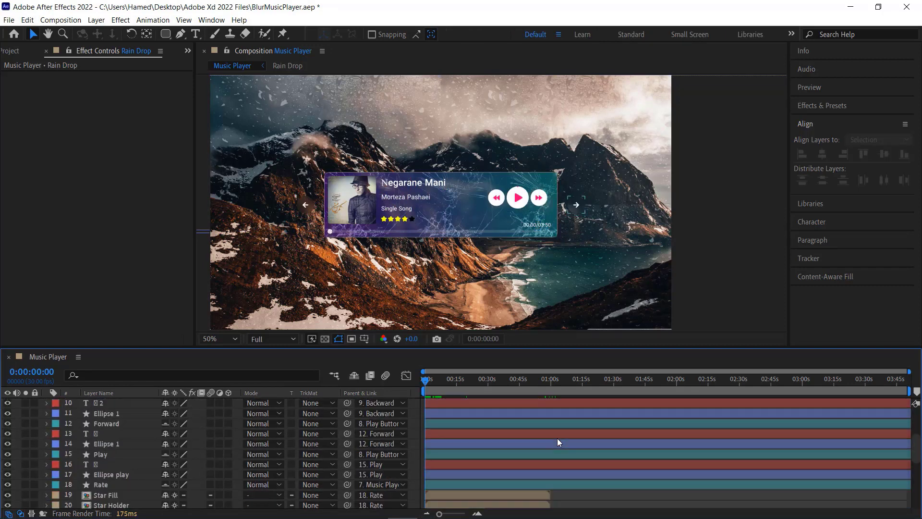
scroll(557, 438, down, 3)
scroll(557, 438, down, 2)
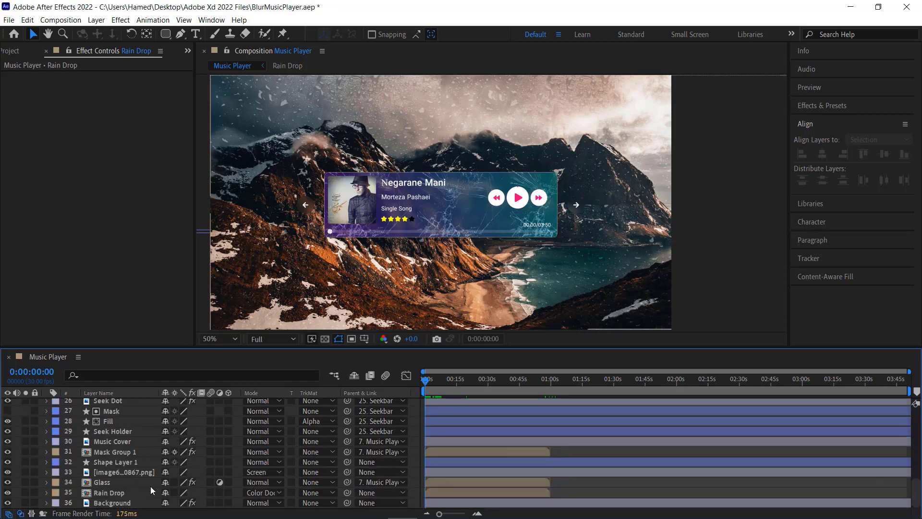
- Set the Rain Drop composition to 30 fps with a 0:03:50:00 duration
double_click(123, 491)
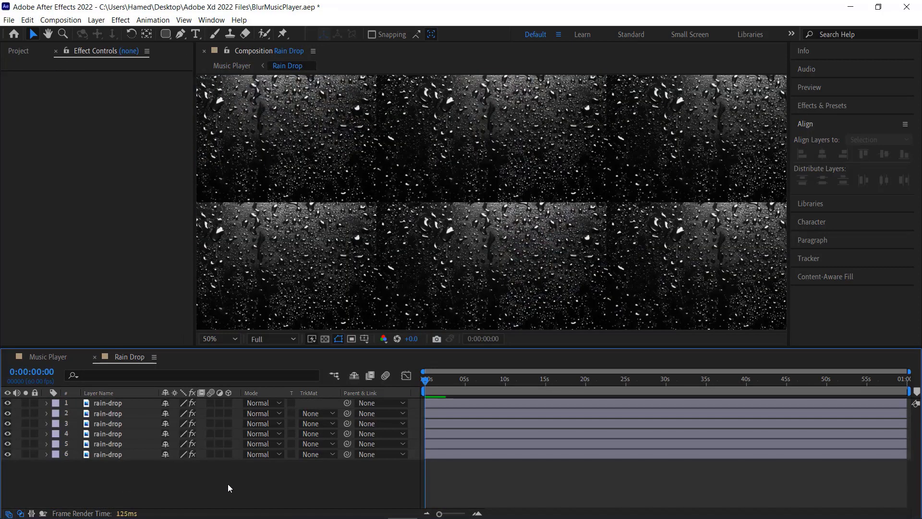
right_click(133, 494)
click(207, 386)
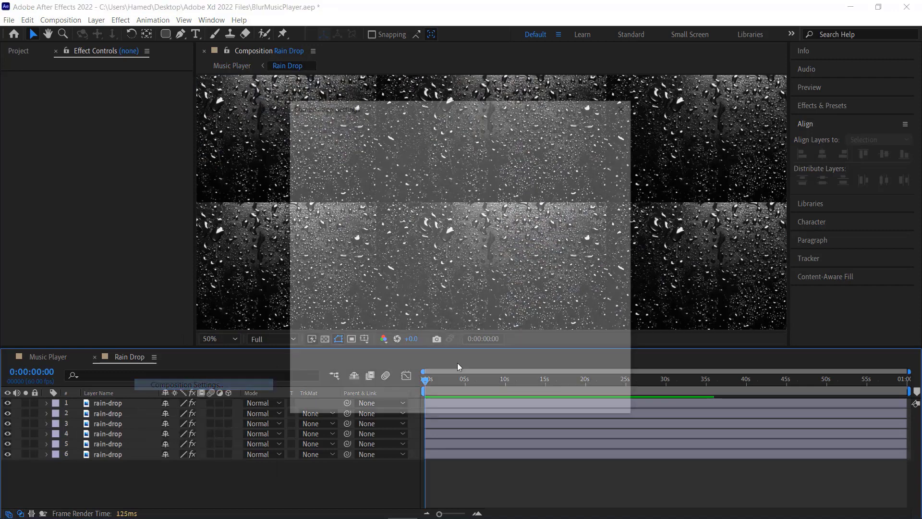
click(380, 249)
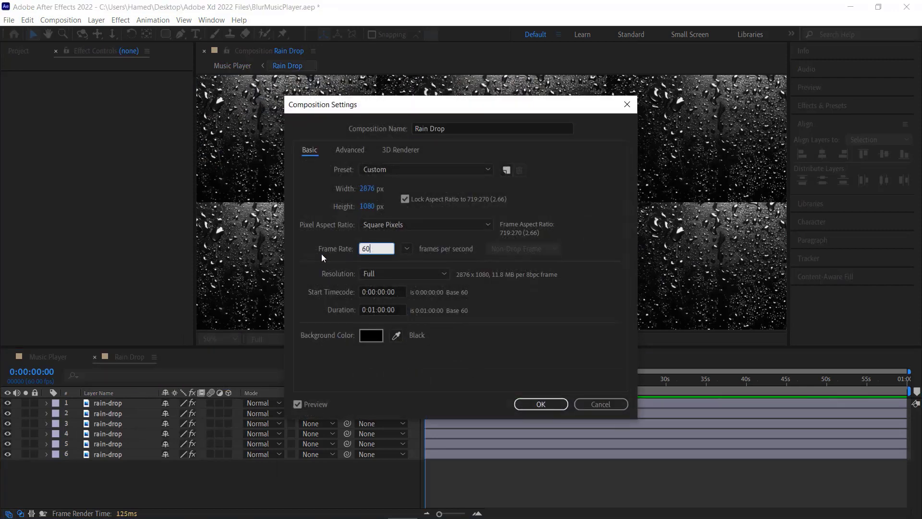
text(30)
click(382, 309)
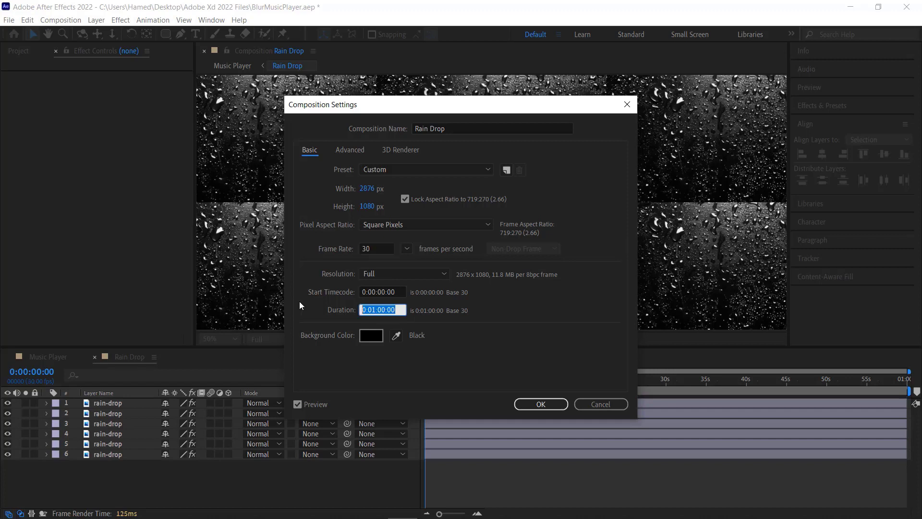
text(35000)
click(541, 404)
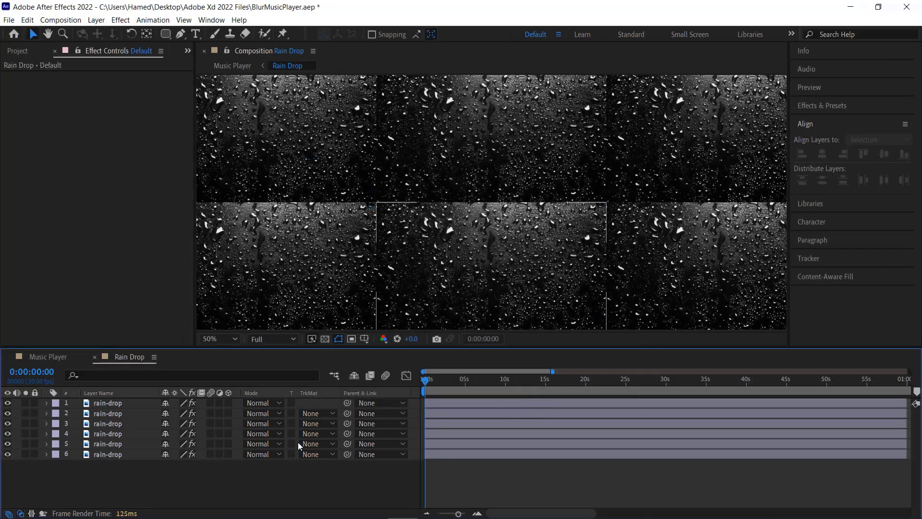
- Close the Rain Drop, Broken Glass and Mask Group 1 tabs, open Star Holder, then return to Music Player
click(94, 356)
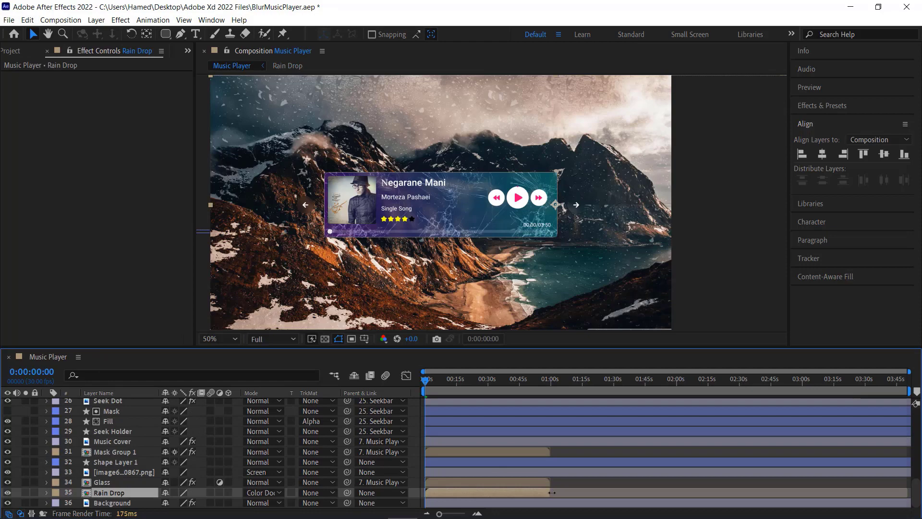
double_click(105, 493)
right_click(191, 347)
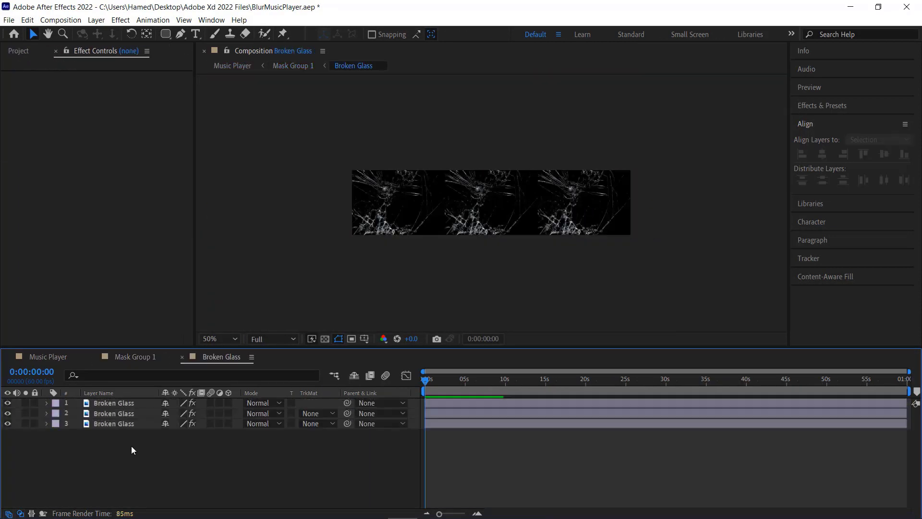
click(182, 356)
click(95, 356)
double_click(543, 442)
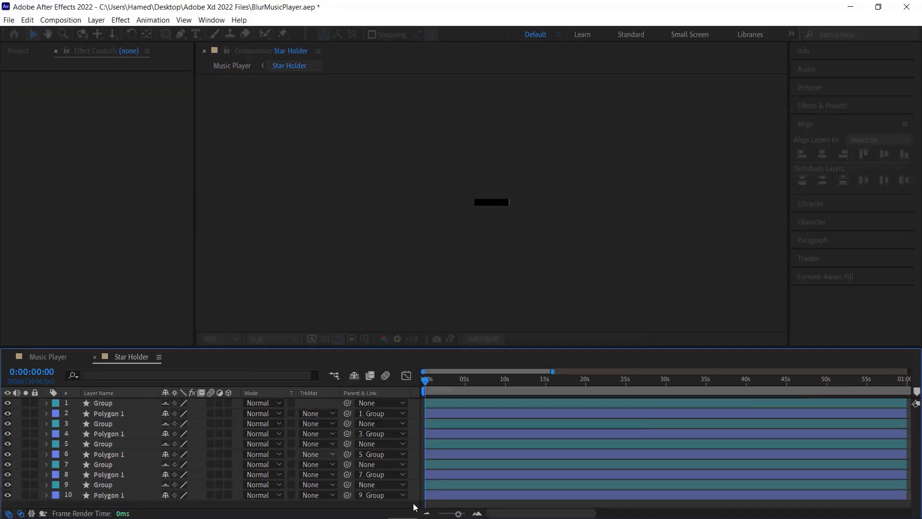
right_click(210, 361)
key(Escape)
click(95, 356)
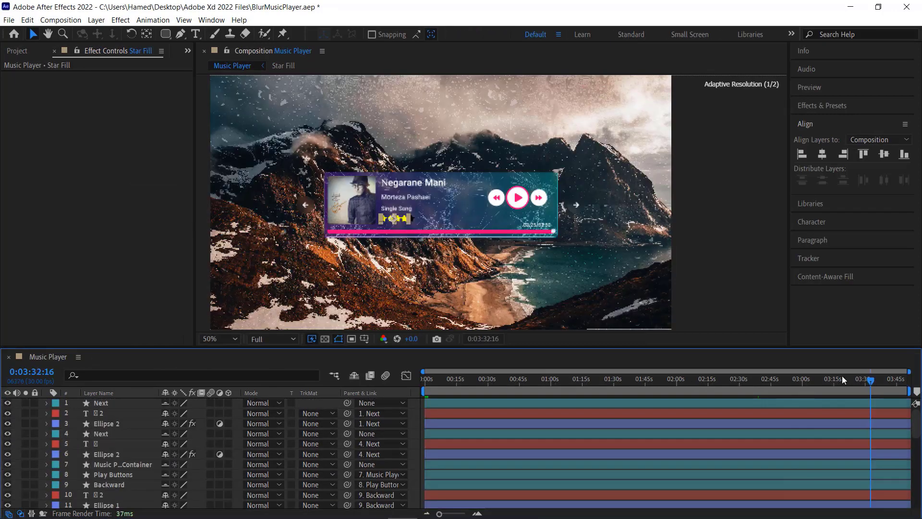
- Move the current time to about 2:45 and reveal keyframed properties of all layers
click(773, 374)
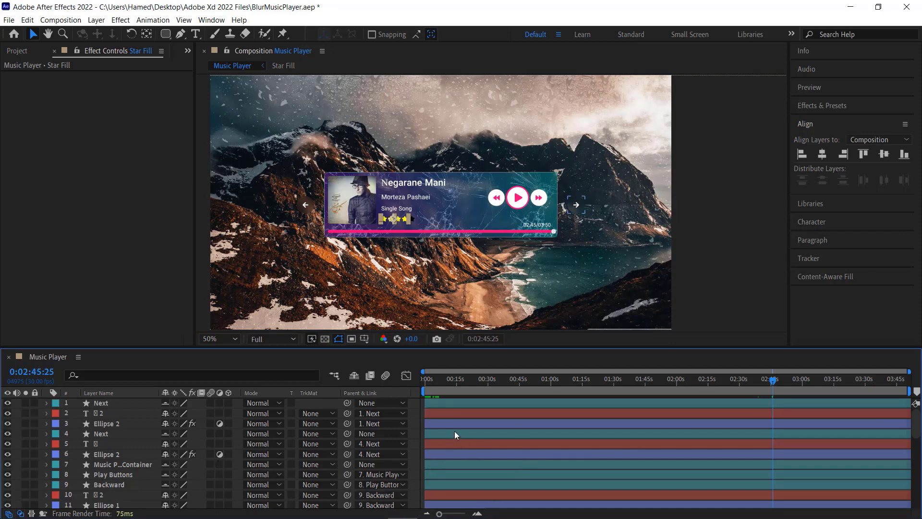
scroll(454, 431, down, 3)
click(110, 450)
key(ctrl+a)
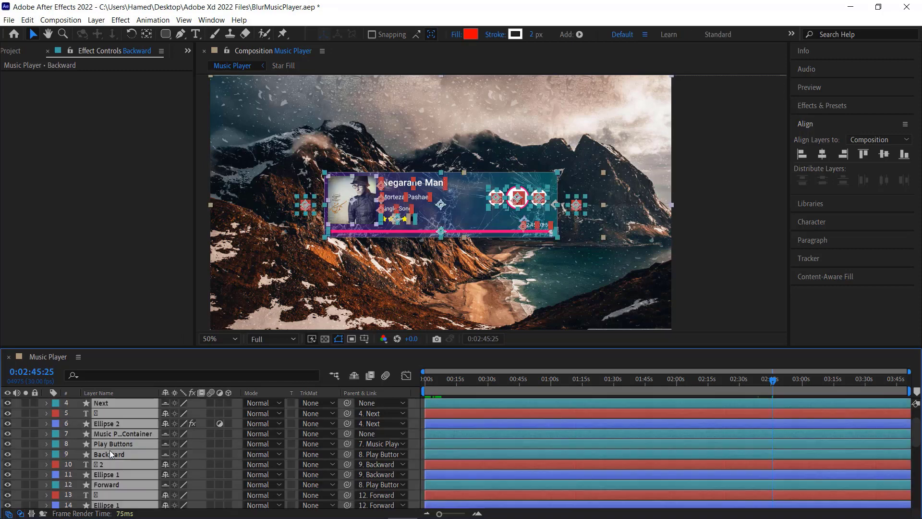
key(u)
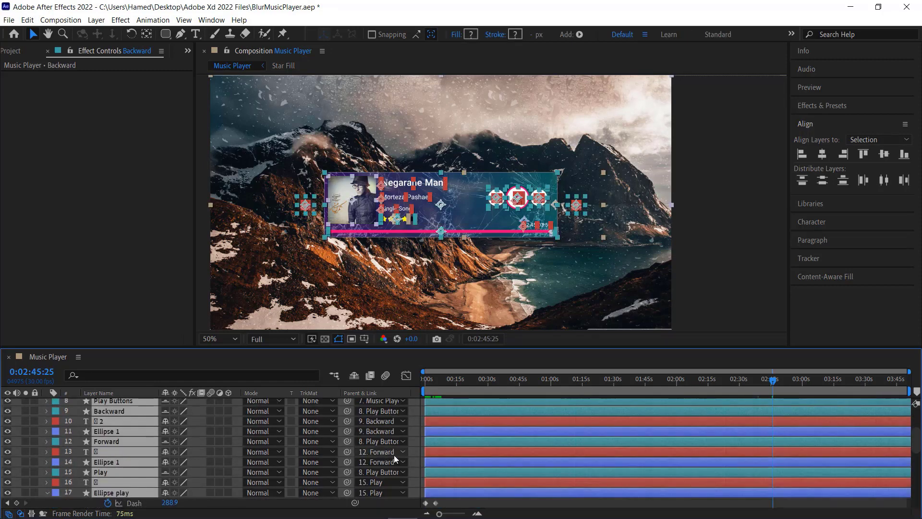
- Drag the Ellipse play Dash and Gap end keyframes to the composition's end
mouse_move(435, 504)
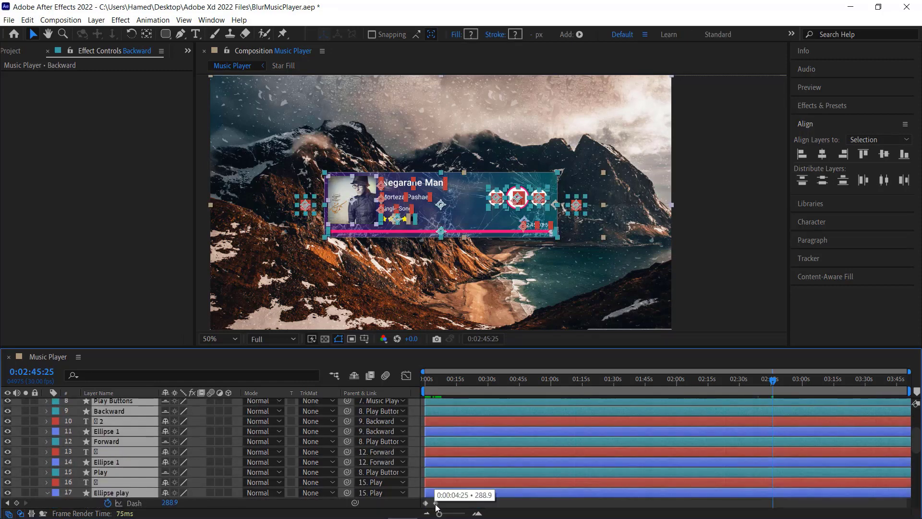
scroll(480, 467, down, 5)
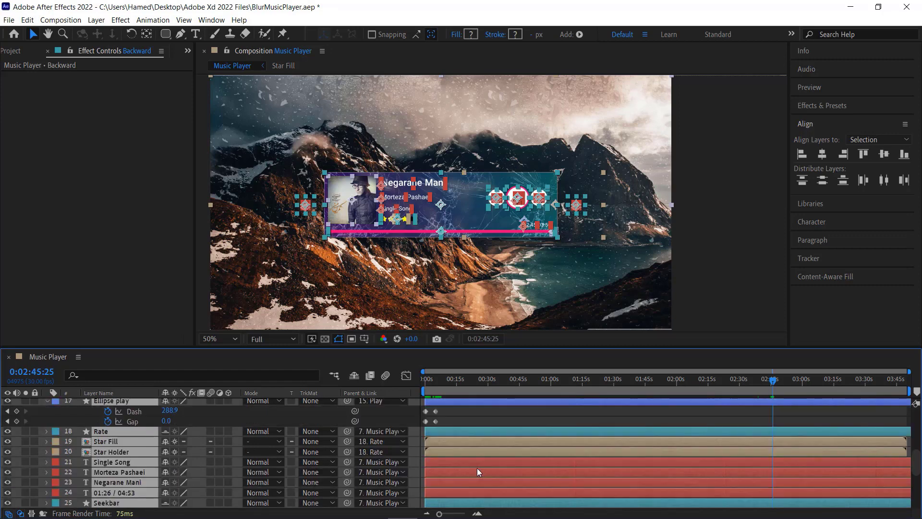
scroll(477, 468, up, 2)
mouse_move(439, 439)
mouse_down()
mouse_move(436, 454)
mouse_move(910, 453)
mouse_up()
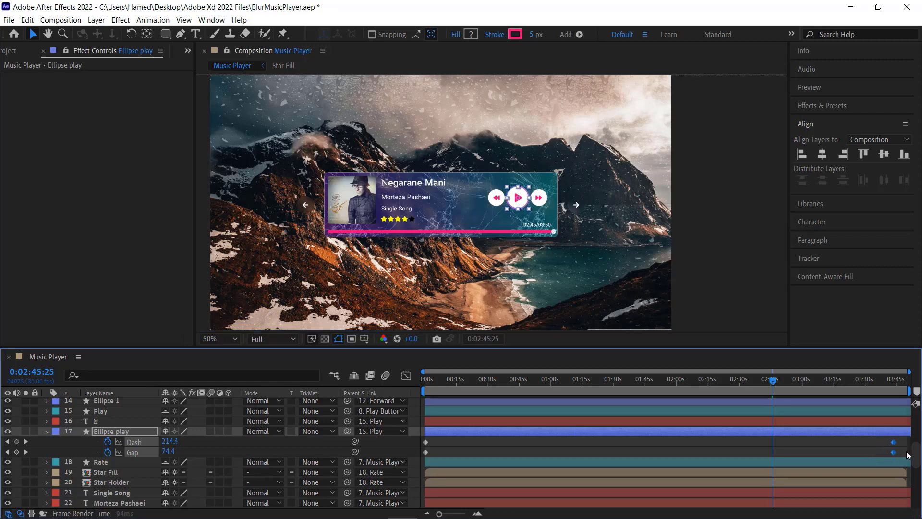
mouse_move(909, 456)
mouse_down()
mouse_move(921, 456)
mouse_move(905, 452)
mouse_up()
scroll(476, 440, down, 2)
- Drag the Fill and Seek Dot end Position keyframes toward the song's end near 0:03:49:23
scroll(477, 440, down, 1)
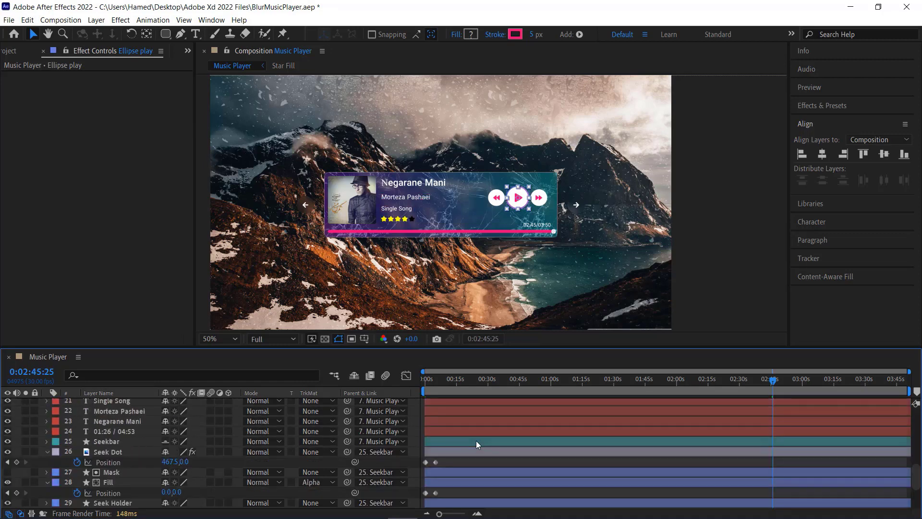
click(436, 462)
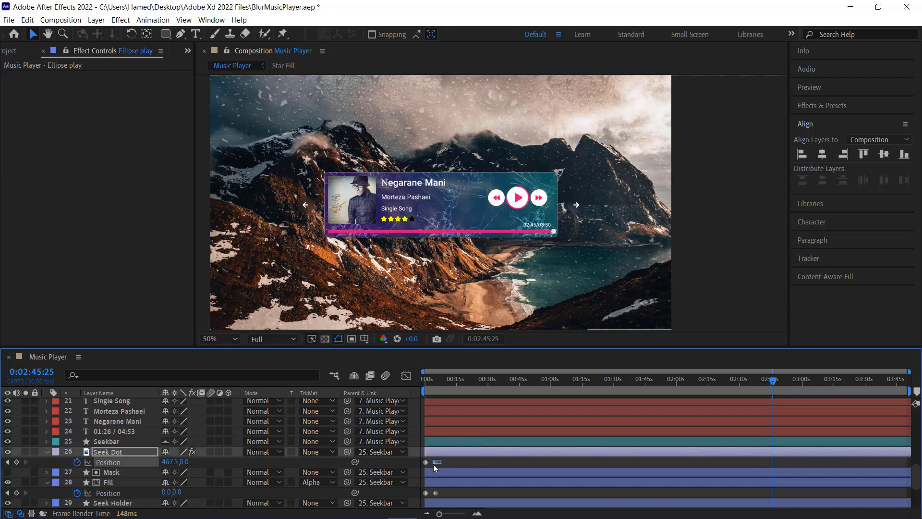
click(436, 493)
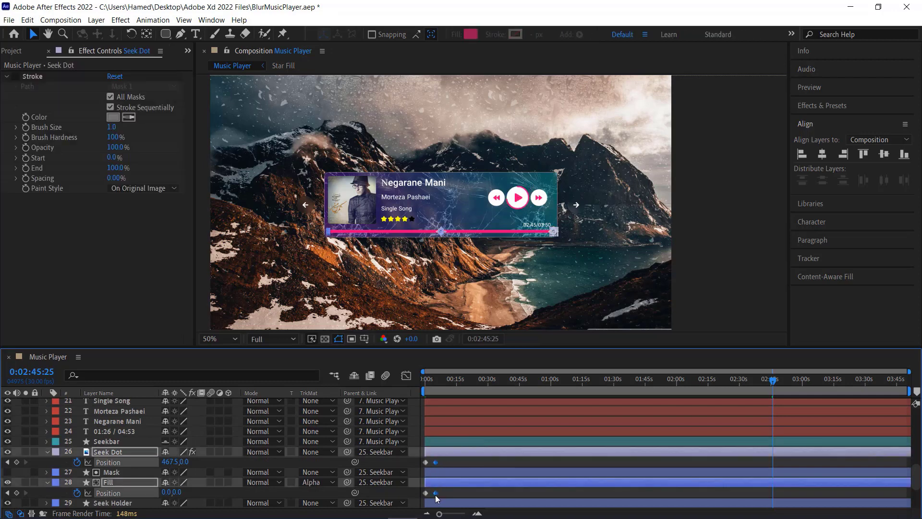
click(436, 492)
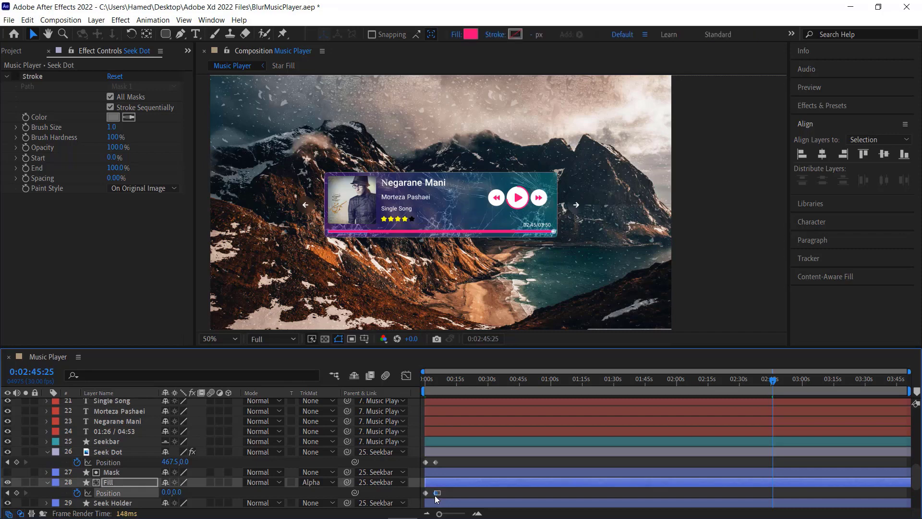
mouse_move(435, 492)
mouse_down()
mouse_move(846, 491)
mouse_move(781, 481)
mouse_up()
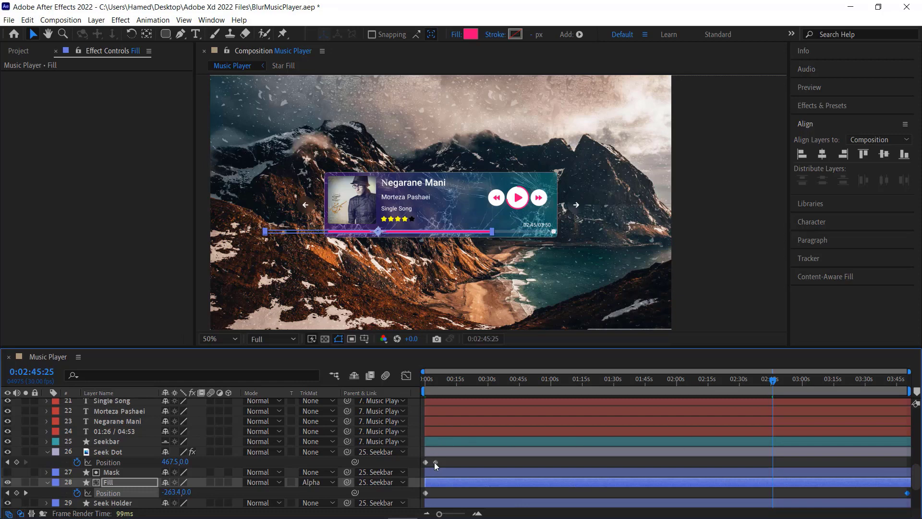
drag(435, 462, 906, 466)
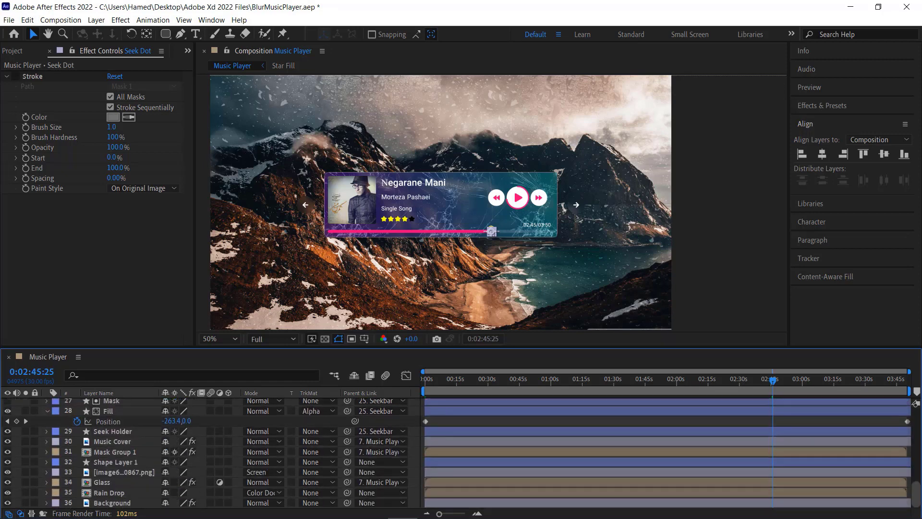
- Align the Ellipse play Dash and Gap end keyframes at about 3:49, undoing a stray nudge
drag(919, 487, 919, 474)
scroll(919, 451, up, 2)
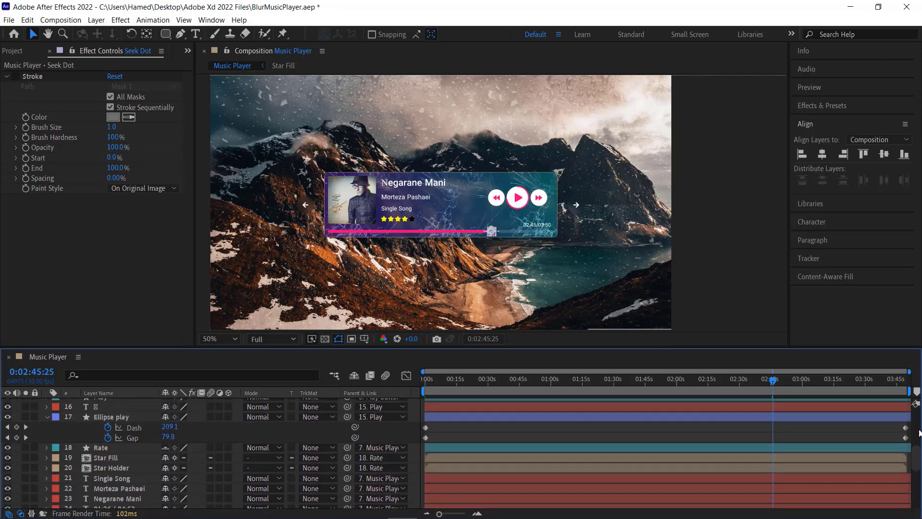
click(905, 427)
click(904, 438)
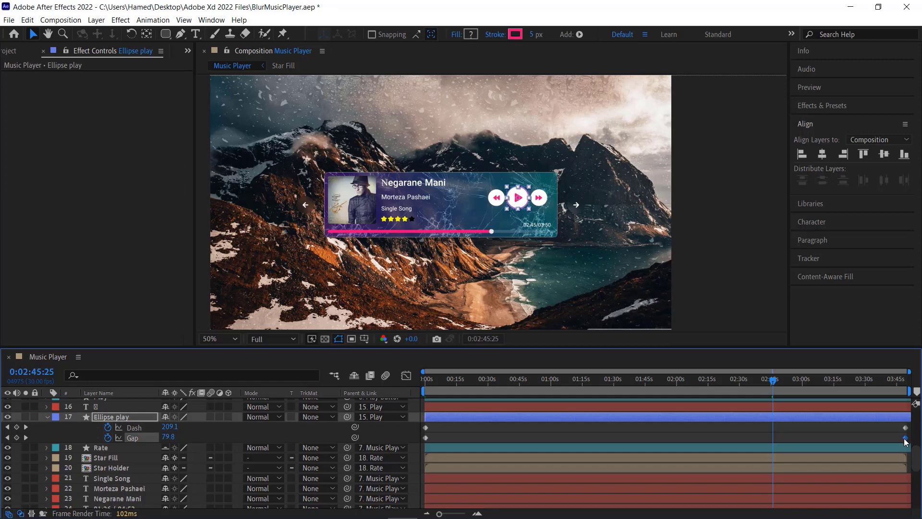
drag(905, 427, 906, 440)
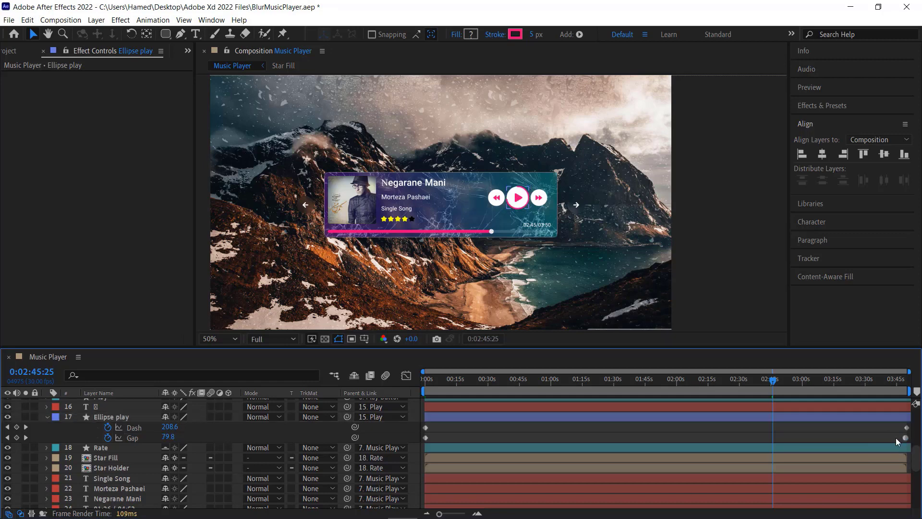
key(ctrl+z)
key(ctrl+z)
key(ctrl+z)
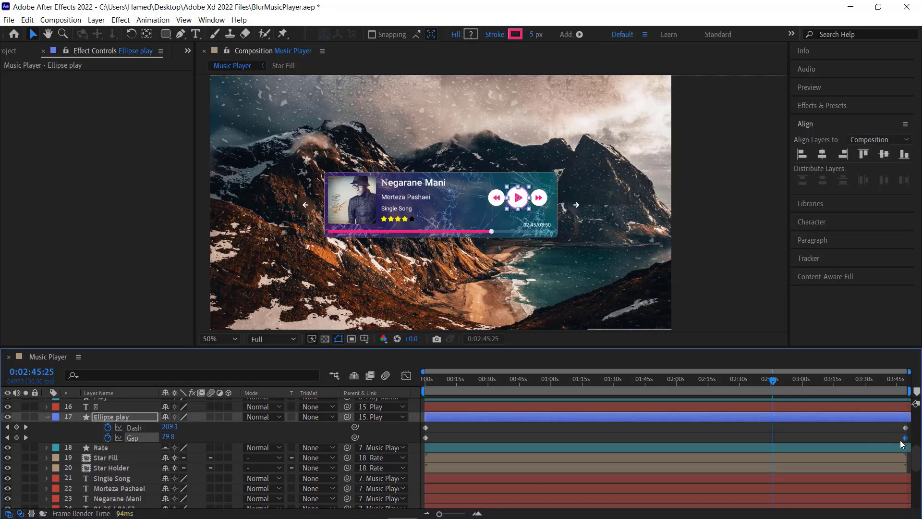
click(905, 441)
drag(907, 442, 908, 432)
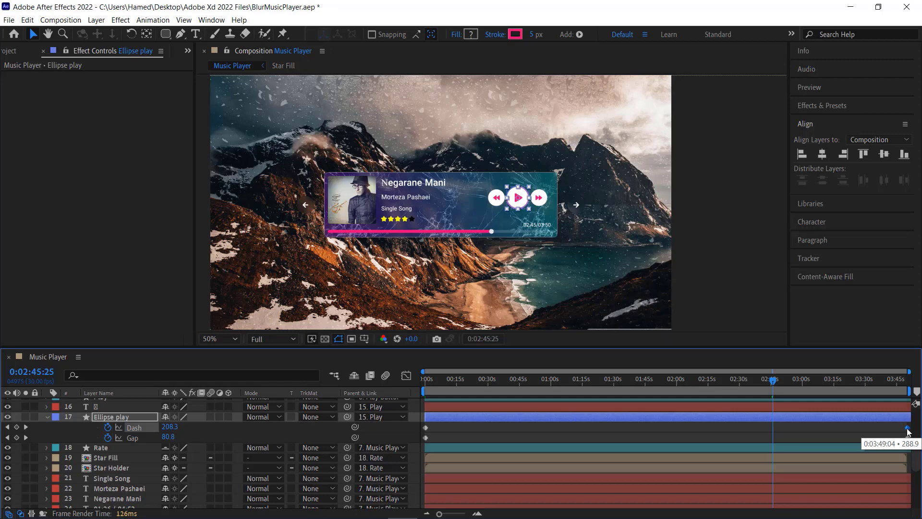
click(875, 431)
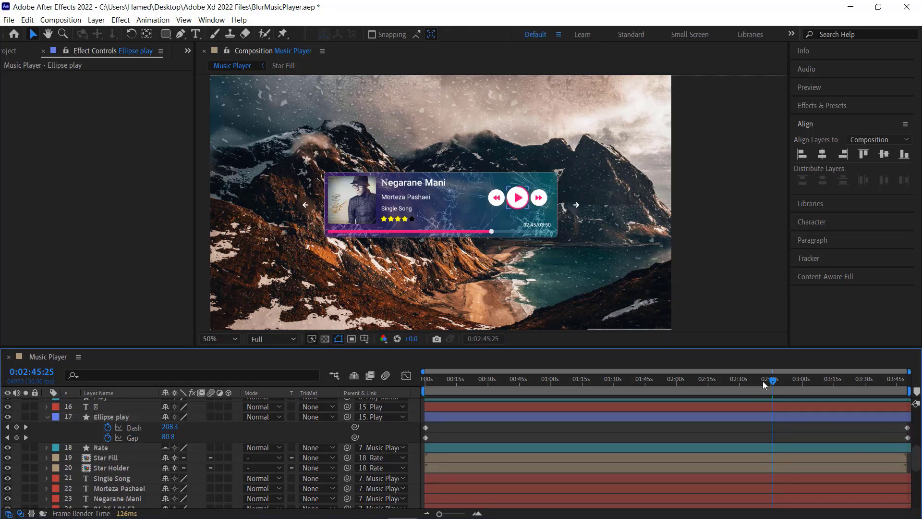
- Scrub the current time to check the seekbar progress at a later point
mouse_move(773, 380)
mouse_down()
mouse_move(896, 382)
mouse_move(742, 383)
mouse_up()
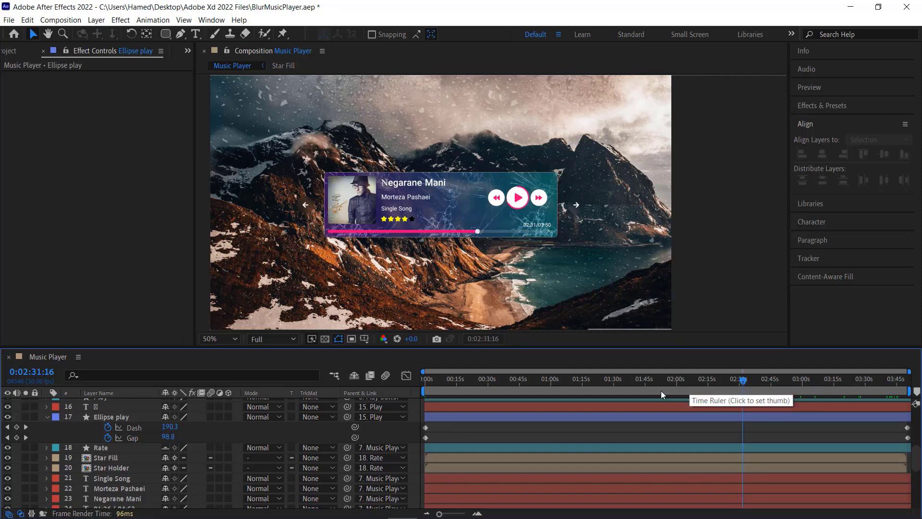
scroll(41, 446, down, 2)
scroll(43, 442, down, 2)
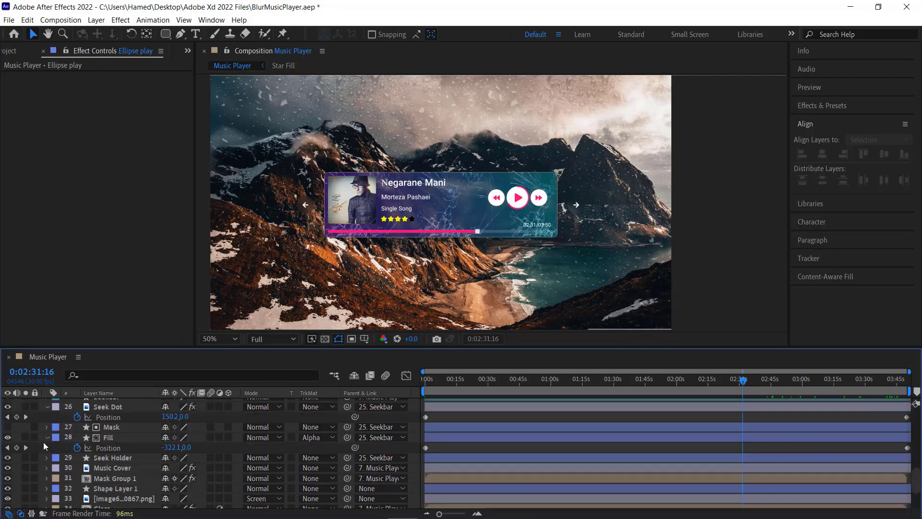
scroll(43, 442, down, 2)
- Open Adobe Xd 2022 Files > Music and drag the song MP3 onto After Effects
click(851, 7)
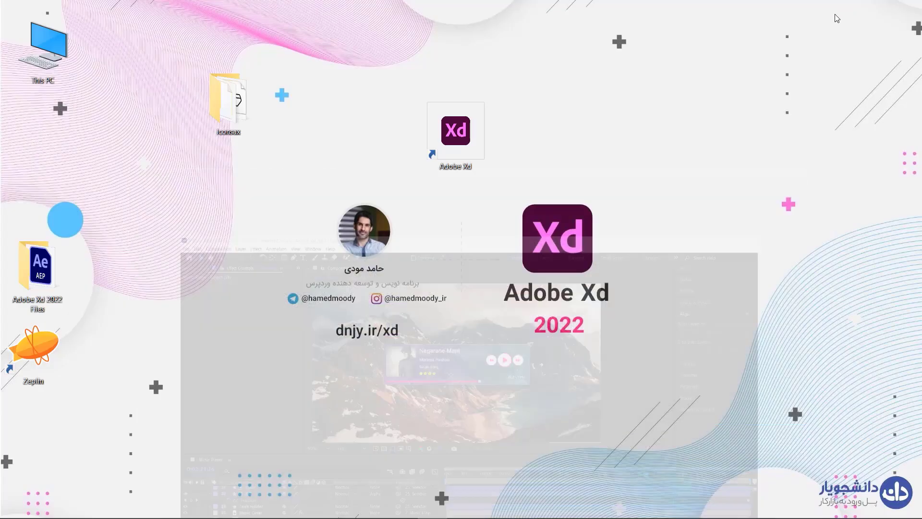
double_click(62, 255)
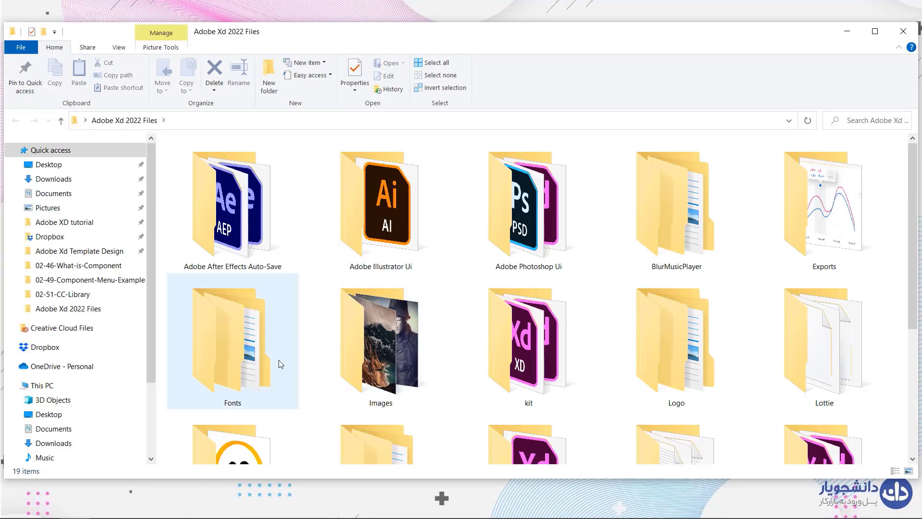
click(277, 364)
scroll(459, 344, down, 2)
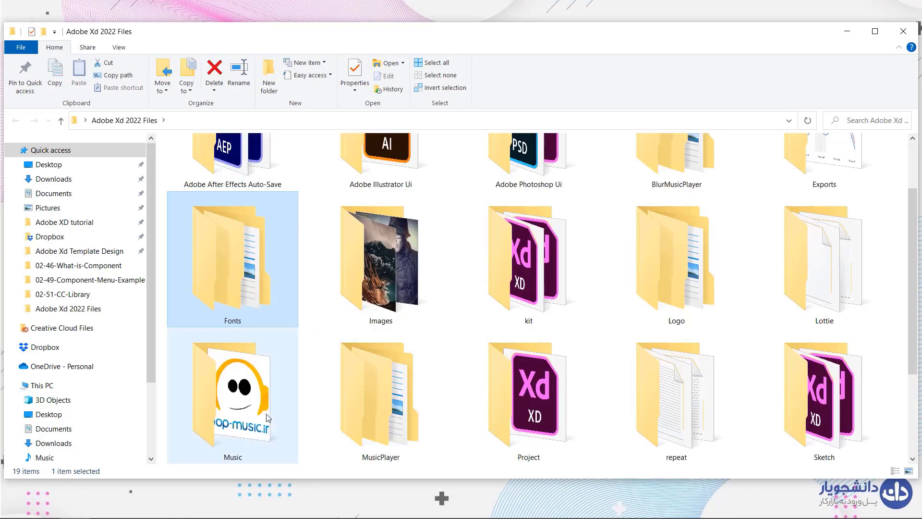
double_click(252, 415)
mouse_move(212, 166)
mouse_down()
mouse_move(453, 303)
mouse_move(85, 249)
mouse_move(18, 53)
mouse_up()
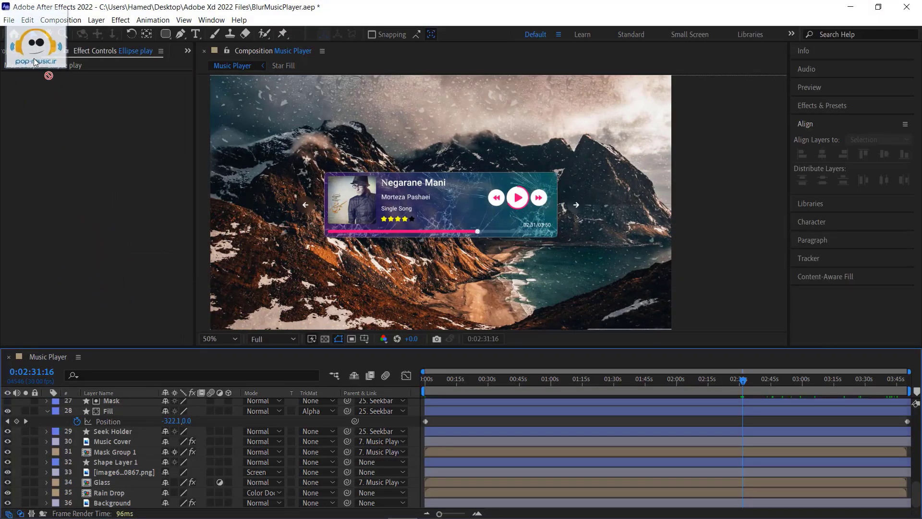
- Import the song MP3 into Assets 1 and add it as the bottom layer of Music Player
mouse_move(87, 197)
mouse_down()
mouse_move(53, 307)
mouse_move(56, 292)
mouse_up()
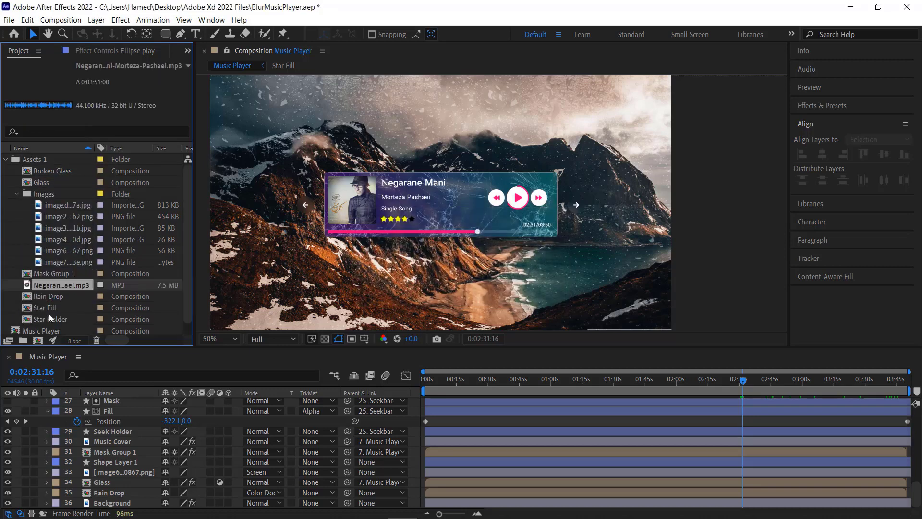
drag(50, 284, 74, 509)
drag(75, 508, 75, 508)
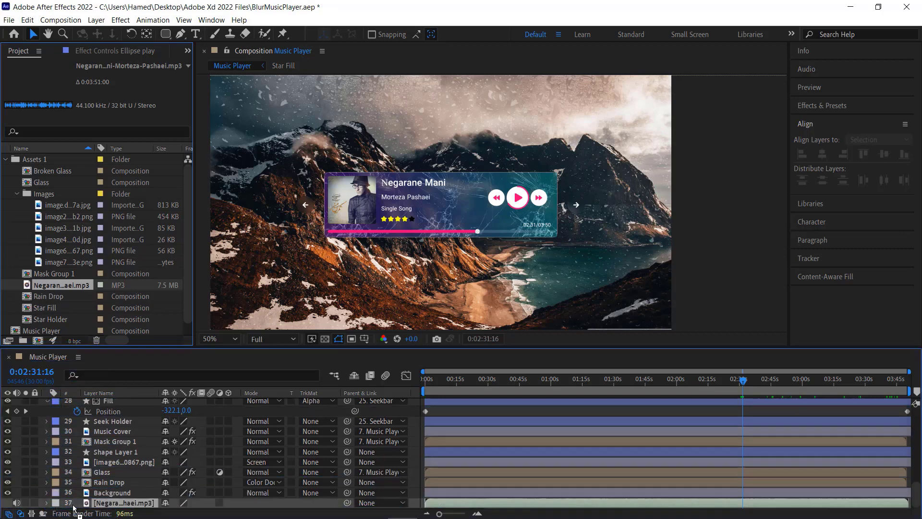
drag(546, 379, 496, 381)
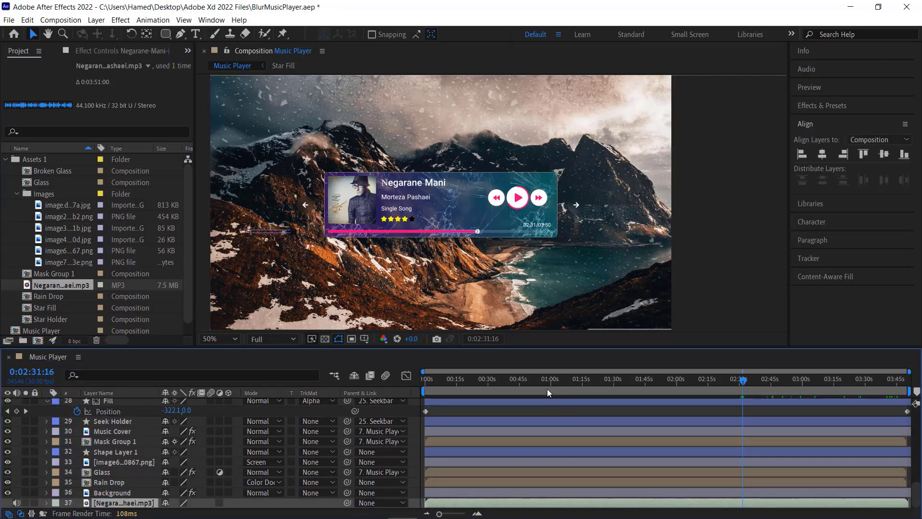
click(481, 381)
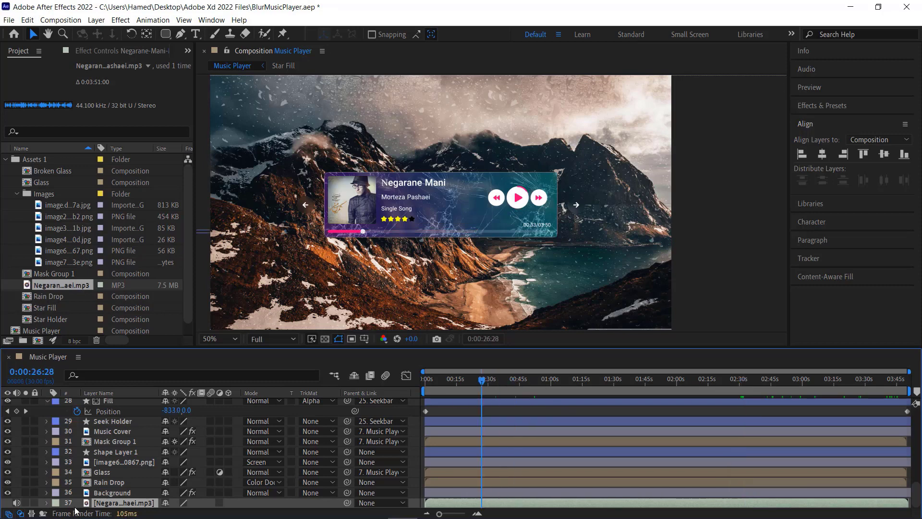
- Show the song's waveform, save the project, then collapse the audio properties and select Rain Drop
click(47, 502)
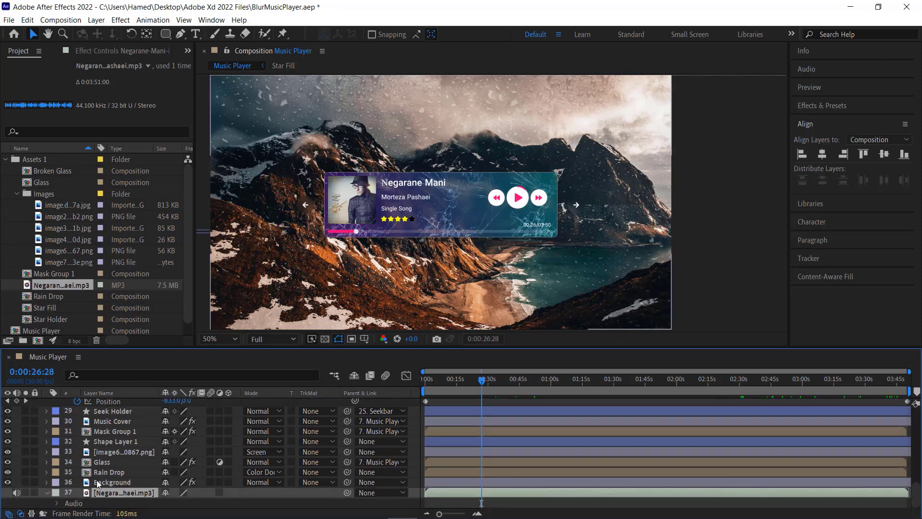
scroll(82, 497, down, 1)
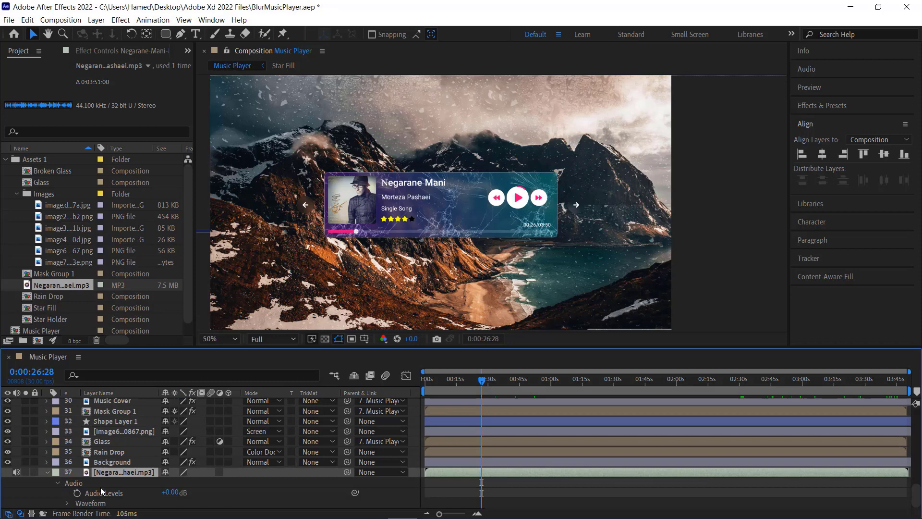
click(69, 502)
scroll(132, 488, down, 1)
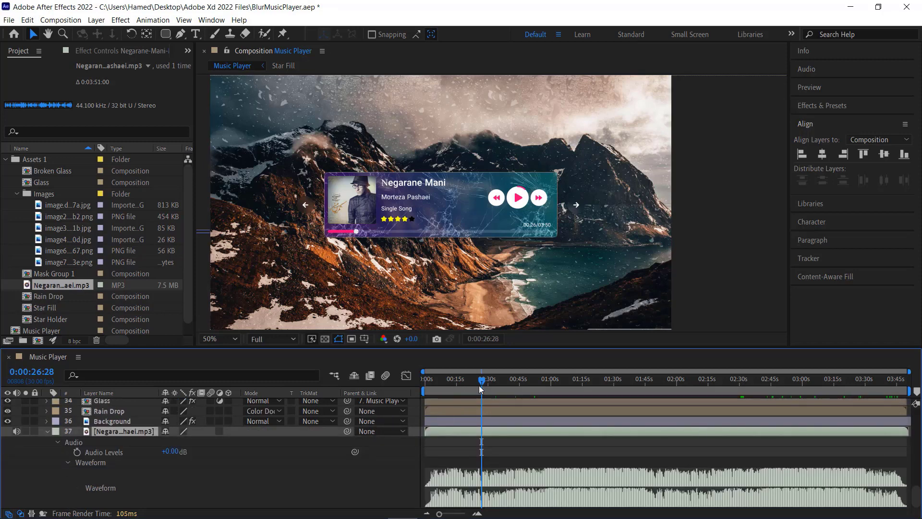
key(ctrl+s)
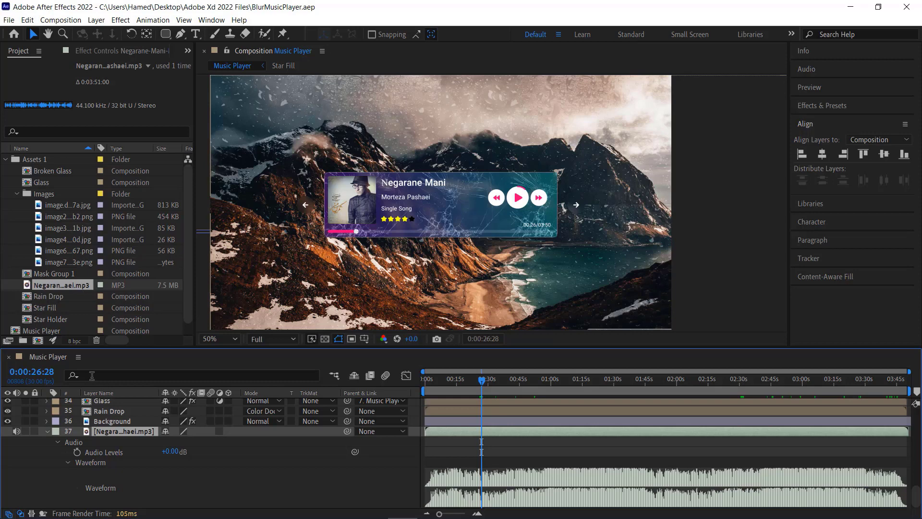
click(48, 431)
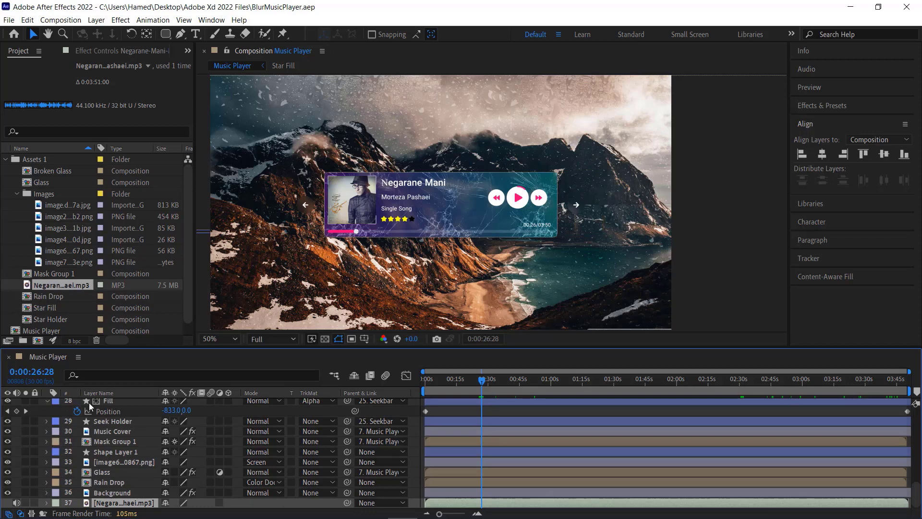
scroll(92, 402, up, 3)
scroll(100, 422, down, 3)
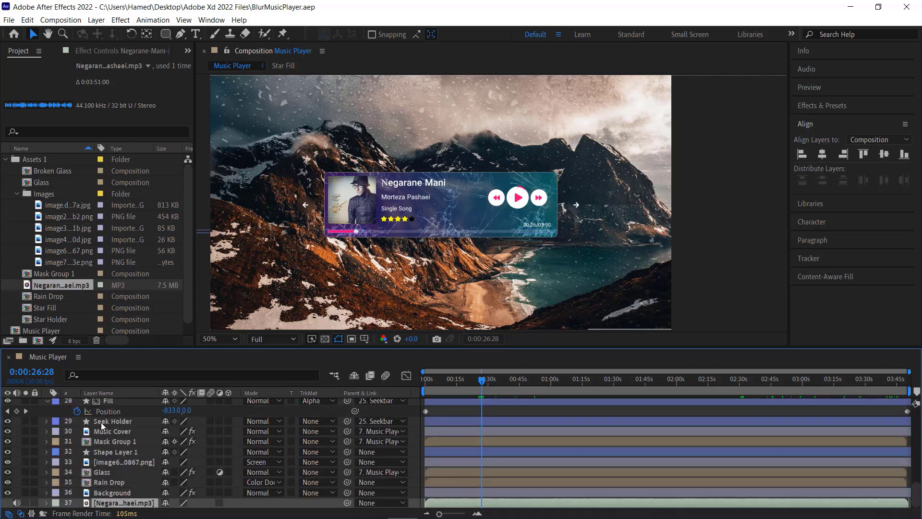
click(118, 482)
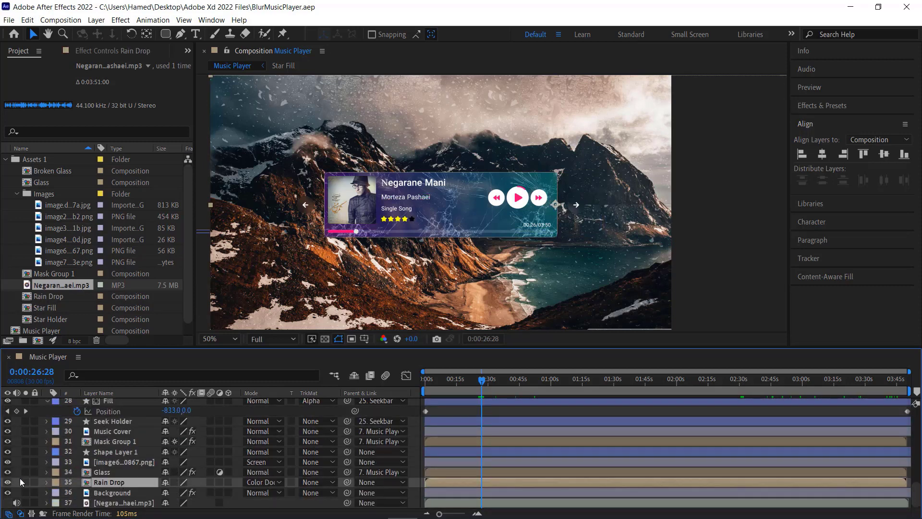
- Preview Rain_on_Car_Window1 from the Adobe Xd 2022 Files video folder in VLC, then drag it toward After Effects
click(850, 7)
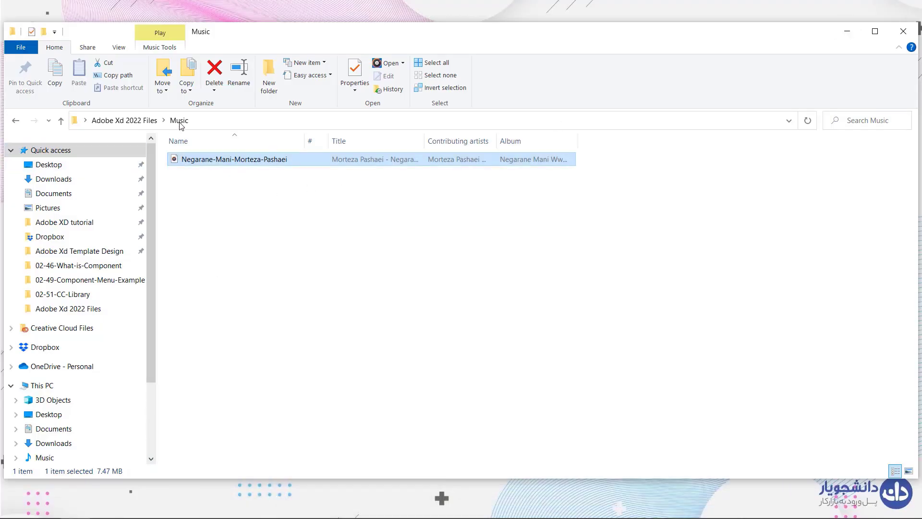
click(135, 120)
scroll(530, 375, down, 2)
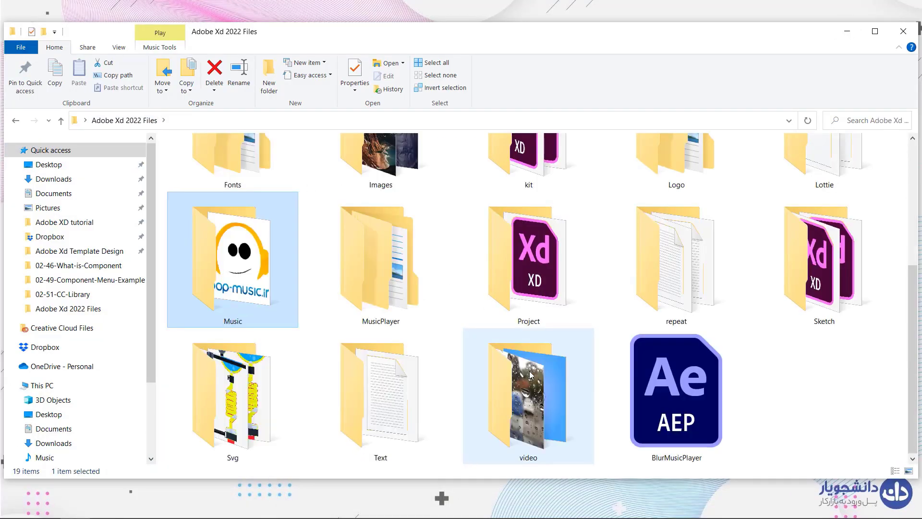
double_click(530, 375)
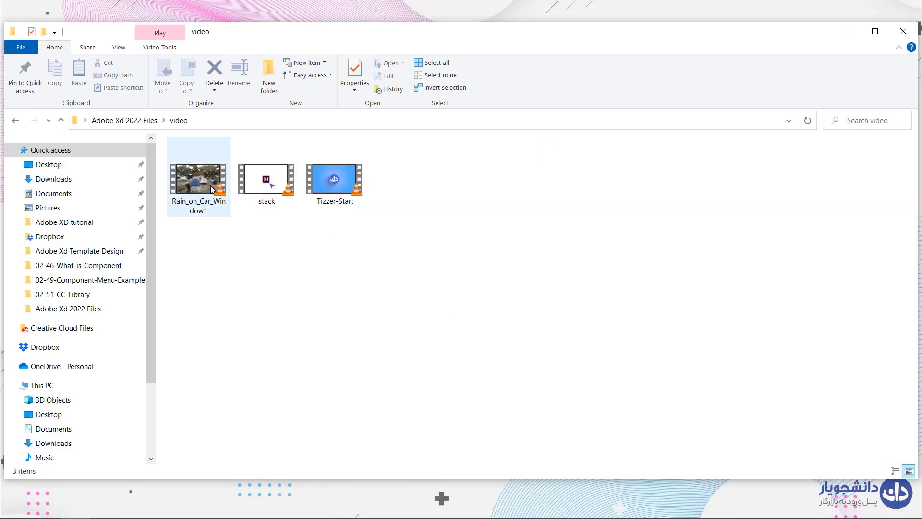
double_click(212, 188)
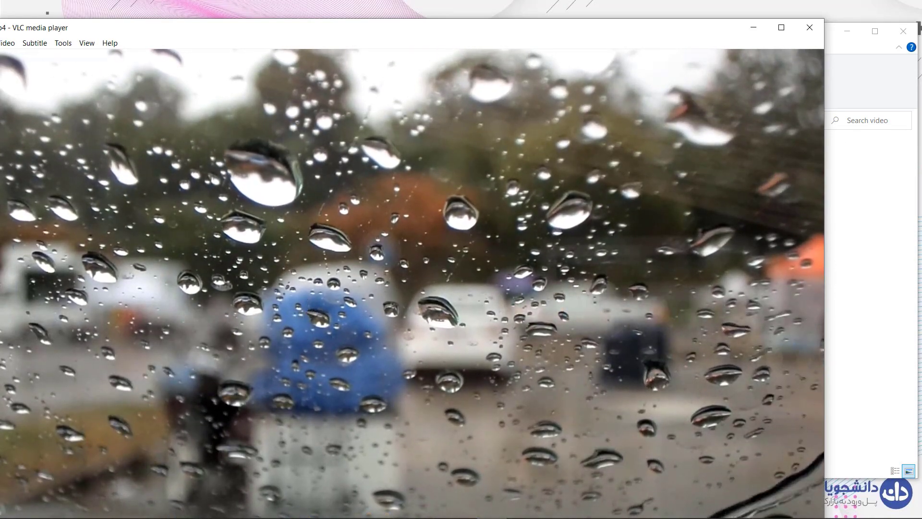
click(810, 28)
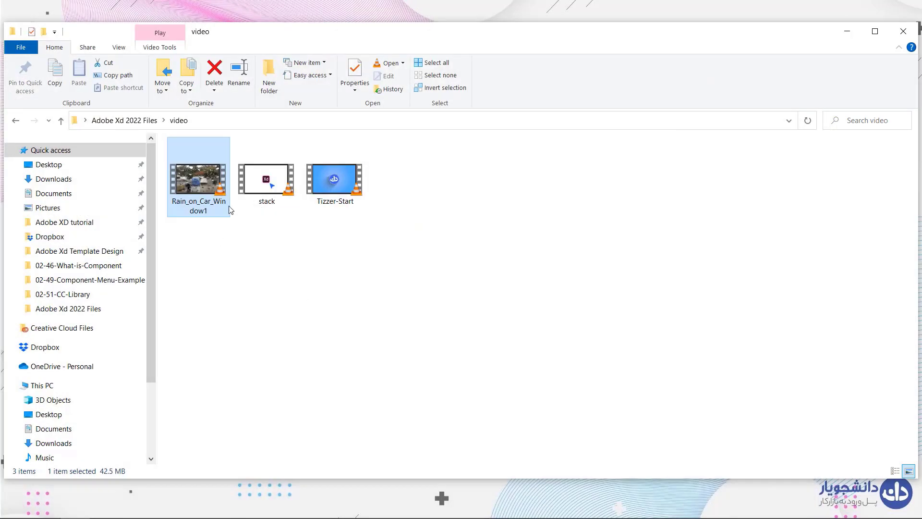
drag(325, 306, 336, 332)
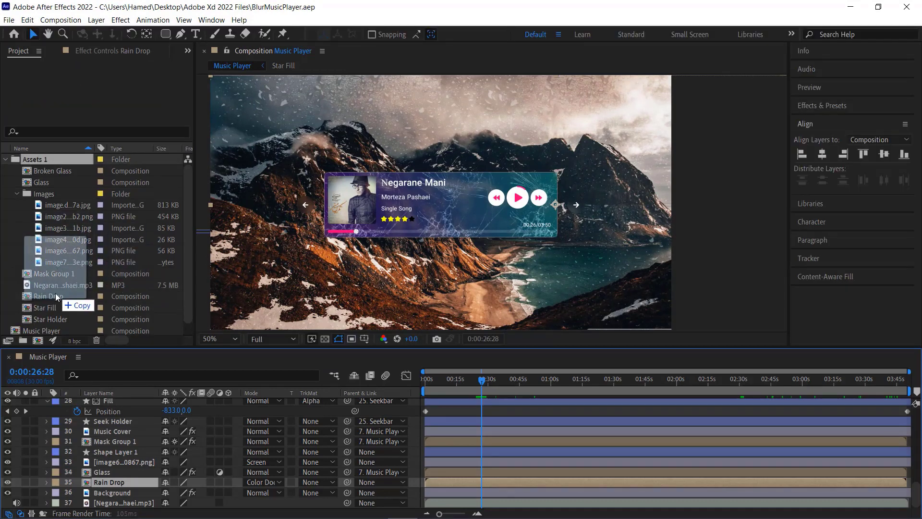
- Add Rain_on_Car_Window1 above Background in Overlay mode, hide Rain Drop, and scrub to check it
drag(57, 264, 56, 293)
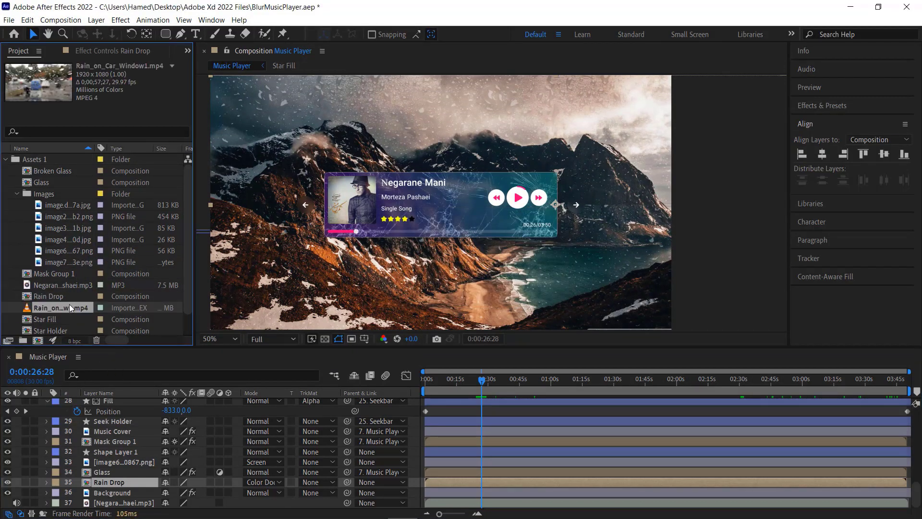
drag(69, 305, 111, 485)
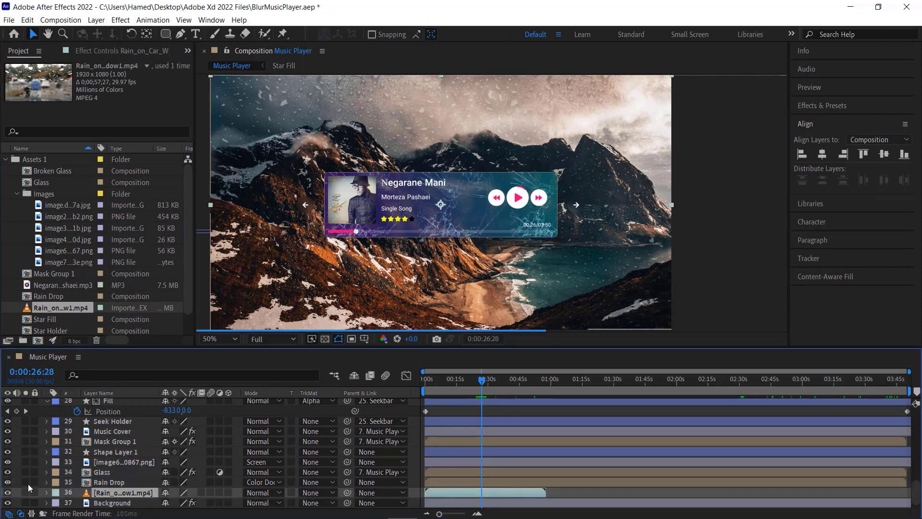
click(7, 482)
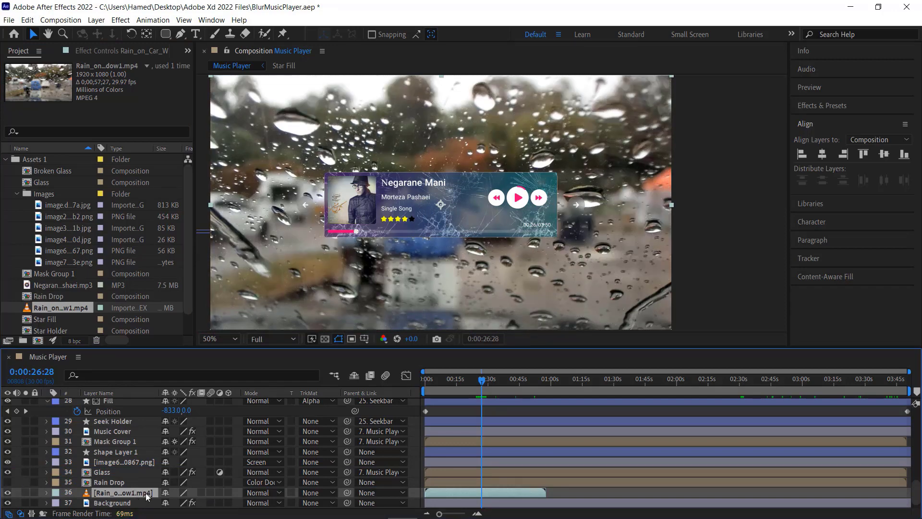
click(263, 495)
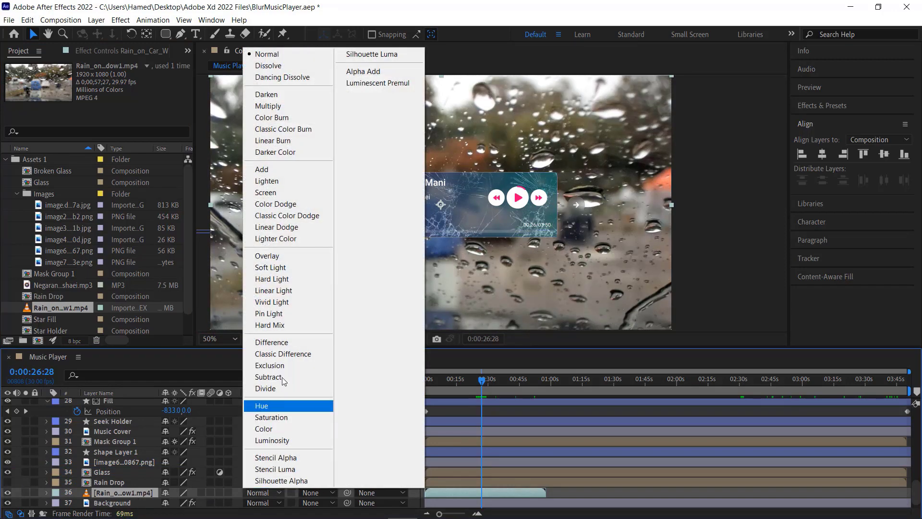
click(282, 259)
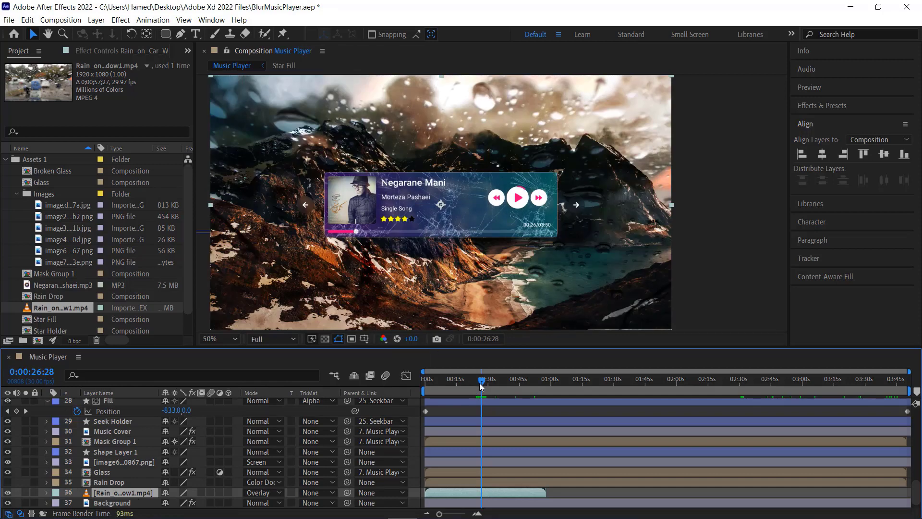
drag(480, 384, 494, 381)
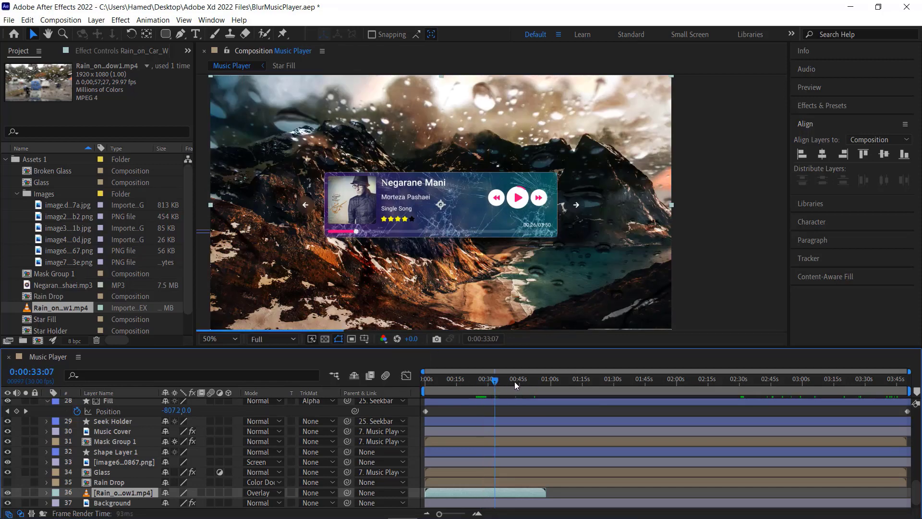
click(528, 382)
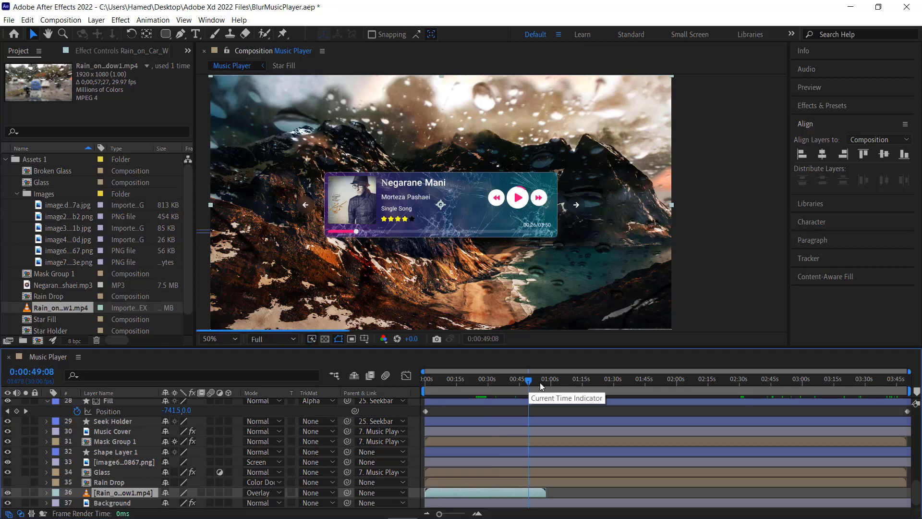
click(549, 382)
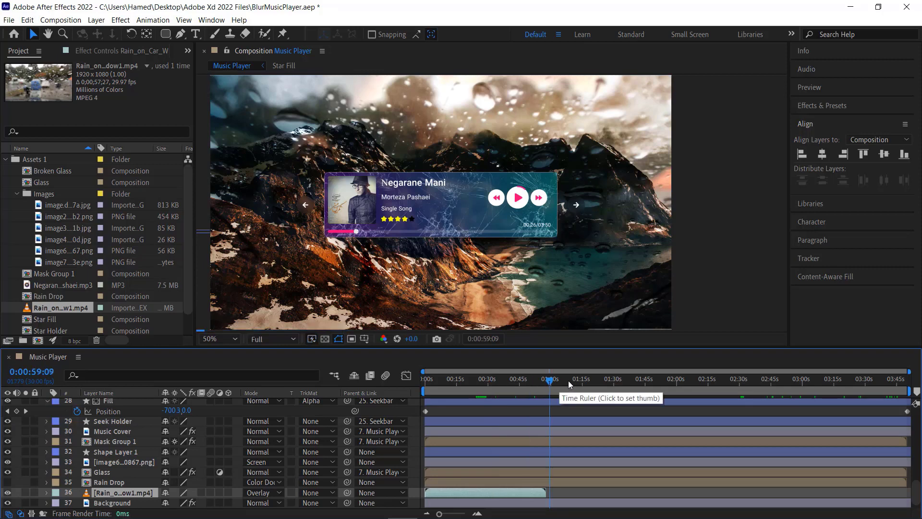
- Duplicate the rain layer and slide the copy to start where the first clip ends
click(528, 382)
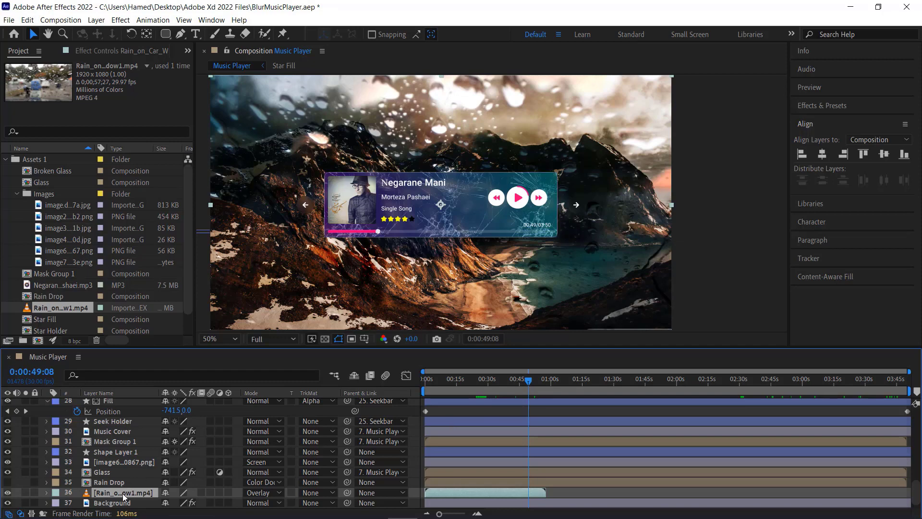
key(ctrl+d)
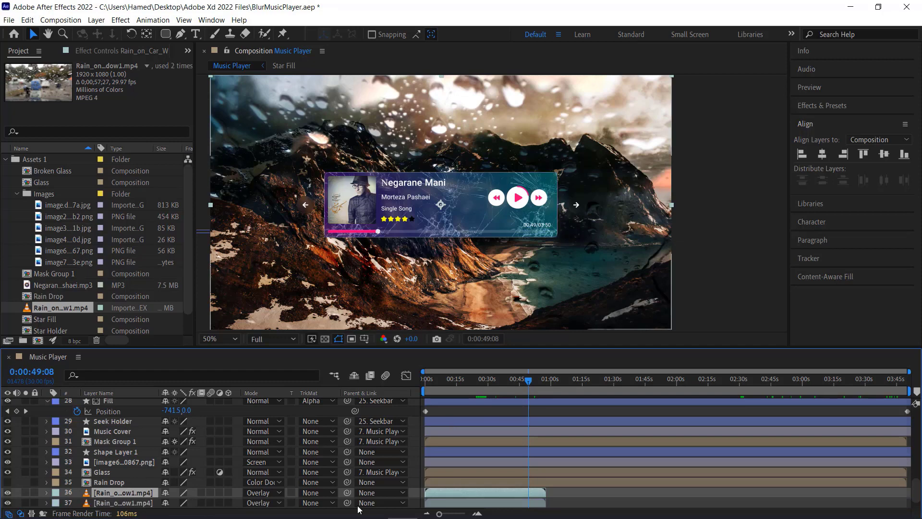
drag(505, 493, 591, 493)
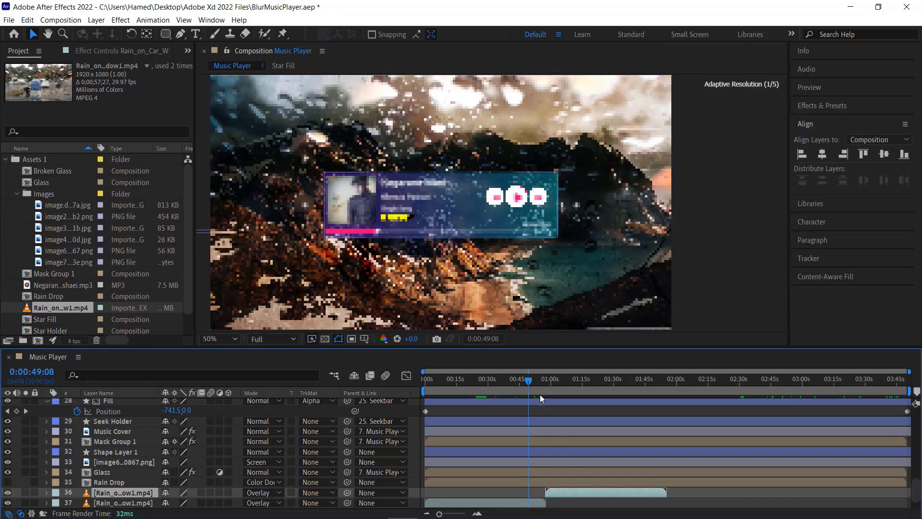
drag(543, 381, 554, 382)
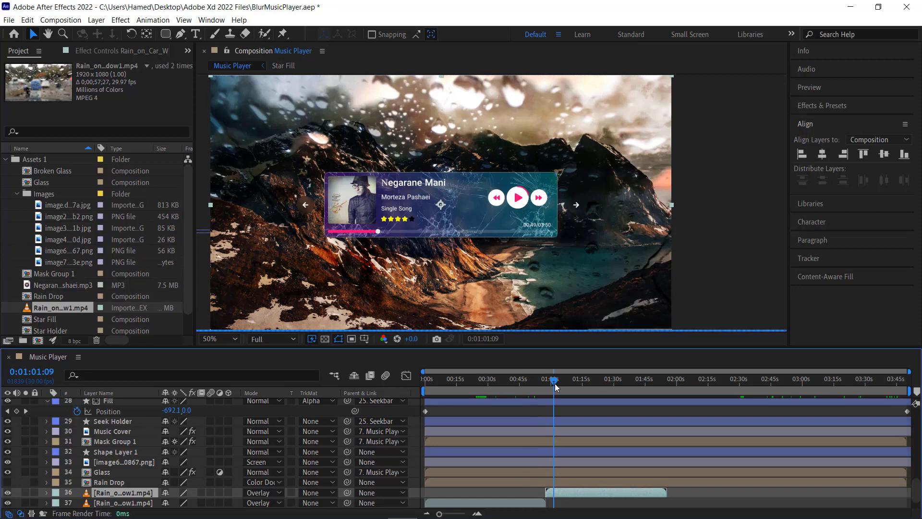
- Duplicate both rain layers and slide the two new copies later so the rain continues
click(124, 502)
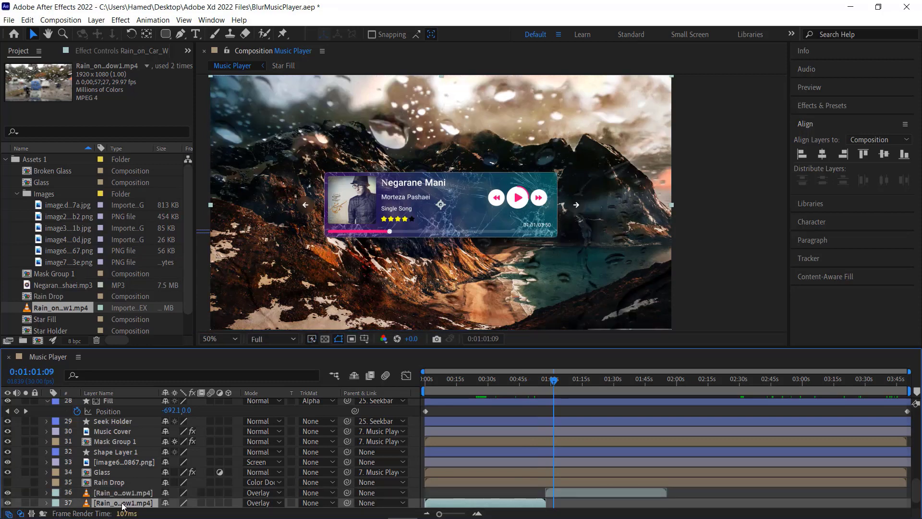
ctrl+click(125, 492)
key(ctrl+d)
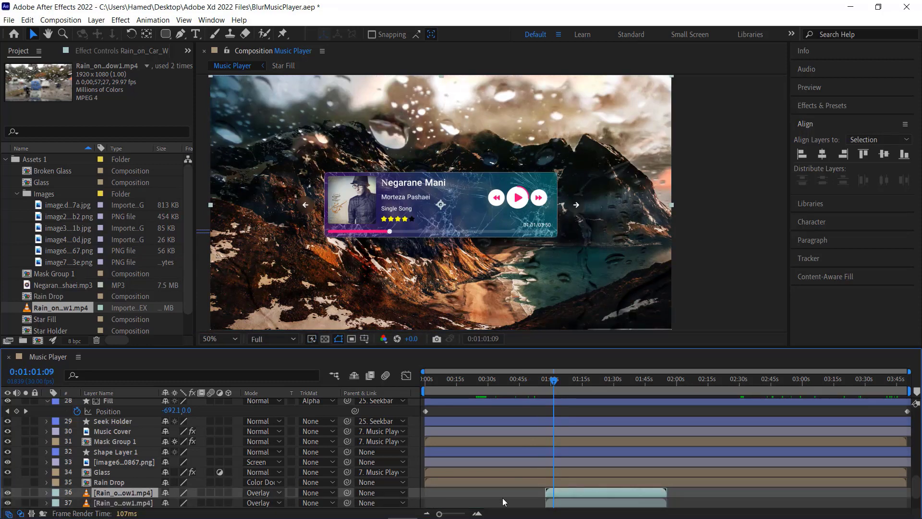
scroll(635, 494, down, 3)
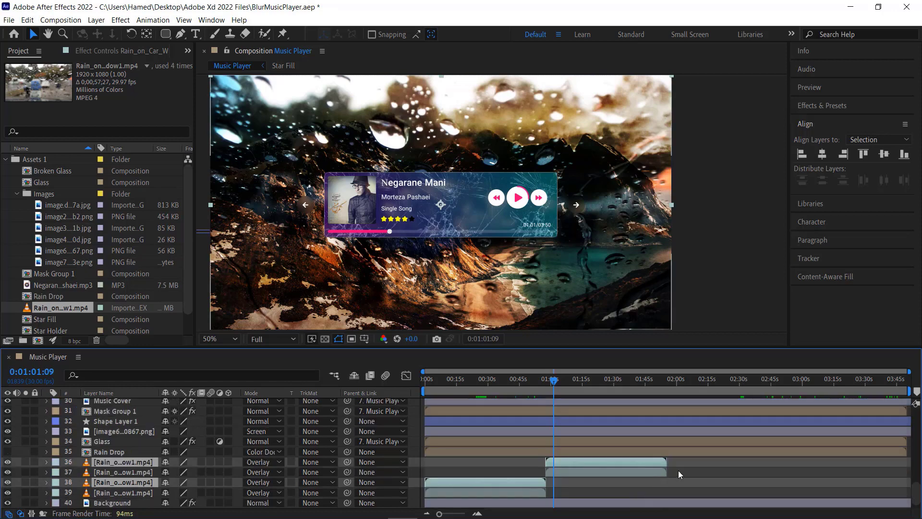
click(626, 496)
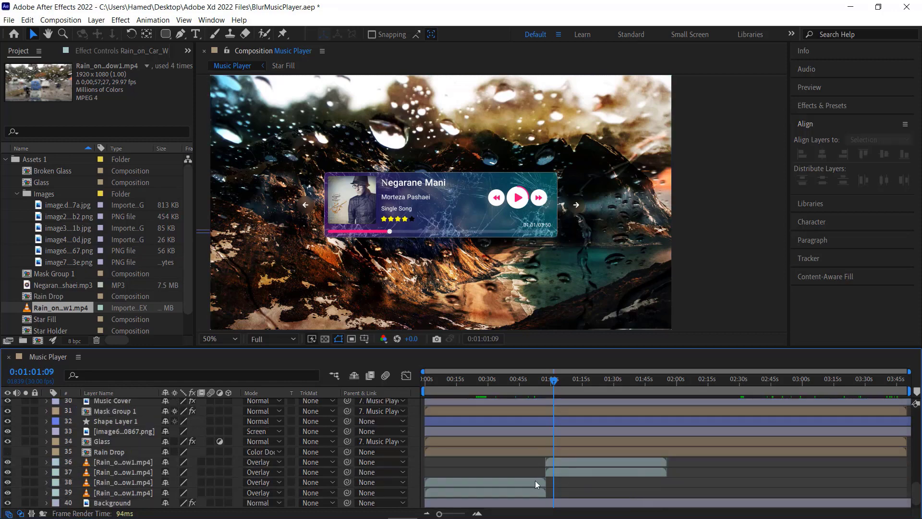
click(555, 473)
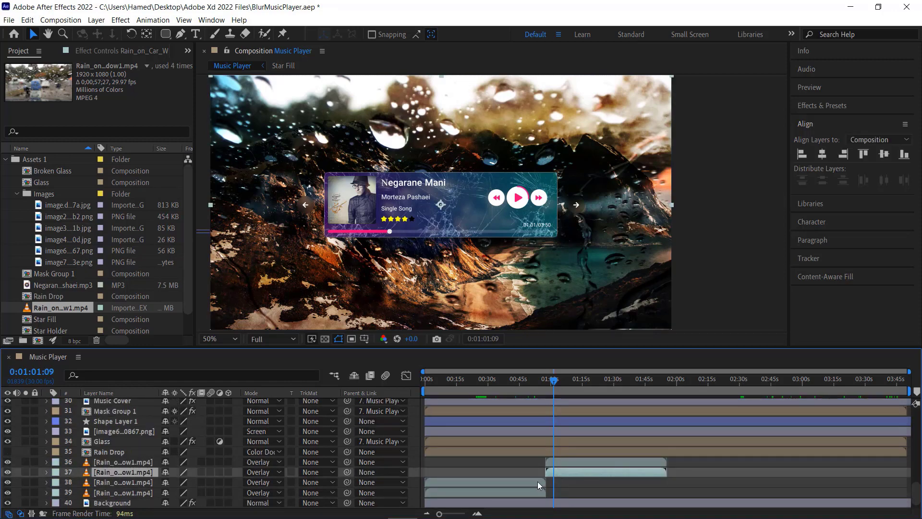
ctrl+click(517, 483)
drag(566, 482, 757, 475)
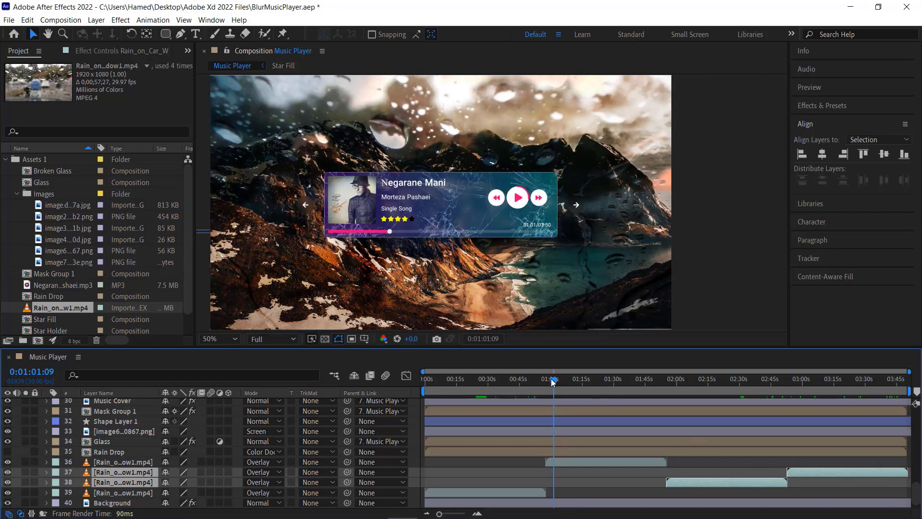
mouse_move(553, 382)
mouse_down()
mouse_move(451, 388)
mouse_move(471, 390)
mouse_up()
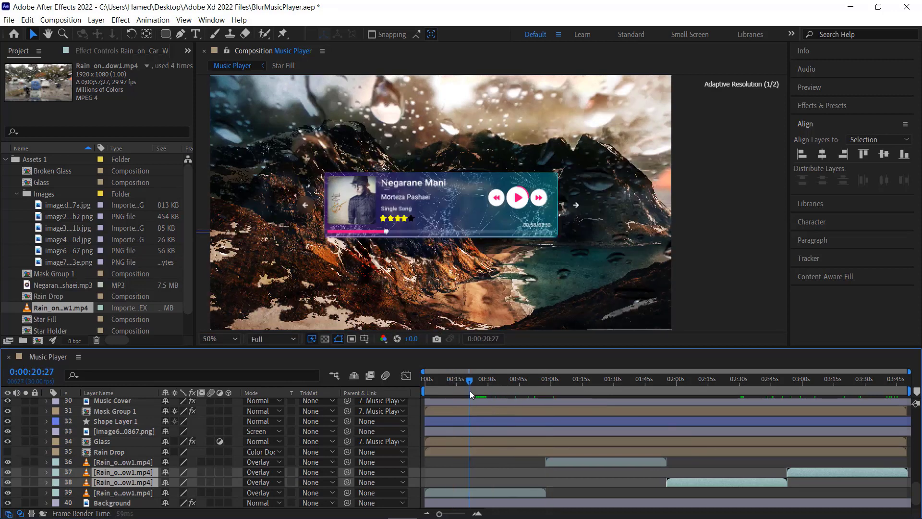
- Play the rain-overlaid music player at Quarter preview resolution, then stop playback
click(278, 338)
click(275, 406)
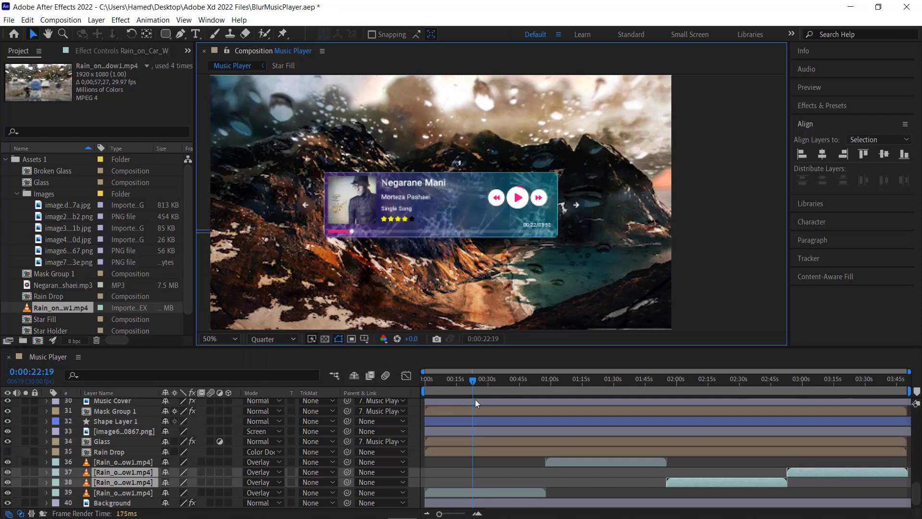
drag(474, 379, 471, 380)
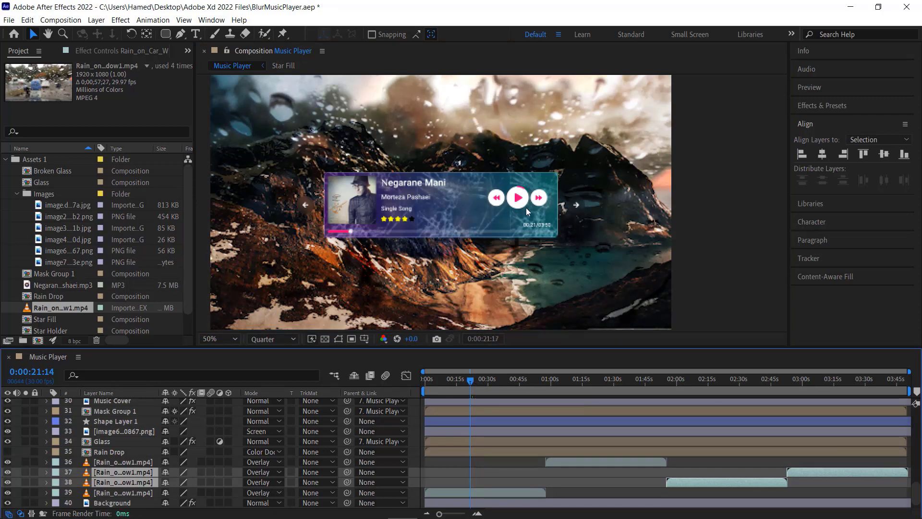
click(473, 380)
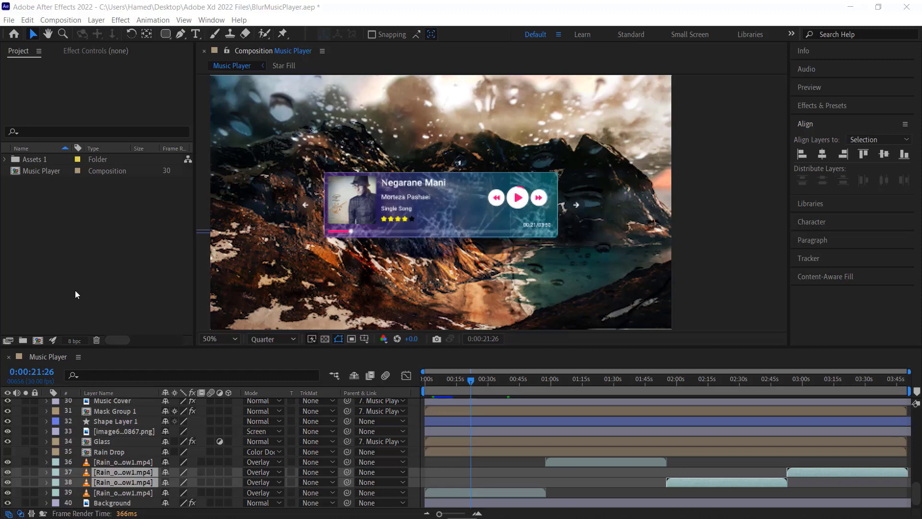
- Create a new composition, Comp 1, with its default settings
right_click(50, 226)
click(64, 234)
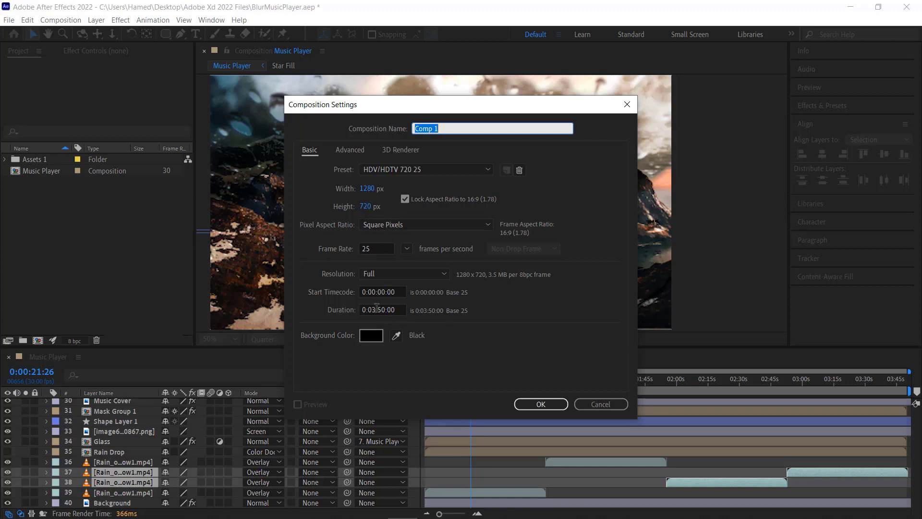
click(550, 405)
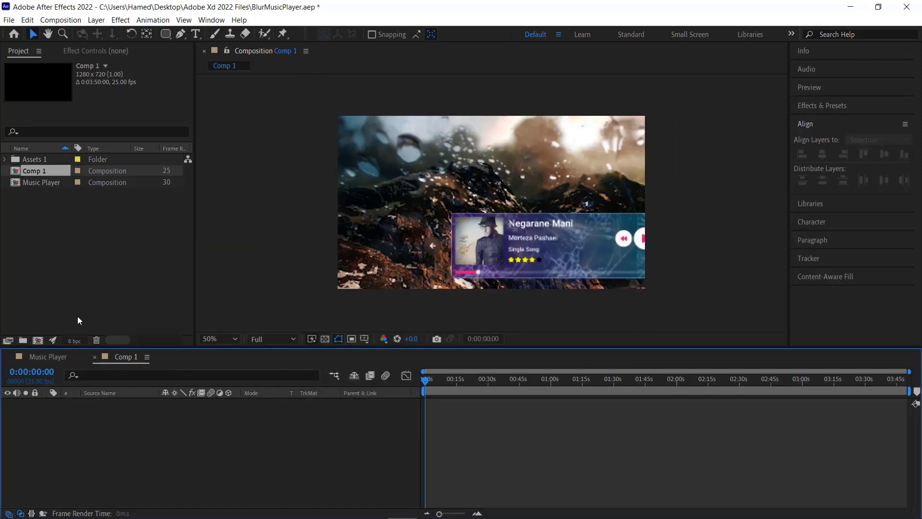
- Nest the Music Player comp in Comp 1 and Fit to Comp
drag(46, 183, 102, 434)
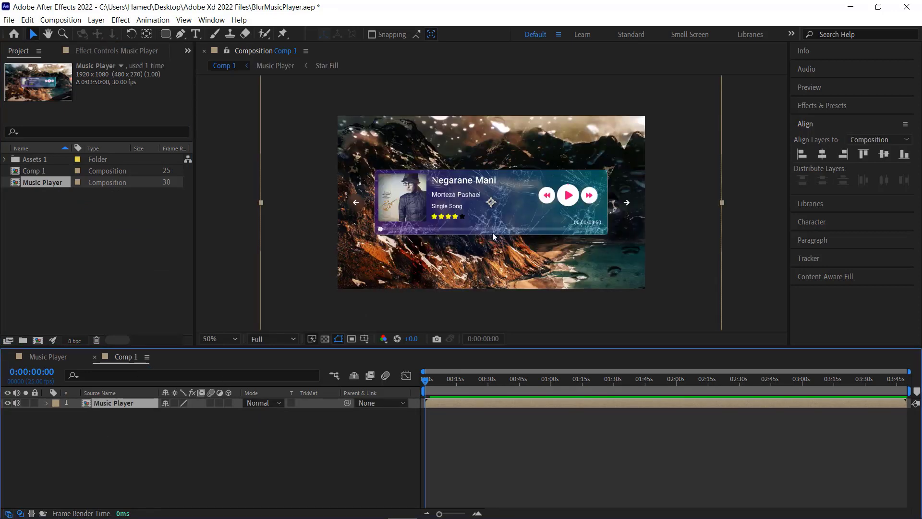
right_click(439, 244)
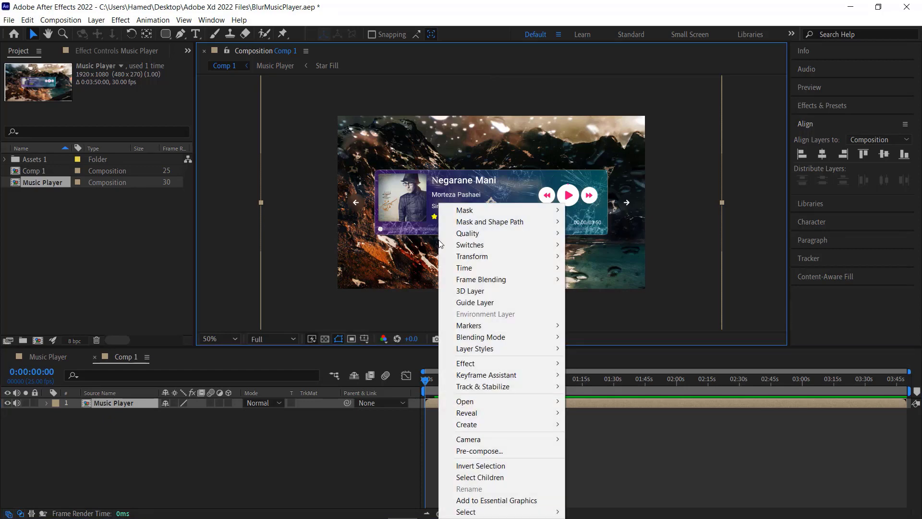
mouse_move(488, 254)
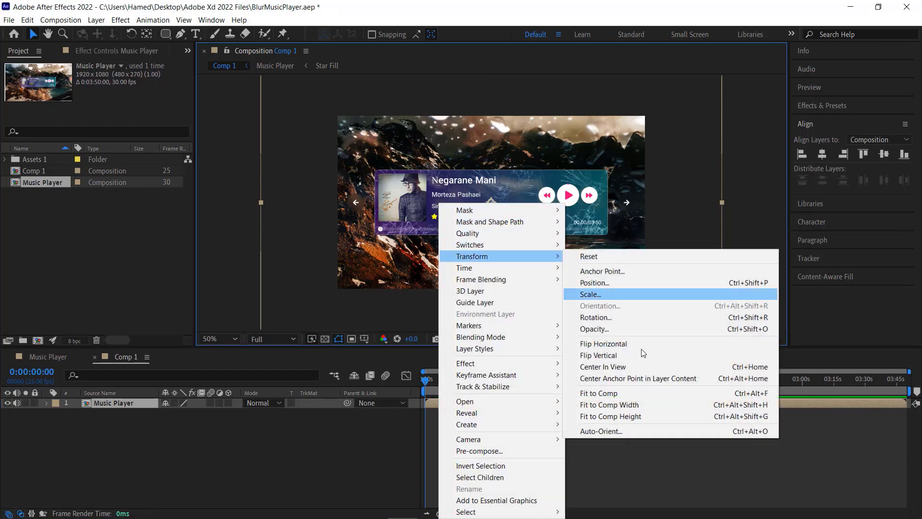
click(635, 395)
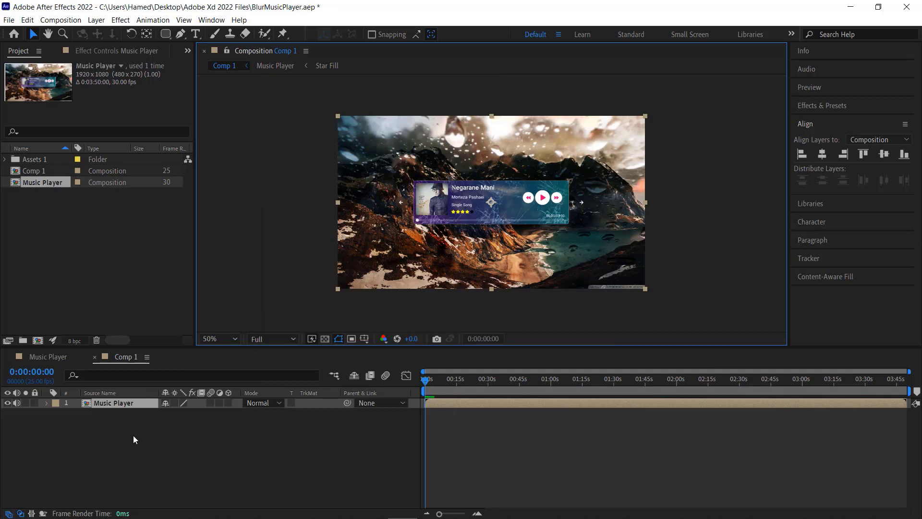
- Rename Comp 1 to '720p' in the Project panel
right_click(40, 171)
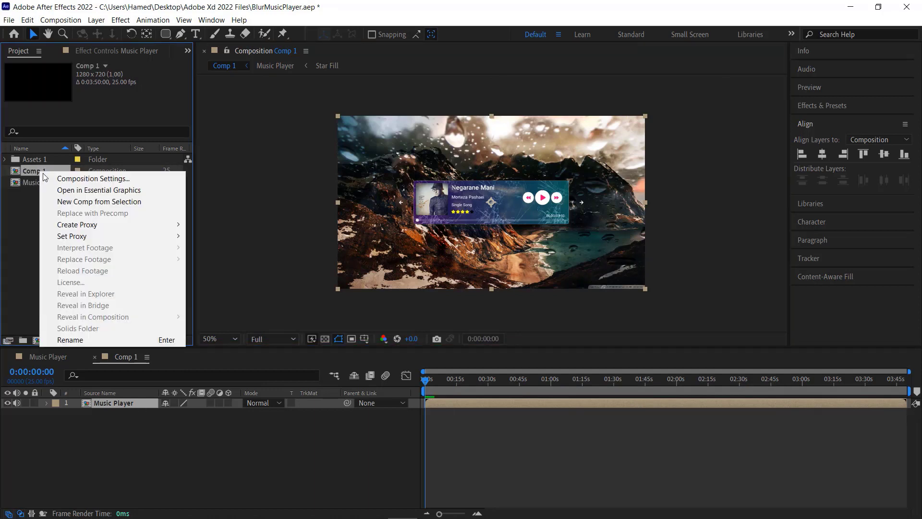
click(93, 341)
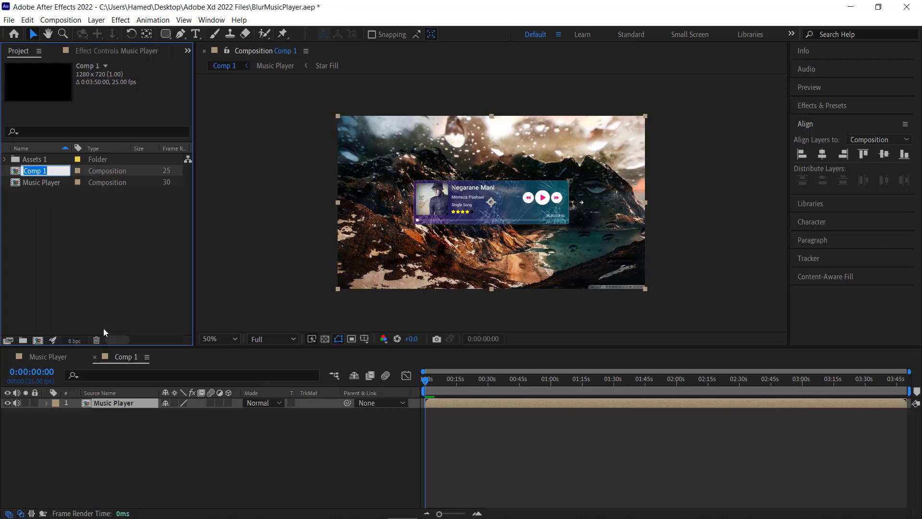
text(720p)
key(Return)
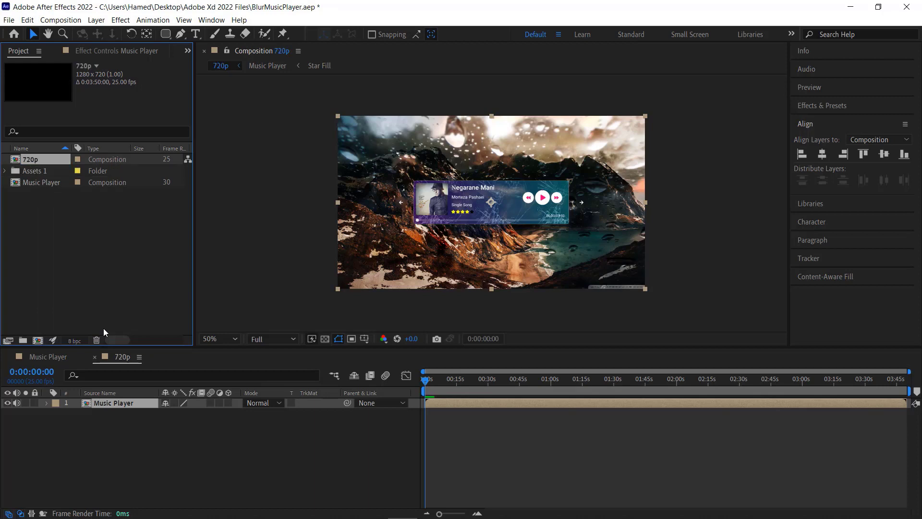
click(93, 238)
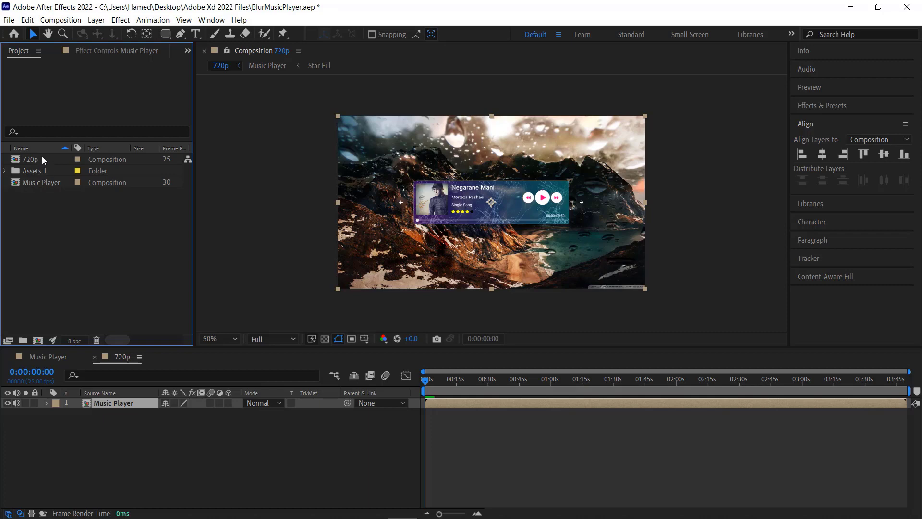
- Add the 720p comp to the Adobe Media Encoder queue from the Composition menu
click(60, 20)
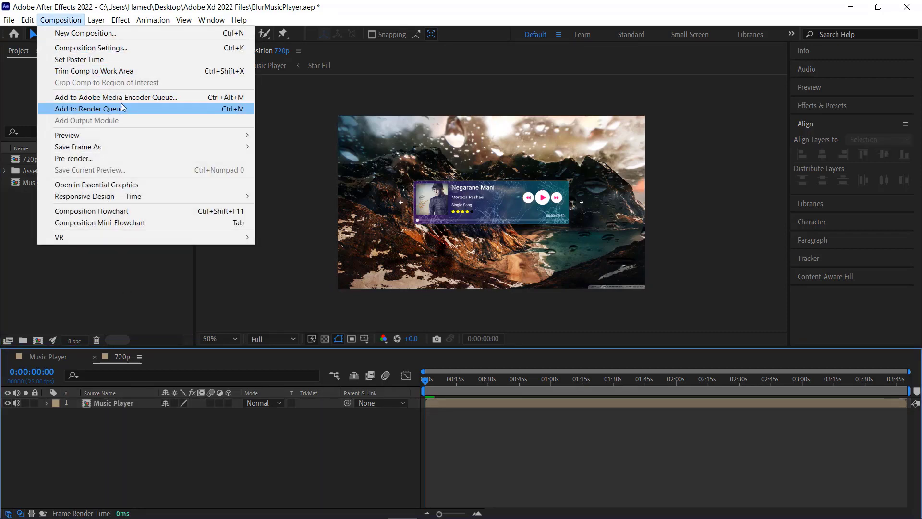
click(123, 99)
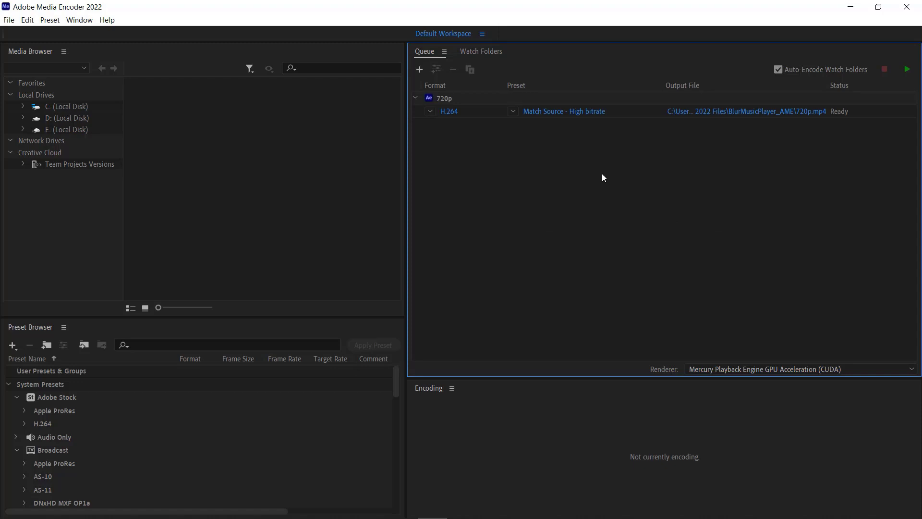
- Save the output as Music-player-720p.mp4 in Adobe Xd 2022 Files and start the queue
click(716, 113)
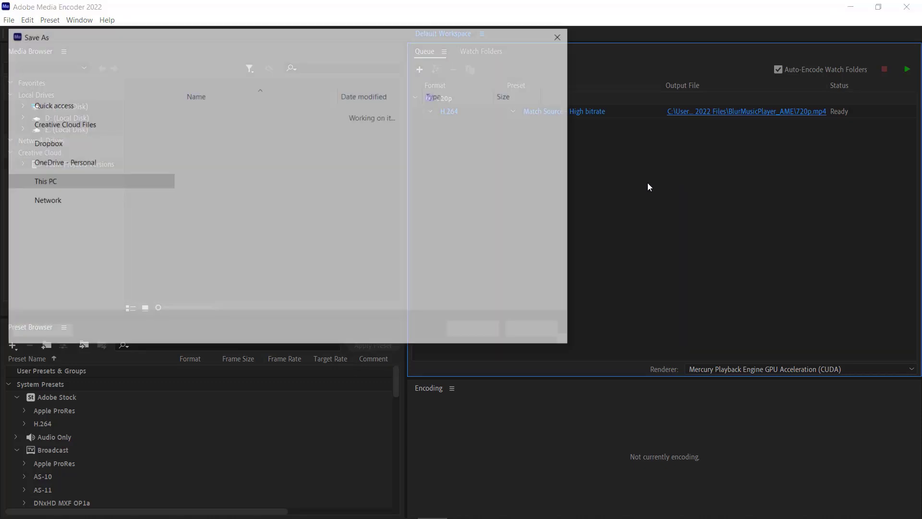
click(195, 56)
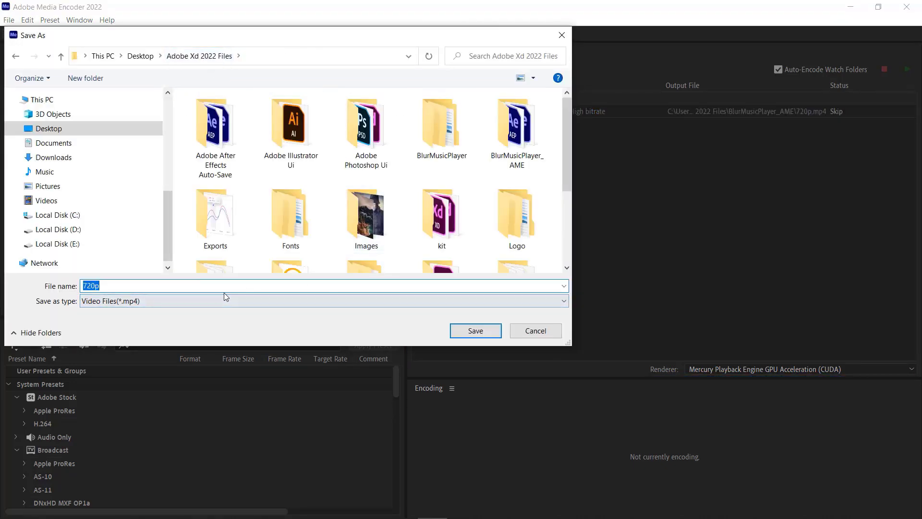
key(Home)
text(Music)
text(-player)
click(469, 332)
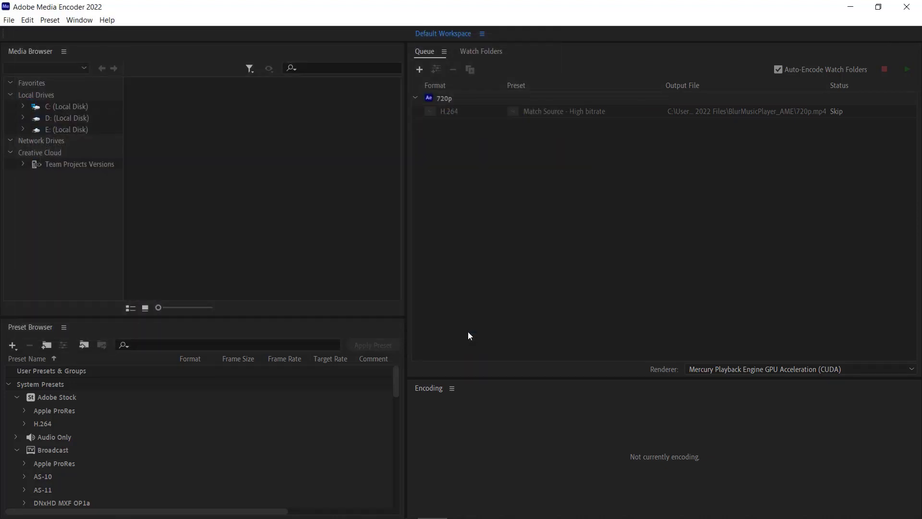
click(907, 71)
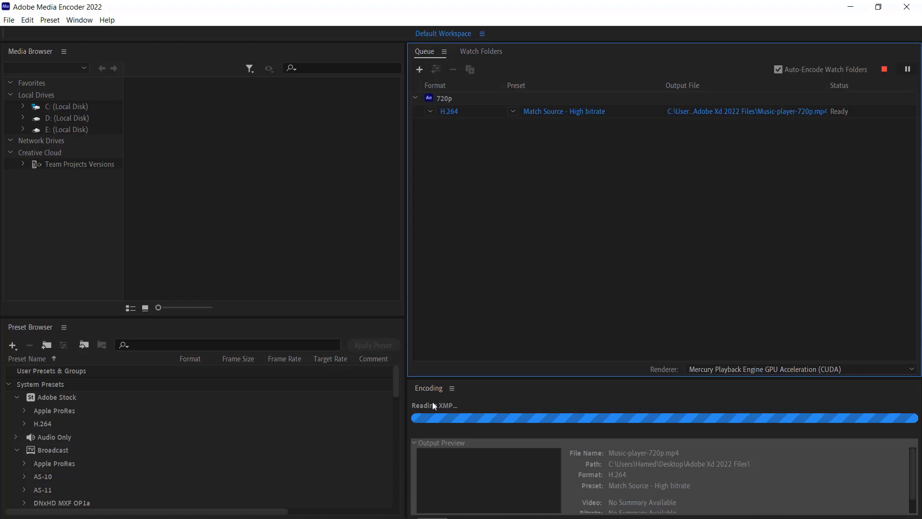
- Close After Effects, saving the project, then open the finished Music-player-720p.mp4 output link
mouse_move(416, 513)
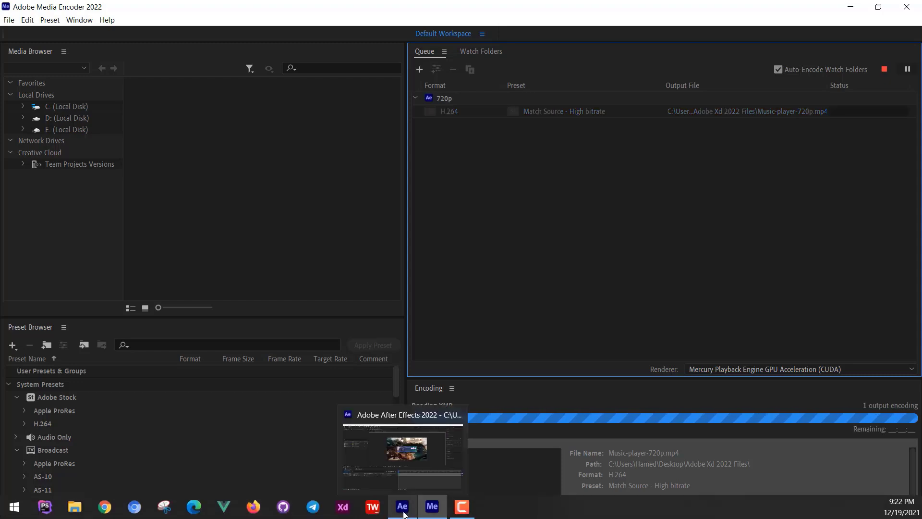
click(403, 460)
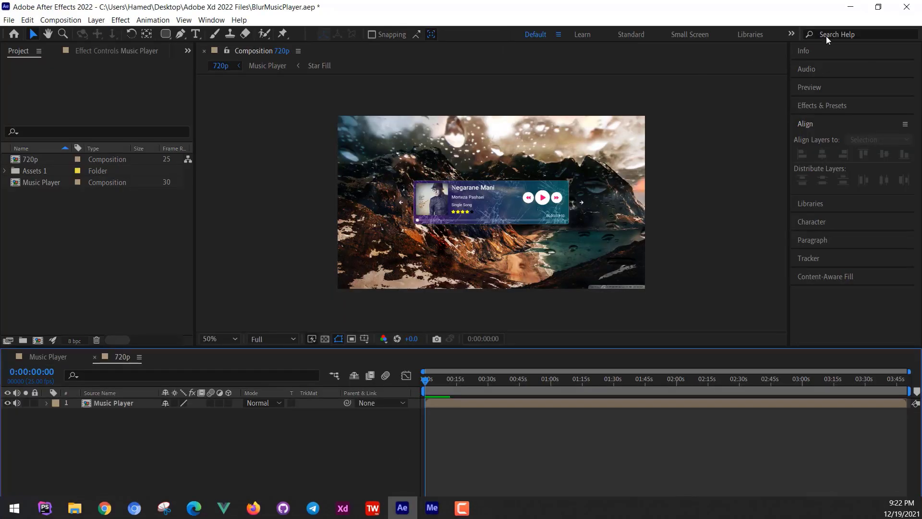
click(907, 8)
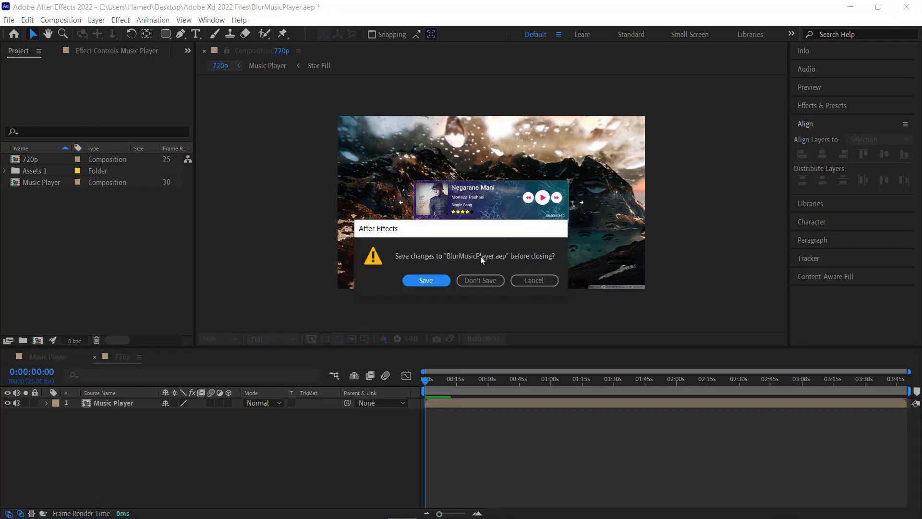
click(439, 280)
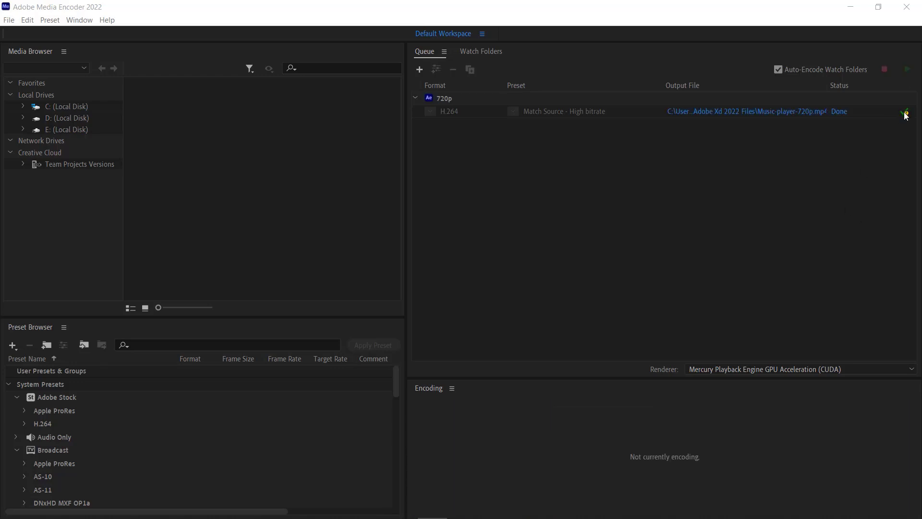
click(771, 111)
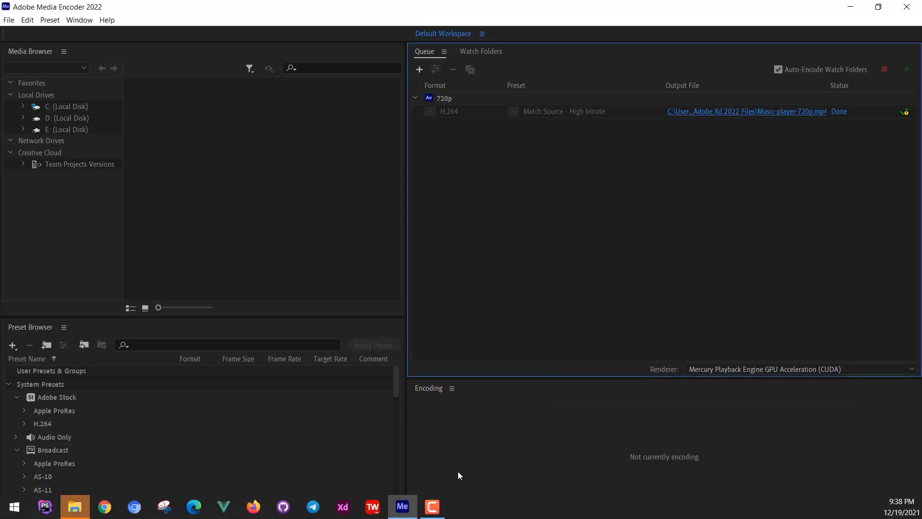
- Open Music-player-720p from the Adobe Xd 2022 Files folder in File Explorer
click(74, 506)
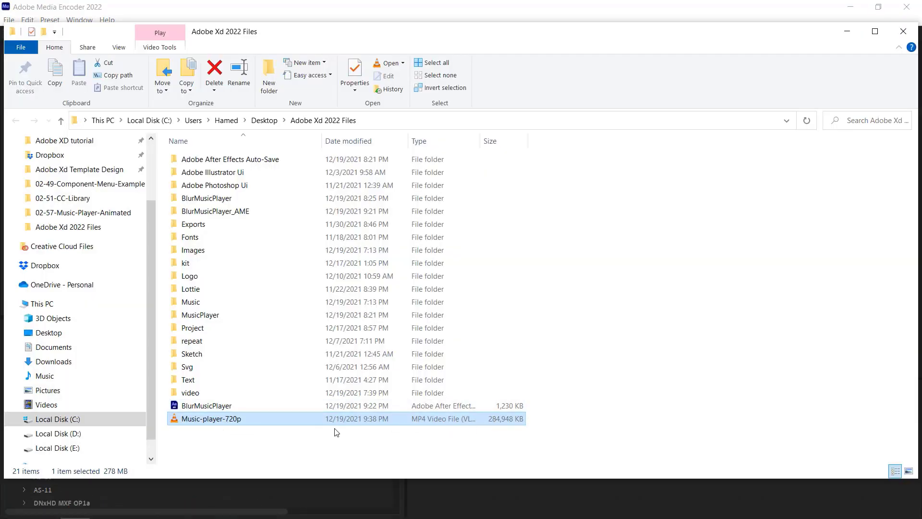
double_click(222, 421)
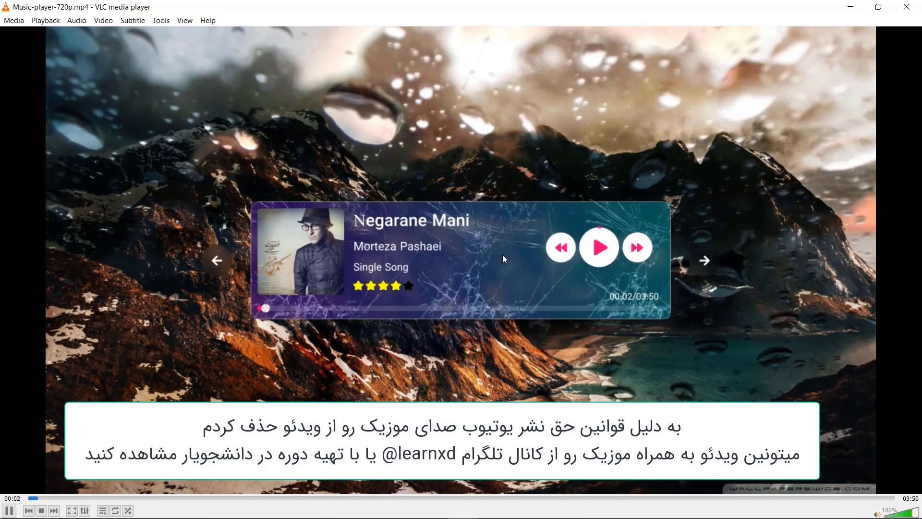
- Lower VLC's playback volume to 45% while watching the video
scroll(503, 255, down, 1)
scroll(503, 256, down, 2)
scroll(503, 256, down, 1)
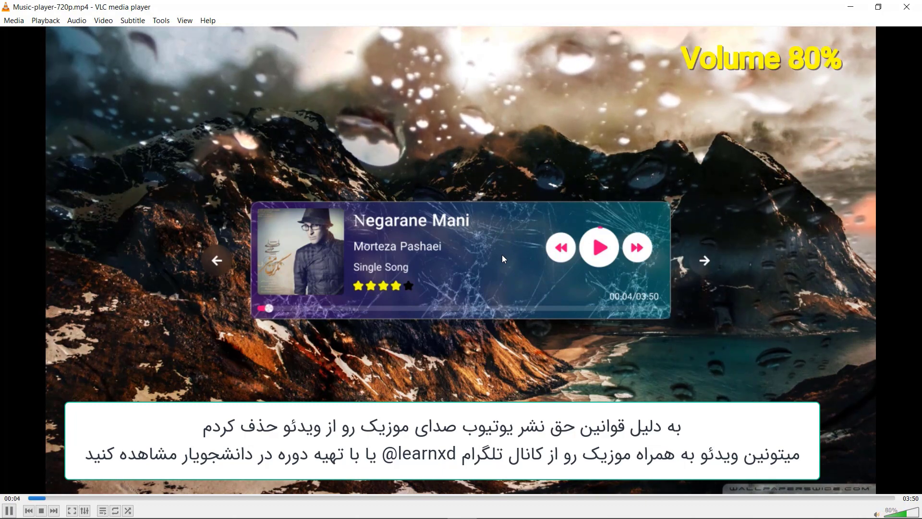
scroll(503, 259, down, 1)
scroll(503, 259, down, 1)
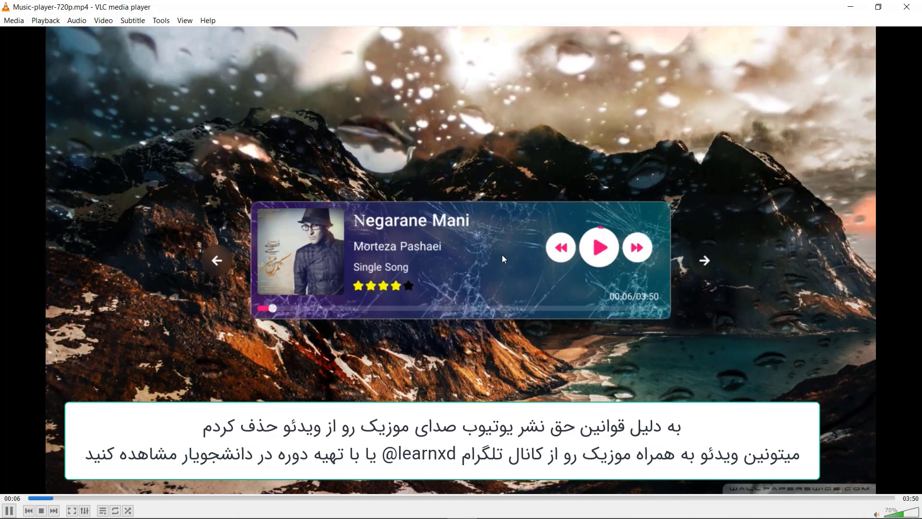
scroll(502, 256, down, 1)
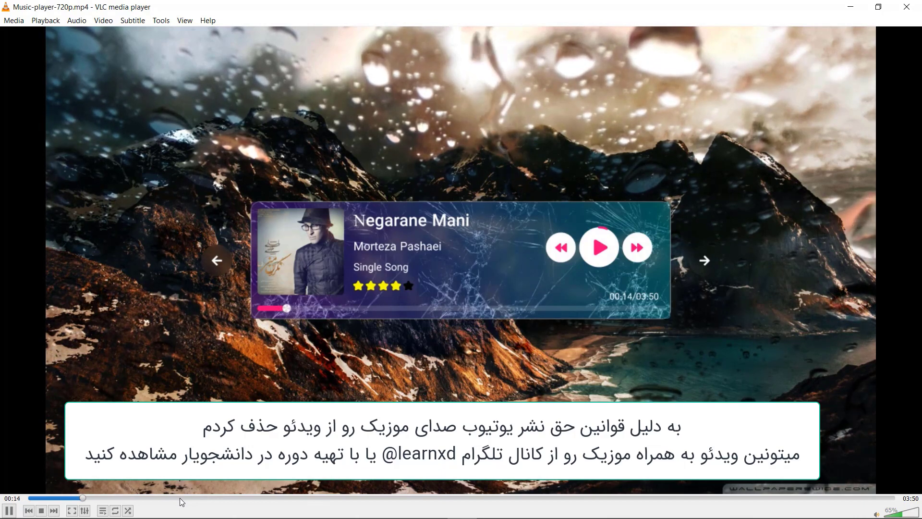
scroll(322, 398, down, 1)
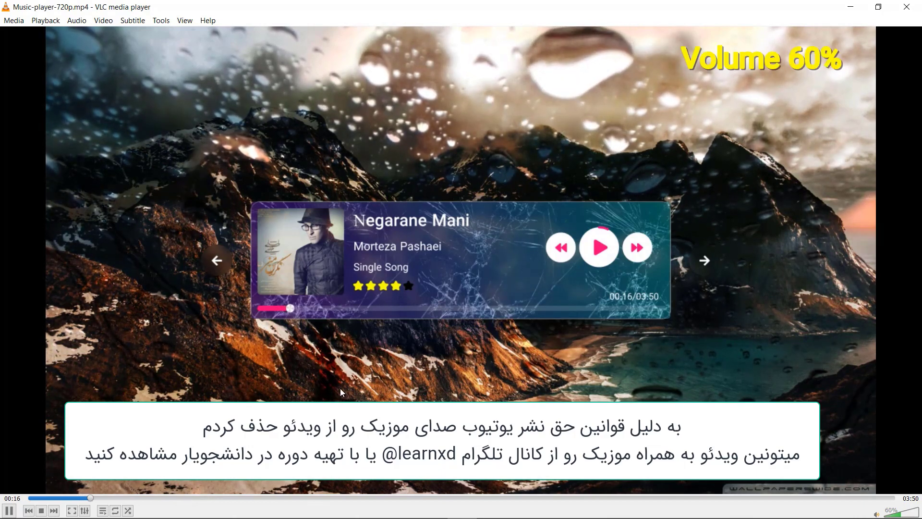
scroll(331, 396, down, 1)
scroll(339, 394, down, 1)
scroll(343, 392, down, 1)
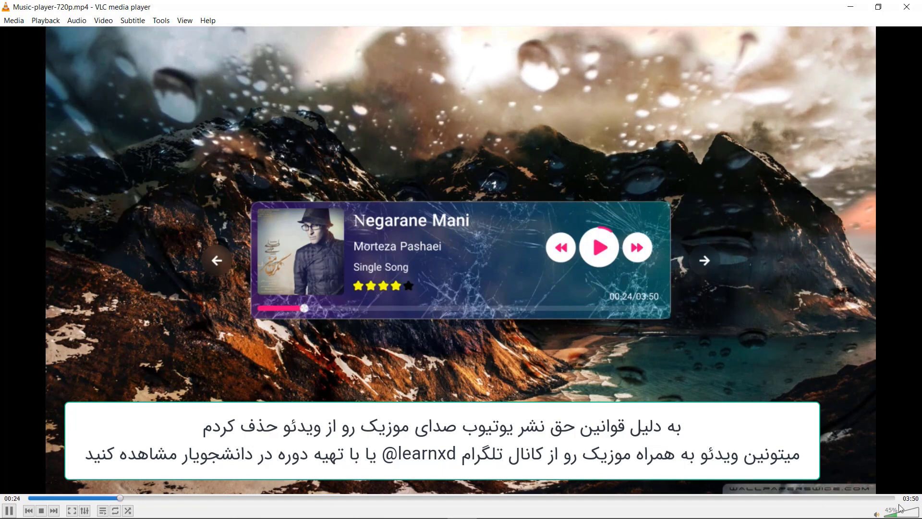
- Skip to near the end of the video, then quit VLC
click(744, 498)
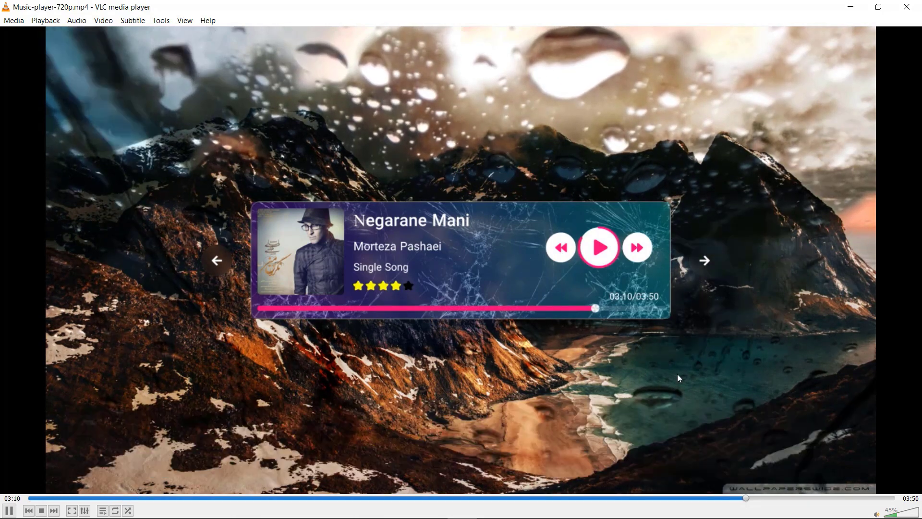
right_click(606, 301)
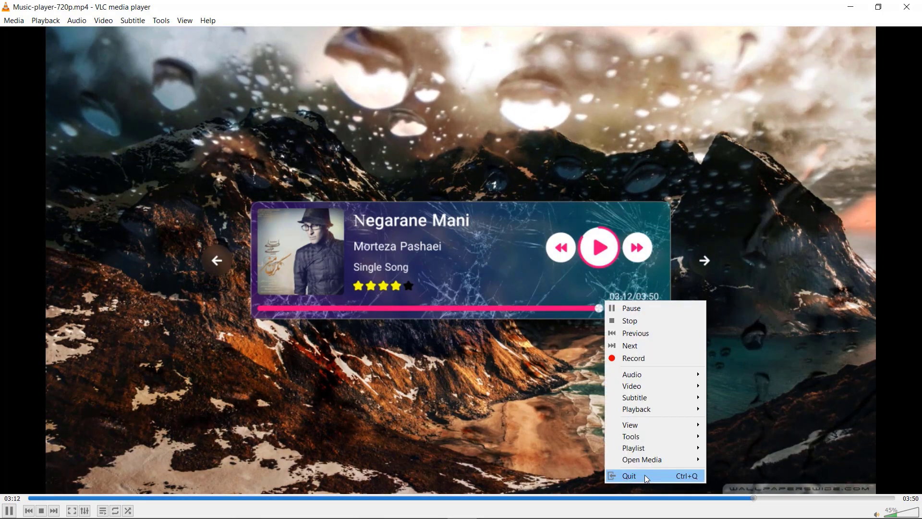
click(644, 476)
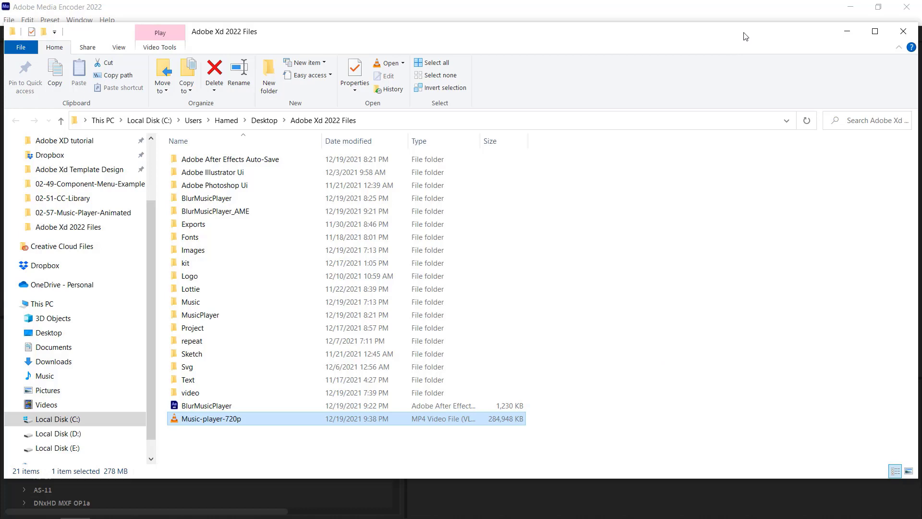
- Nudge the File Explorer window down-left, then close it
drag(744, 37, 736, 54)
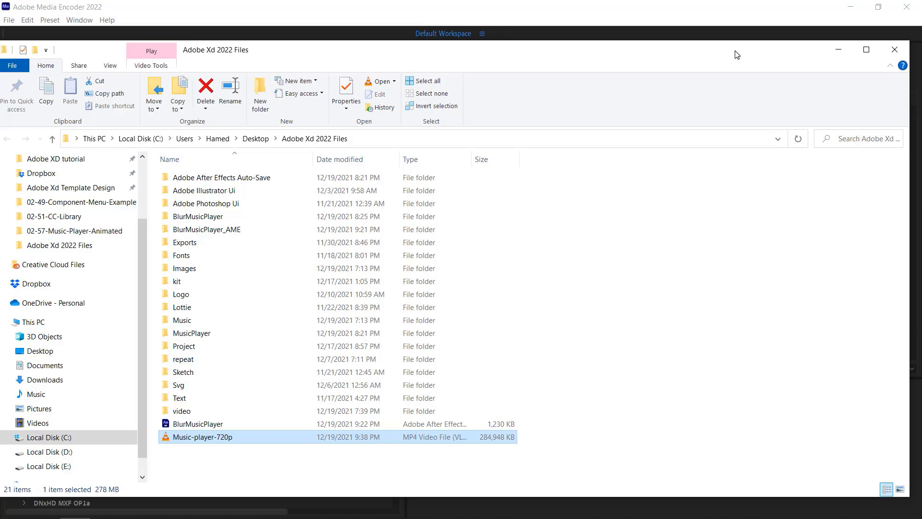
click(894, 48)
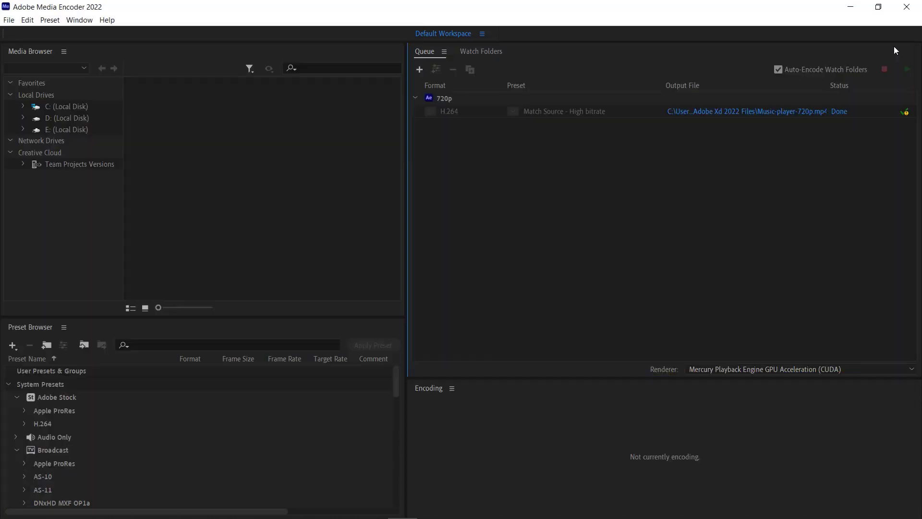